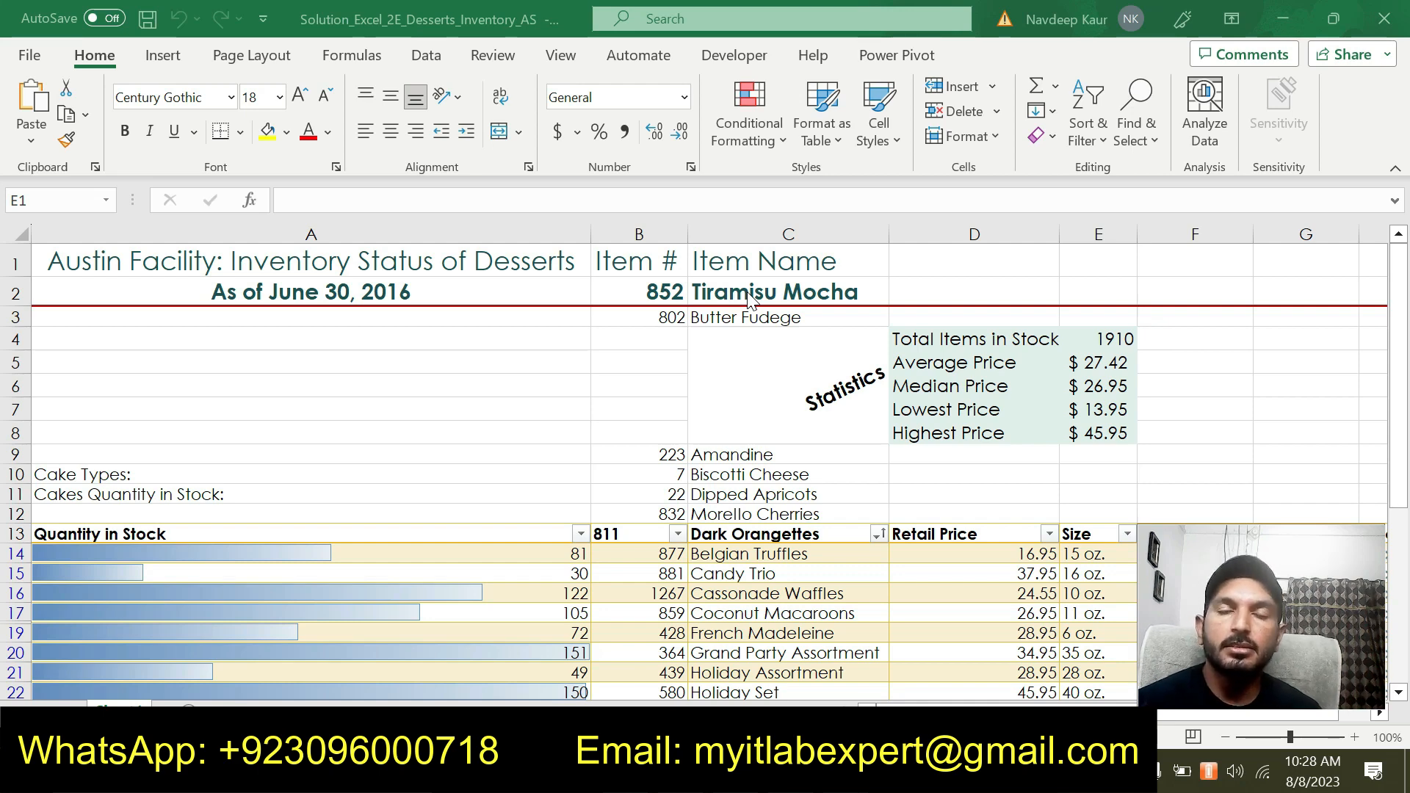
Examine the finished solution worksheet, including its statistics block, dessert inventory table and Stock Level column
left_click(1395, 303)
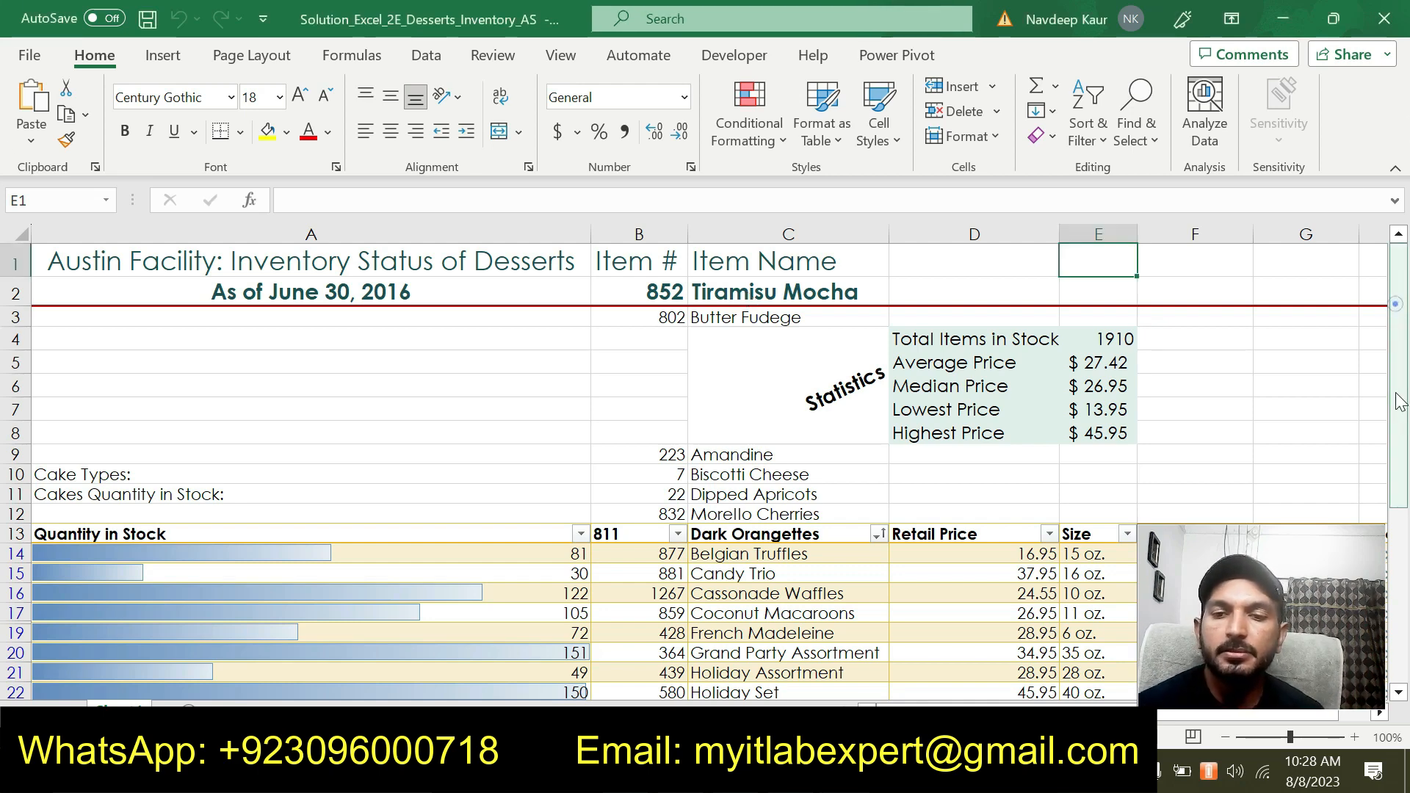
left_click_drag(1399, 400, 1402, 463)
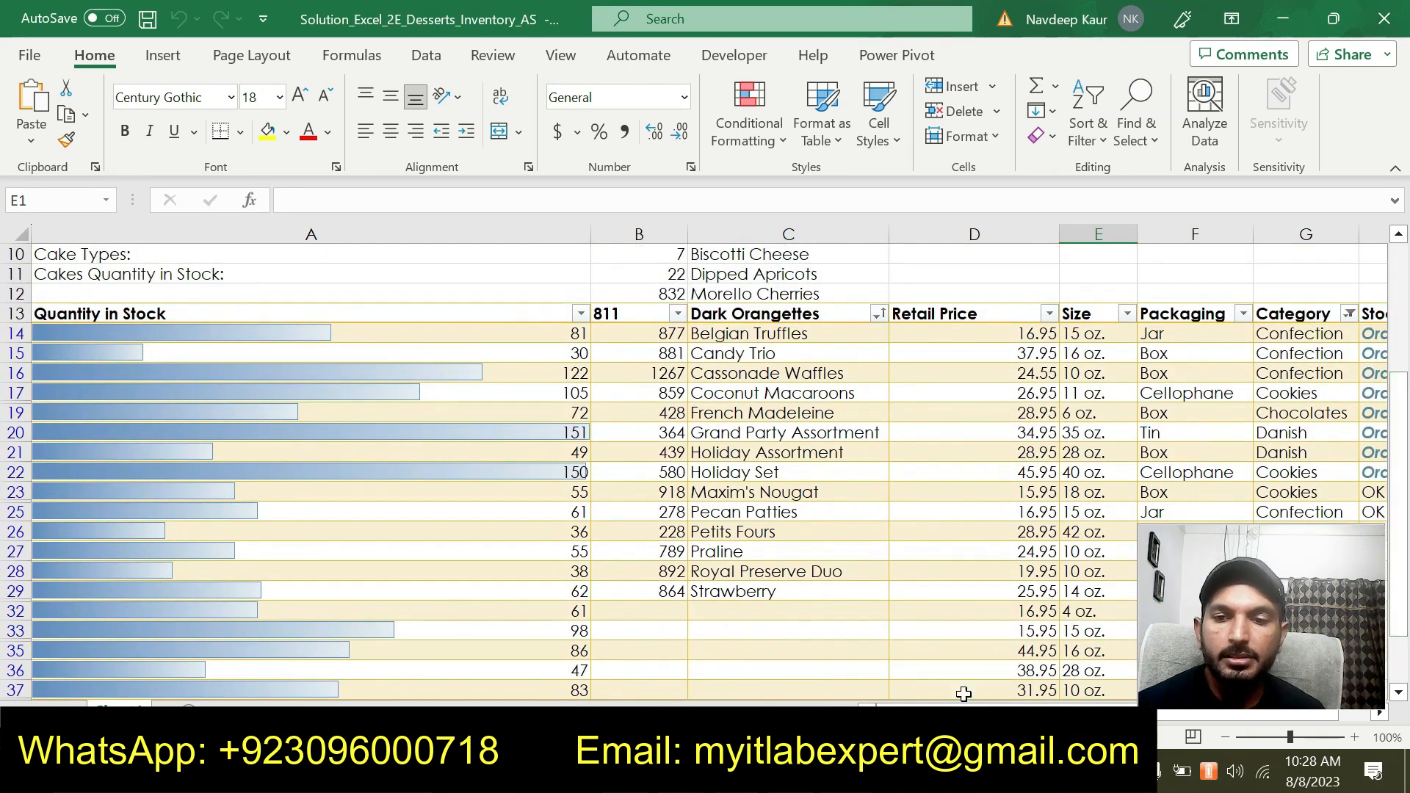
left_click_drag(966, 705, 1089, 701)
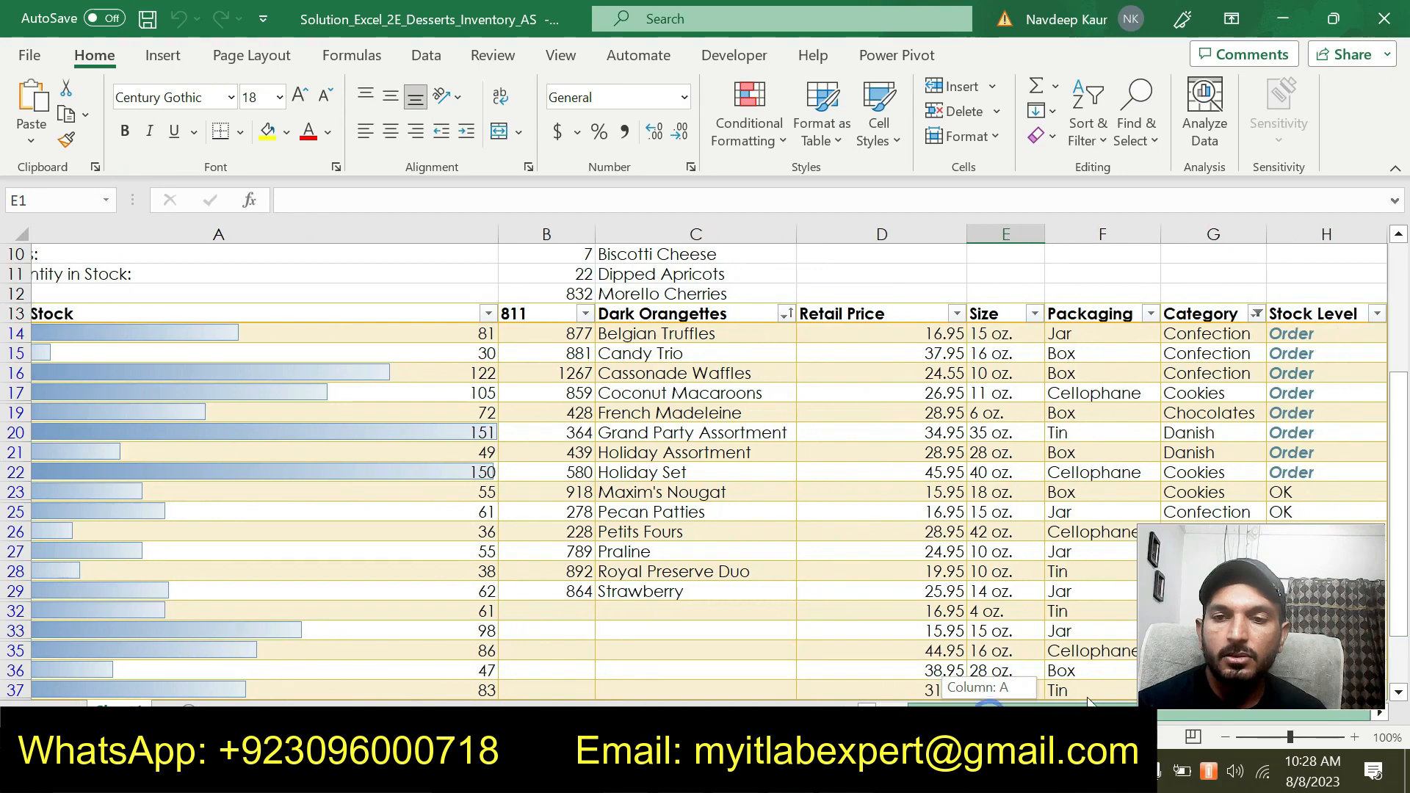
scroll(840, 440, "down", 5)
scroll(834, 441, "up", 8)
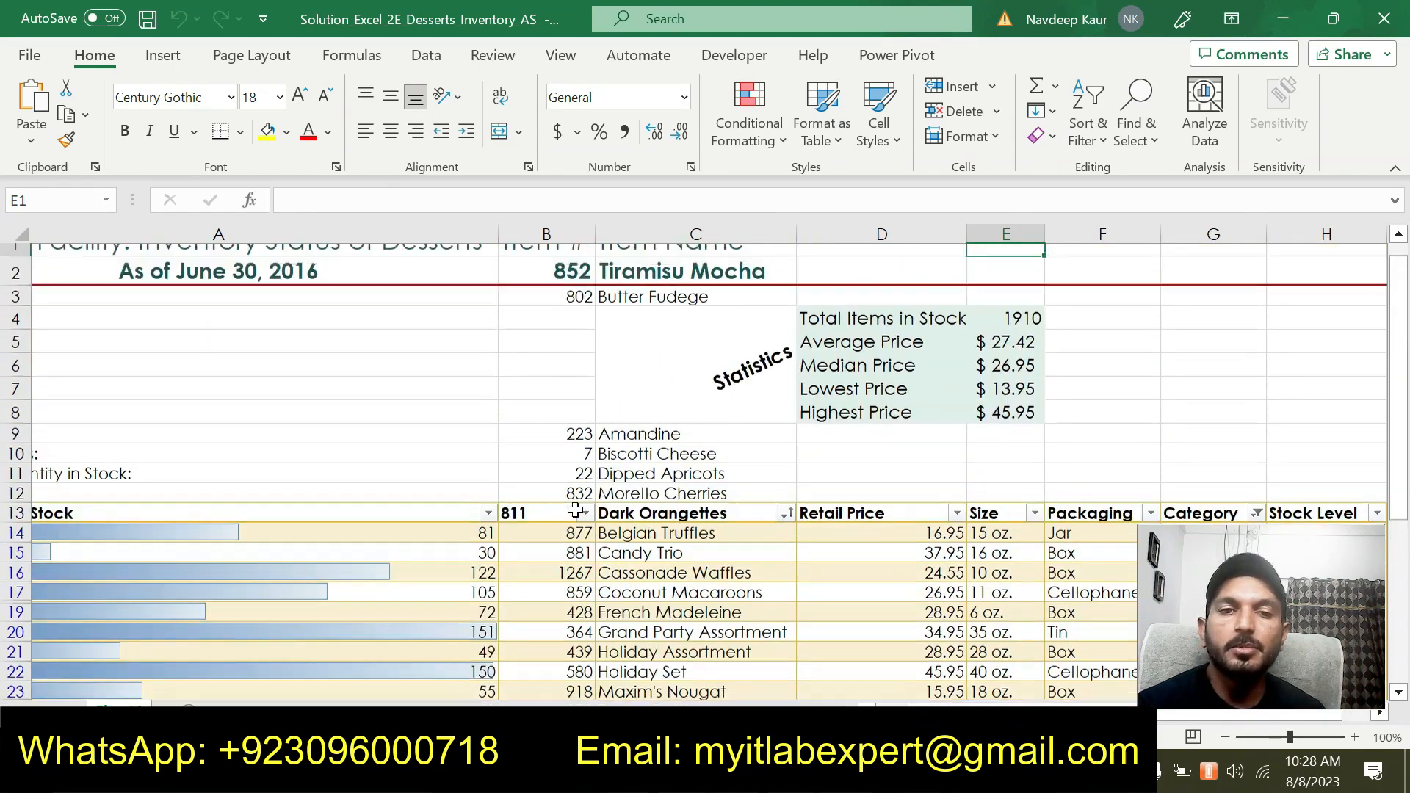
left_click(357, 399)
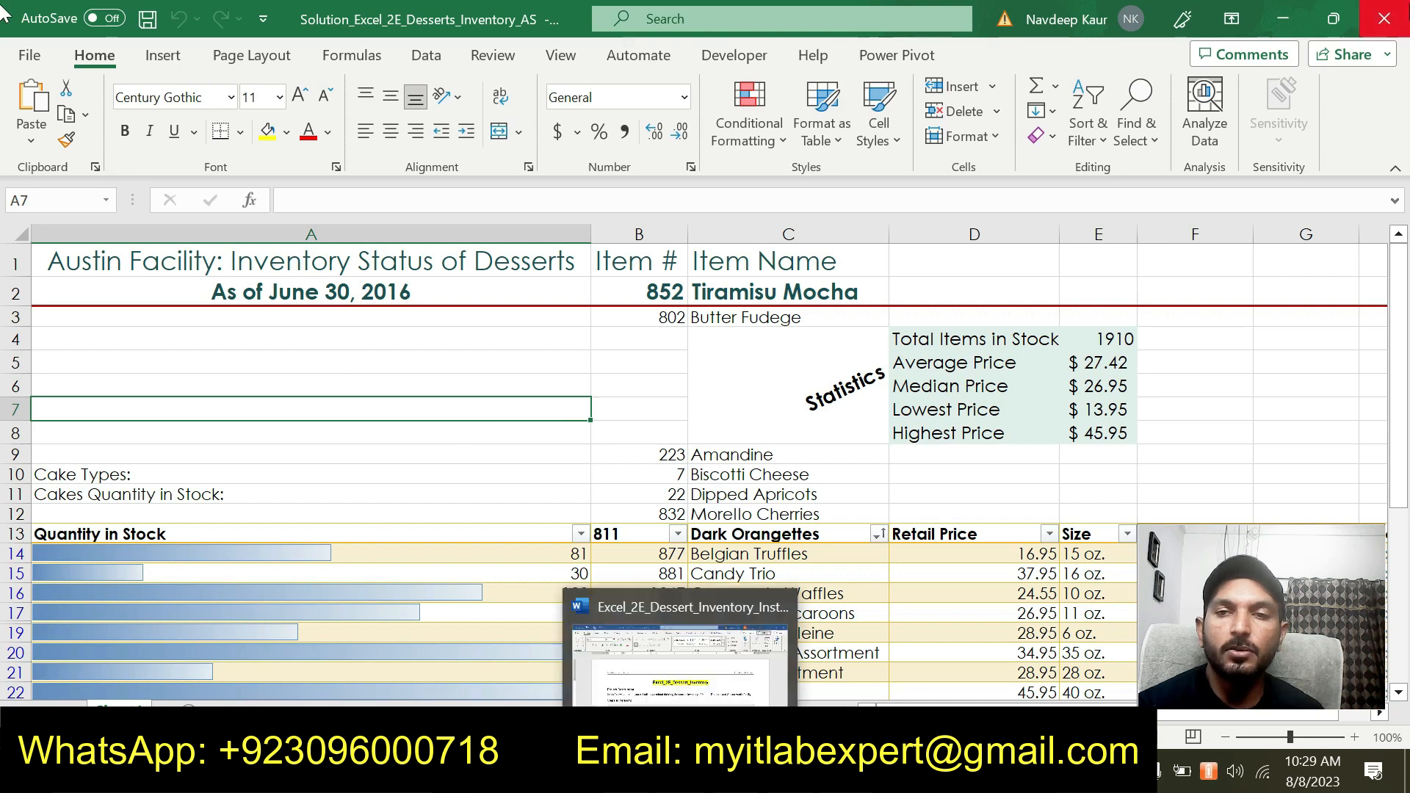
Switch to the Excel_2E_Dessert_Inventory instructions in Word and read through the project description and the listed steps
left_click(1408, 3)
left_click(587, 771)
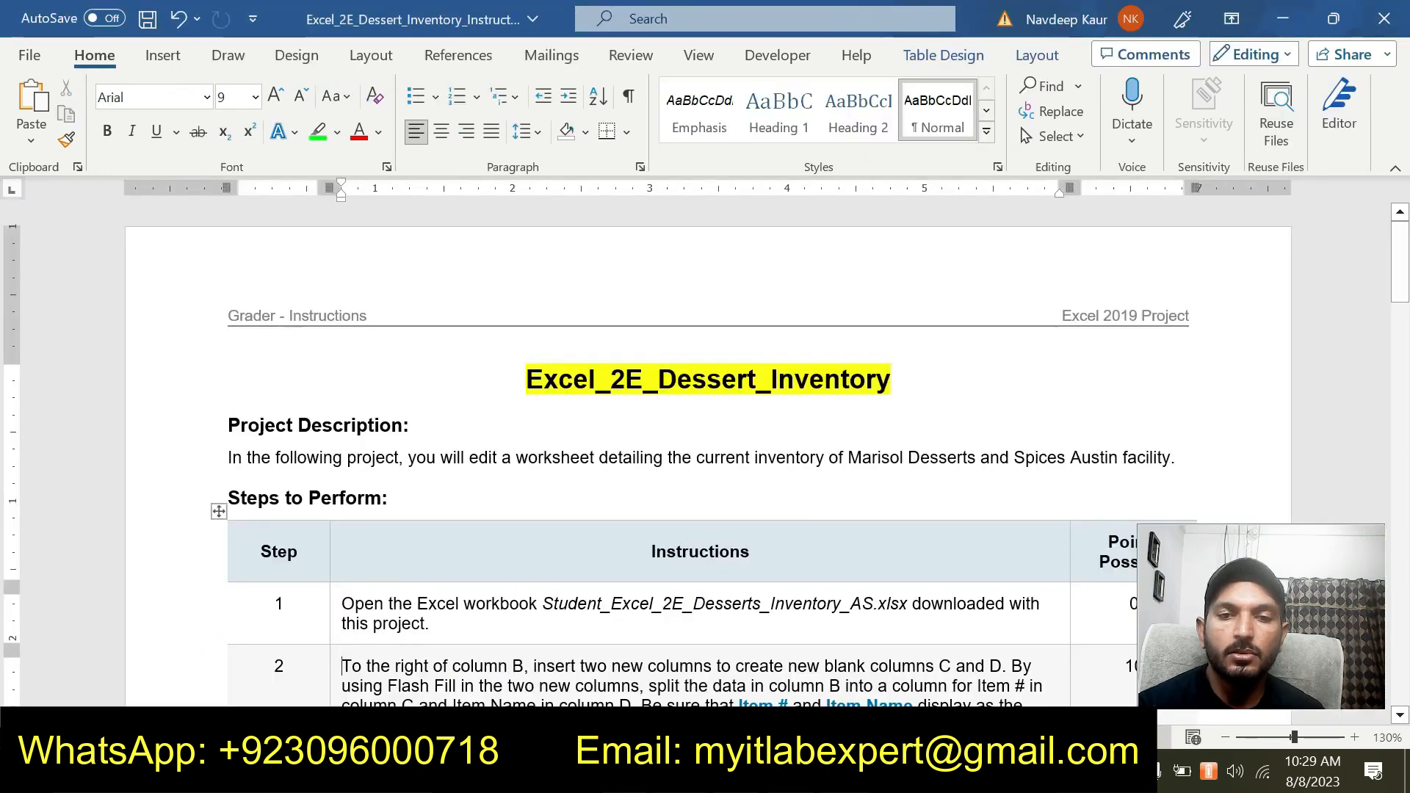
scroll(705, 440, "down", 1)
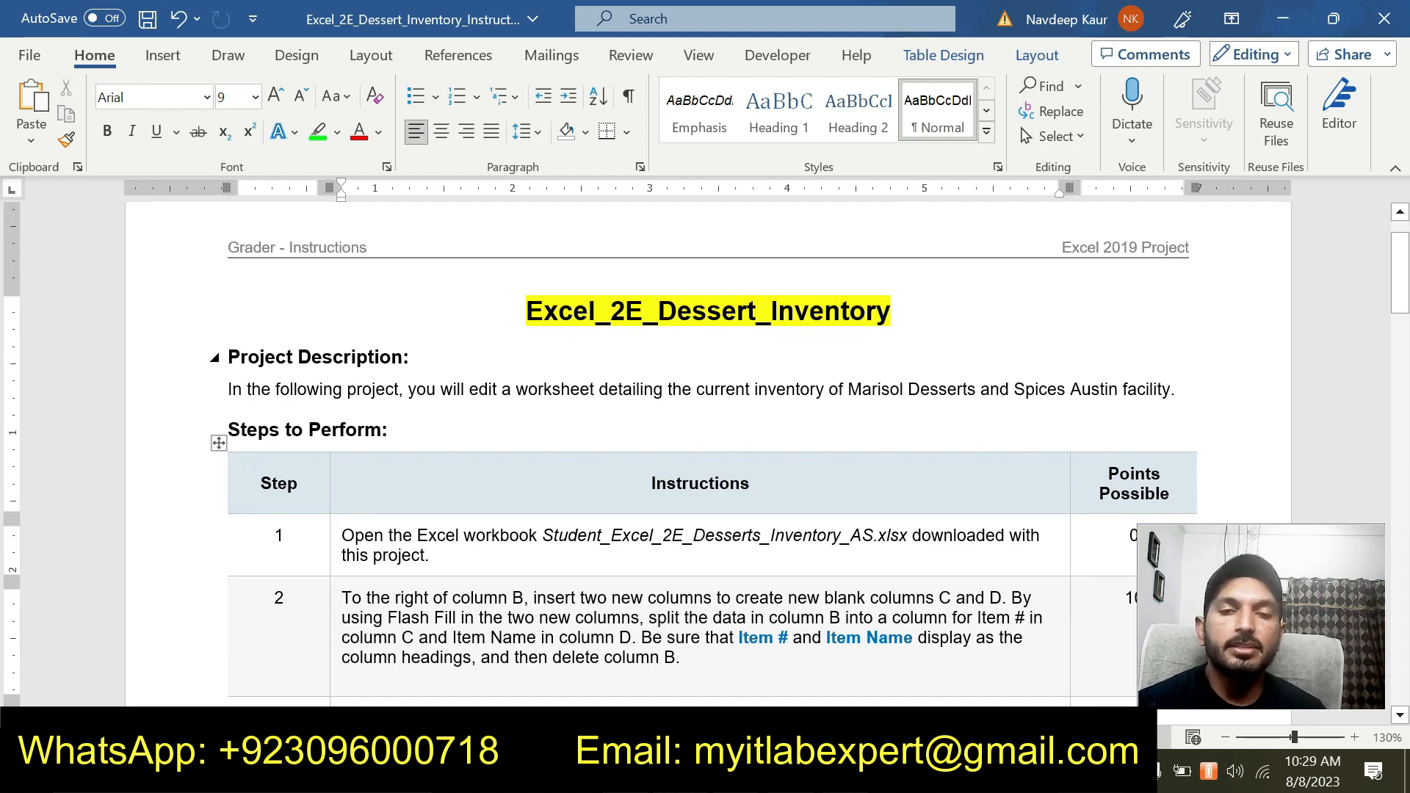
left_click_drag(224, 356, 1170, 389)
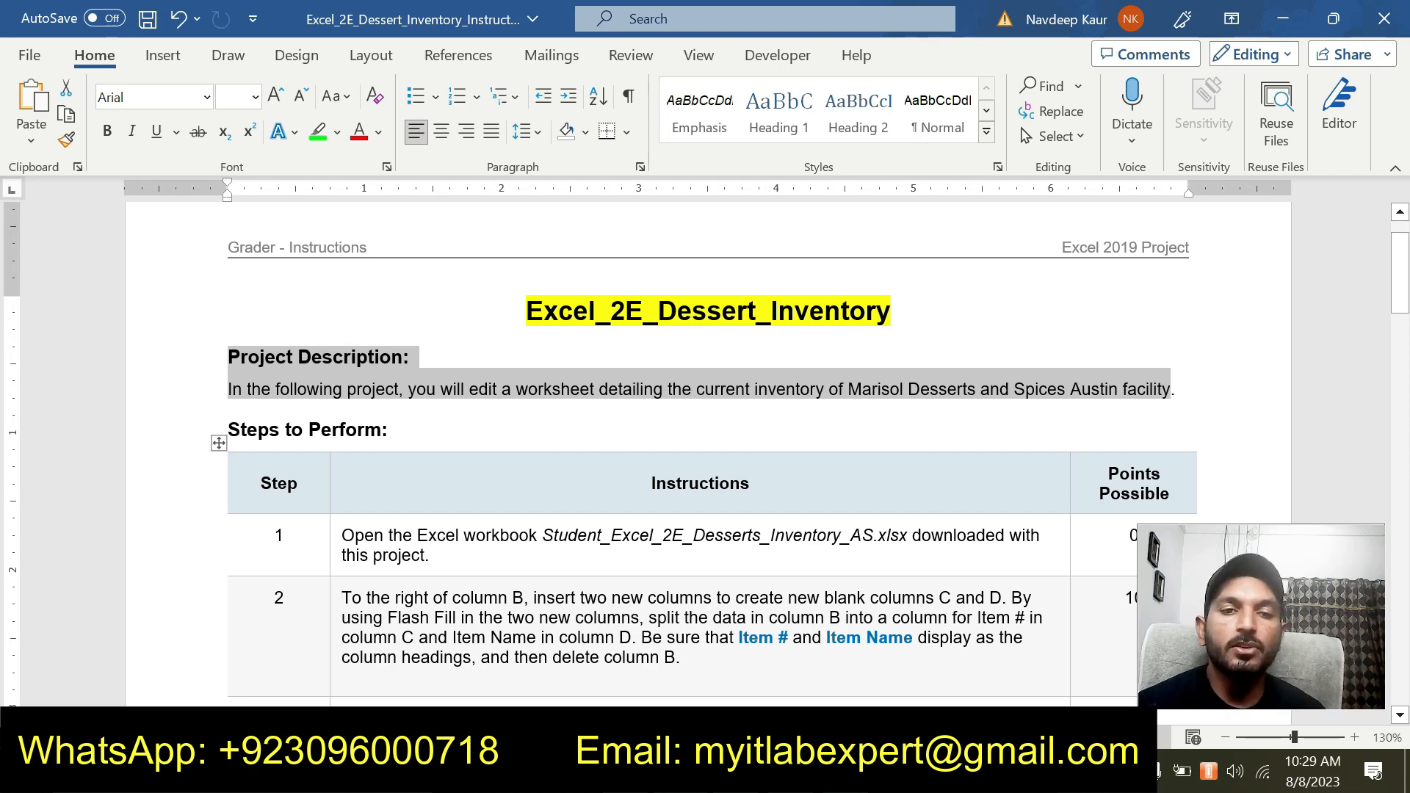
scroll(488, 538, "down", 20)
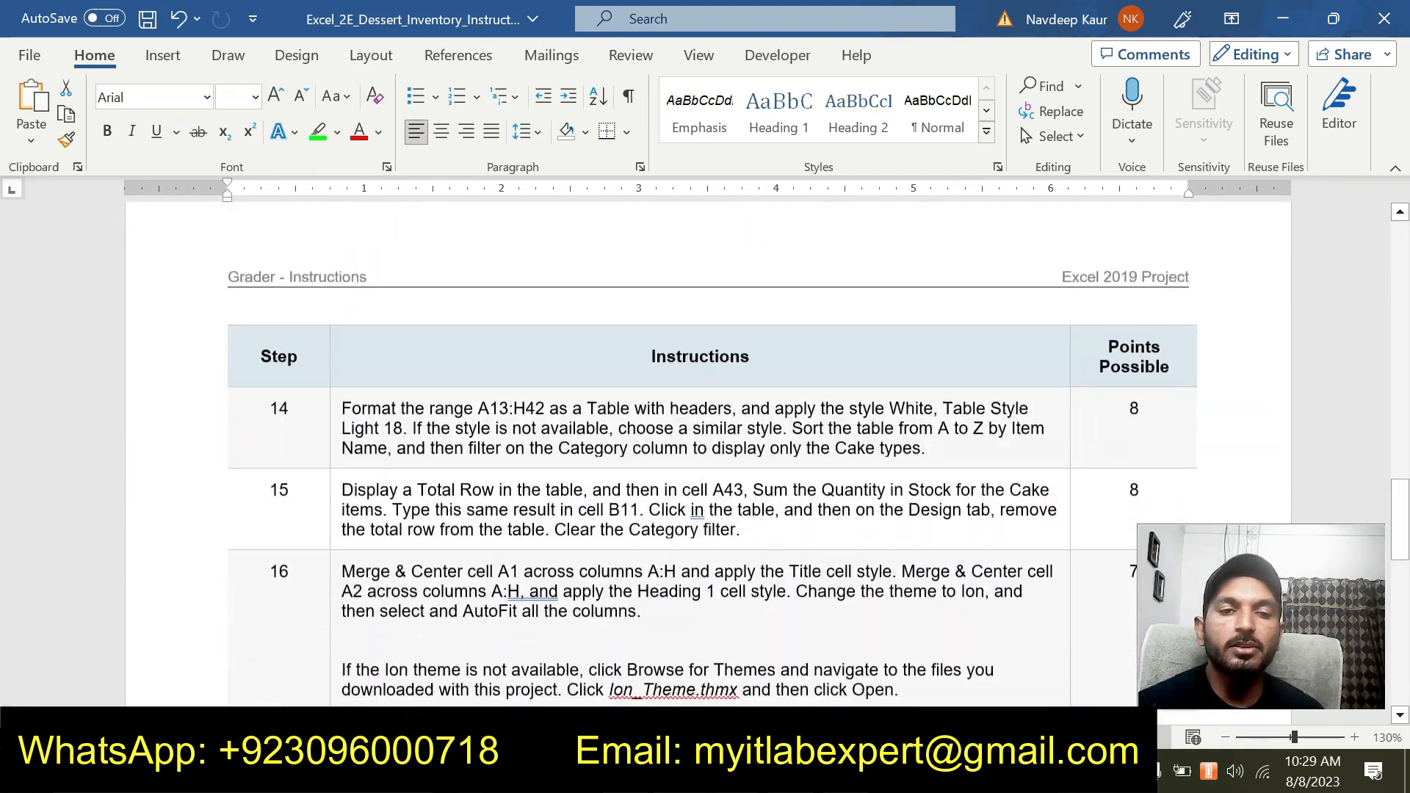
scroll(488, 538, "down", 6)
scroll(488, 538, "up", 10)
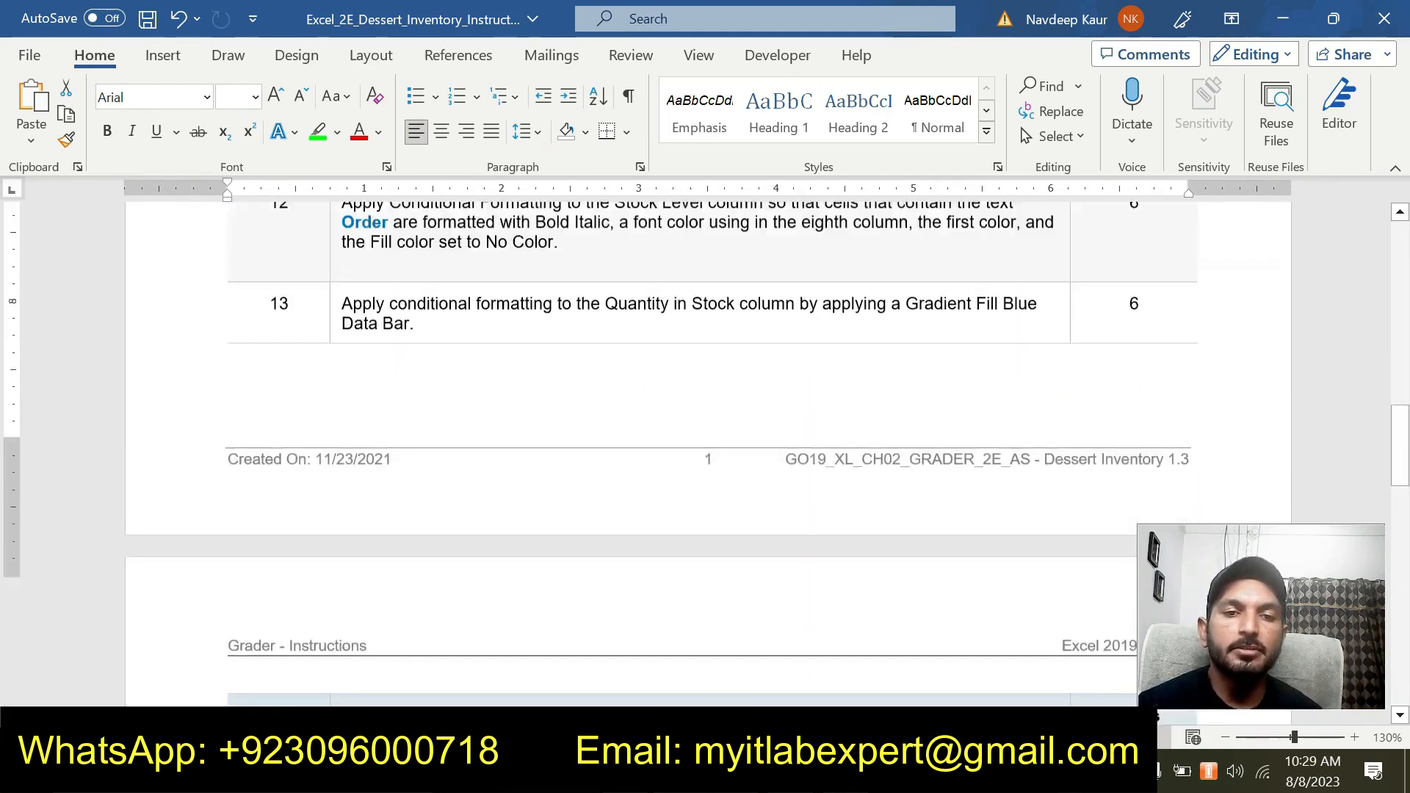
scroll(708, 454, "up", 20)
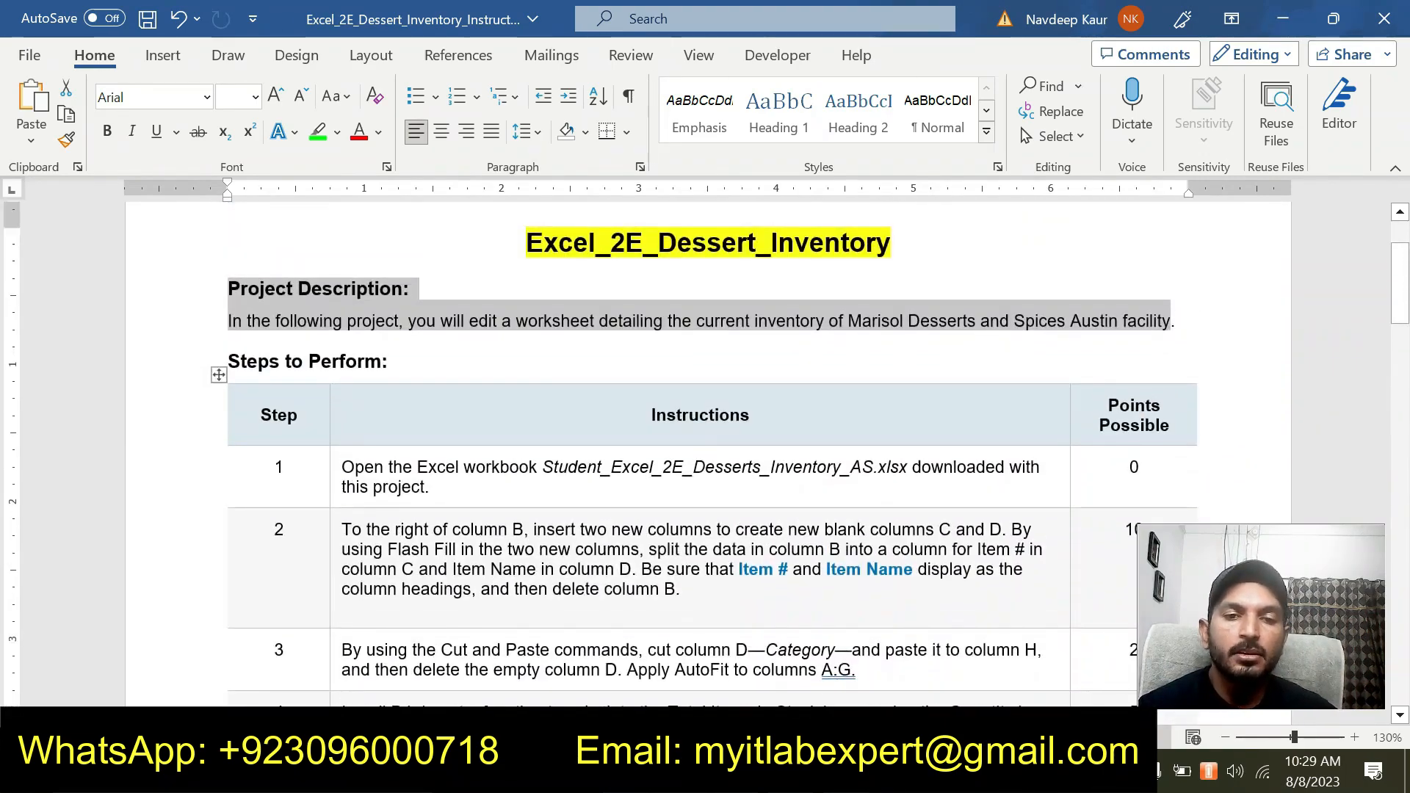
Highlight the step 1 instruction text in bright green
left_click(444, 492)
mouse_move(458, 484)
left_mouse_down()
mouse_move(281, 470)
mouse_move(459, 483)
left_mouse_up()
left_click(439, 435)
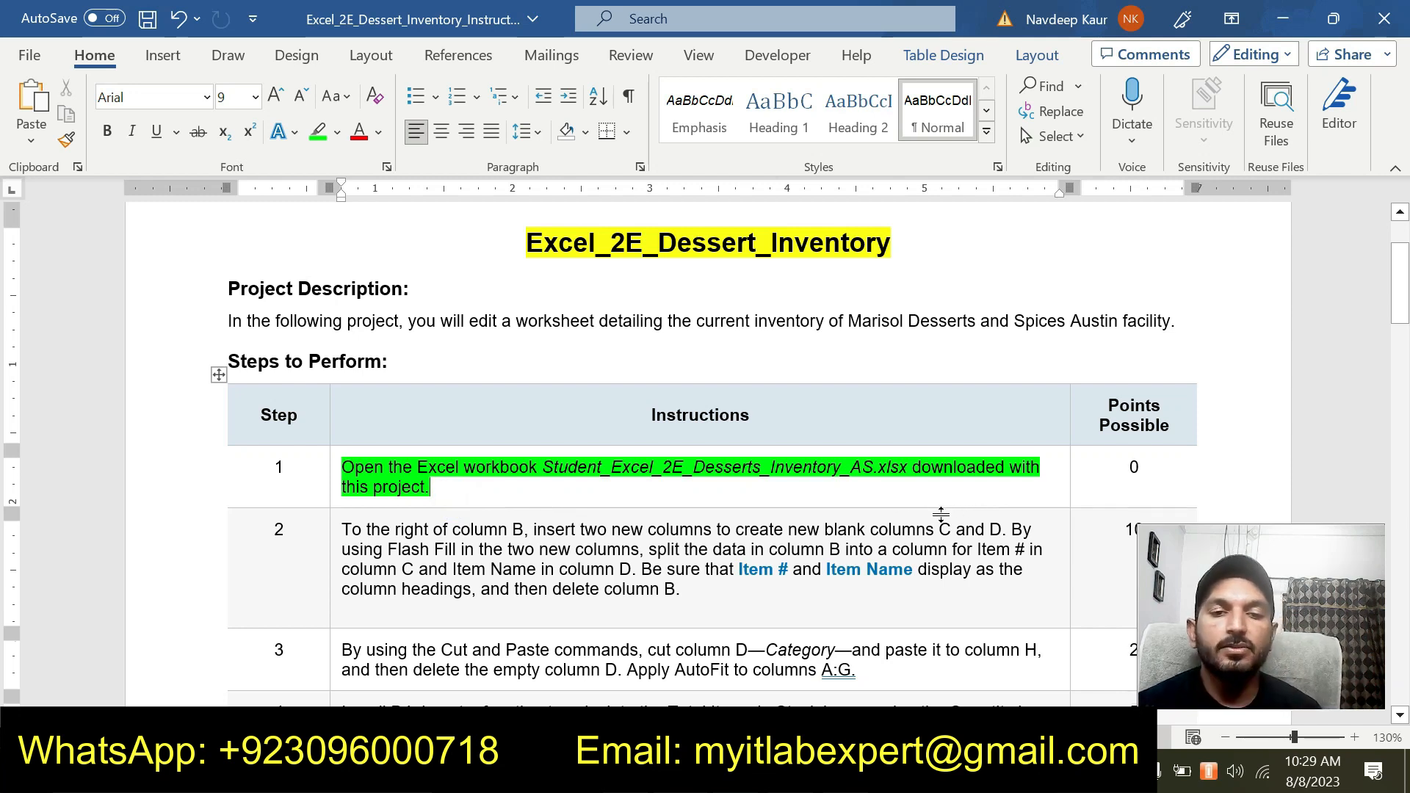
Switch to the Excel_2E_Desserts_Inventory_AS workbook in Excel and look over the starting inventory data
key("alt+Tab")
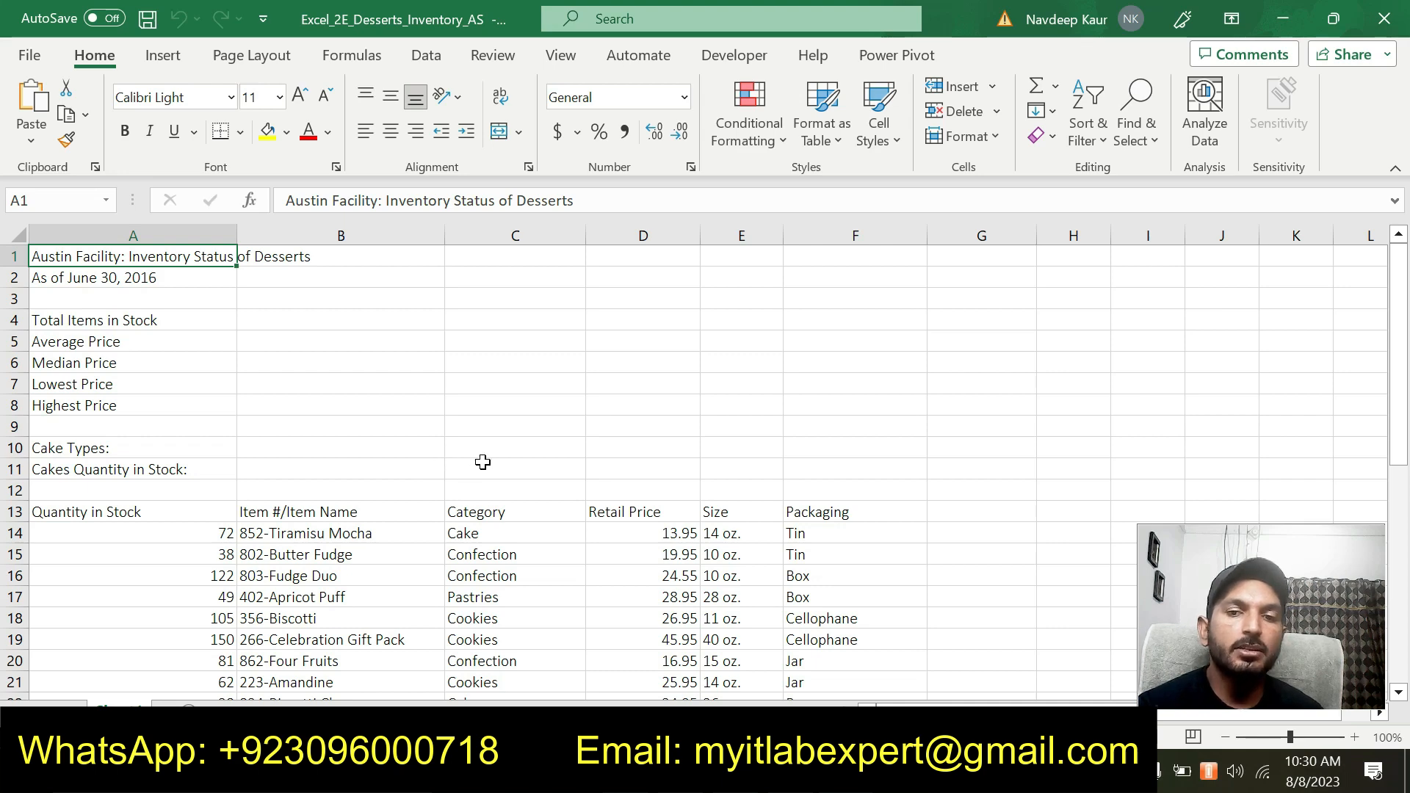
scroll(481, 463, "down", 4)
scroll(483, 467, "up", 4)
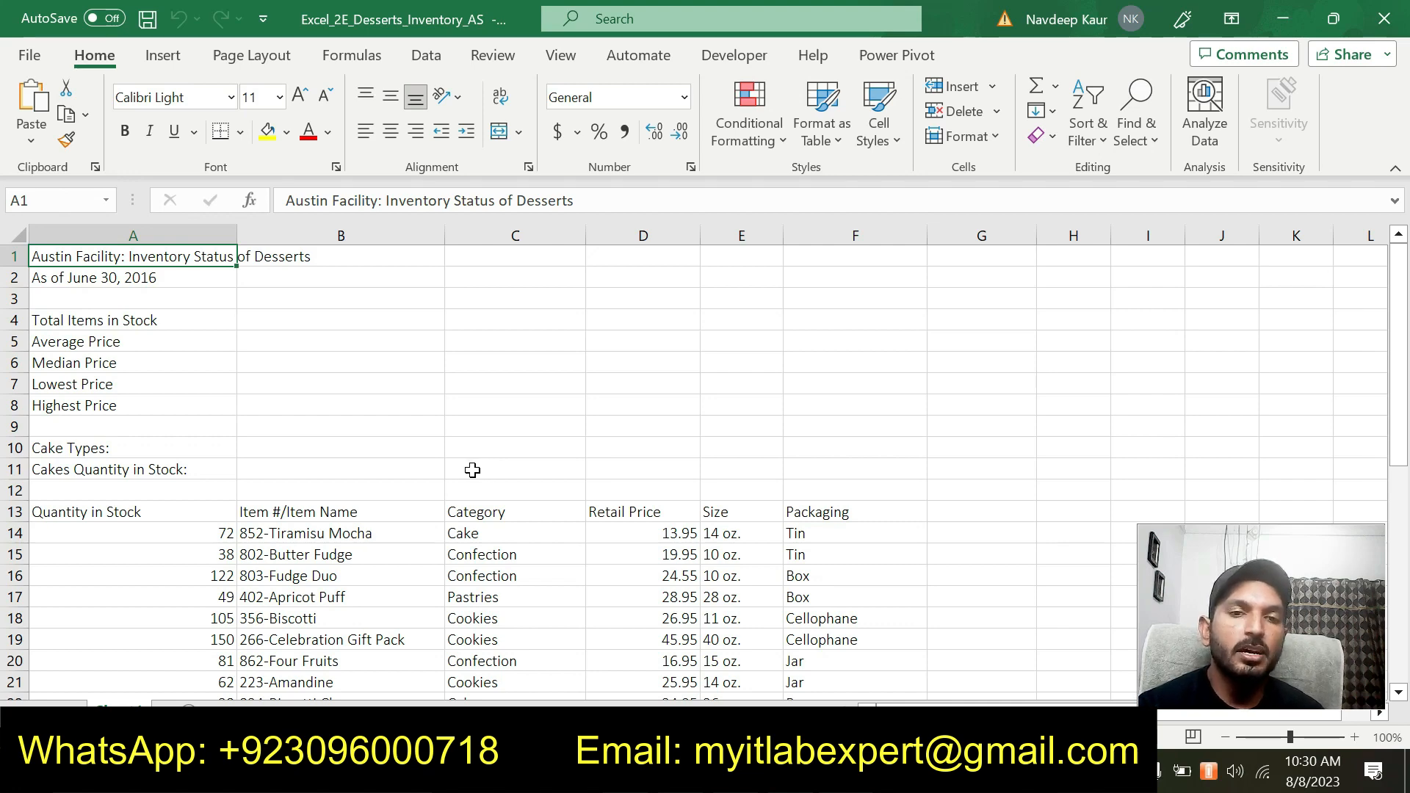
scroll(472, 470, "down", 9)
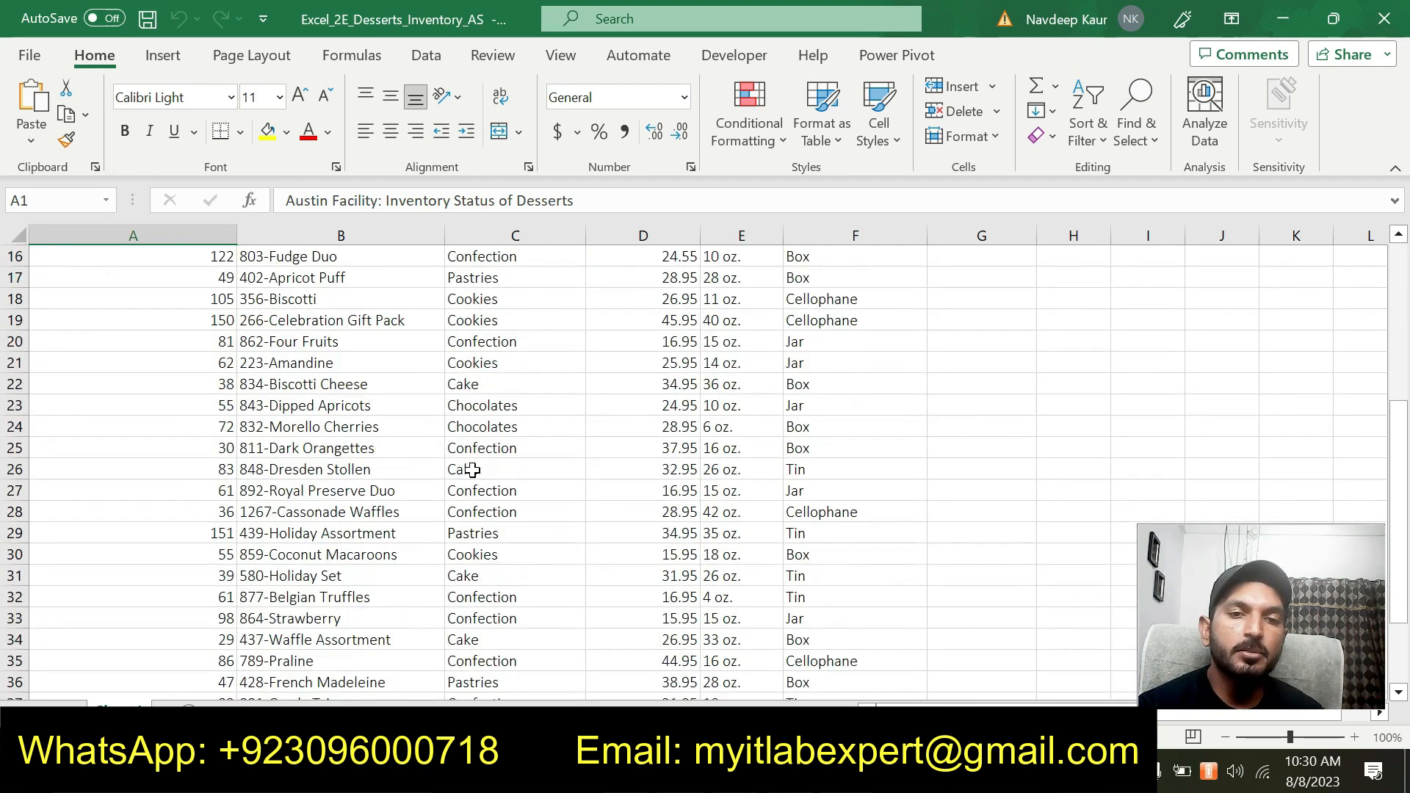
scroll(472, 470, "up", 4)
scroll(472, 470, "up", 5)
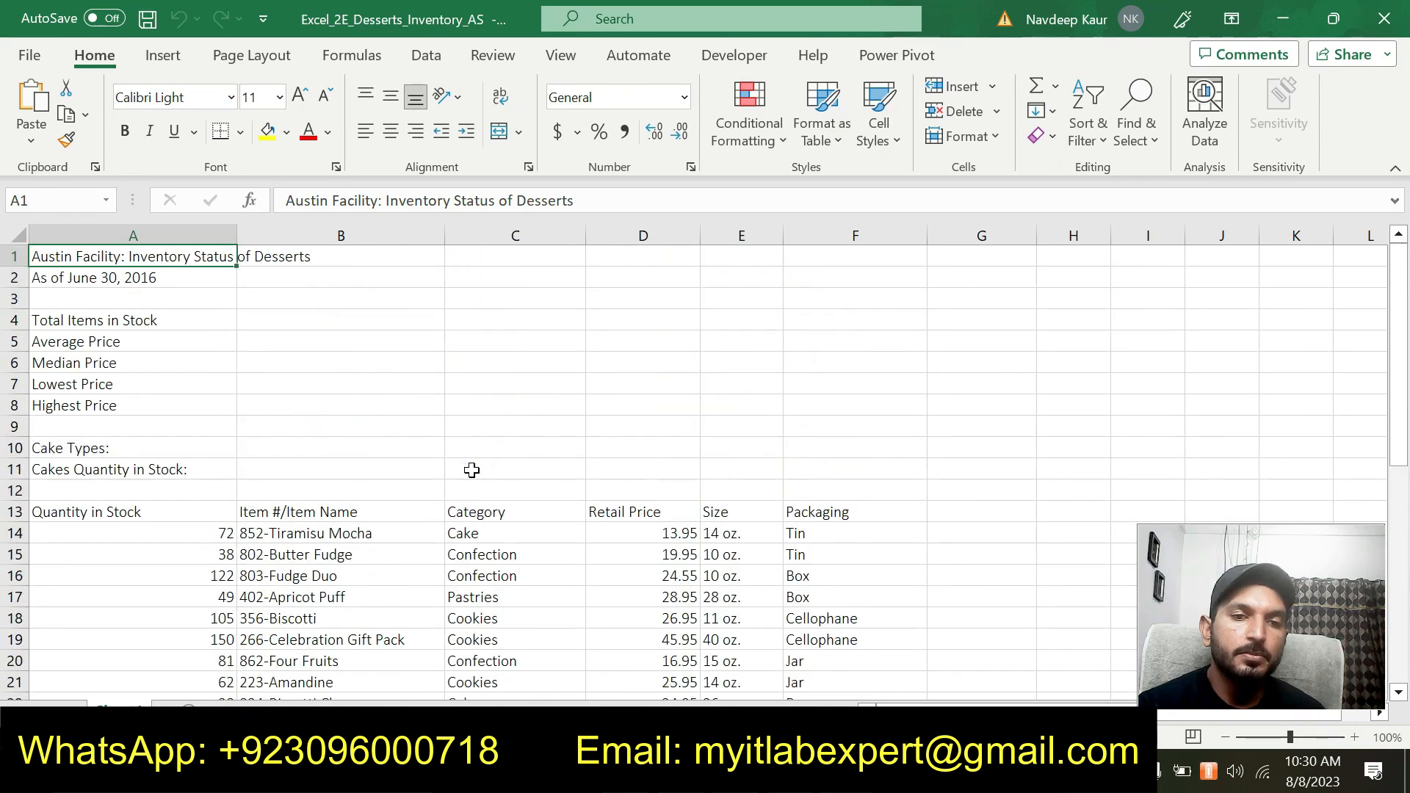
Back in the Word instructions, remove the green highlight from step 1 and highlight the step 2 instruction in bright green
key("alt+Tab")
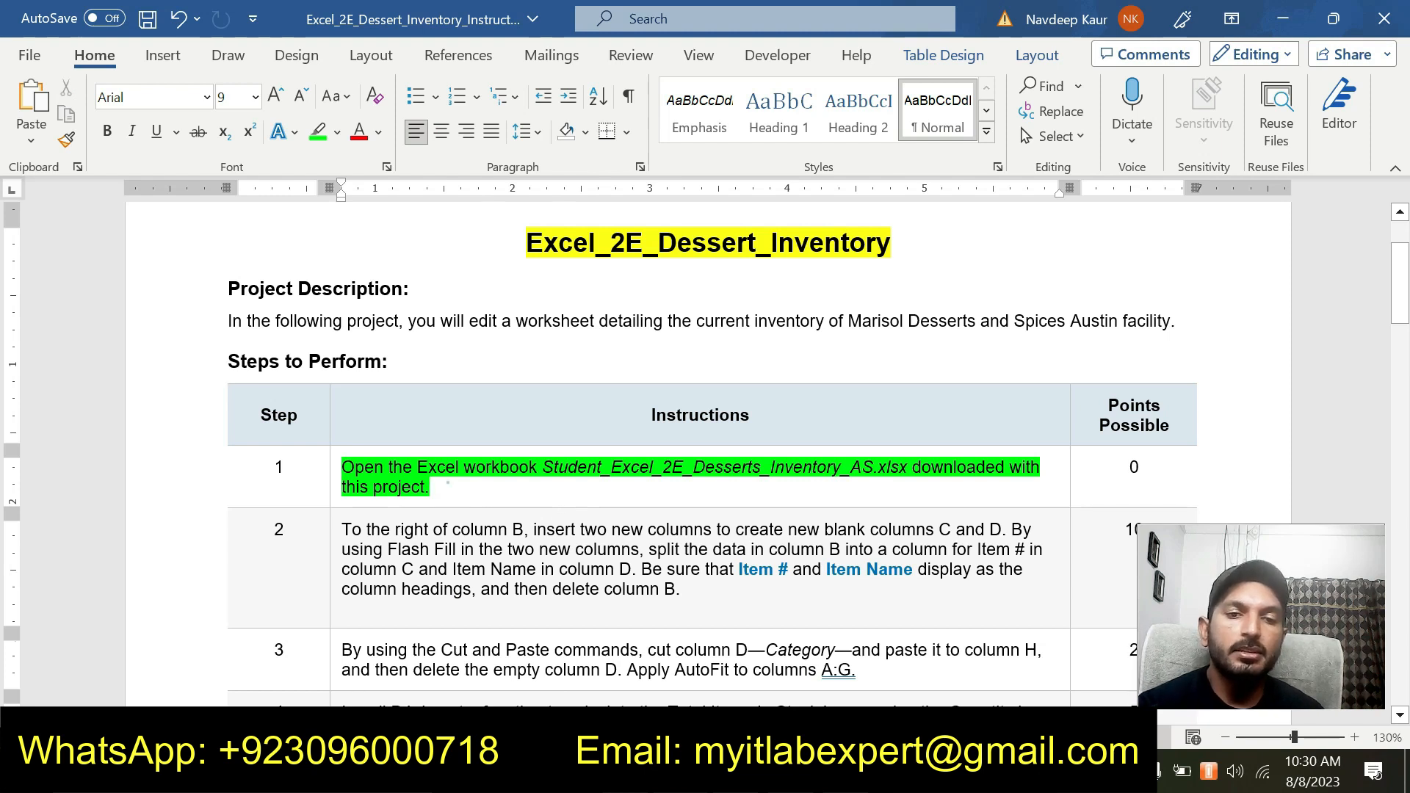
triple_click(448, 483)
left_click(429, 434)
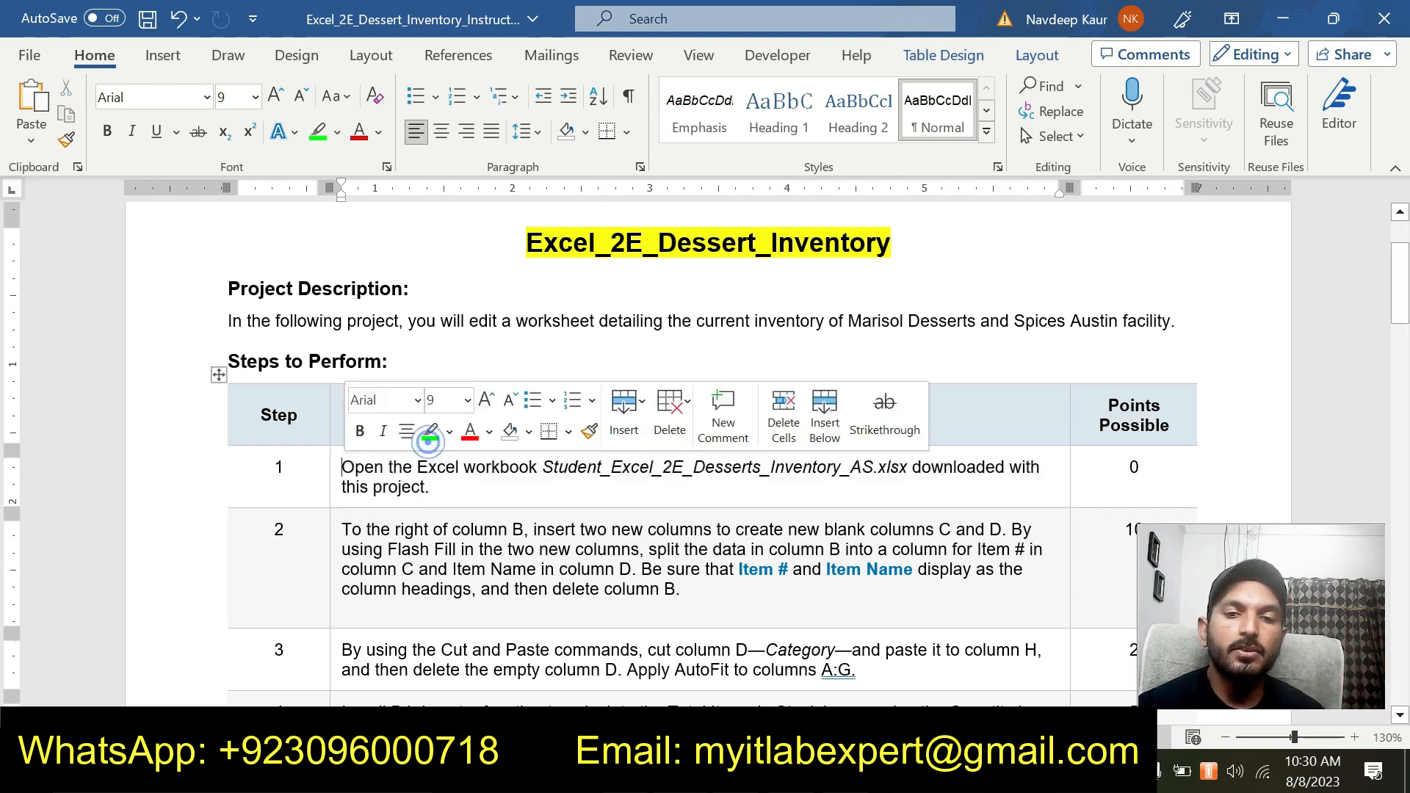
left_click(638, 591)
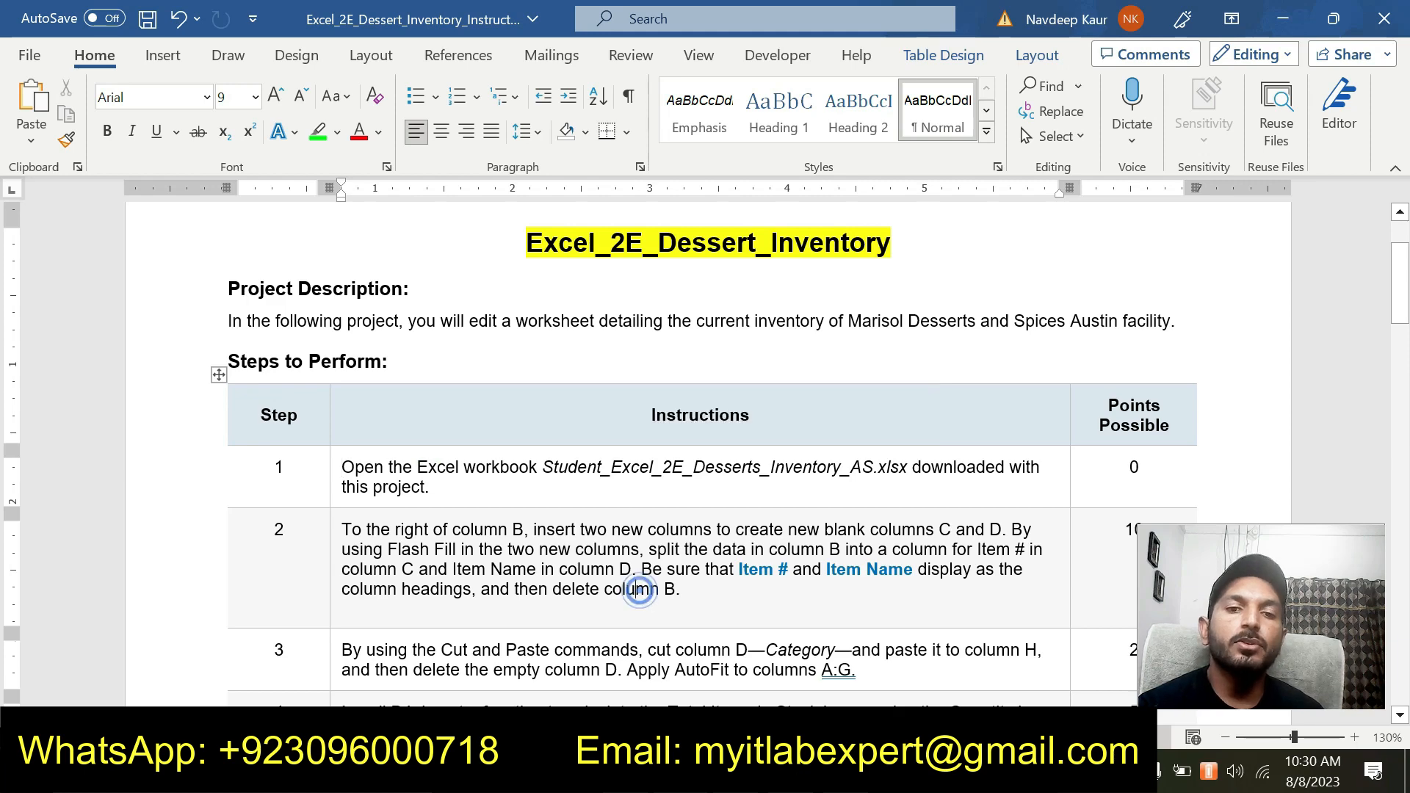
triple_click(742, 596)
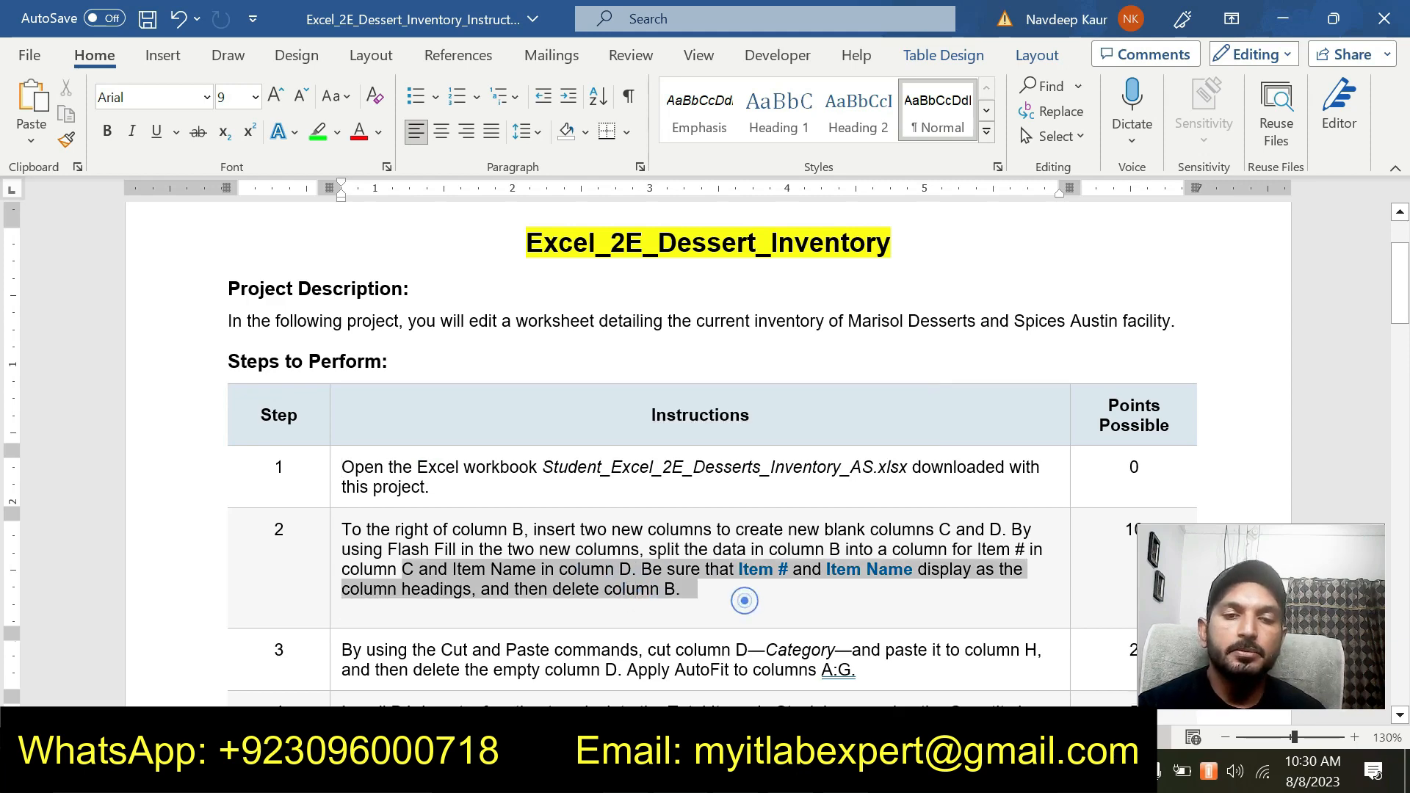
left_click(432, 482)
left_click(492, 606)
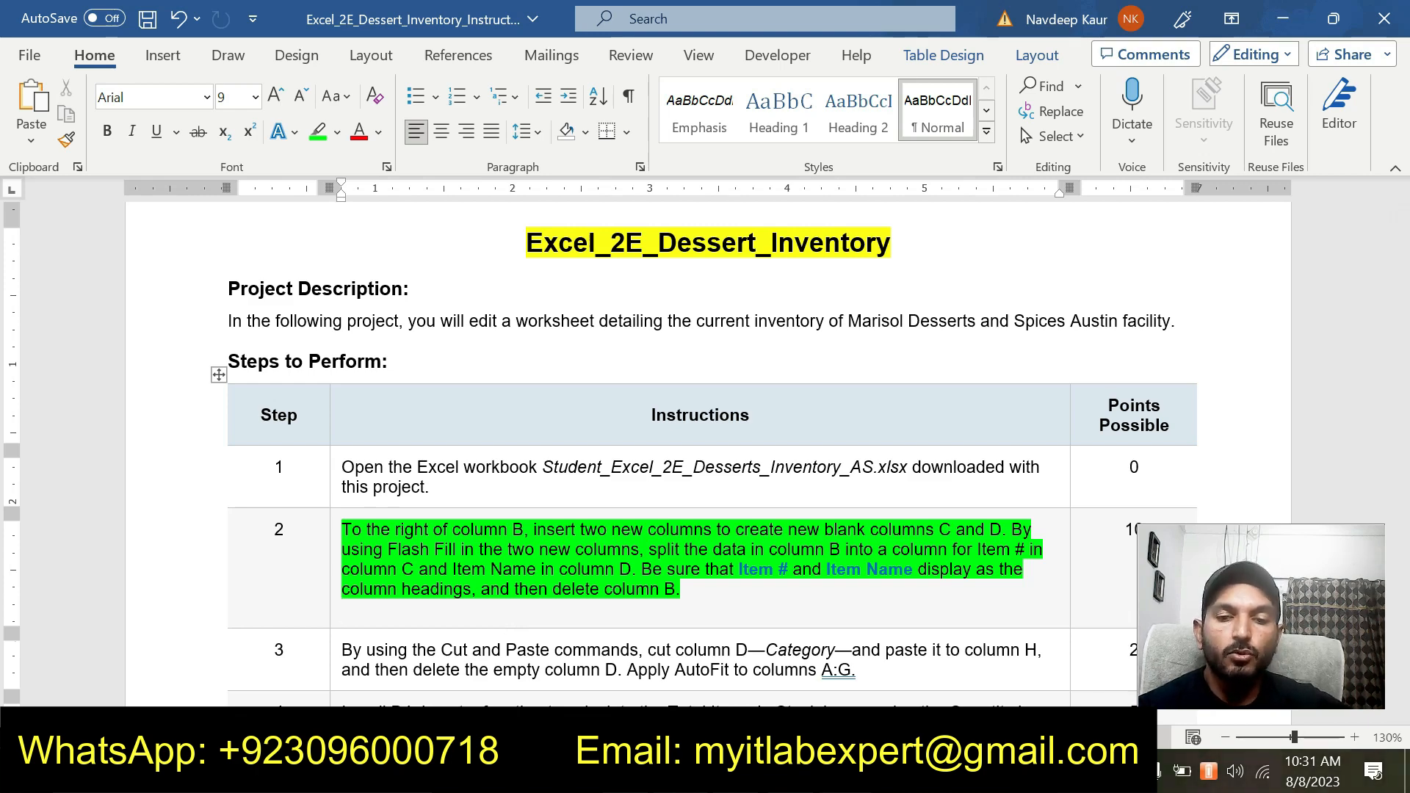
In the Excel_2E_Desserts_Inventory_AS workbook, insert two blank columns, C and D, between Item #/Item Name and Category
left_click(846, 771)
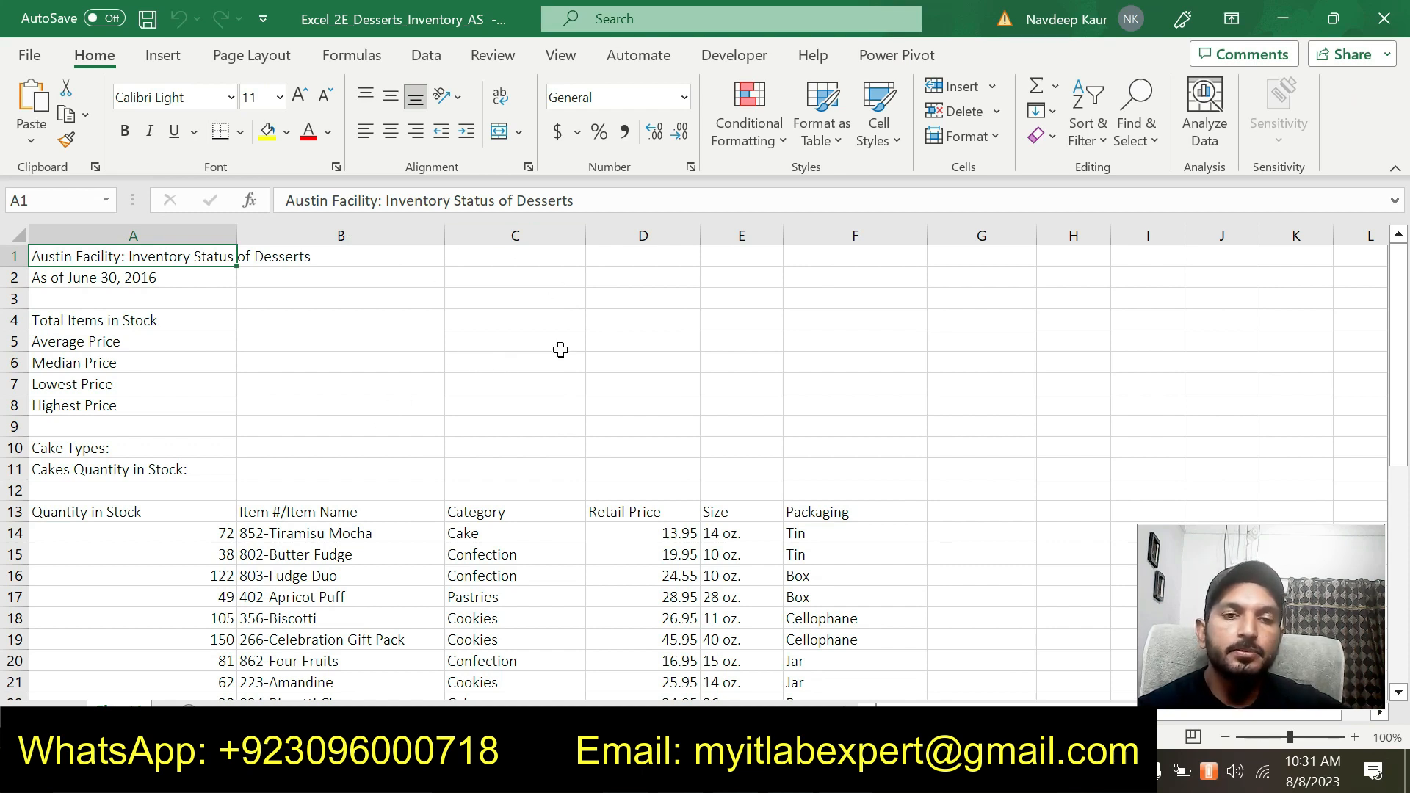
left_click(547, 236)
right_click(544, 236)
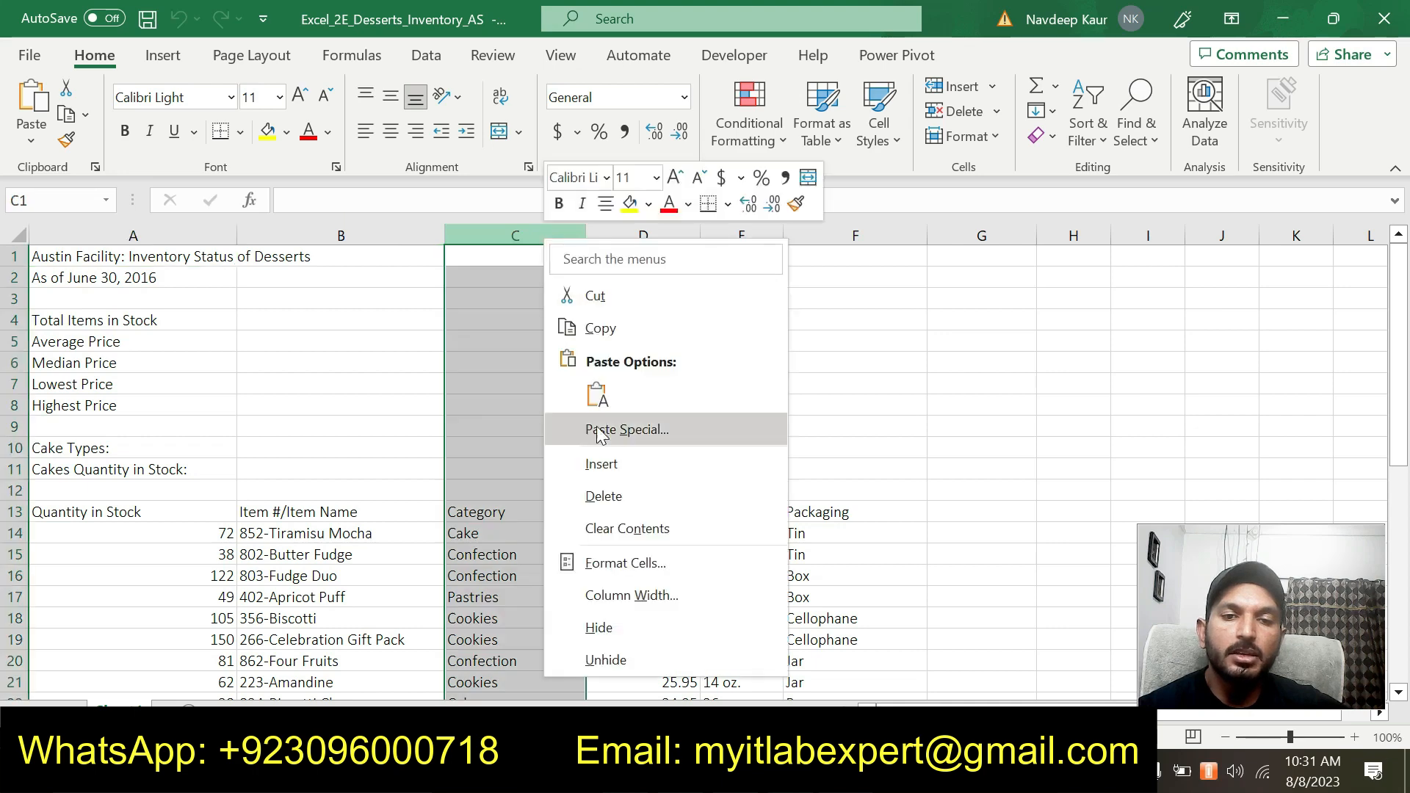
left_click(610, 463)
left_click(723, 235)
right_click(735, 266)
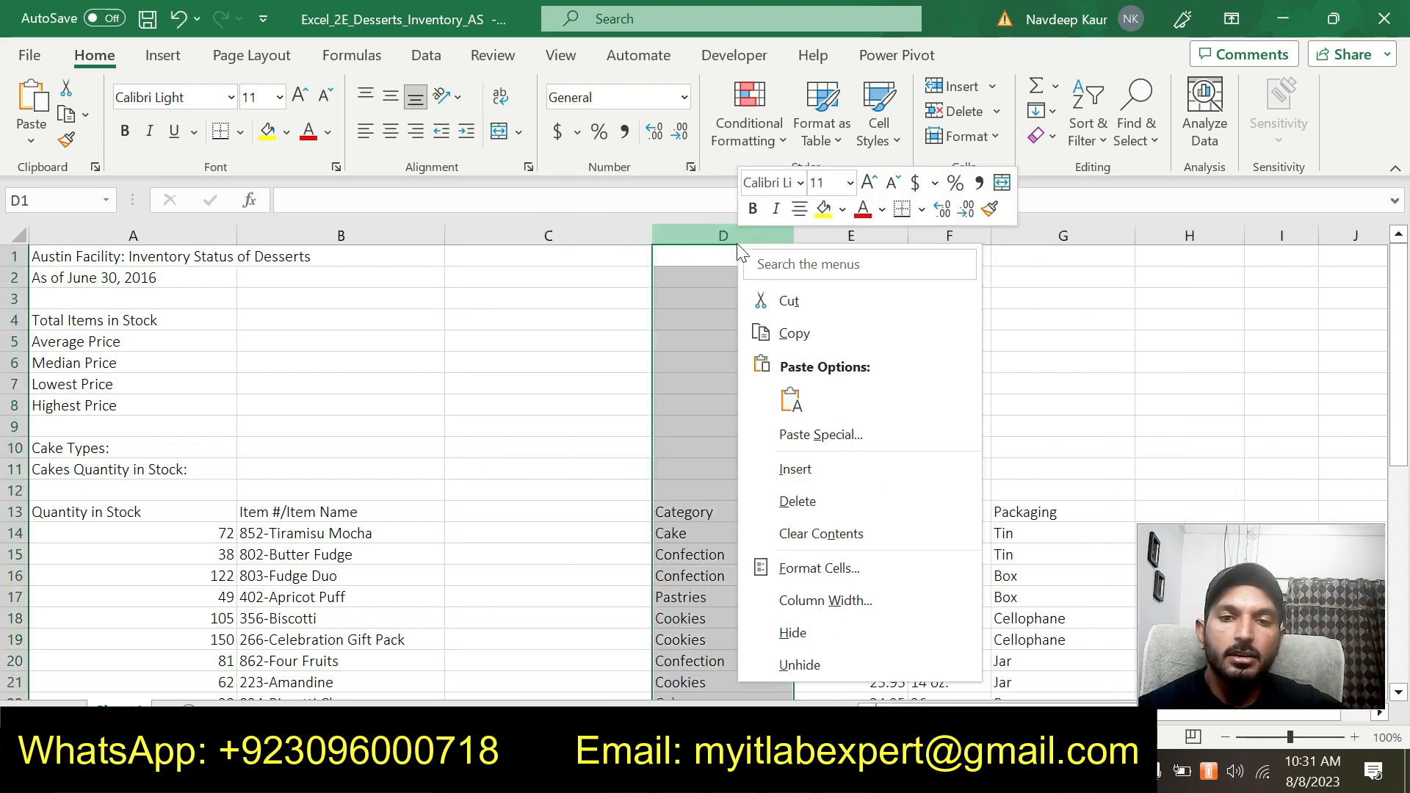
left_click(791, 469)
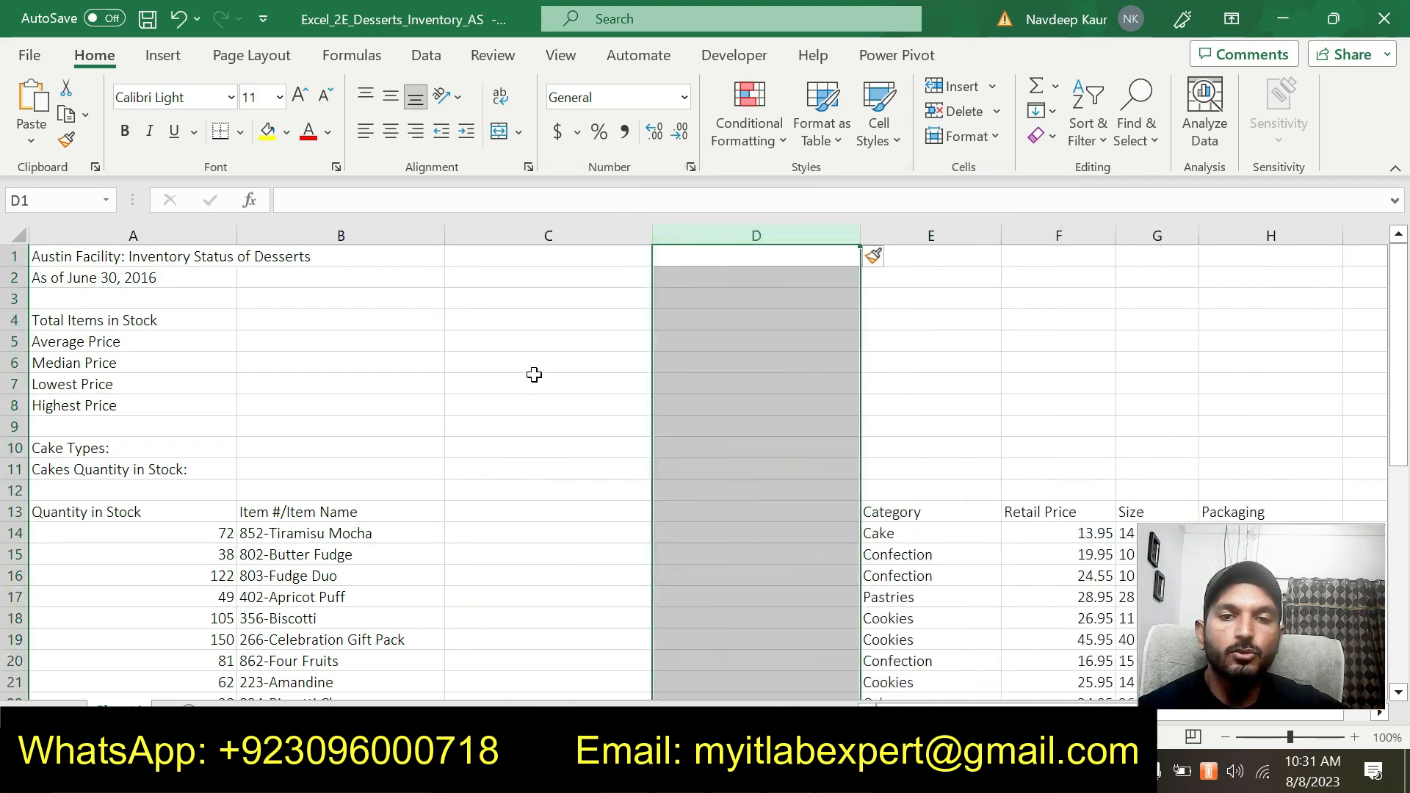
Review the combined Item #/Item Name data in B13:B42 next to the new blank columns
scroll(598, 444, "down", 3)
scroll(596, 446, "up", 2)
scroll(596, 446, "up", 1)
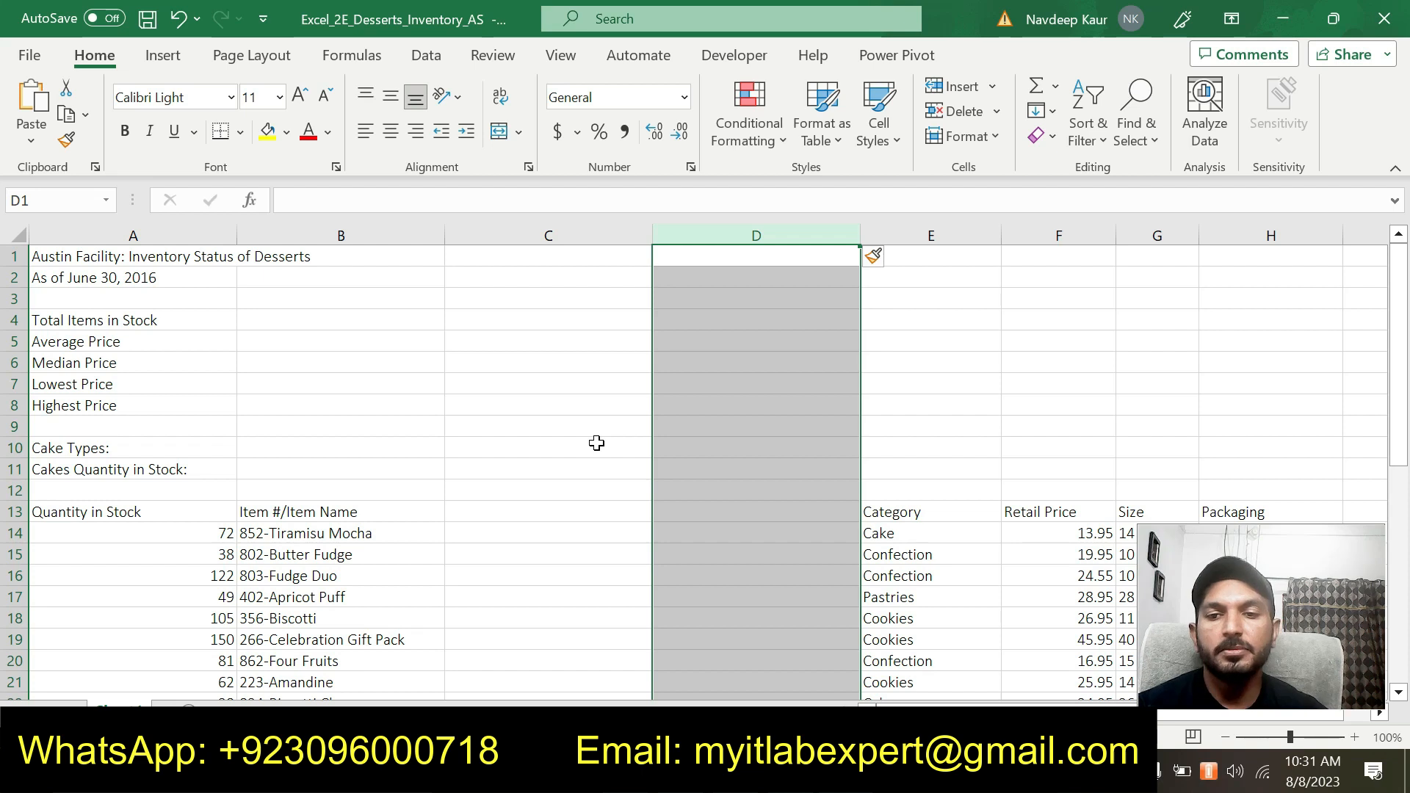
left_click(588, 379)
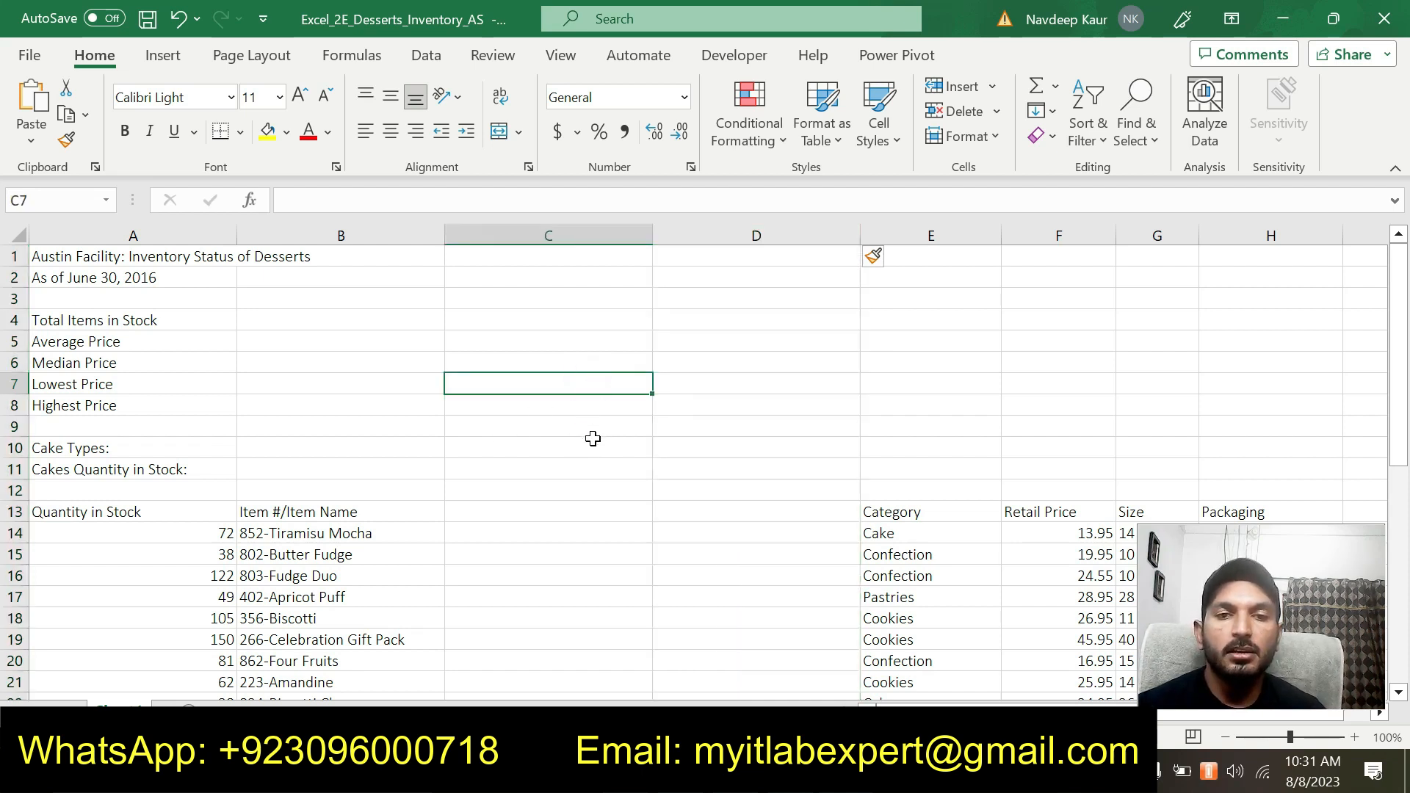
scroll(555, 493, "down", 2)
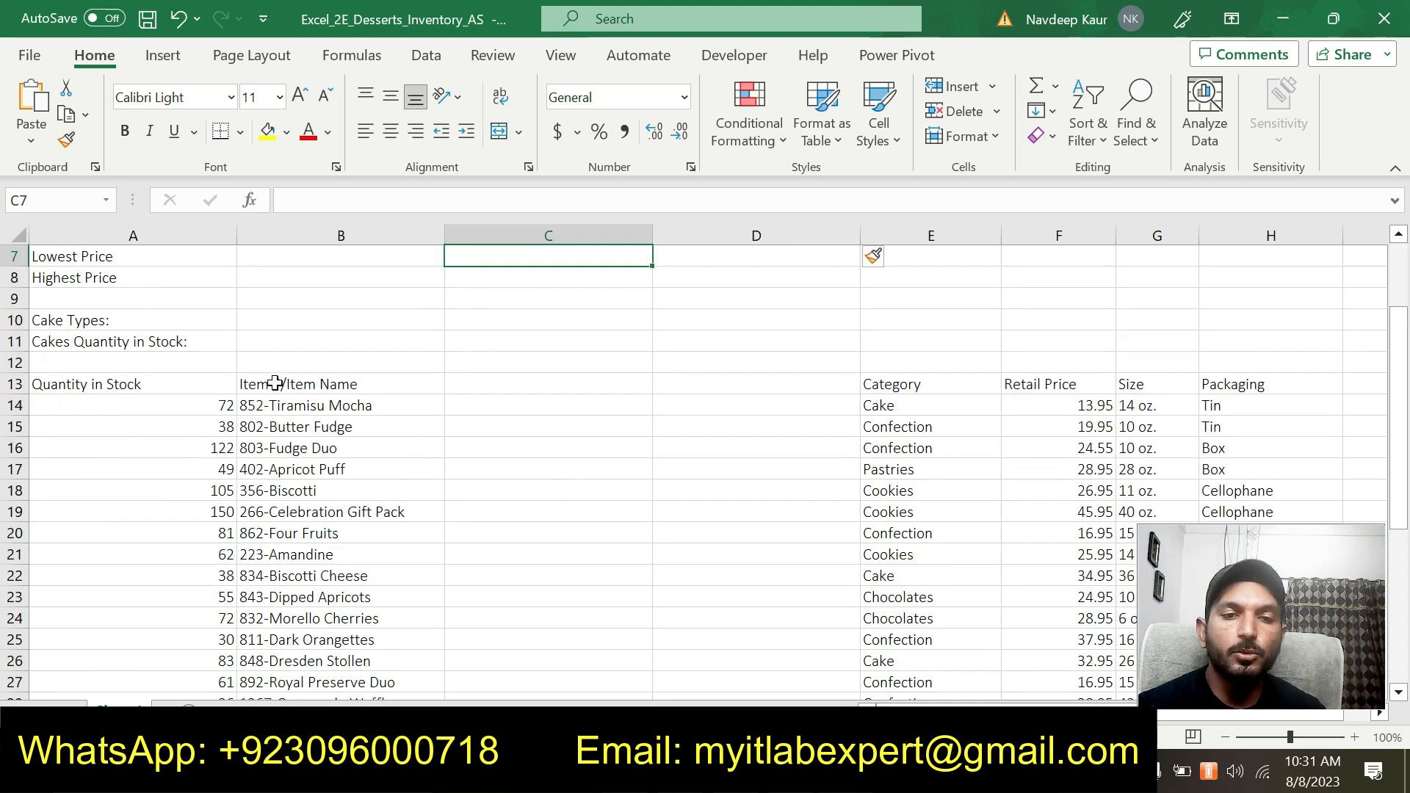
left_click_drag(292, 384, 337, 658)
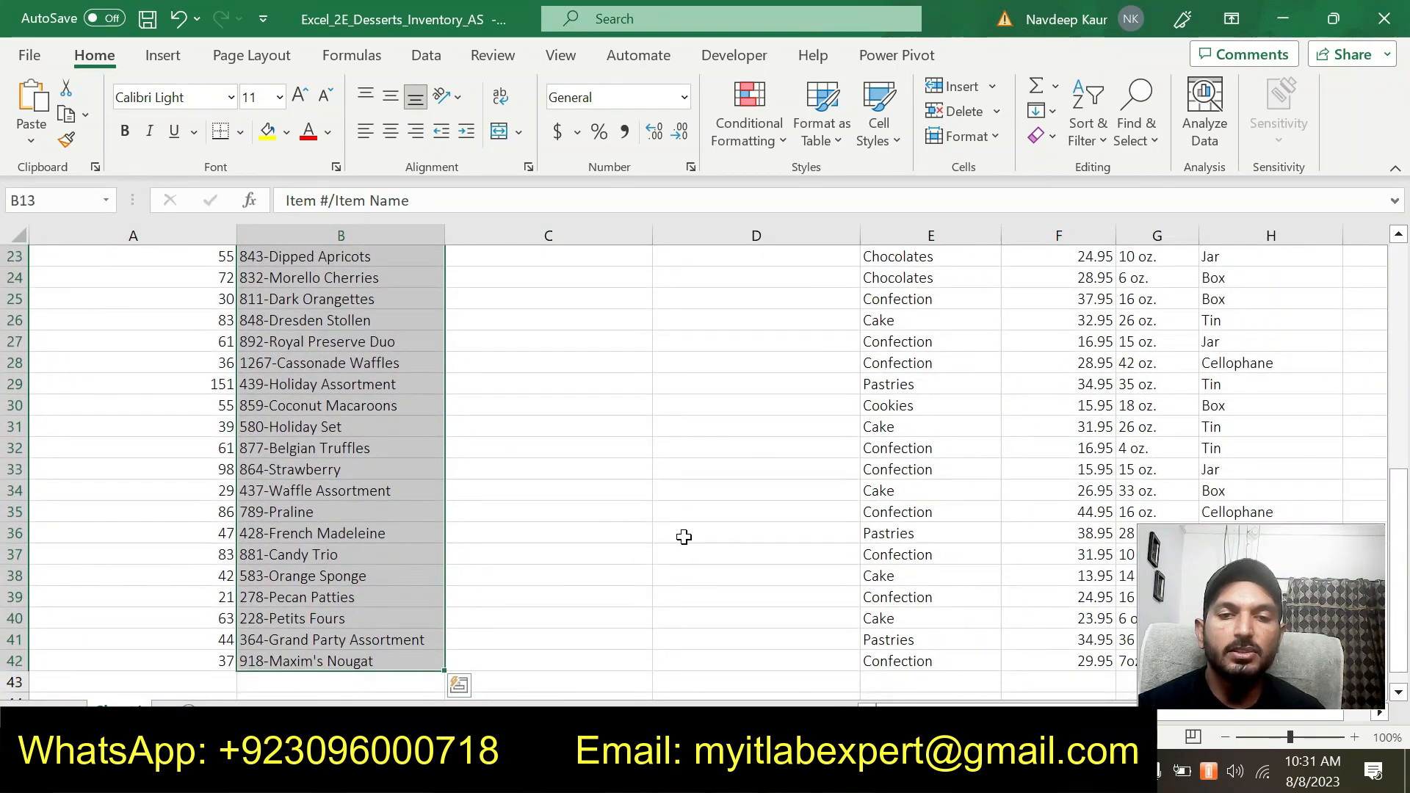
scroll(683, 535, "up", 3)
scroll(624, 517, "up", 4)
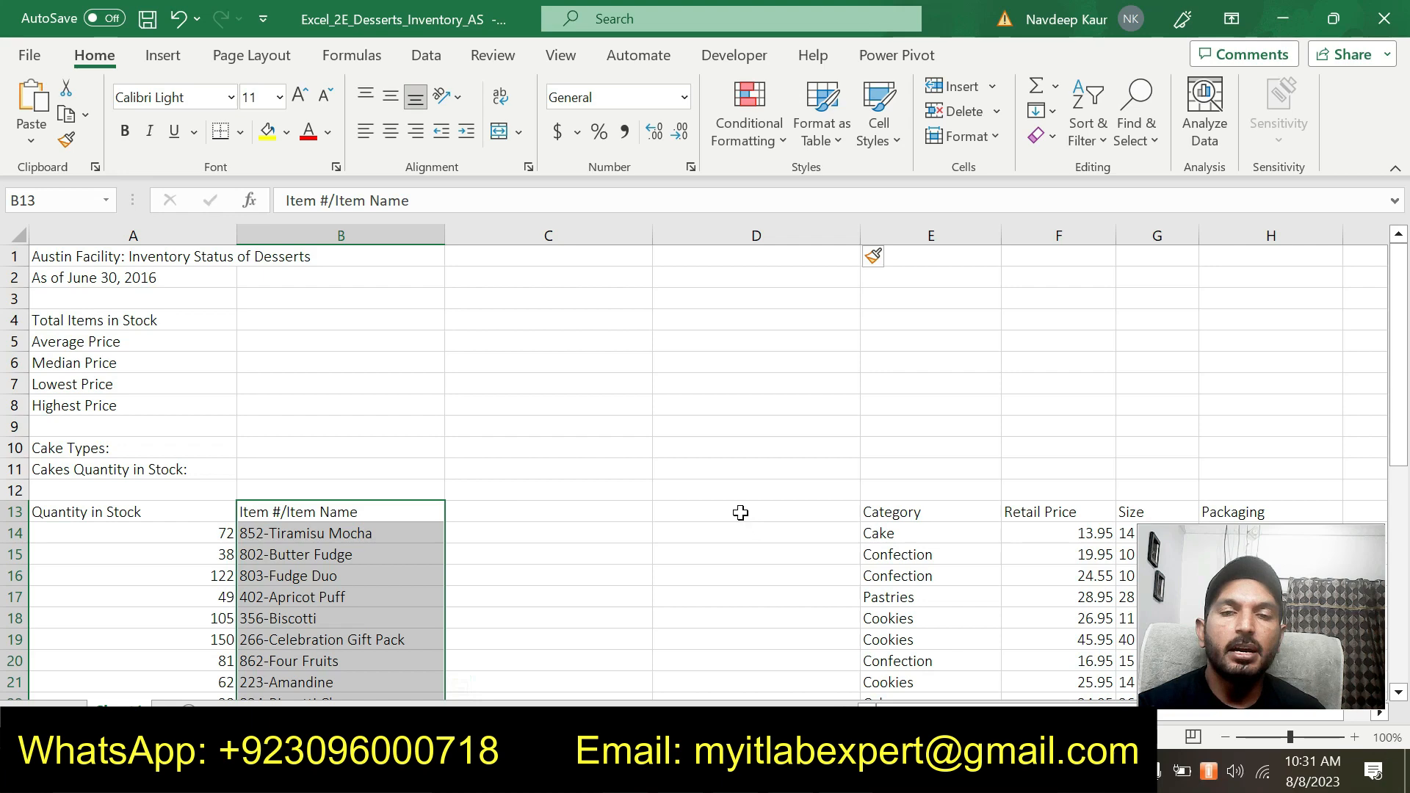
scroll(621, 509, "down", 2)
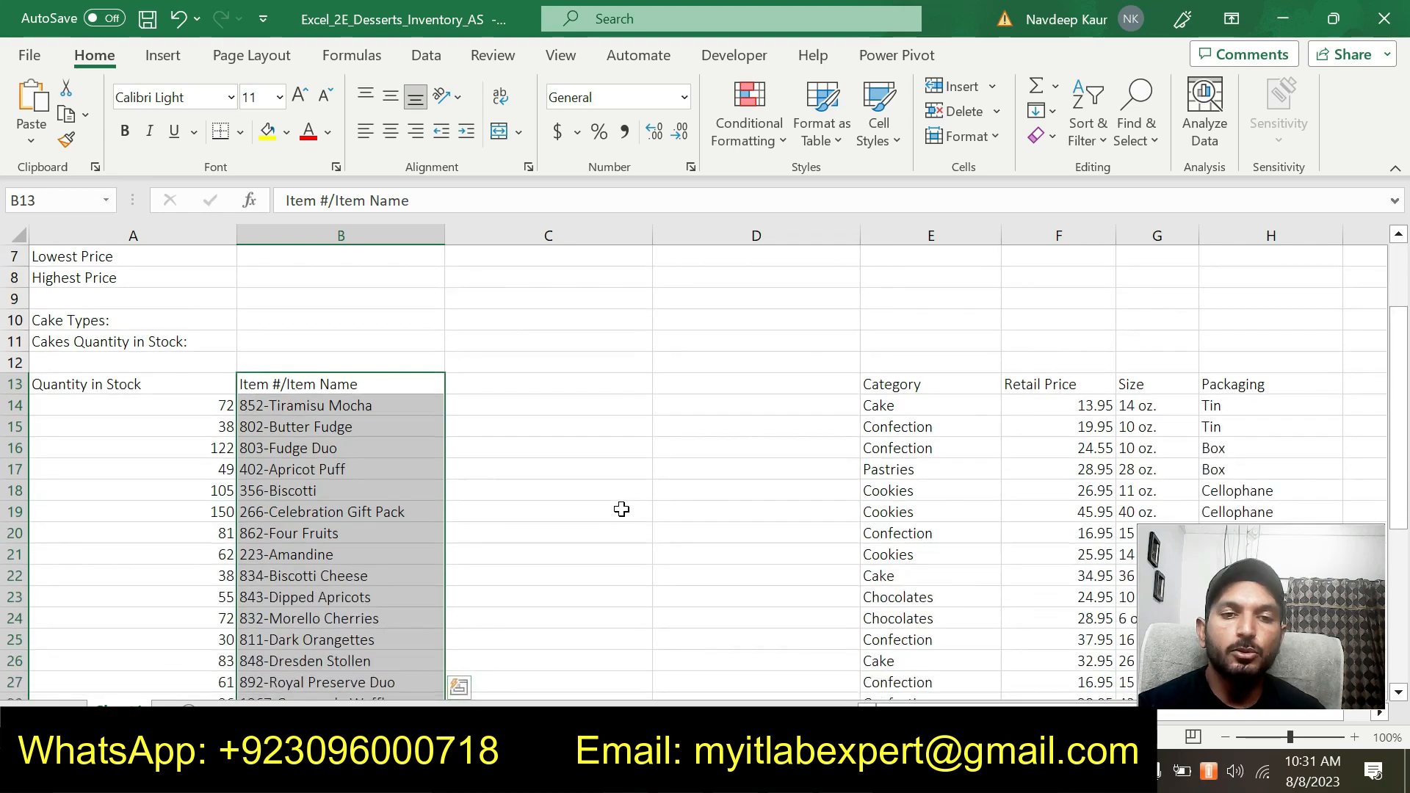
Enter 852 in cell C14 as the item number of Tiramisu Mocha and reselect that cell
left_click(487, 400)
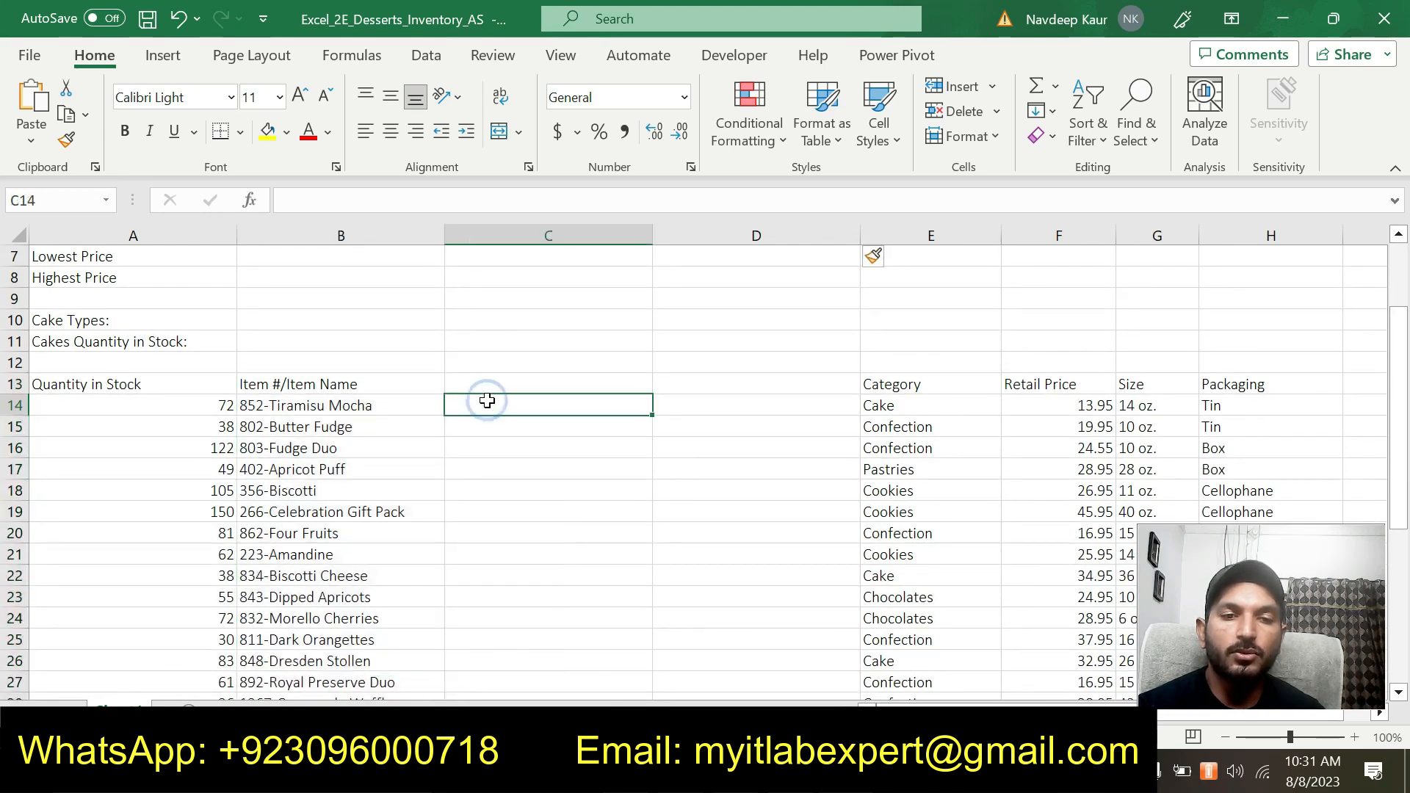
type("9")
key("BackSpace")
type("852")
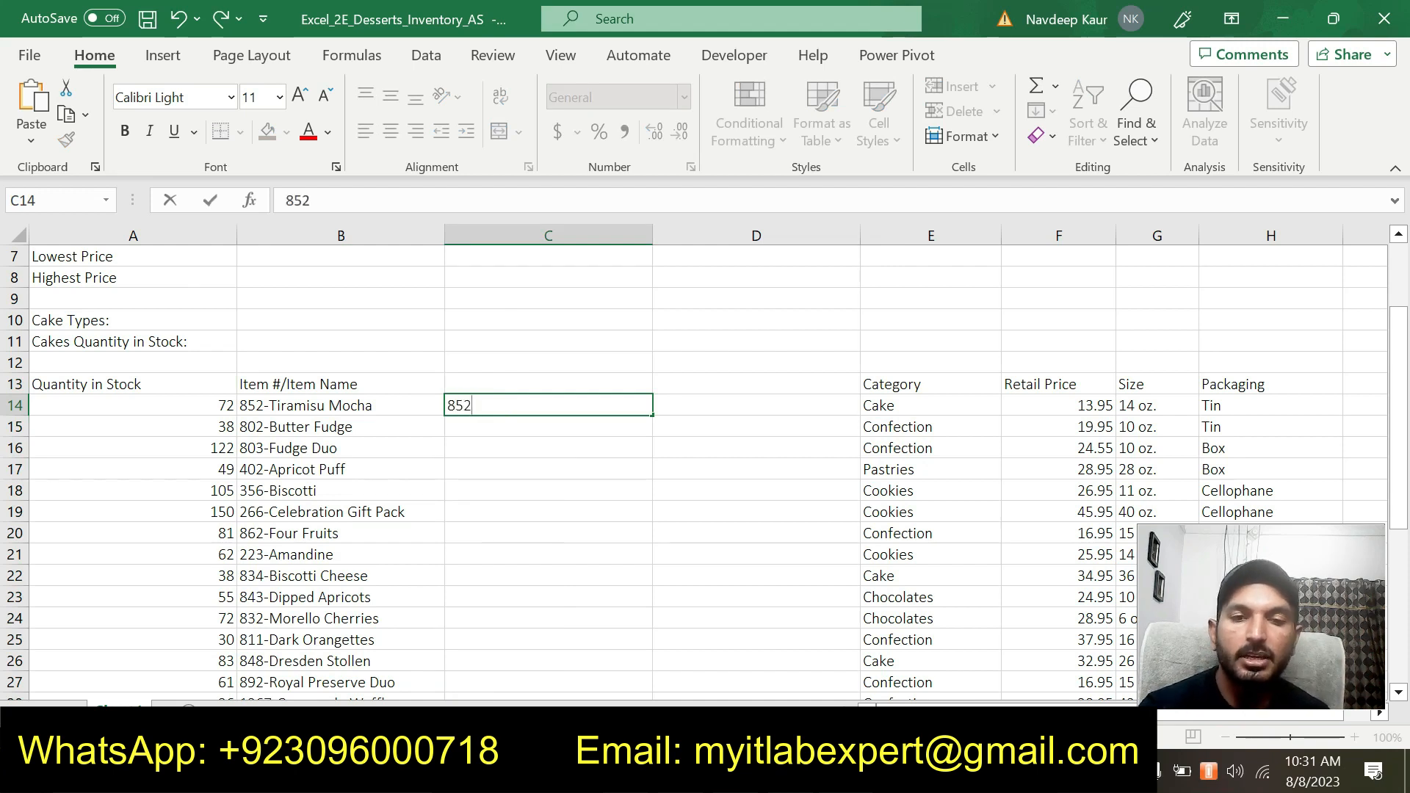
key("Return")
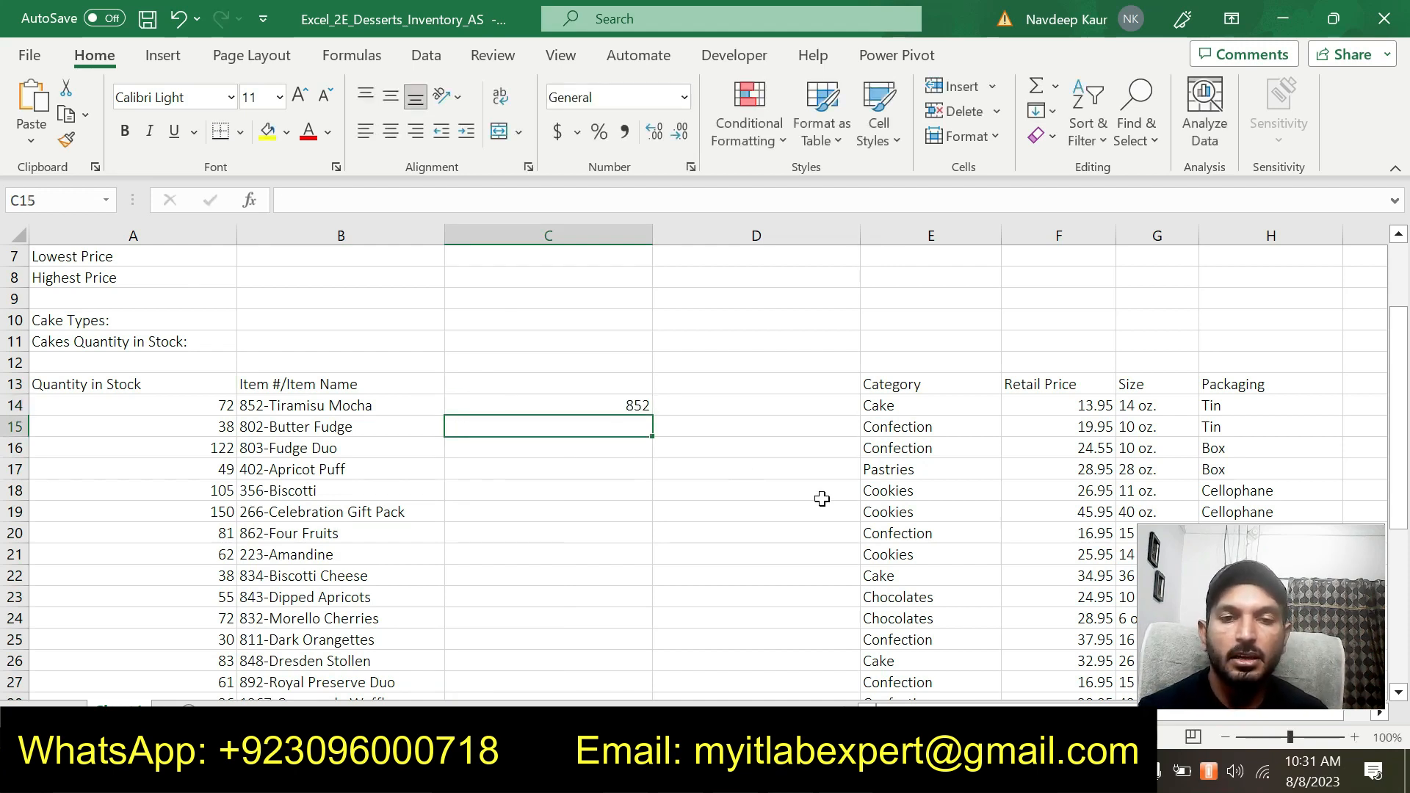
left_click(624, 406)
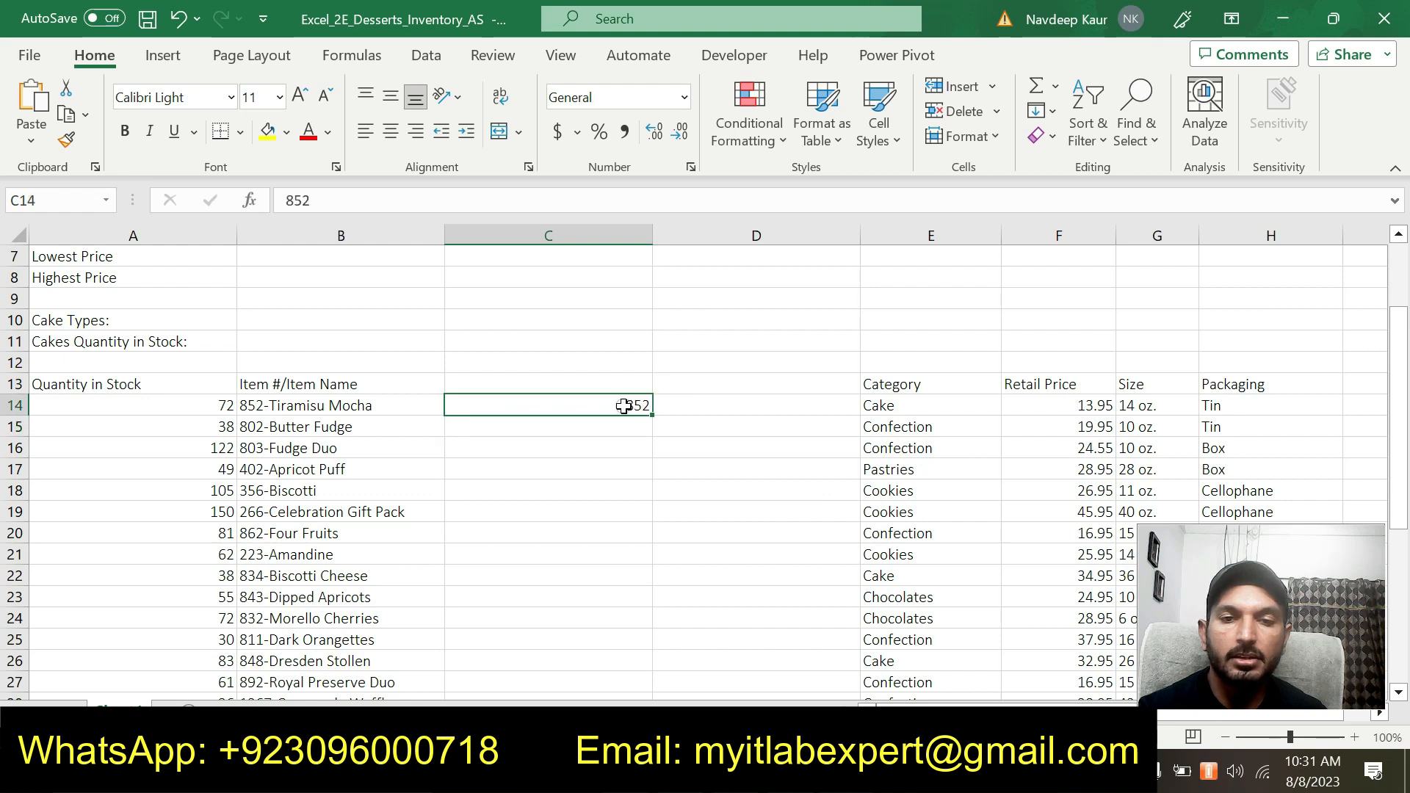
Flash Fill column C from cell C14 so the remaining rows get their item numbers
left_click(1054, 114)
left_click(1076, 370)
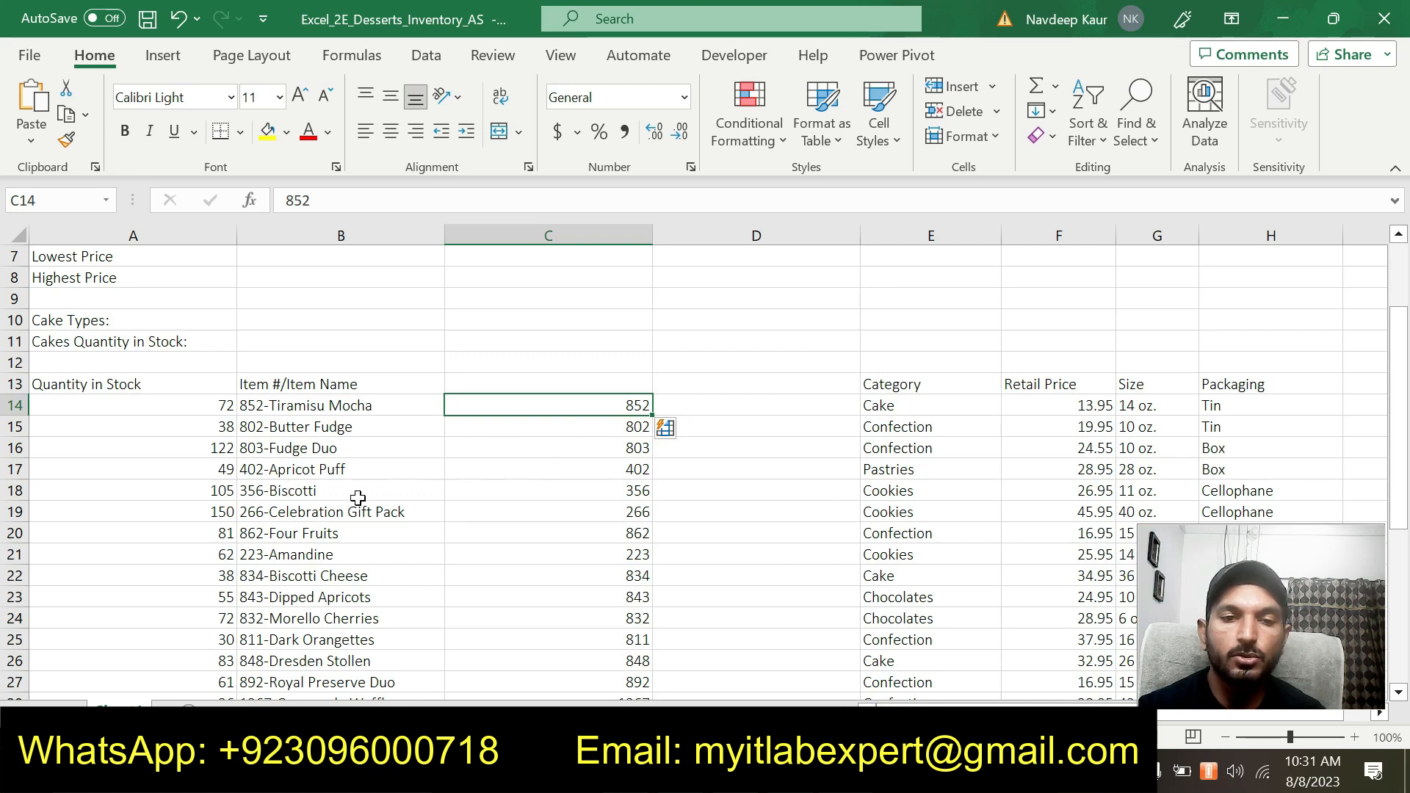
scroll(725, 508, "down", 7)
scroll(721, 498, "up", 8)
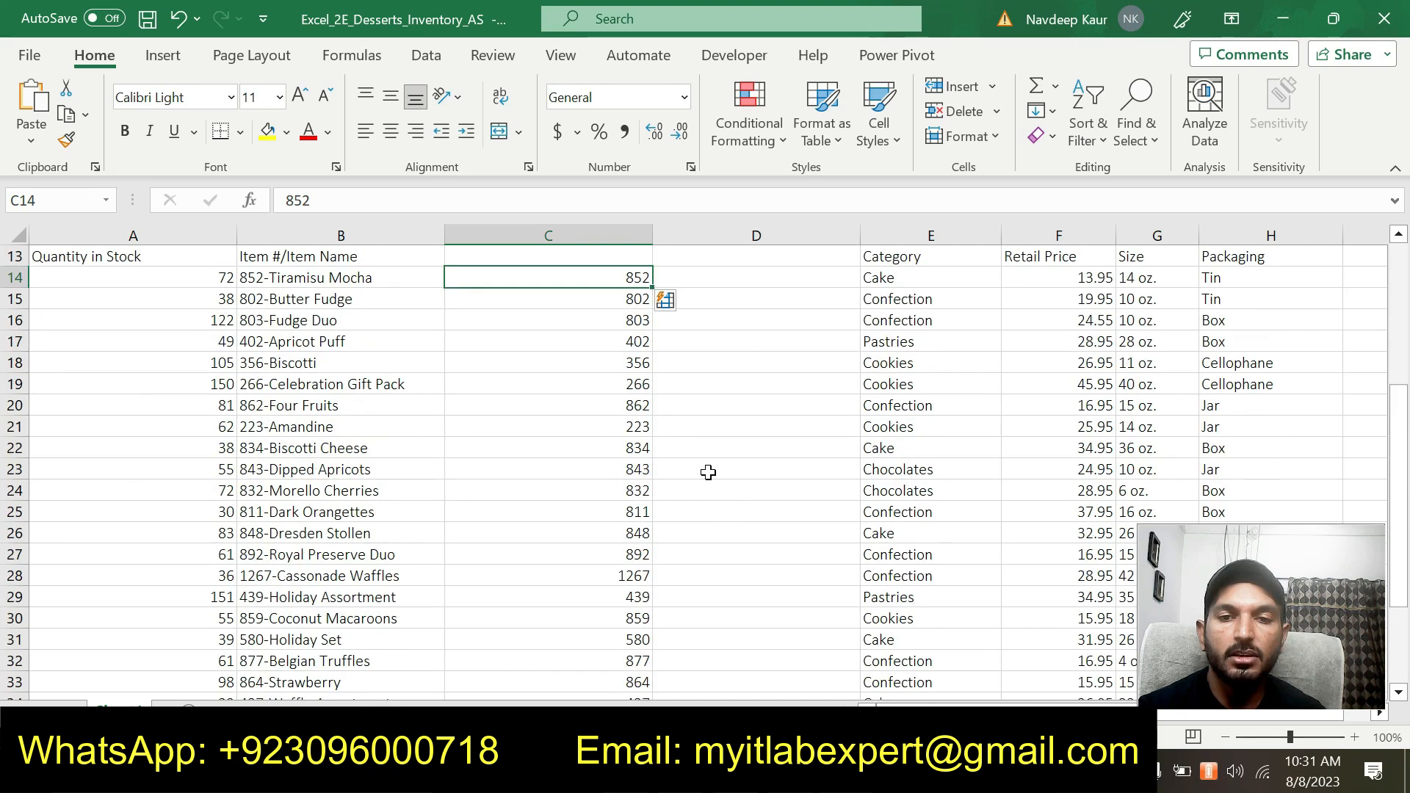
Enter Tirsamisu Mocha in cell D14 as the item name and reselect that cell
left_click(711, 467)
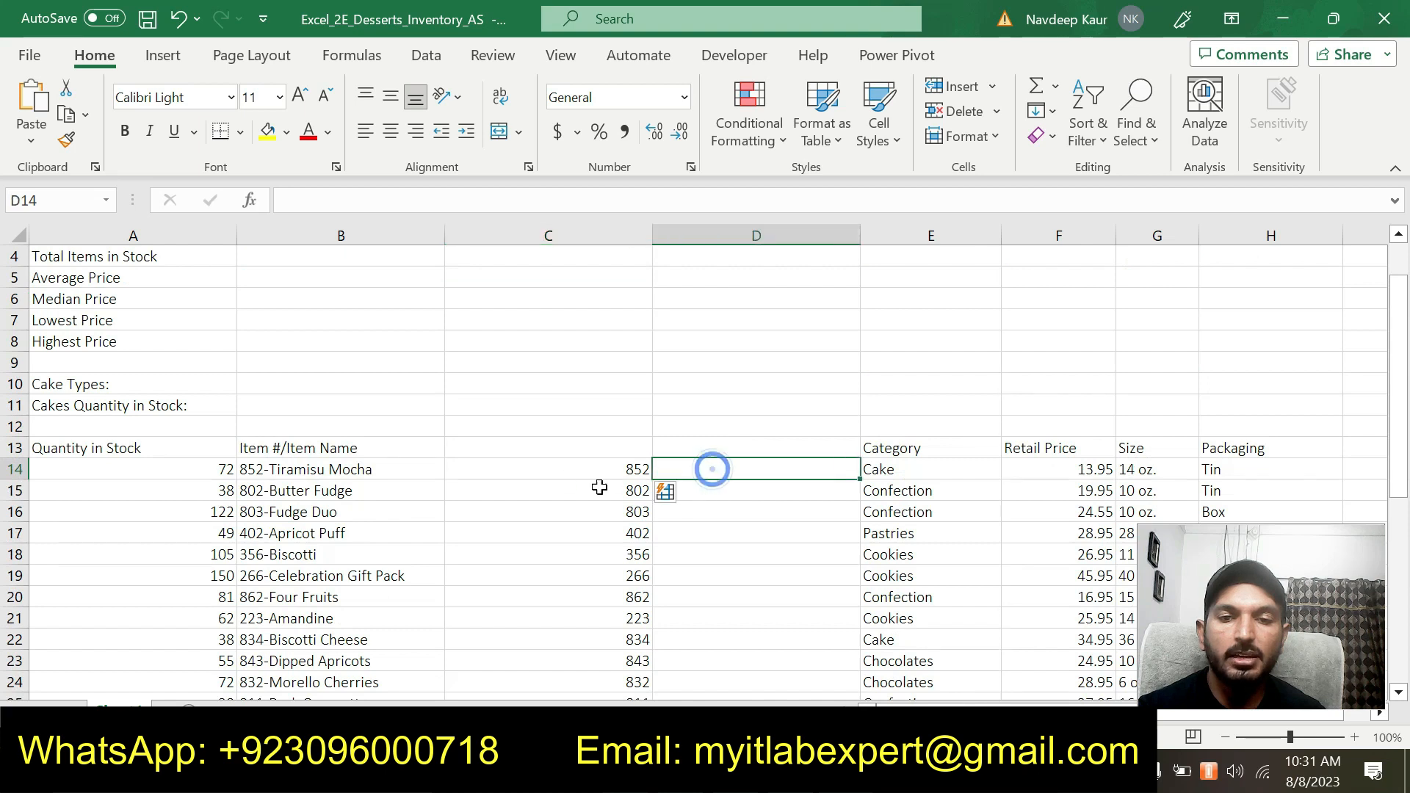
type("Tirsam")
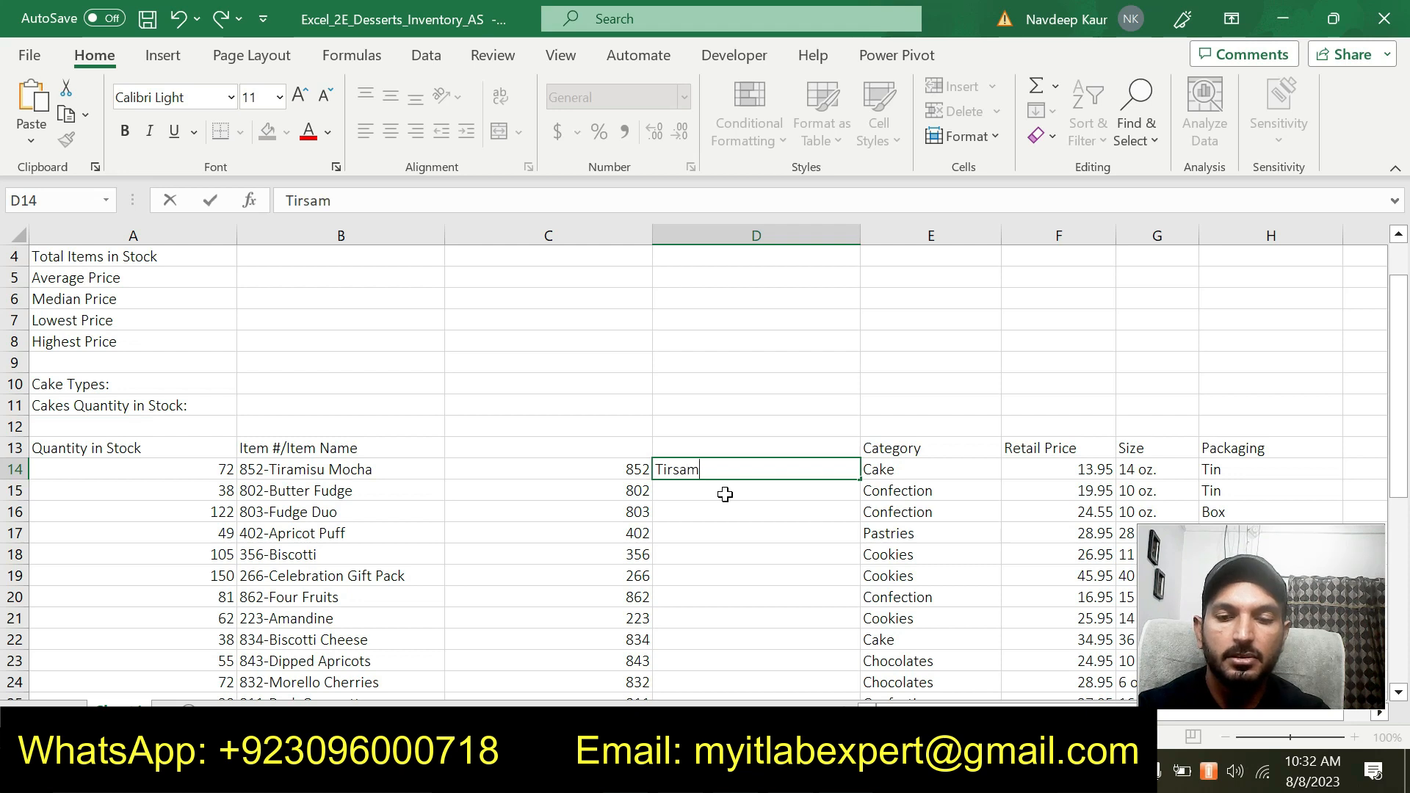
type("isu Mocha")
key("Return")
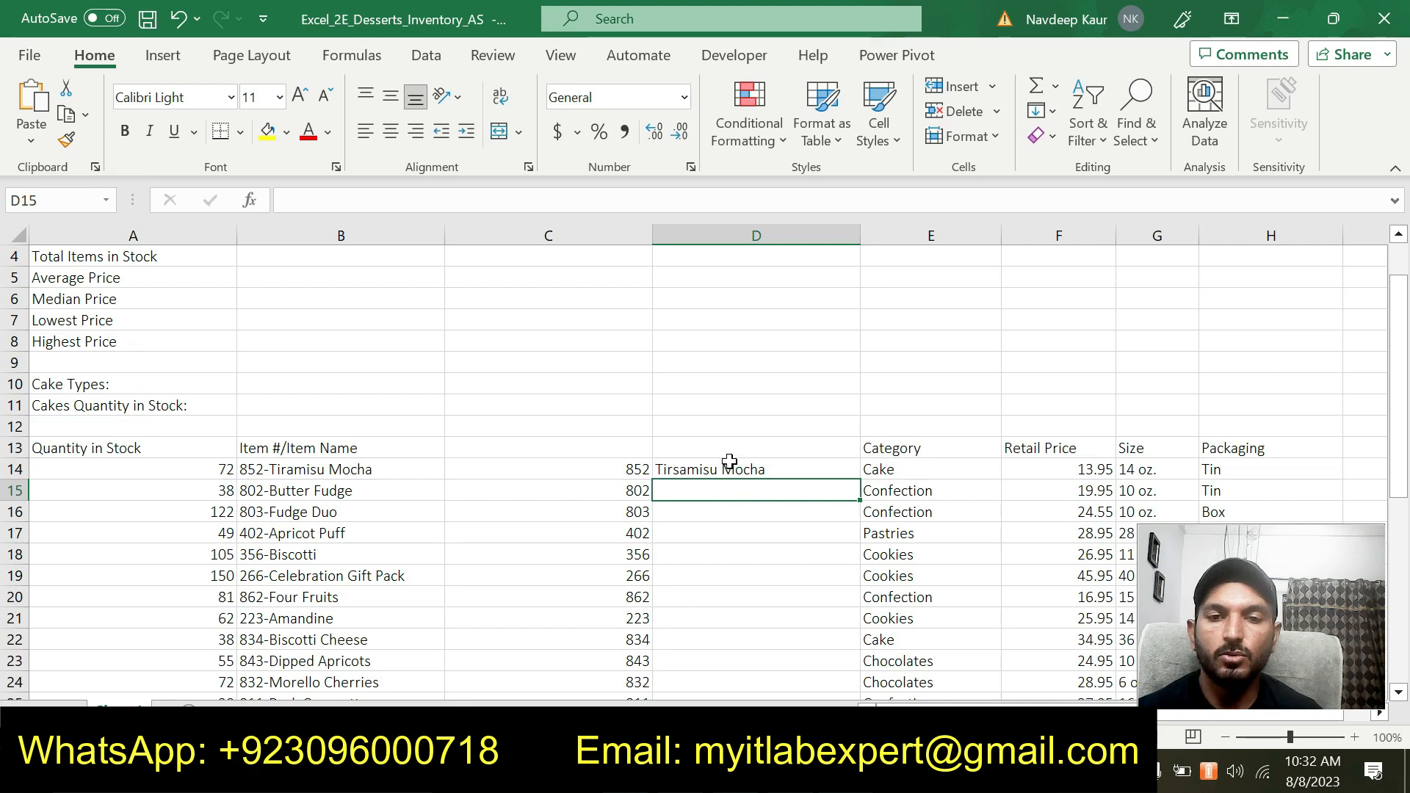
left_click(756, 469)
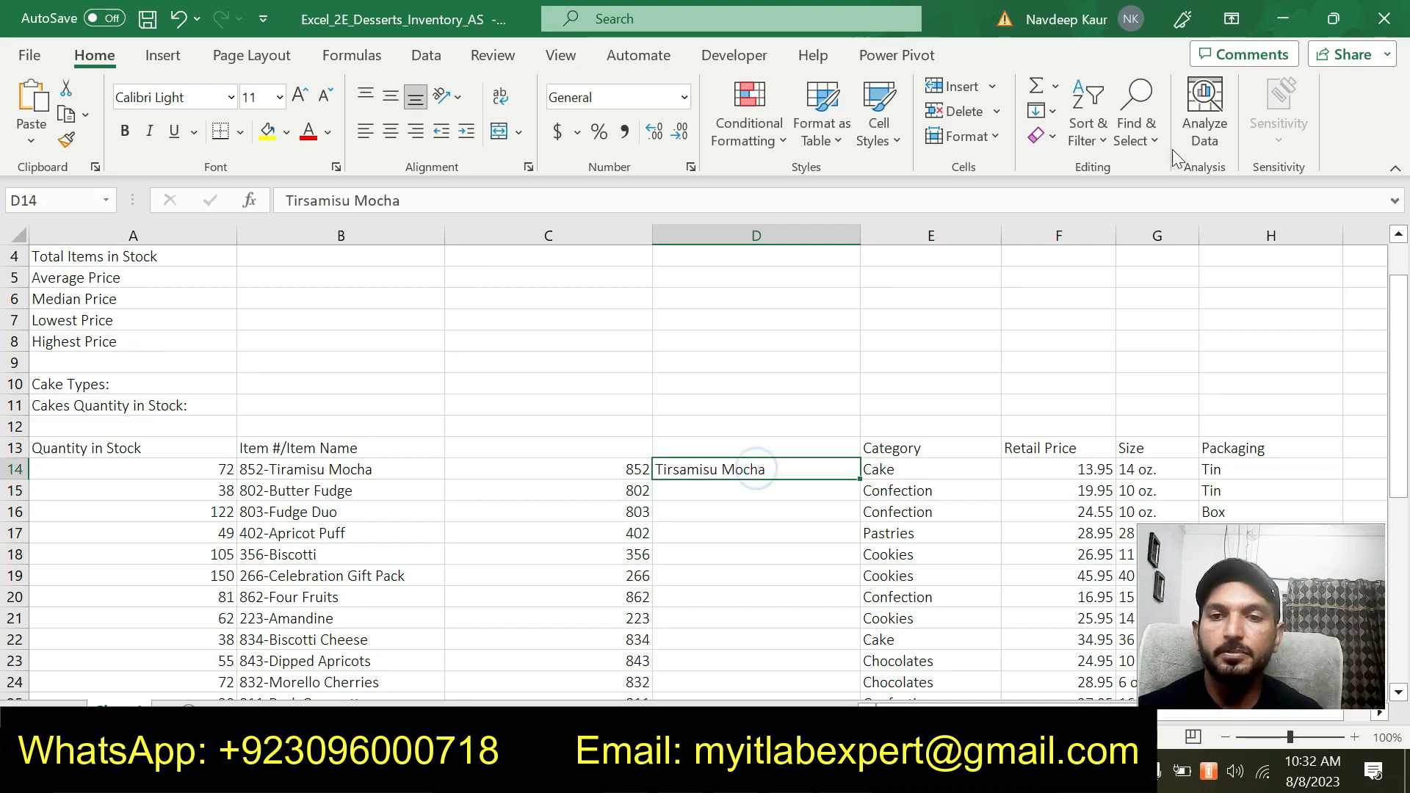
Flash Fill column D from cell D14 with the item names and look through the filled rows
left_click(1059, 114)
left_click(1087, 365)
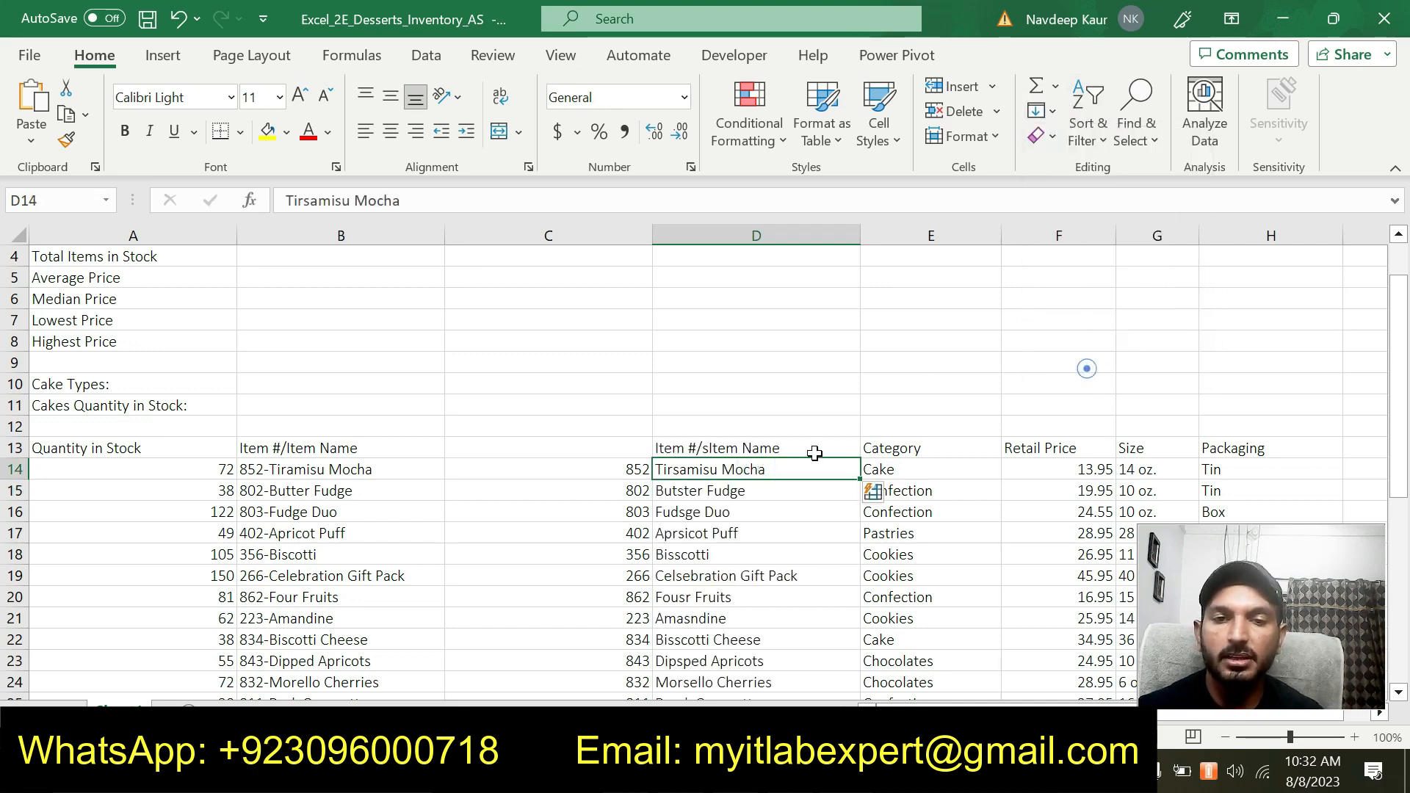
scroll(734, 477, "down", 11)
scroll(644, 498, "up", 7)
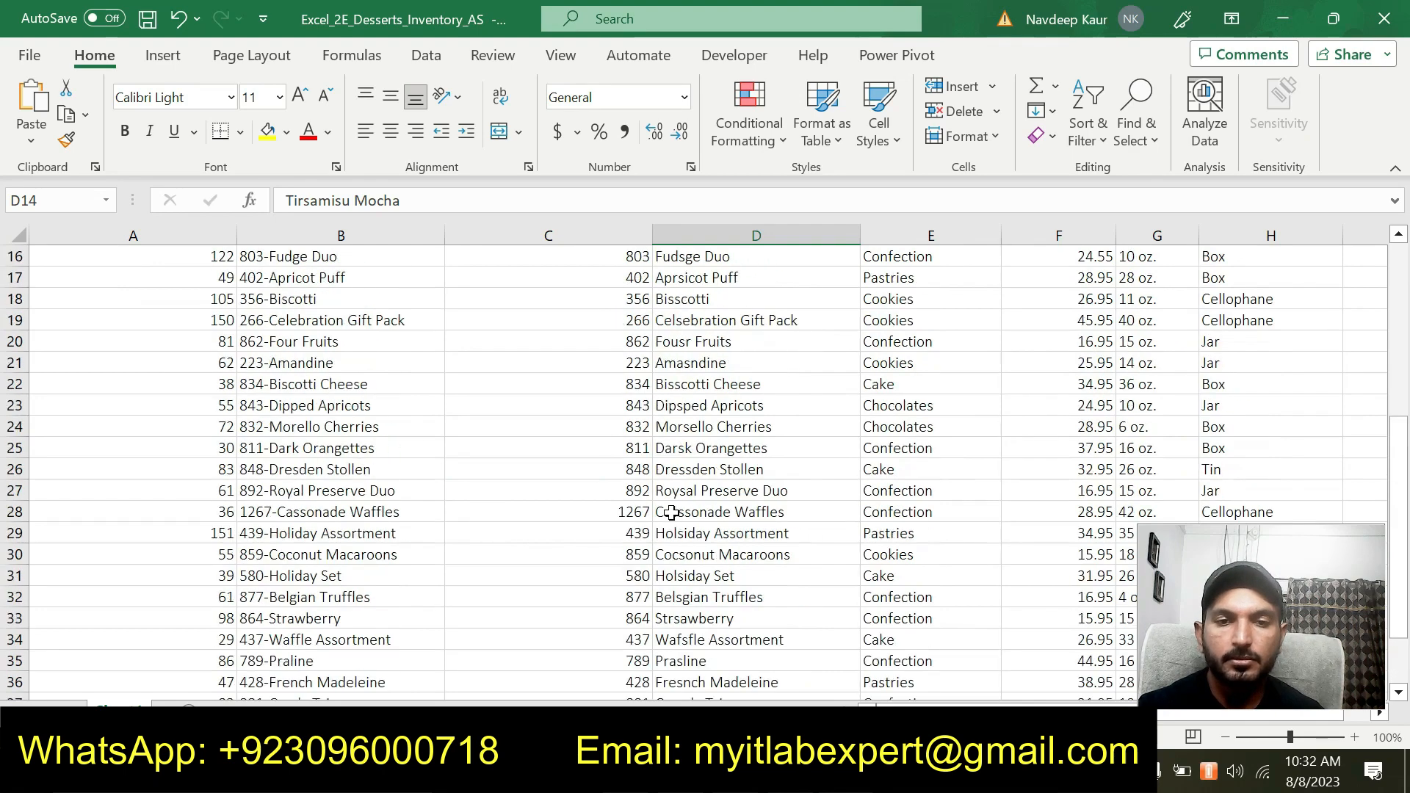
scroll(737, 441, "up", 2)
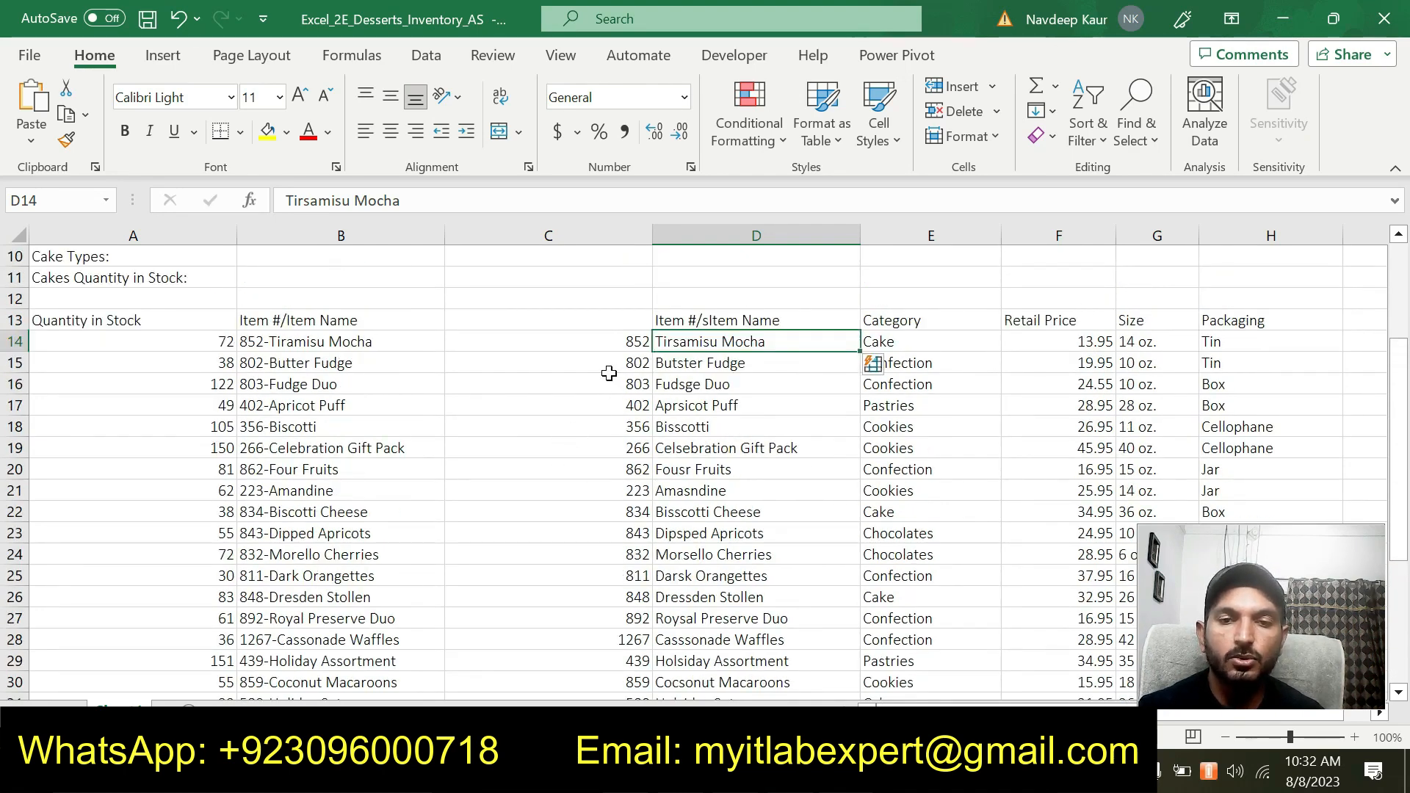
Check the step 2 instruction in Word, and in the Excel workbook enter the heading Item # in cell C13
key("alt+Tab")
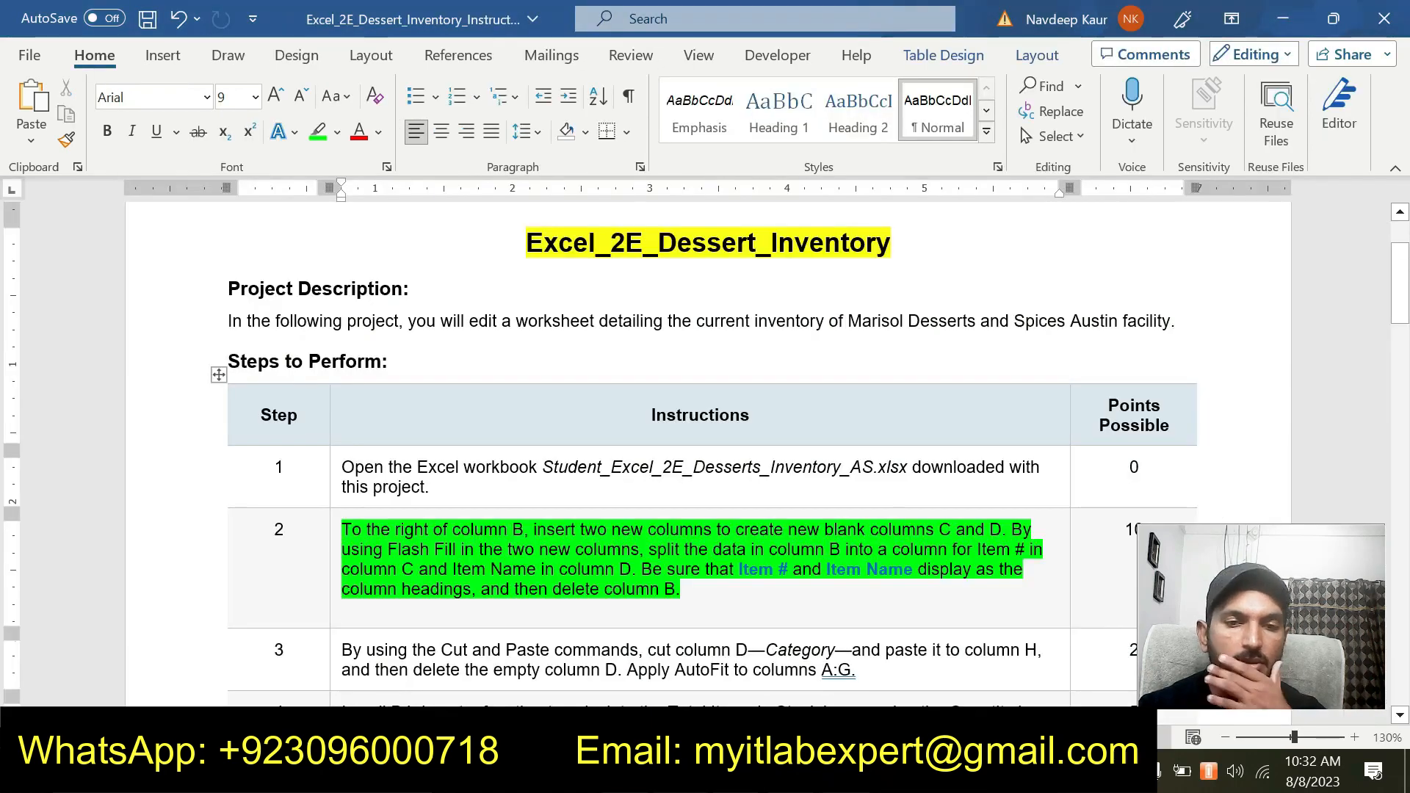
scroll(760, 551, "down", 1)
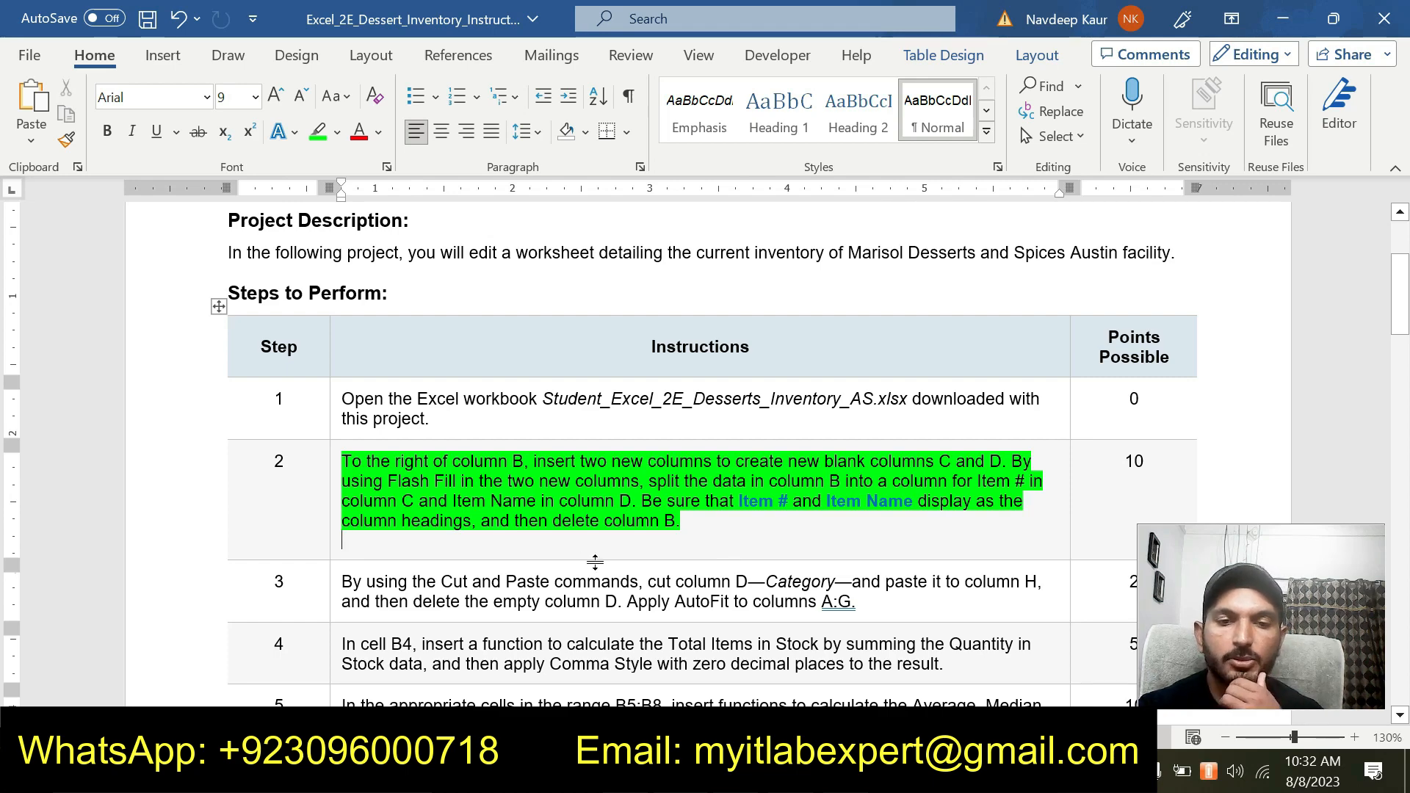
key("alt+Tab")
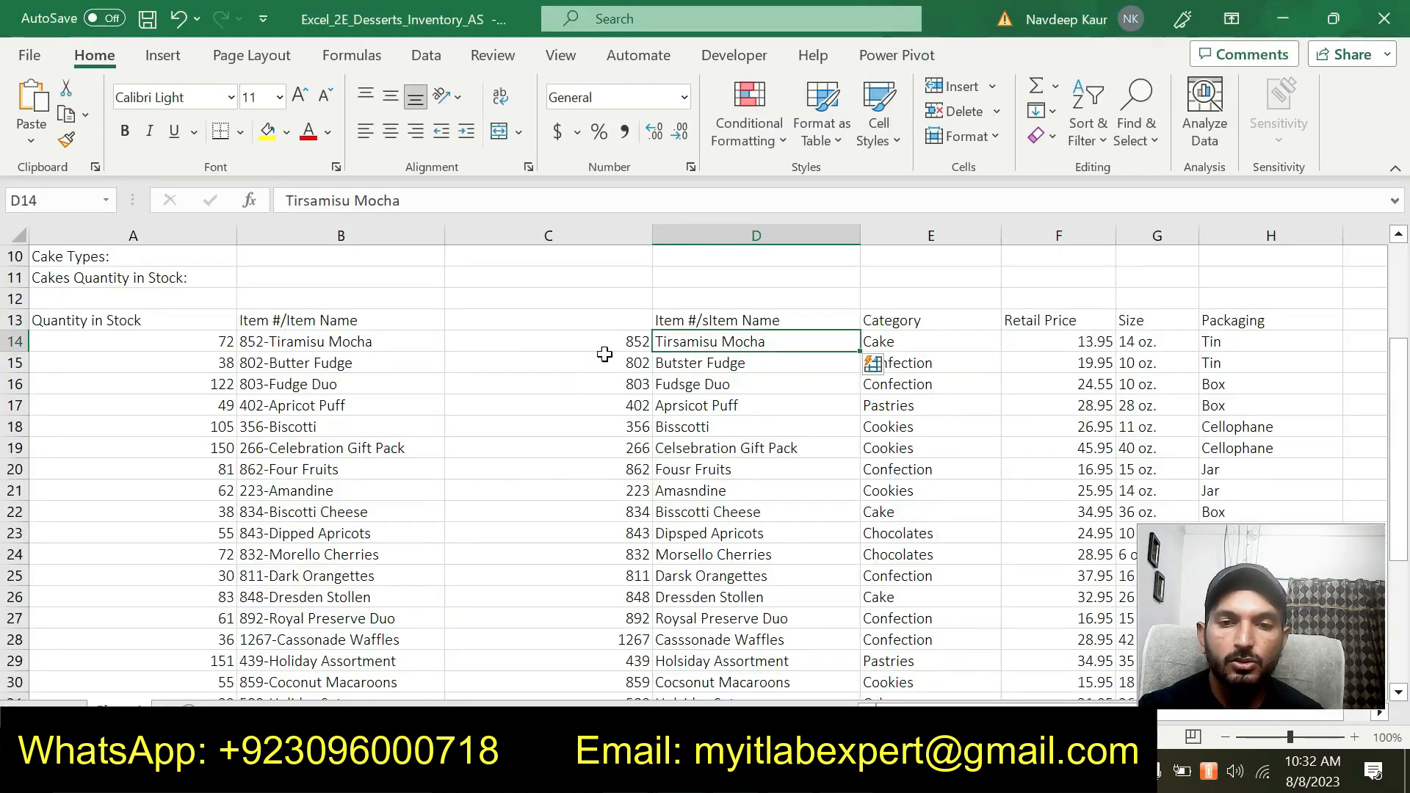
left_click(613, 323)
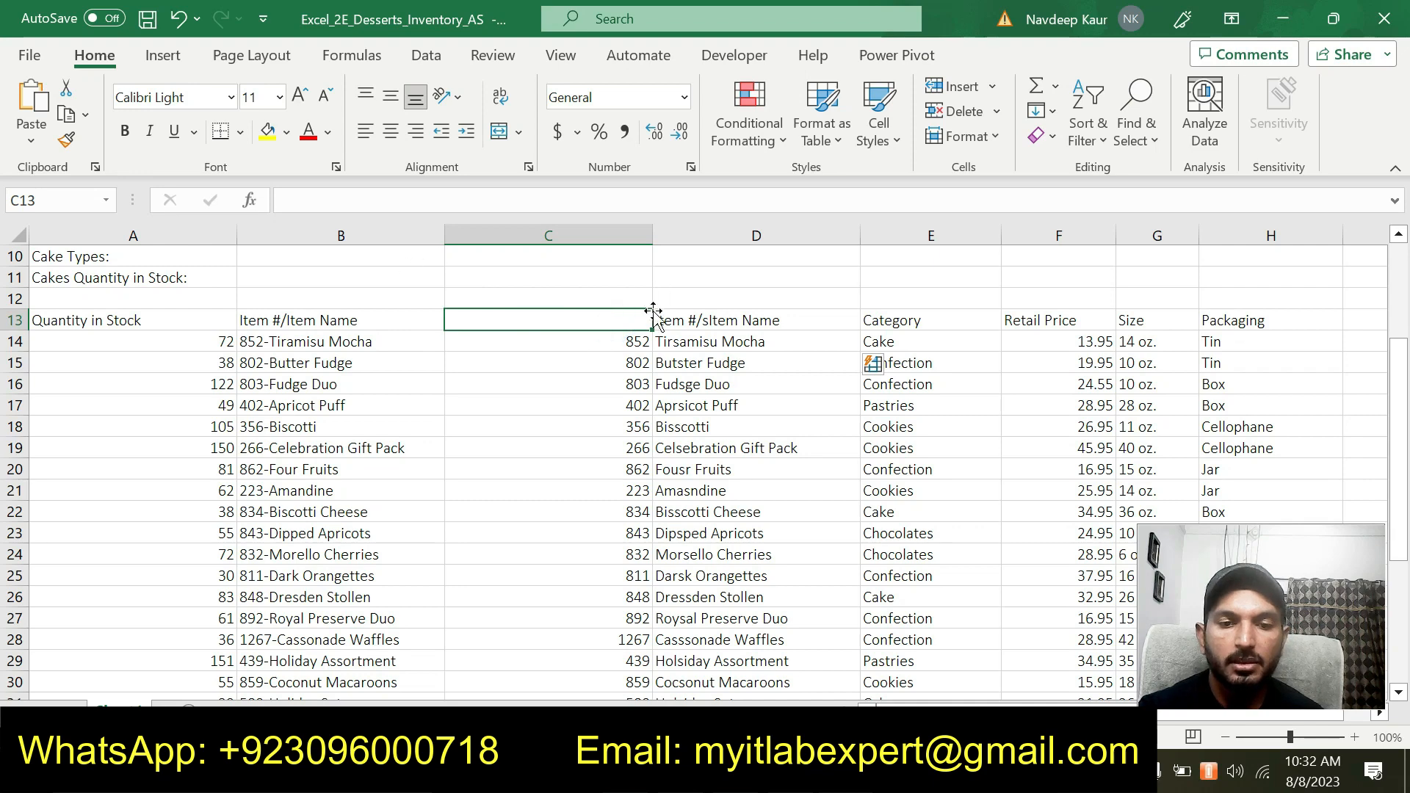
type("Item ")
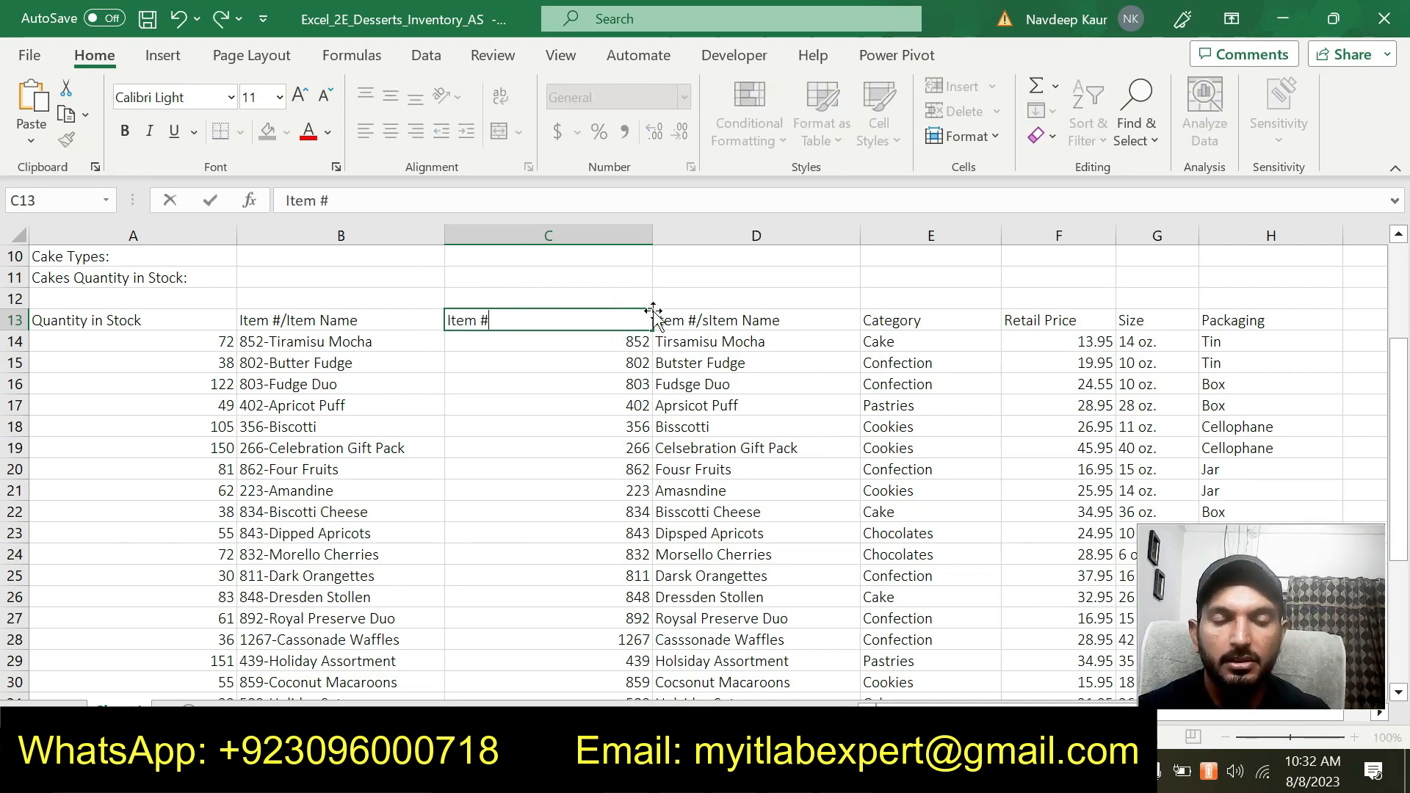
type("#")
Edit the heading in cell D13 to read Item Name
left_click(708, 319)
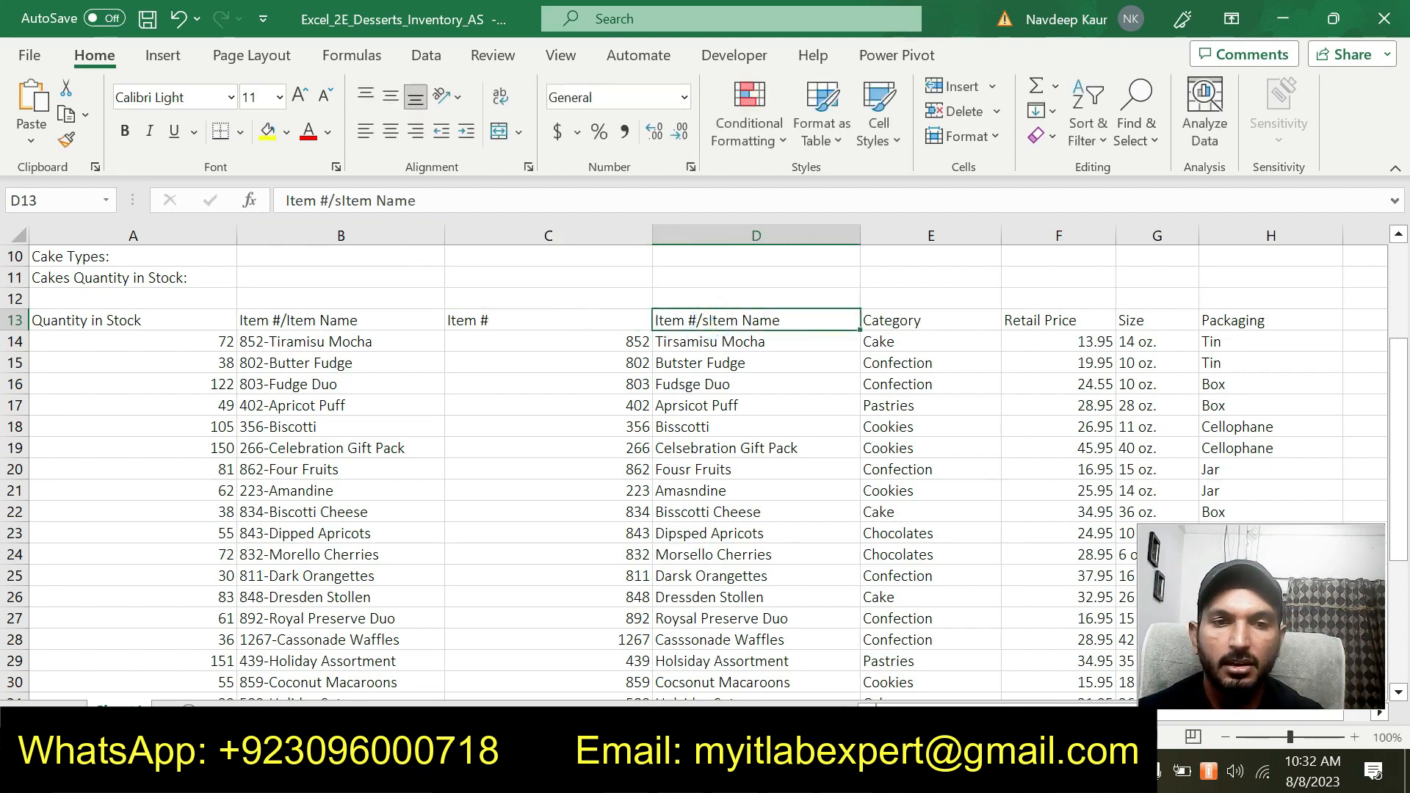
left_click(339, 200)
left_click_drag(339, 199, 286, 200)
key("BackSpace")
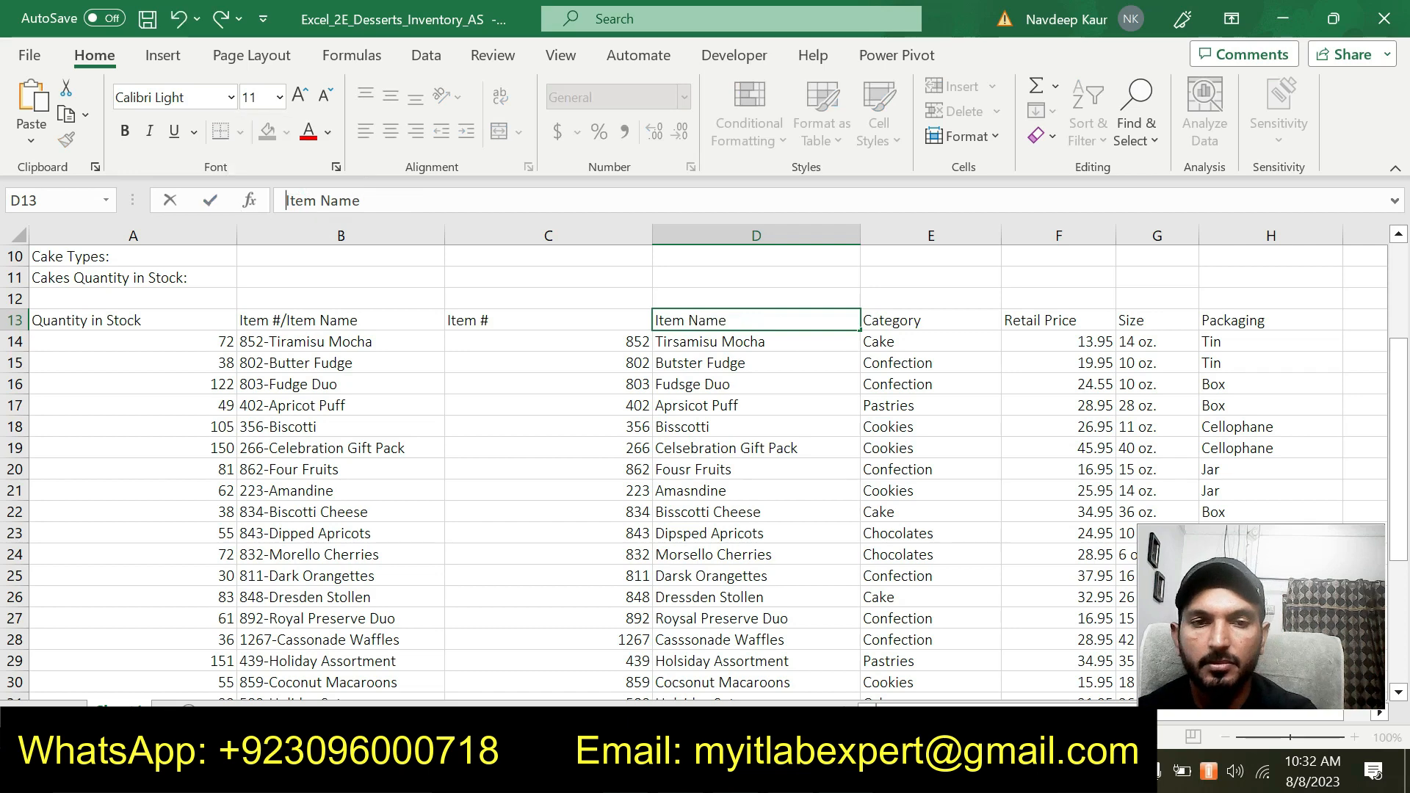
key("Return")
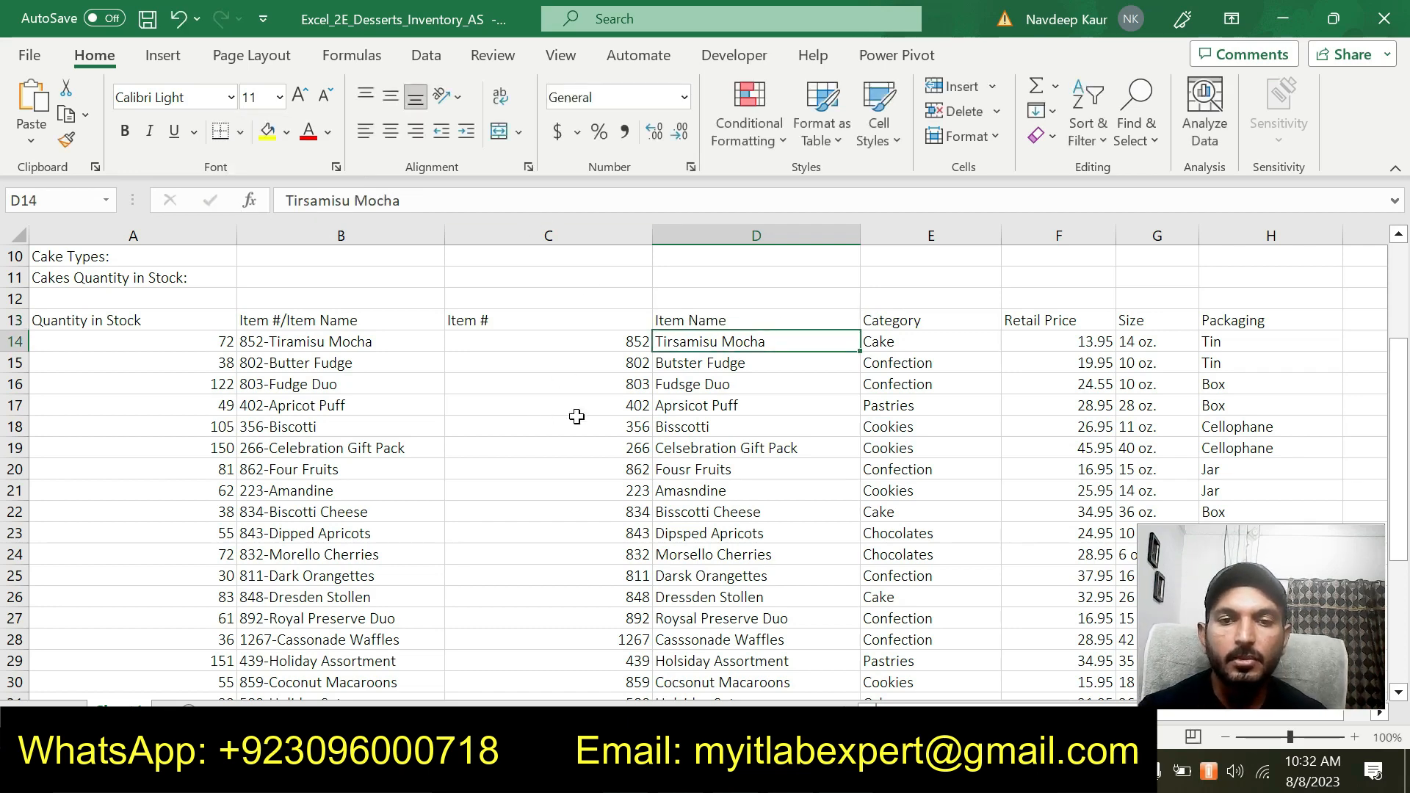
Recheck the step 2 instruction in Word, and in the Excel workbook delete column B with the combined Item #/Item Name data
key("alt+Tab")
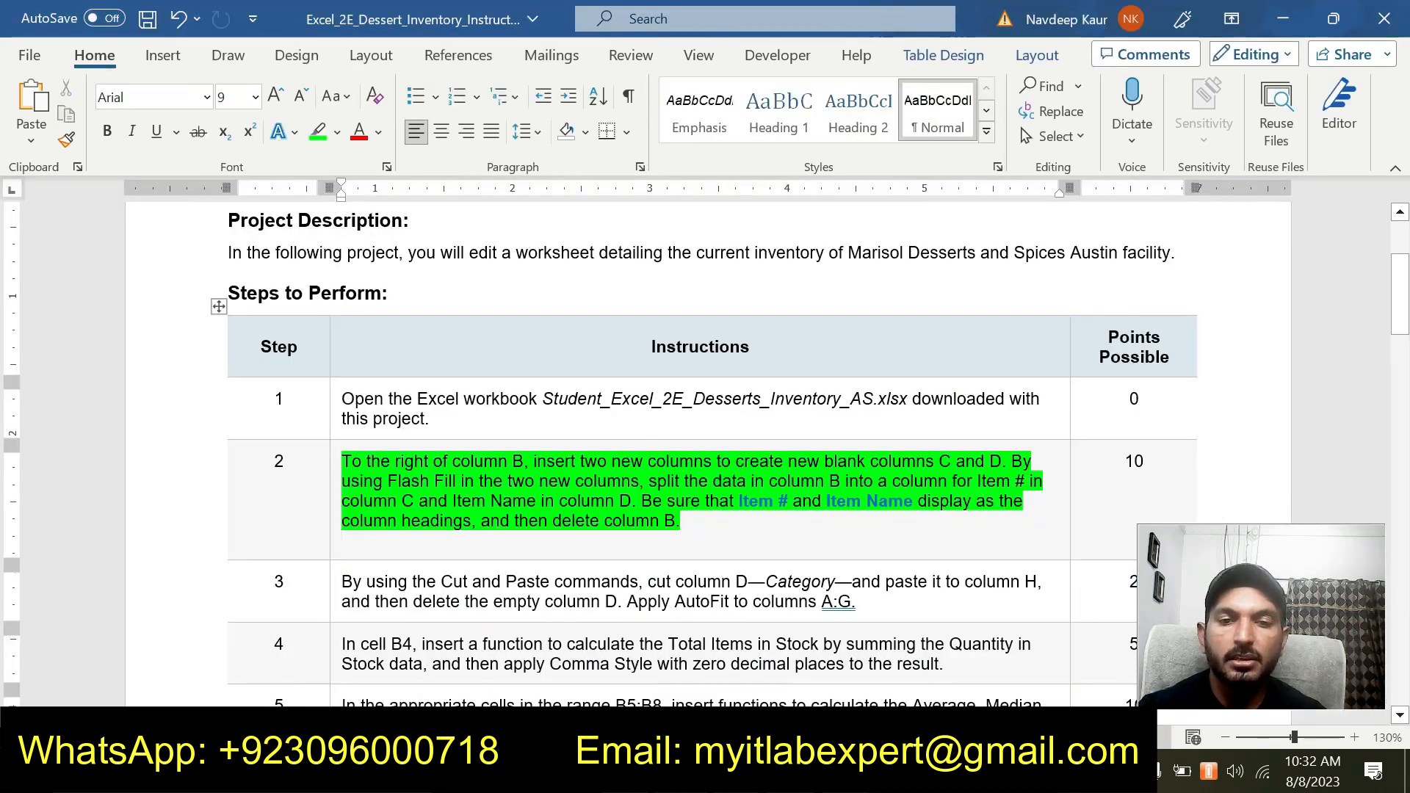
key("alt+Tab")
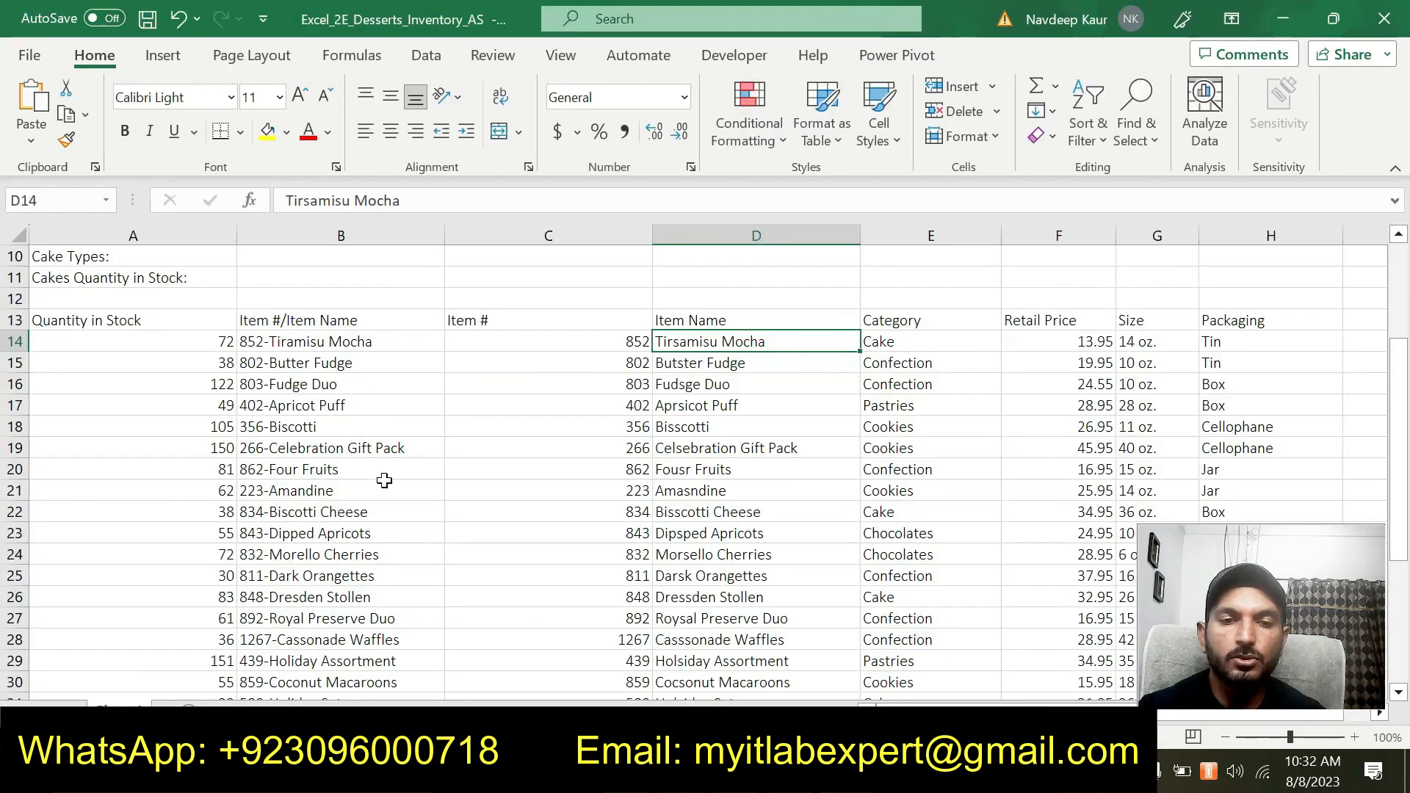
left_click(339, 235)
right_click(338, 234)
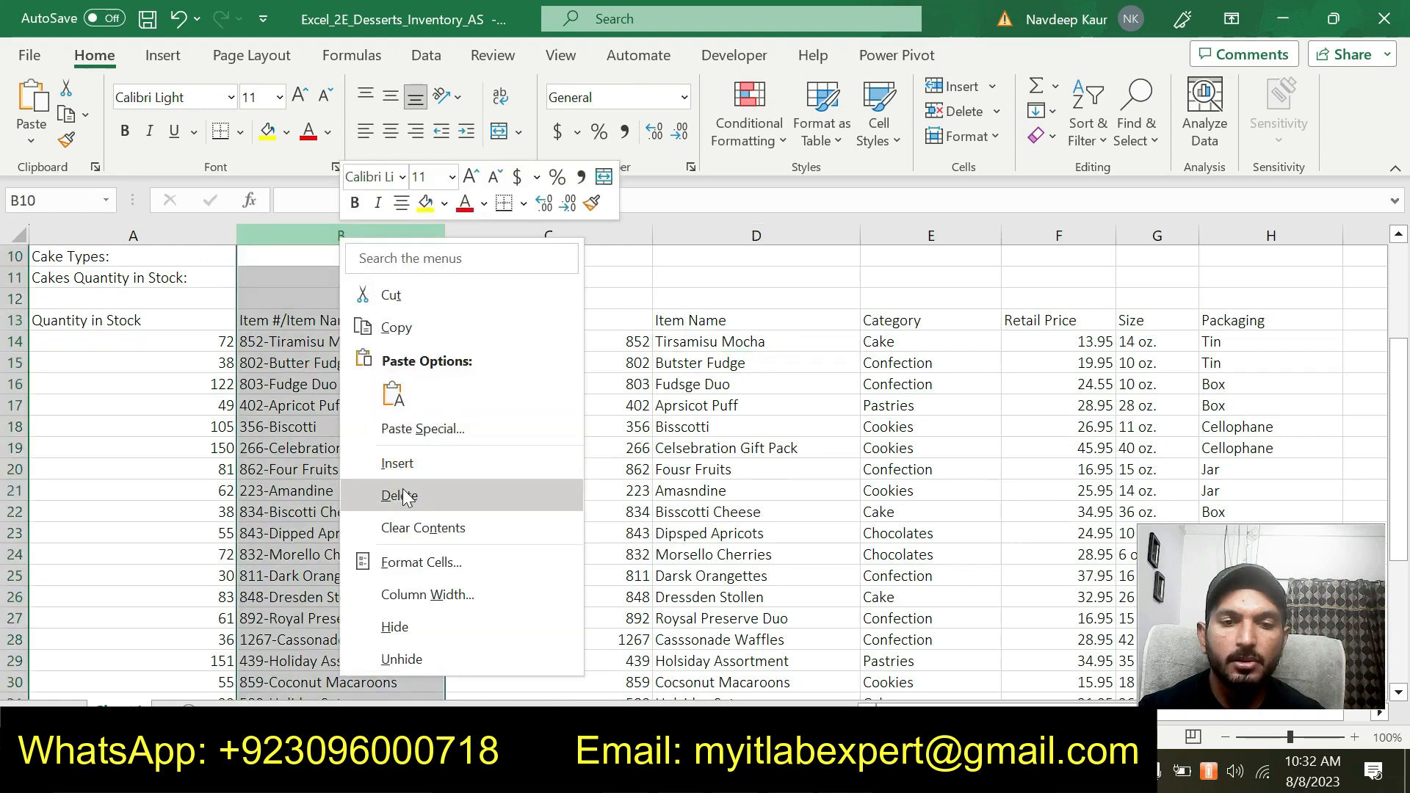
left_click(397, 493)
left_click(537, 518)
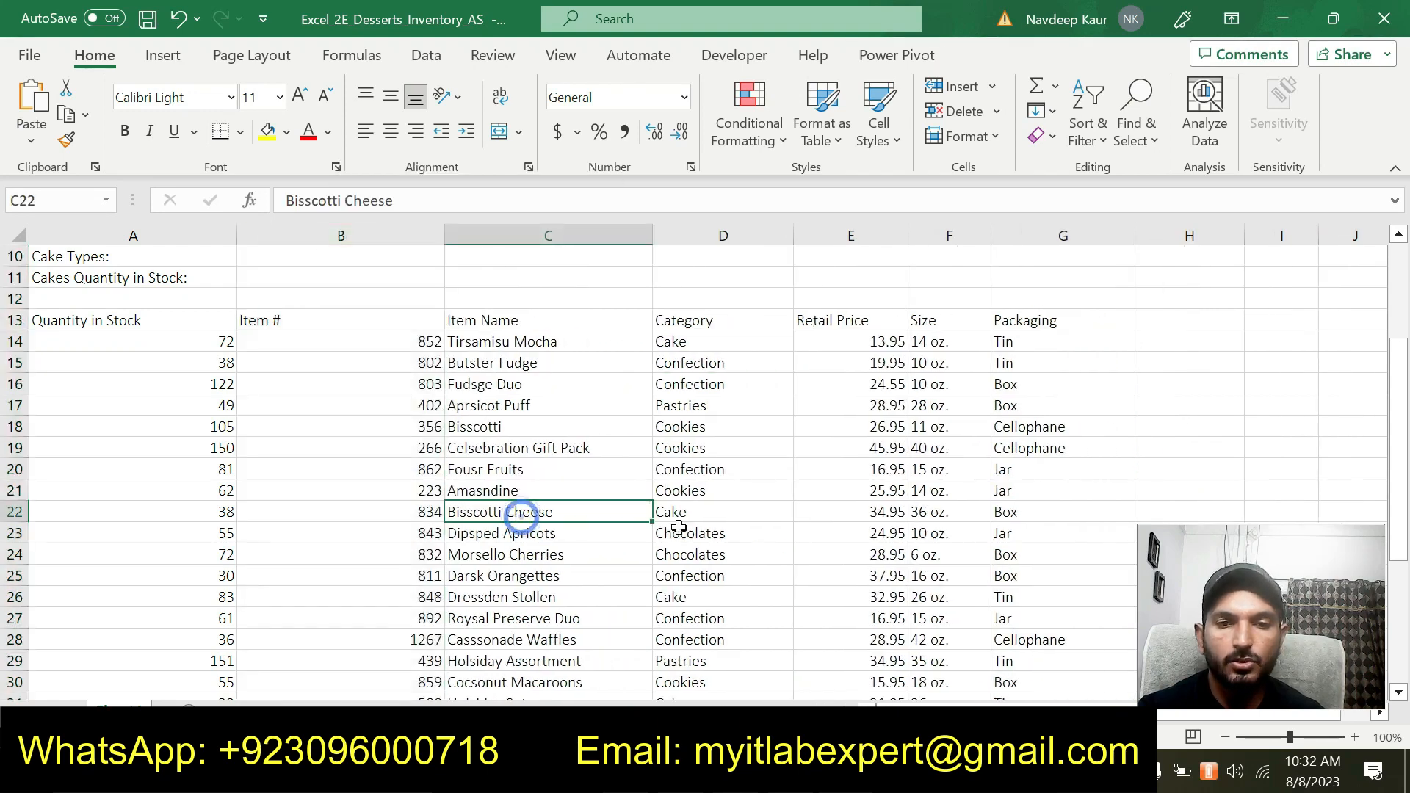
scroll(676, 527, "up", 1)
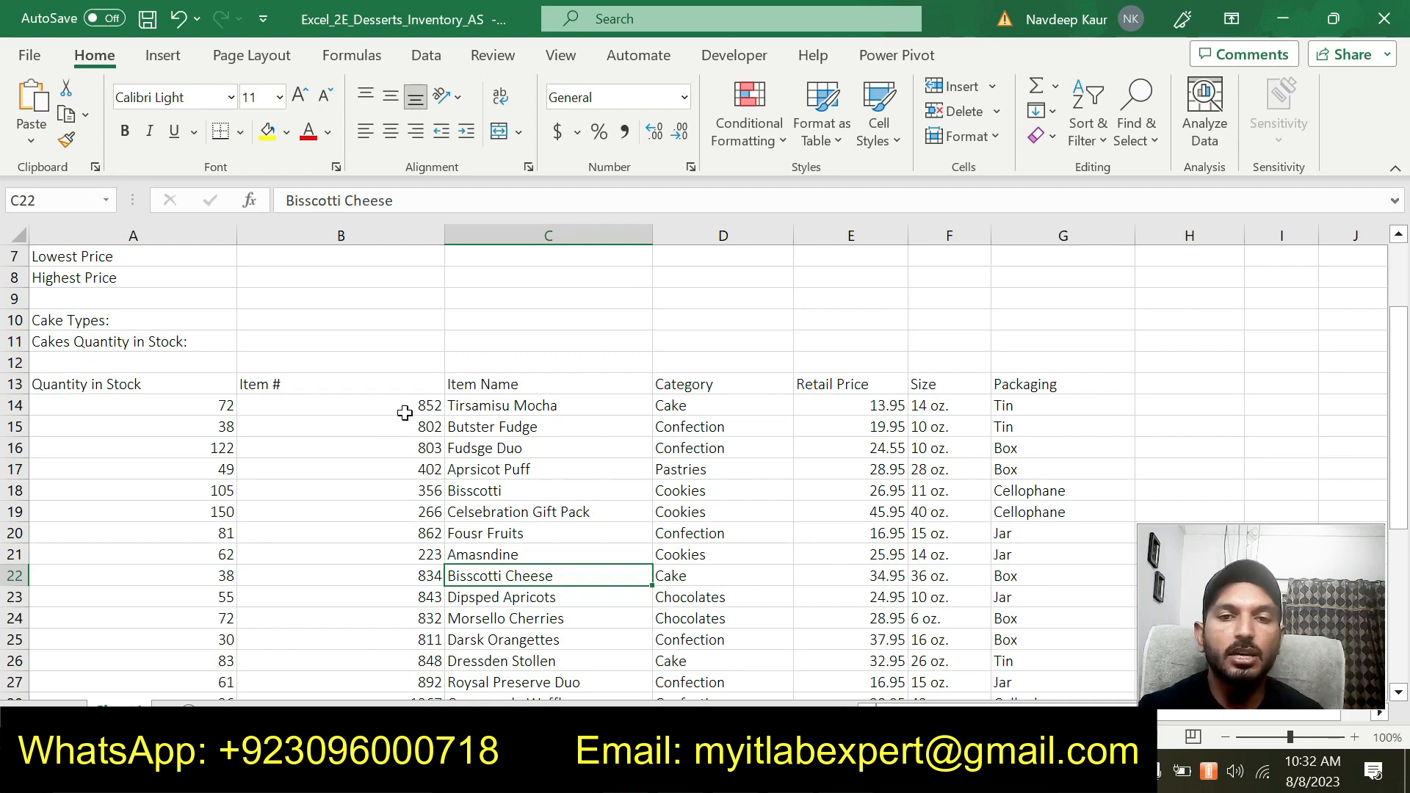
scroll(544, 437, "down", 5)
scroll(580, 481, "up", 7)
scroll(587, 488, "down", 2)
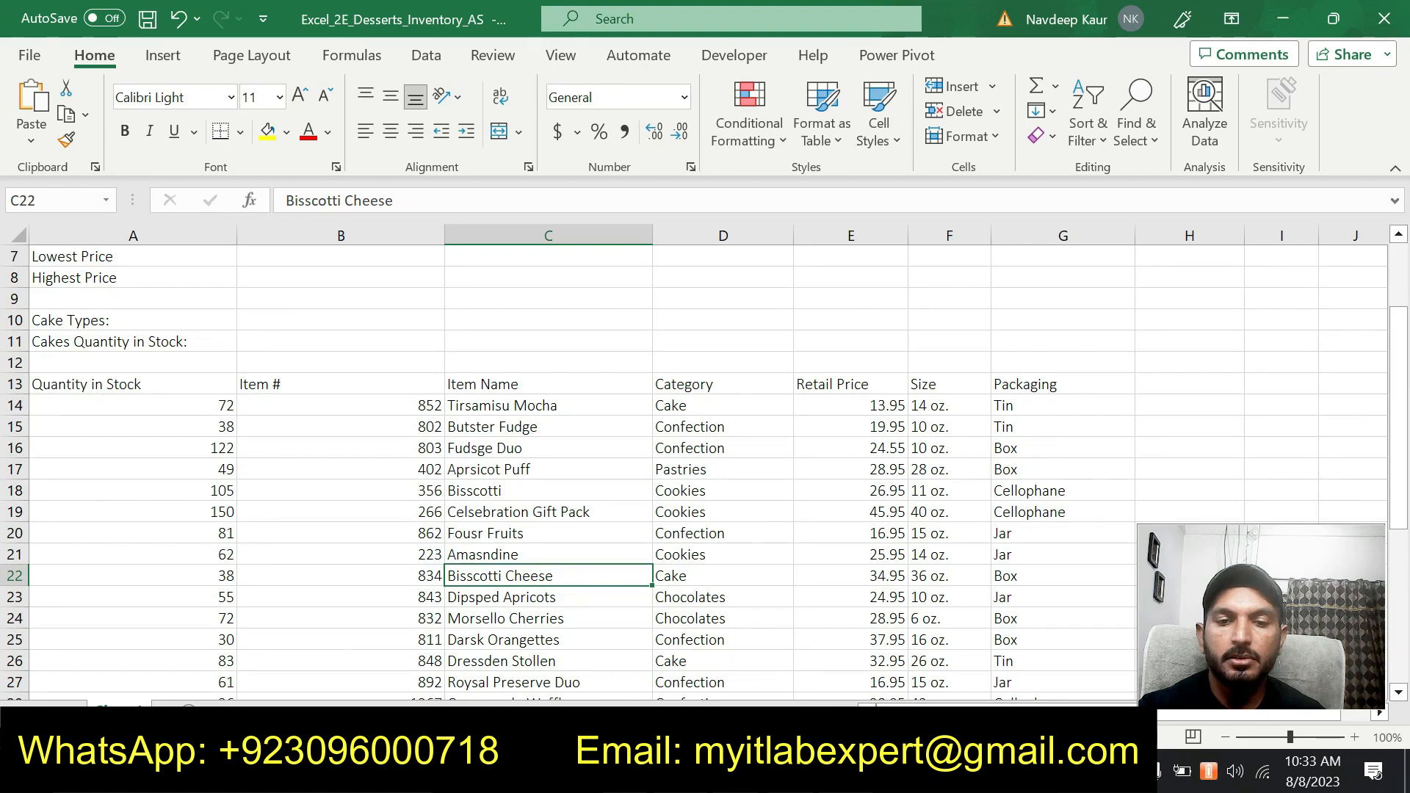
In the Word instructions, remove the green highlight from step 2 and highlight the step 3 instruction in bright green
key("alt+Tab")
left_click_drag(701, 519, 351, 467)
left_click(476, 516)
left_click_drag(683, 521, 355, 474)
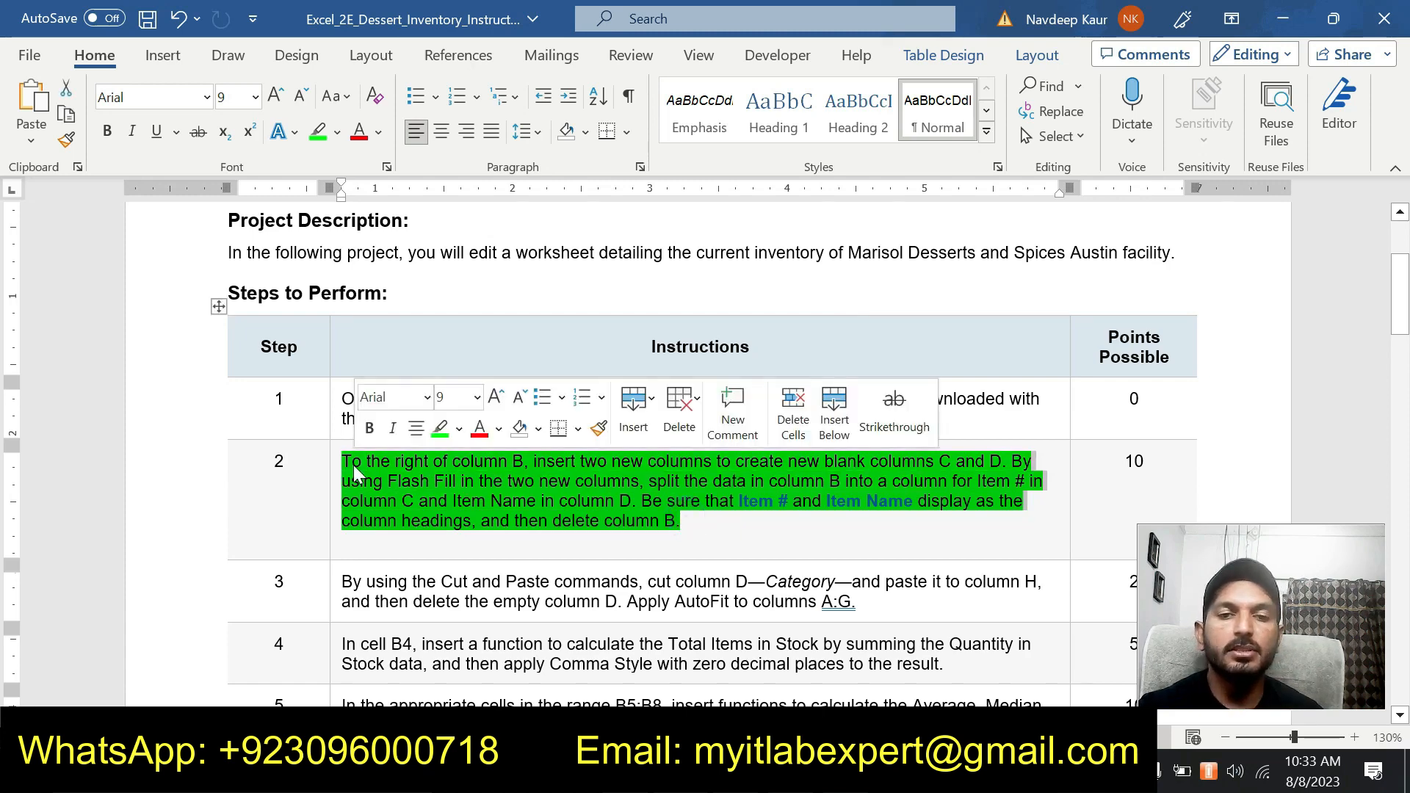
left_click(440, 428)
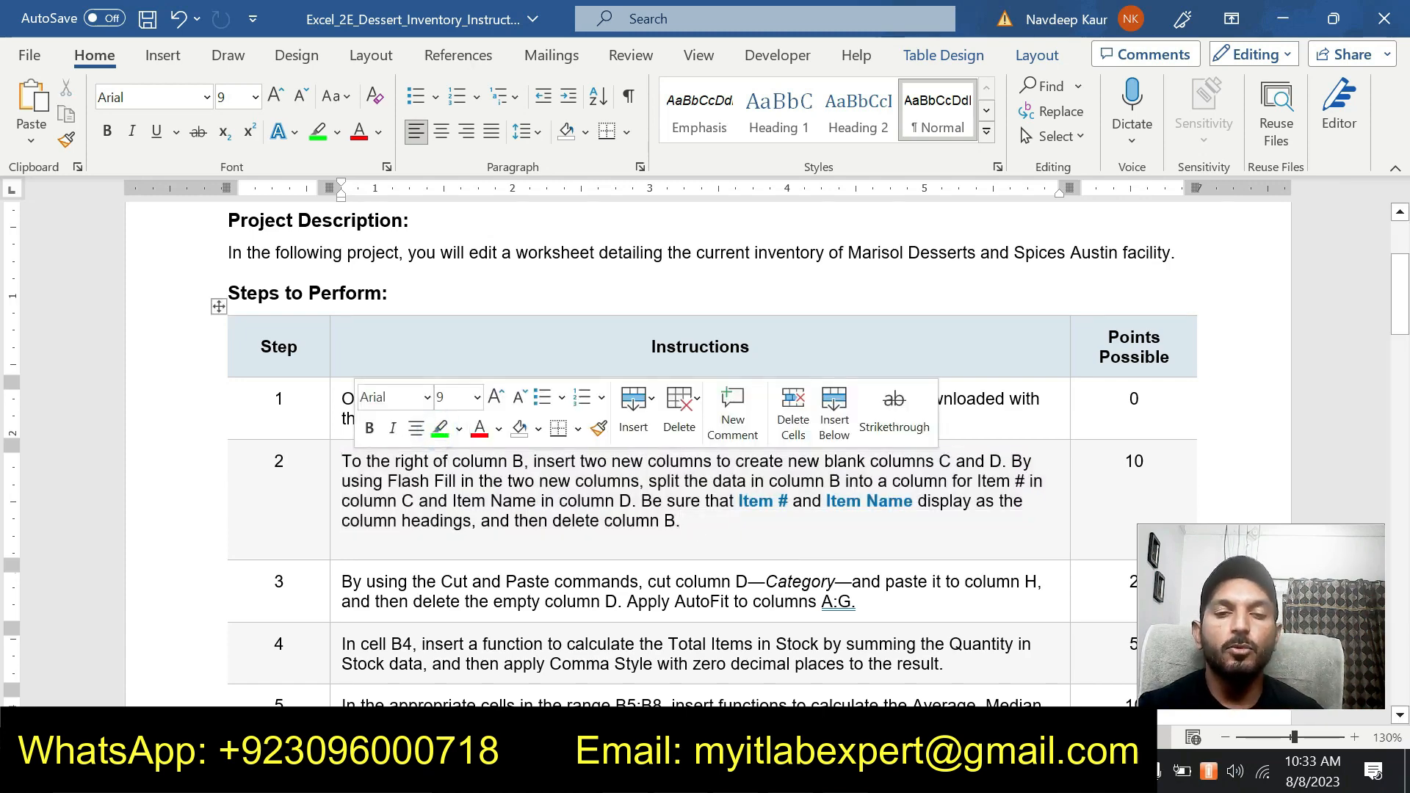
scroll(705, 440, "down", 3)
left_click_drag(857, 466, 342, 446)
left_click(440, 416)
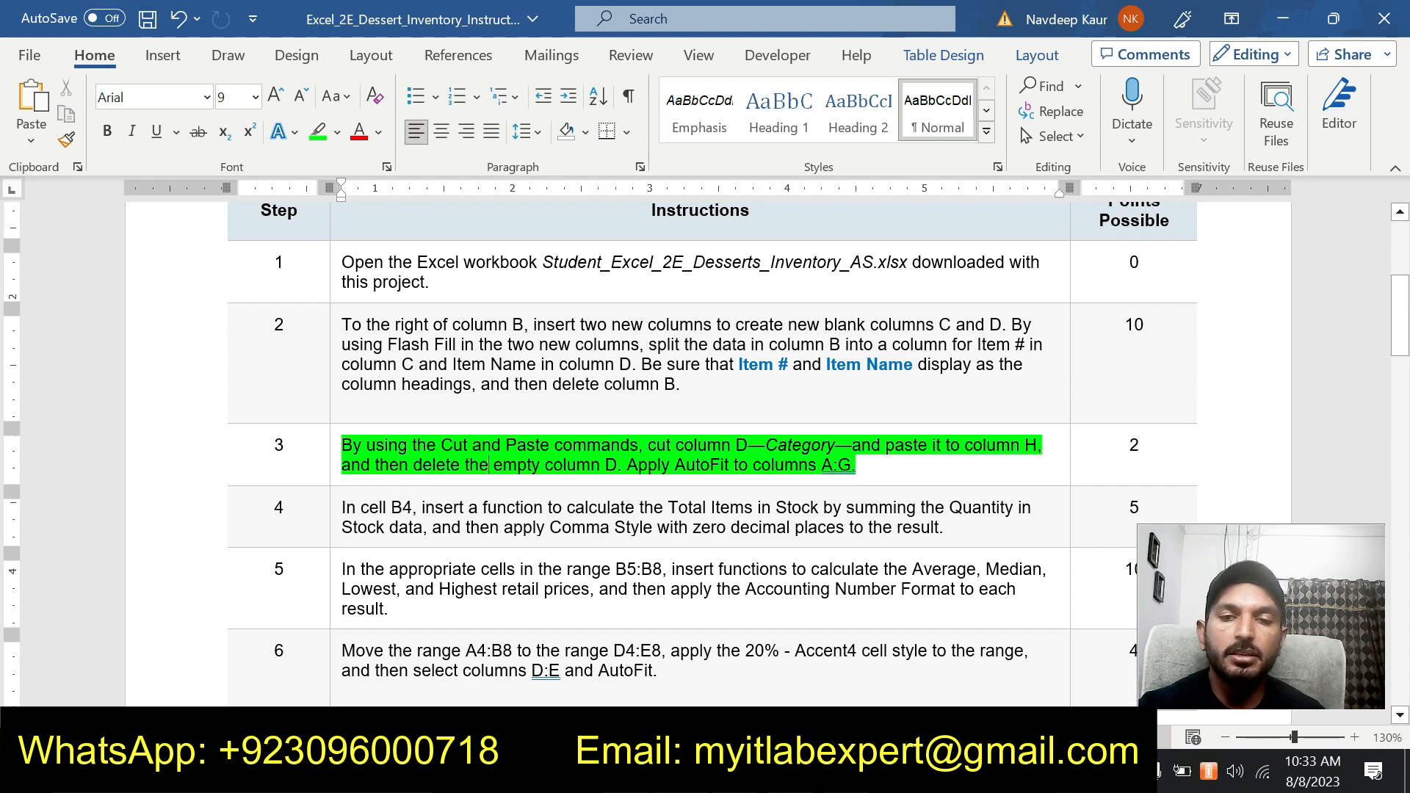
Compare the step 3 instruction in Word with the column layout of the Excel inventory worksheet
key("alt+Tab")
key("alt+Tab")
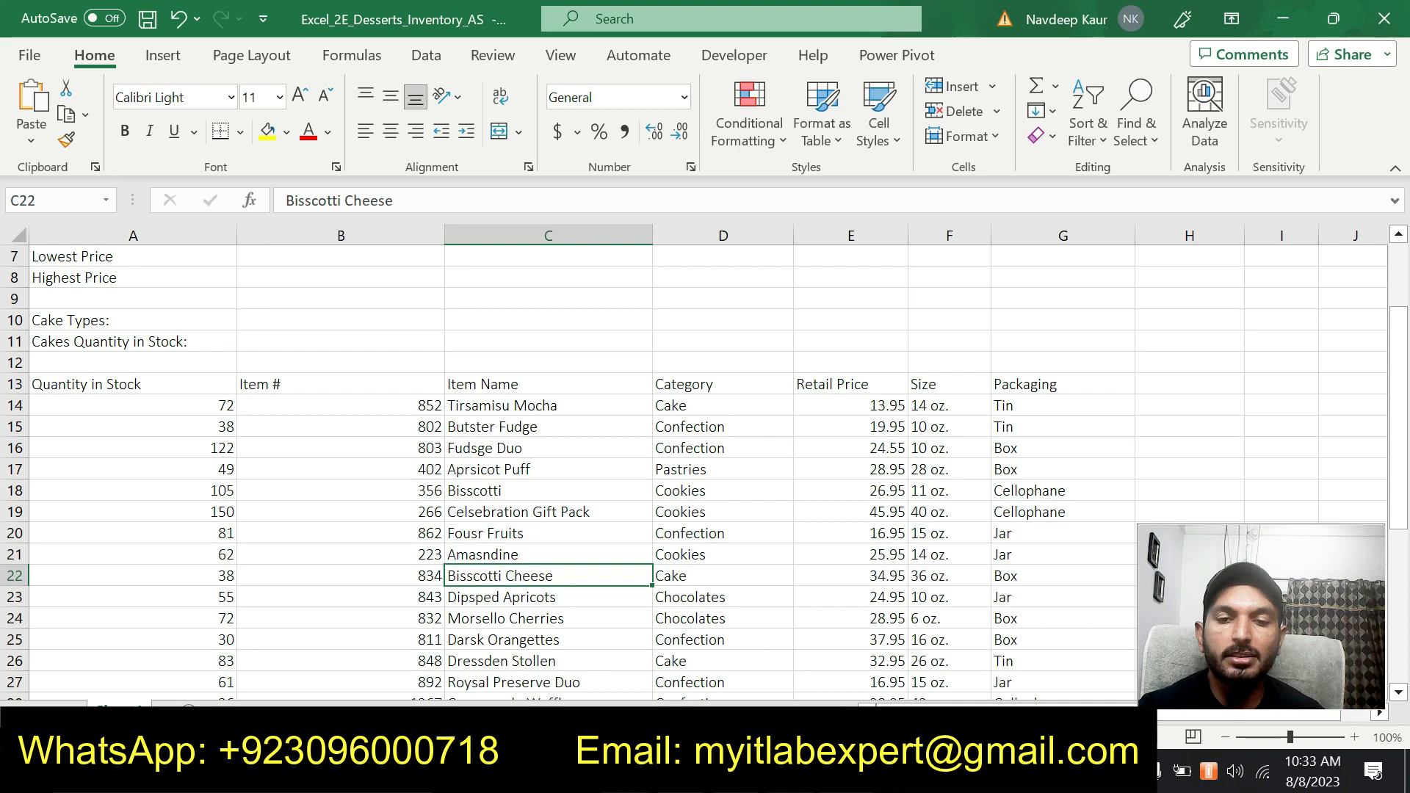
key("alt+Tab")
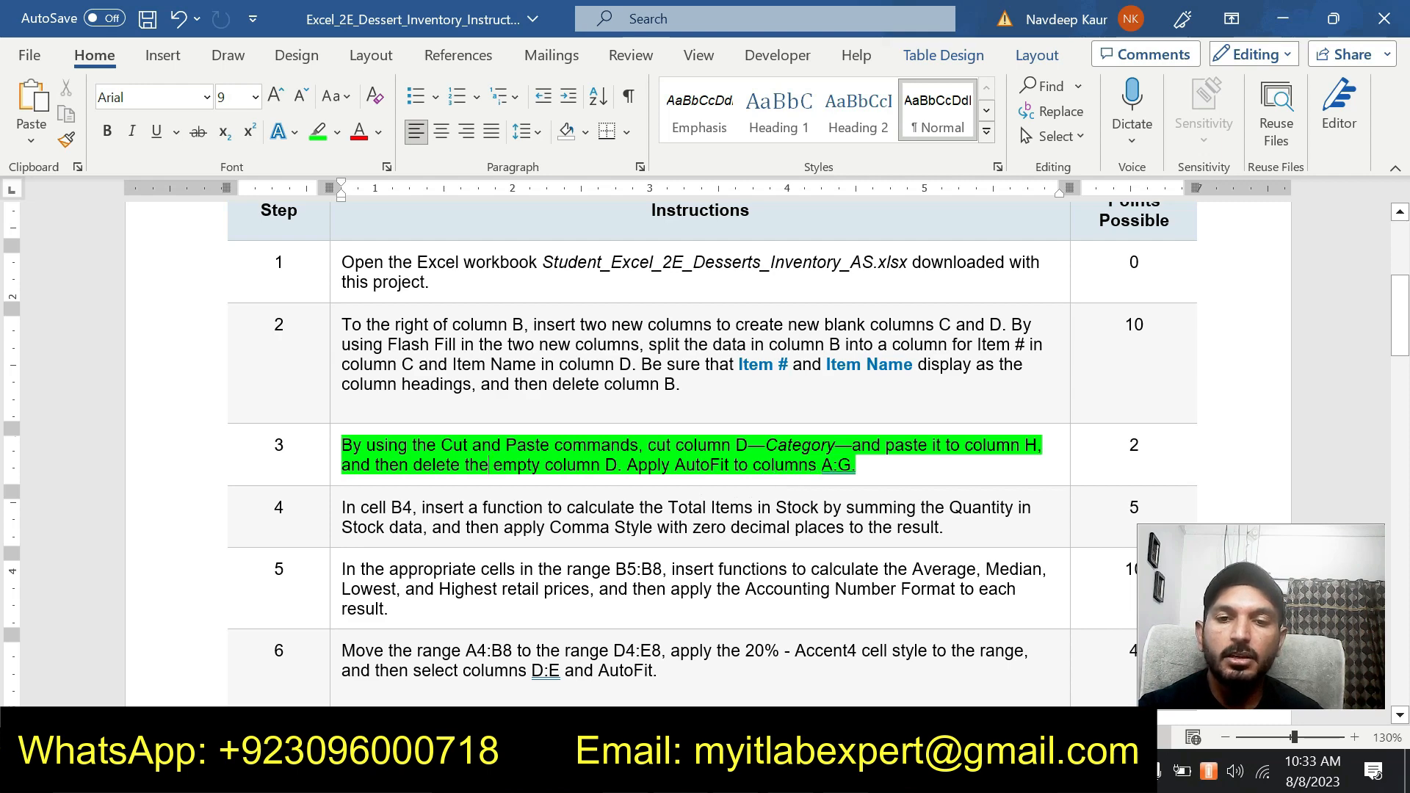
left_click(847, 771)
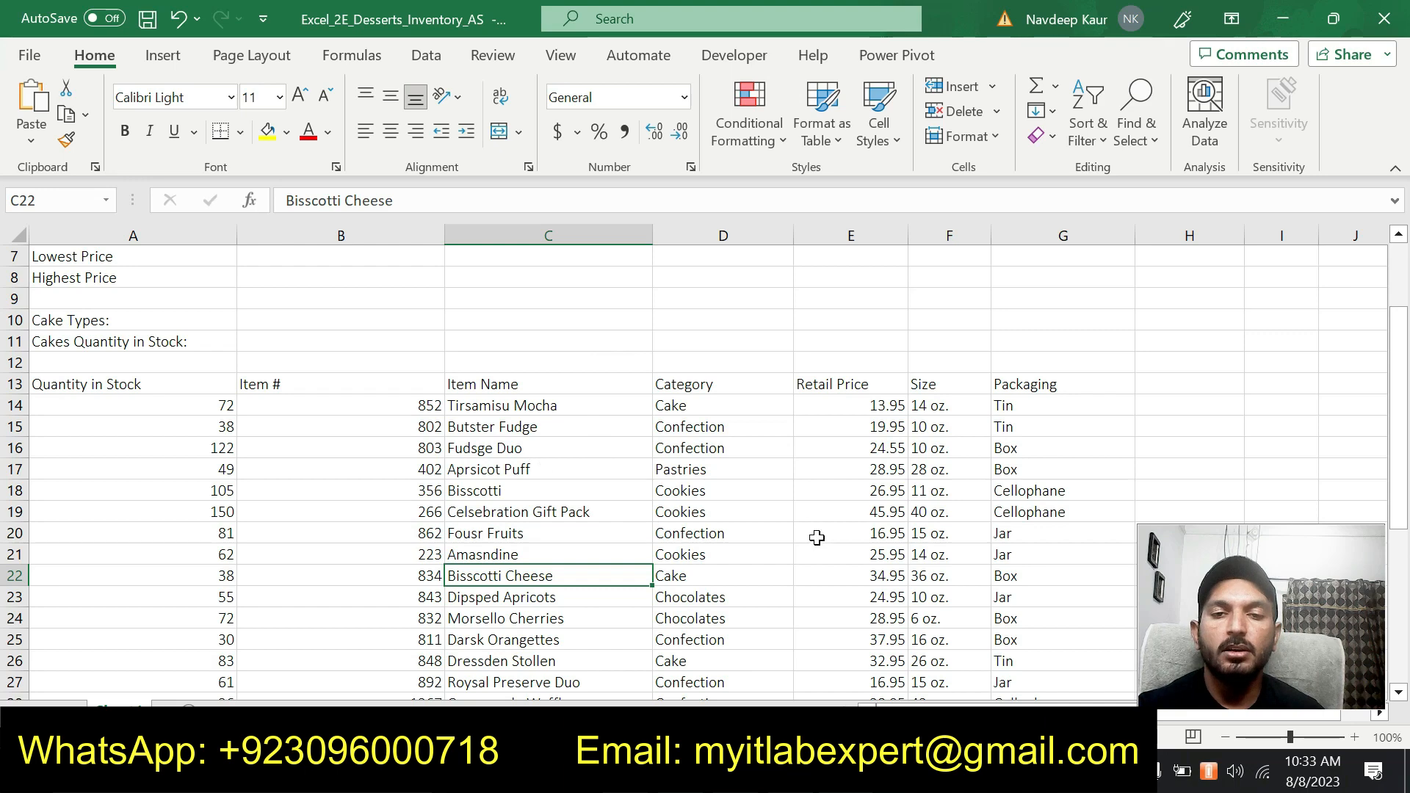
scroll(764, 426, "down", 7)
scroll(768, 445, "up", 5)
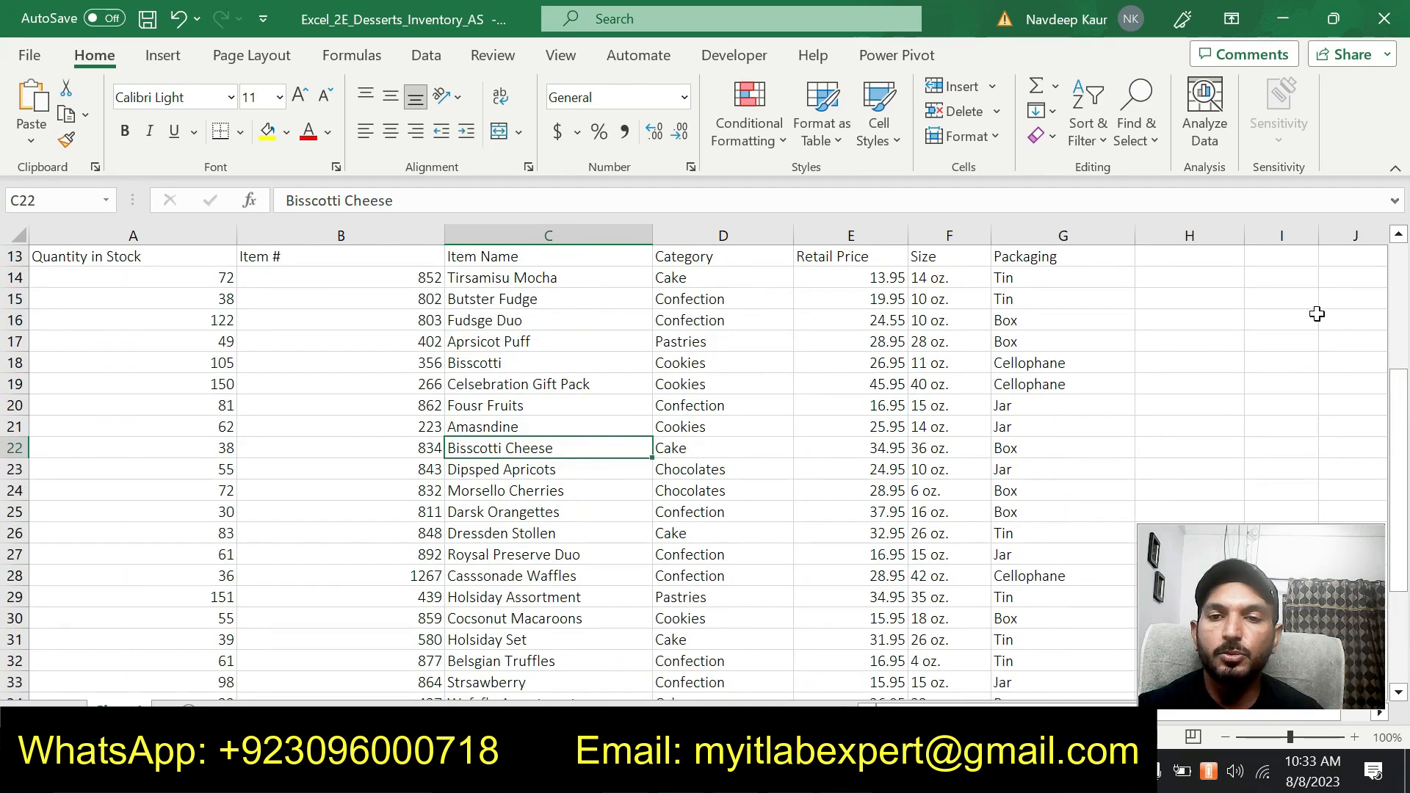
scroll(1195, 353, "up", 5)
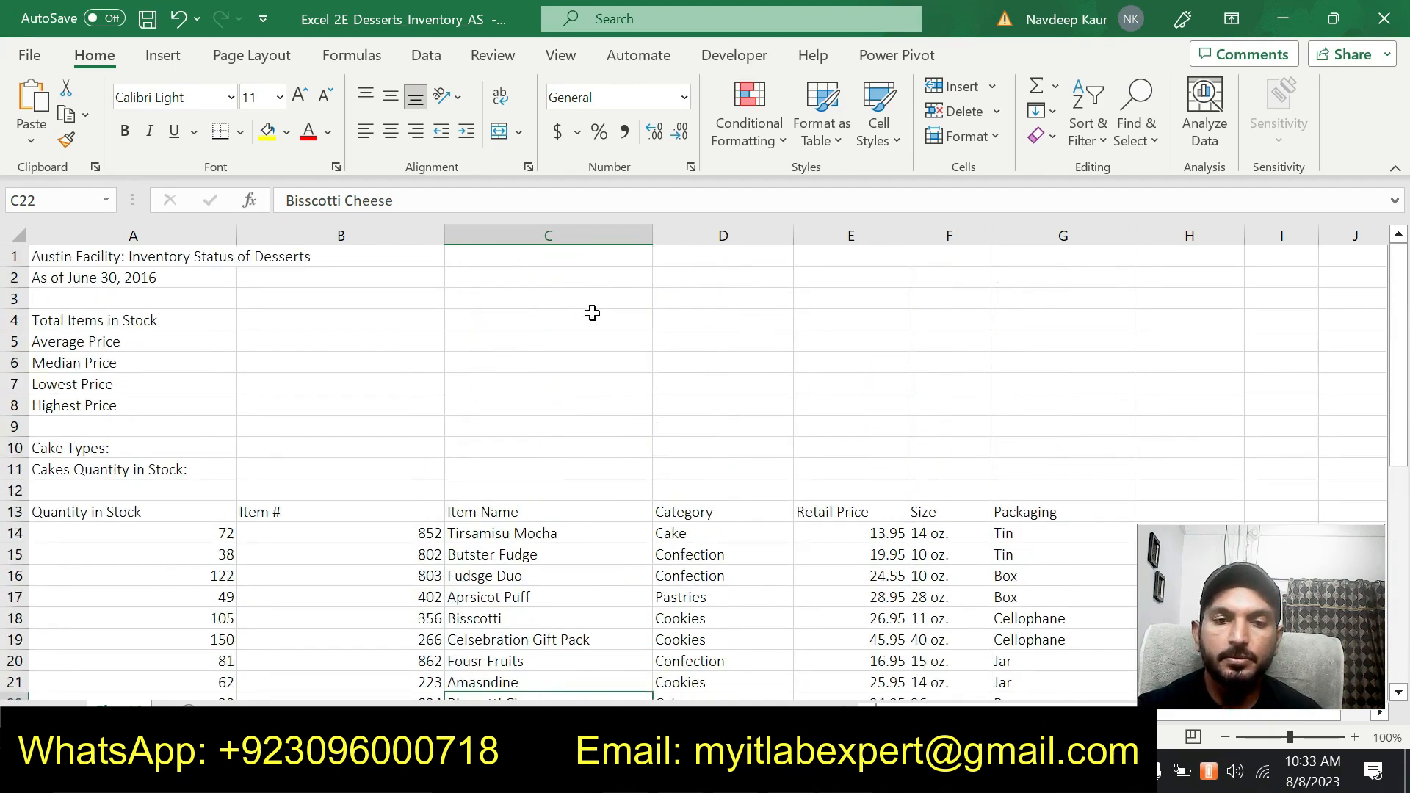
In the Excel inventory worksheet, cut the Category column D and paste it to column H
right_click(727, 236)
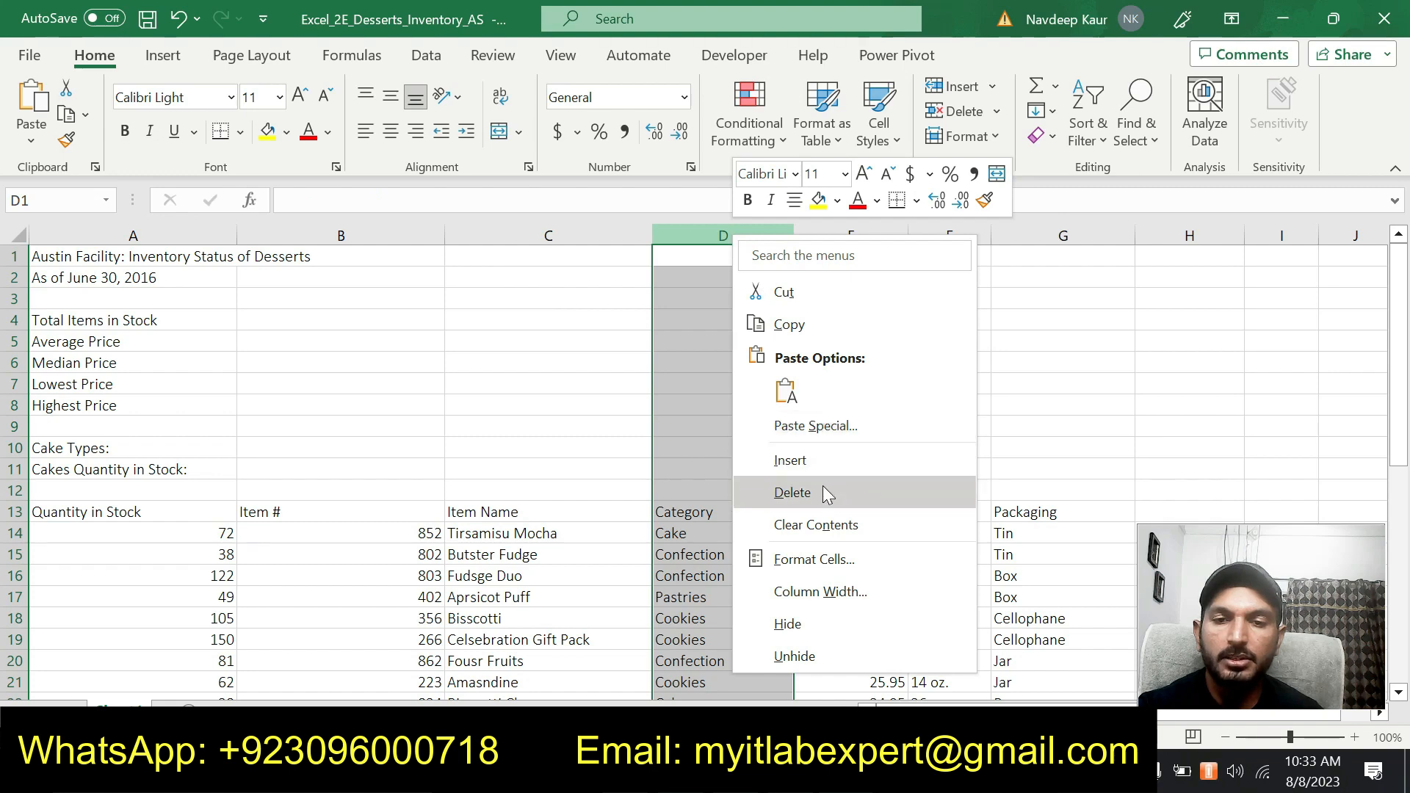
left_click(804, 287)
left_click(1171, 236)
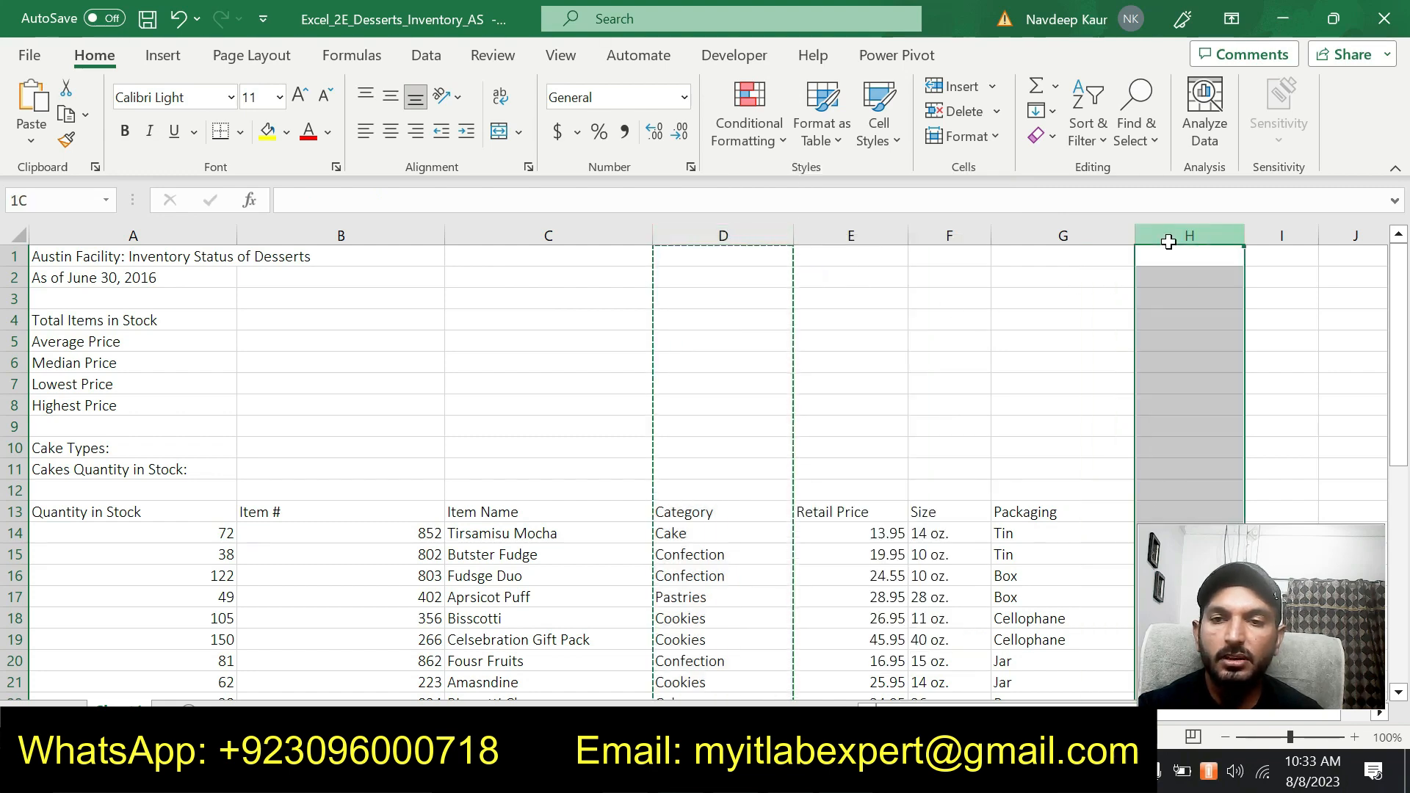
right_click(1169, 236)
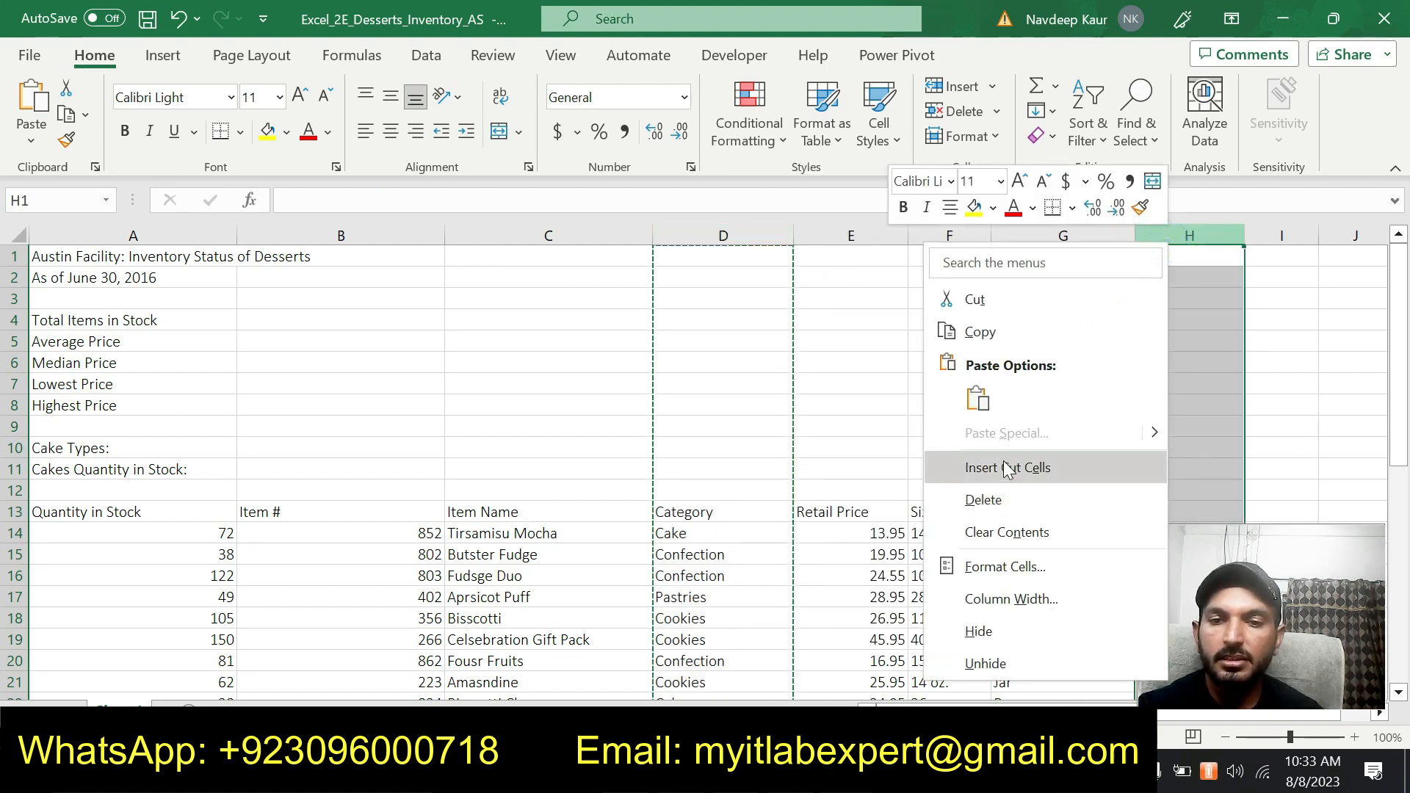
right_click(1218, 237)
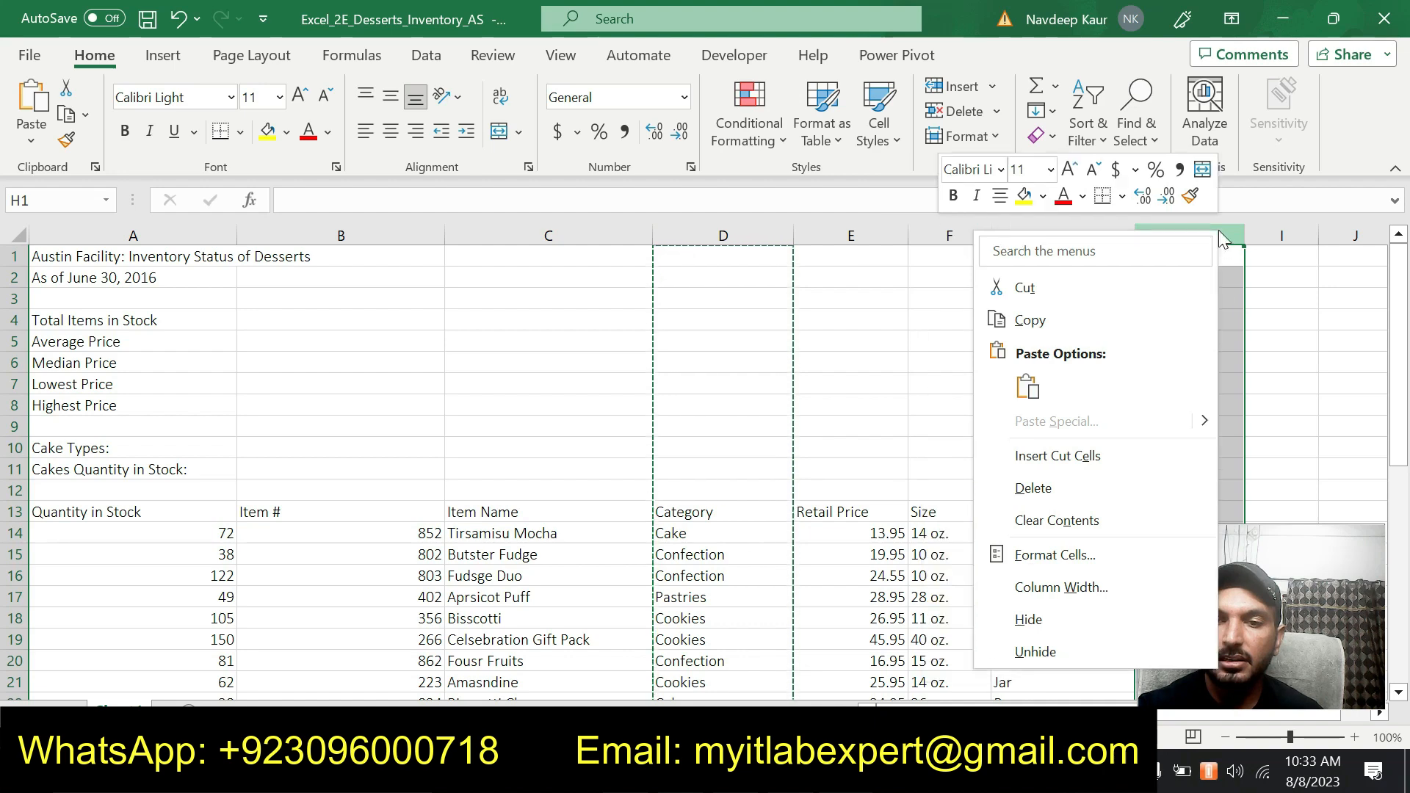
left_click(1218, 232)
left_click(33, 100)
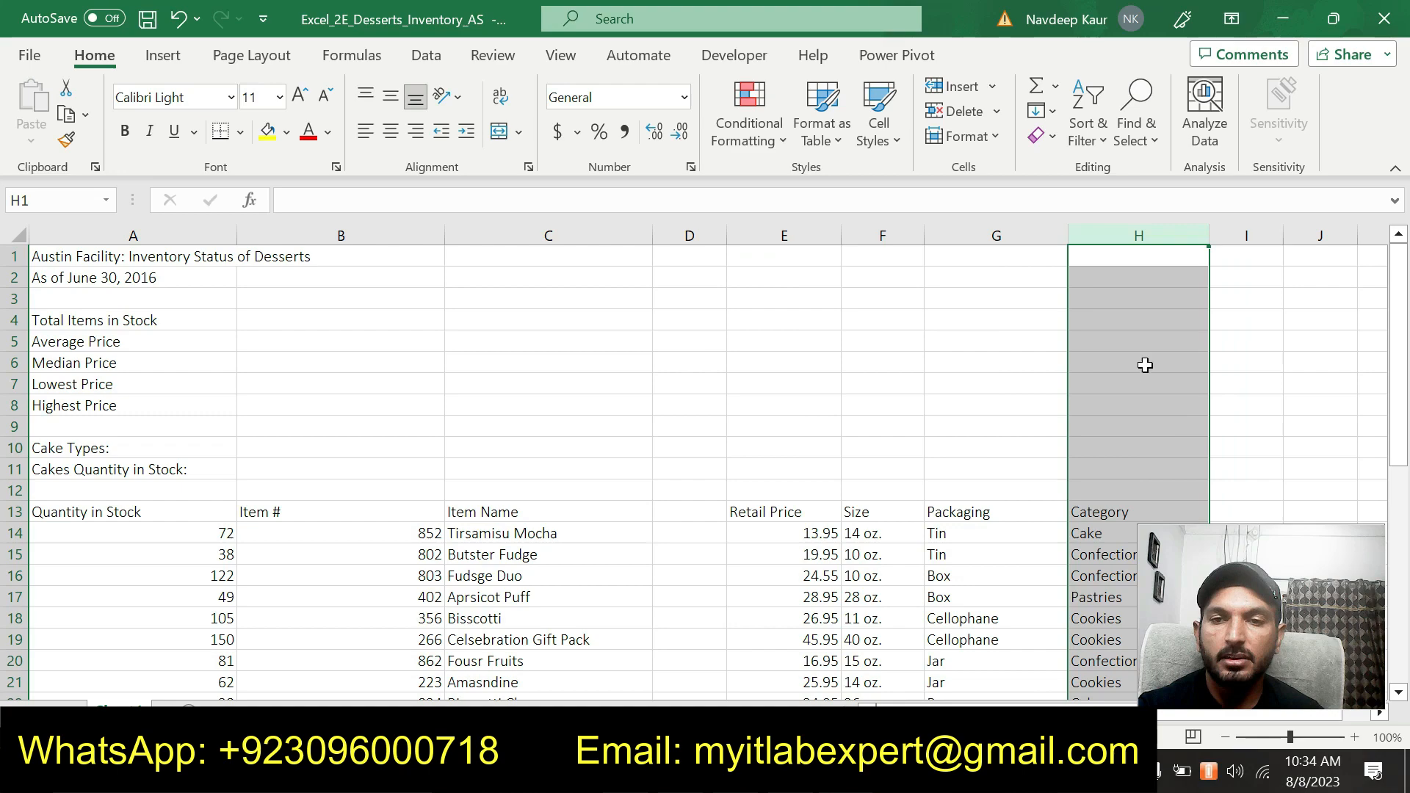
scroll(1130, 360, "down", 12)
scroll(1120, 360, "up", 8)
scroll(1065, 378, "up", 4)
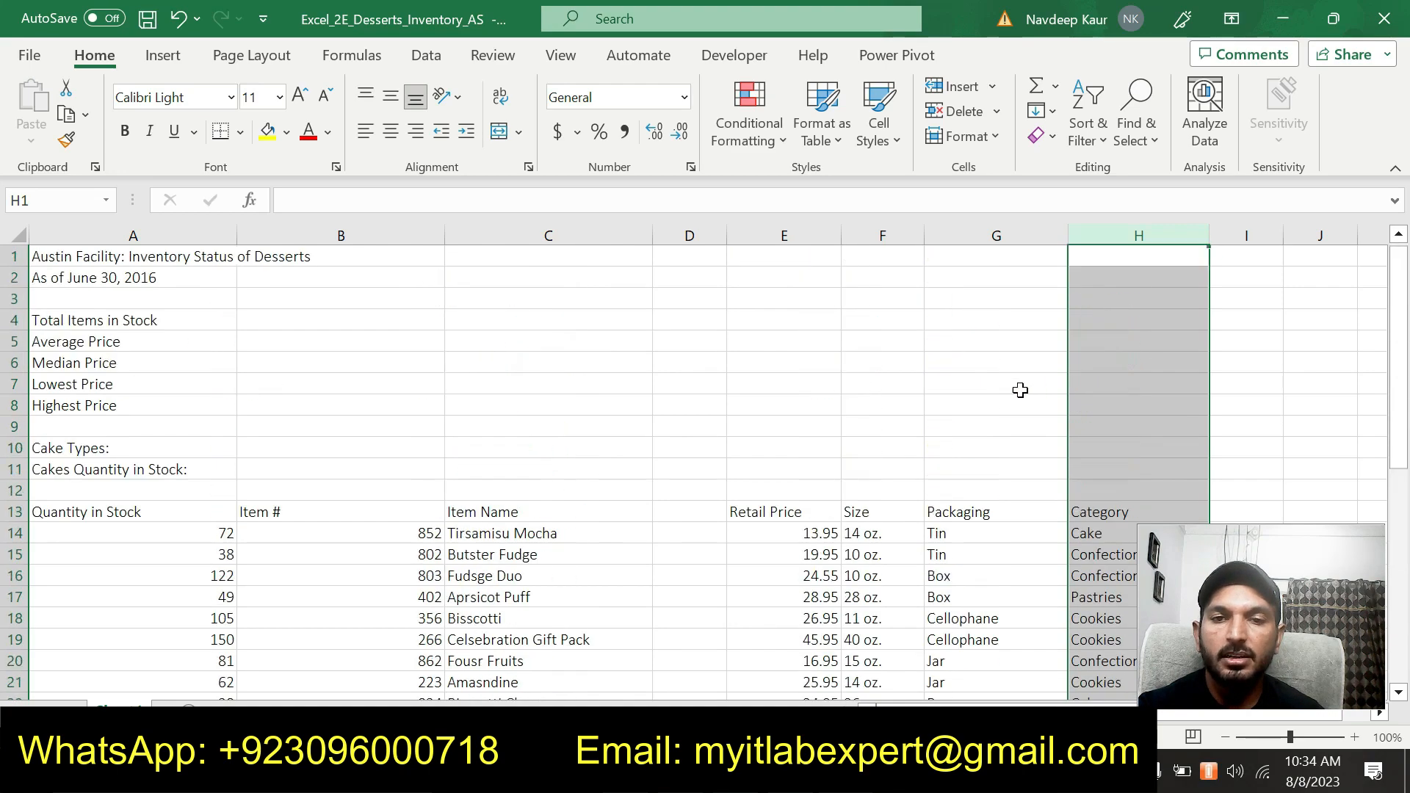
Delete the empty column D between Item Name and Retail Price, and check the remaining inventory data
left_click(689, 236)
scroll(965, 391, "down", 11)
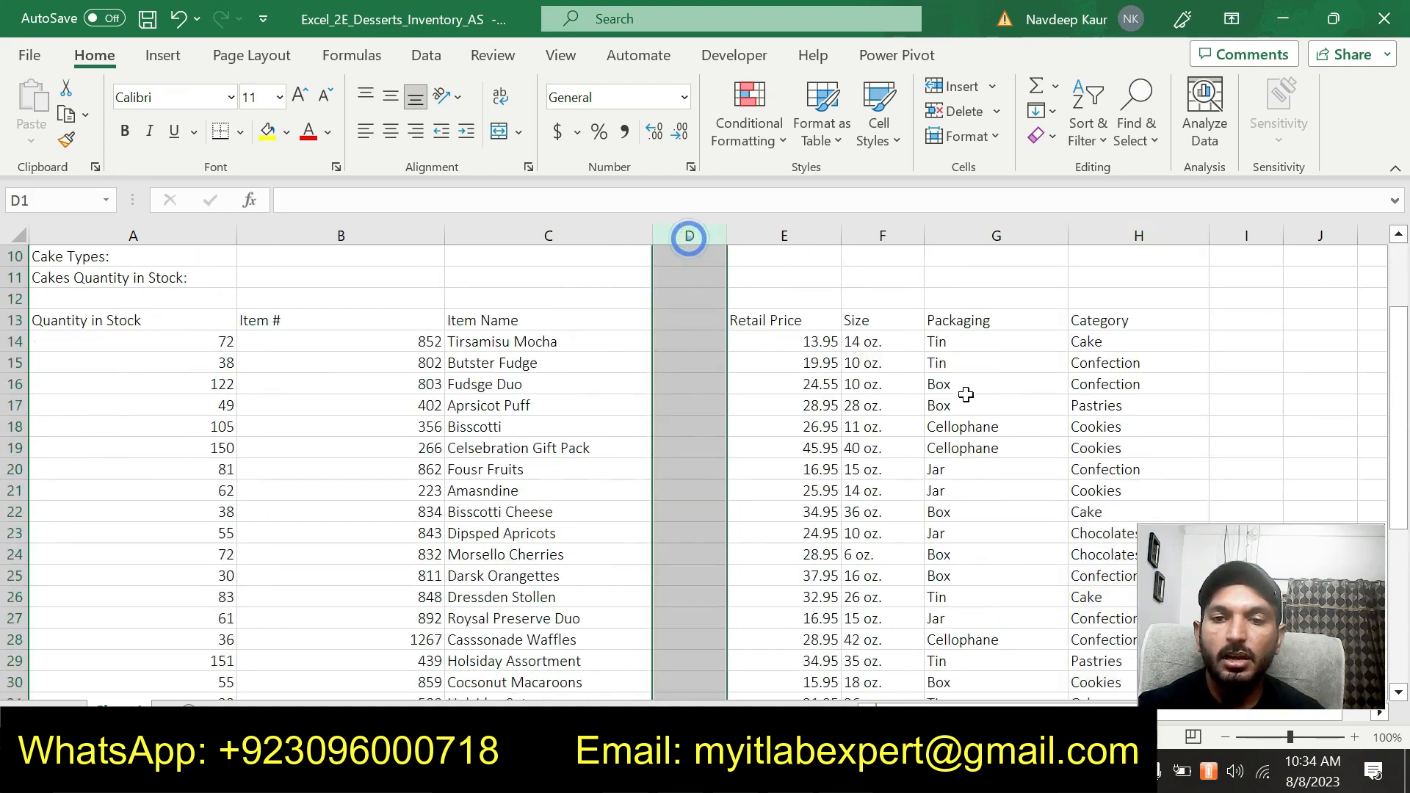
scroll(966, 393, "up", 10)
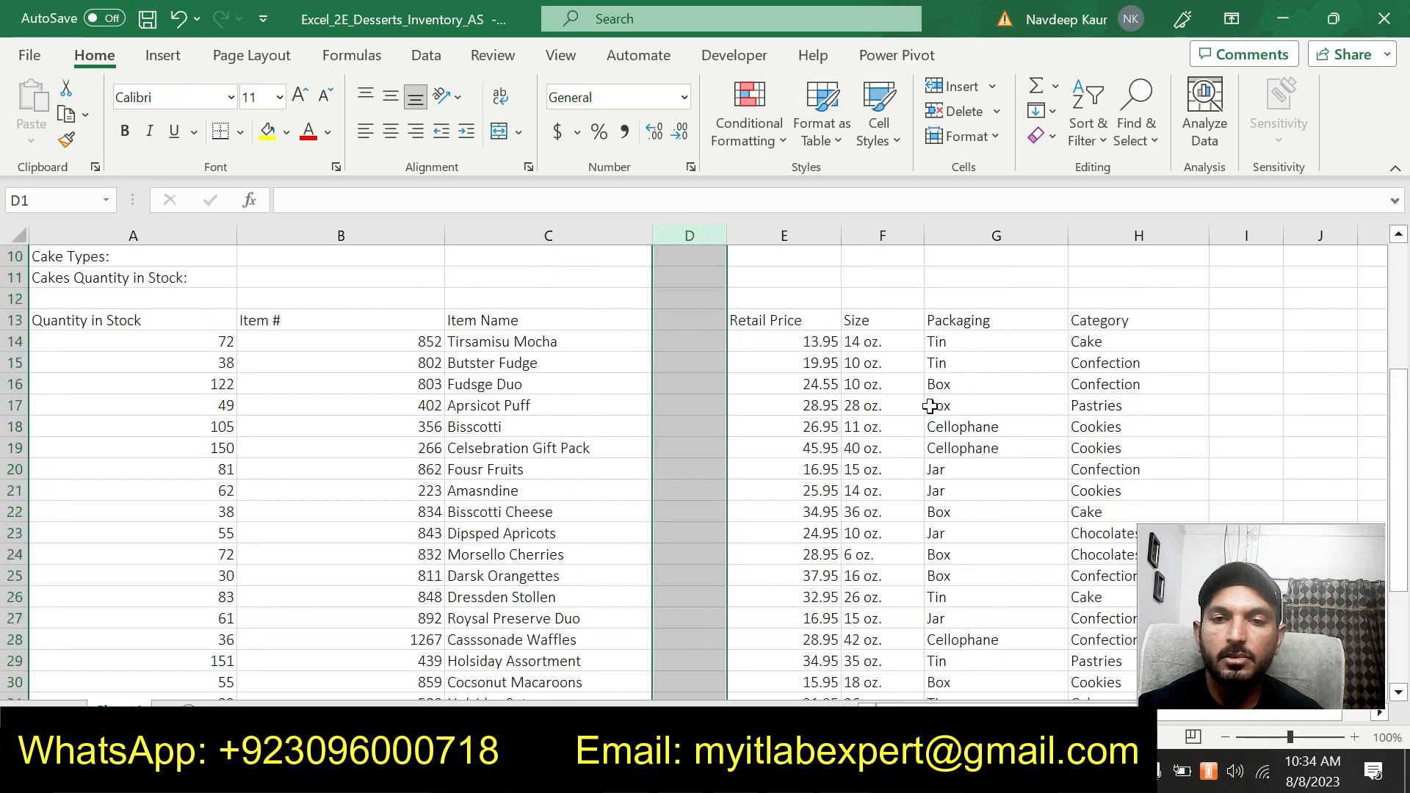
right_click(690, 236)
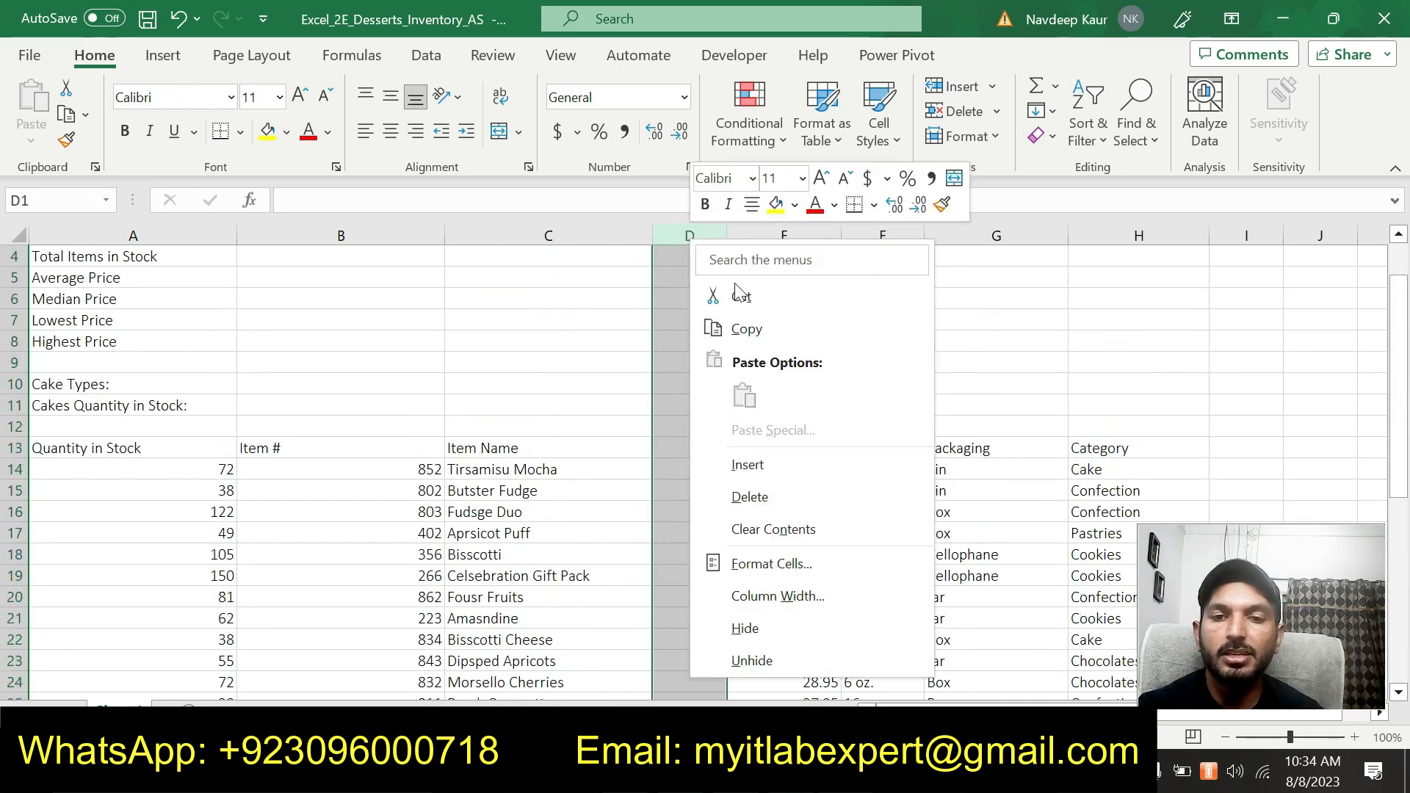
left_click(788, 488)
scroll(897, 464, "down", 6)
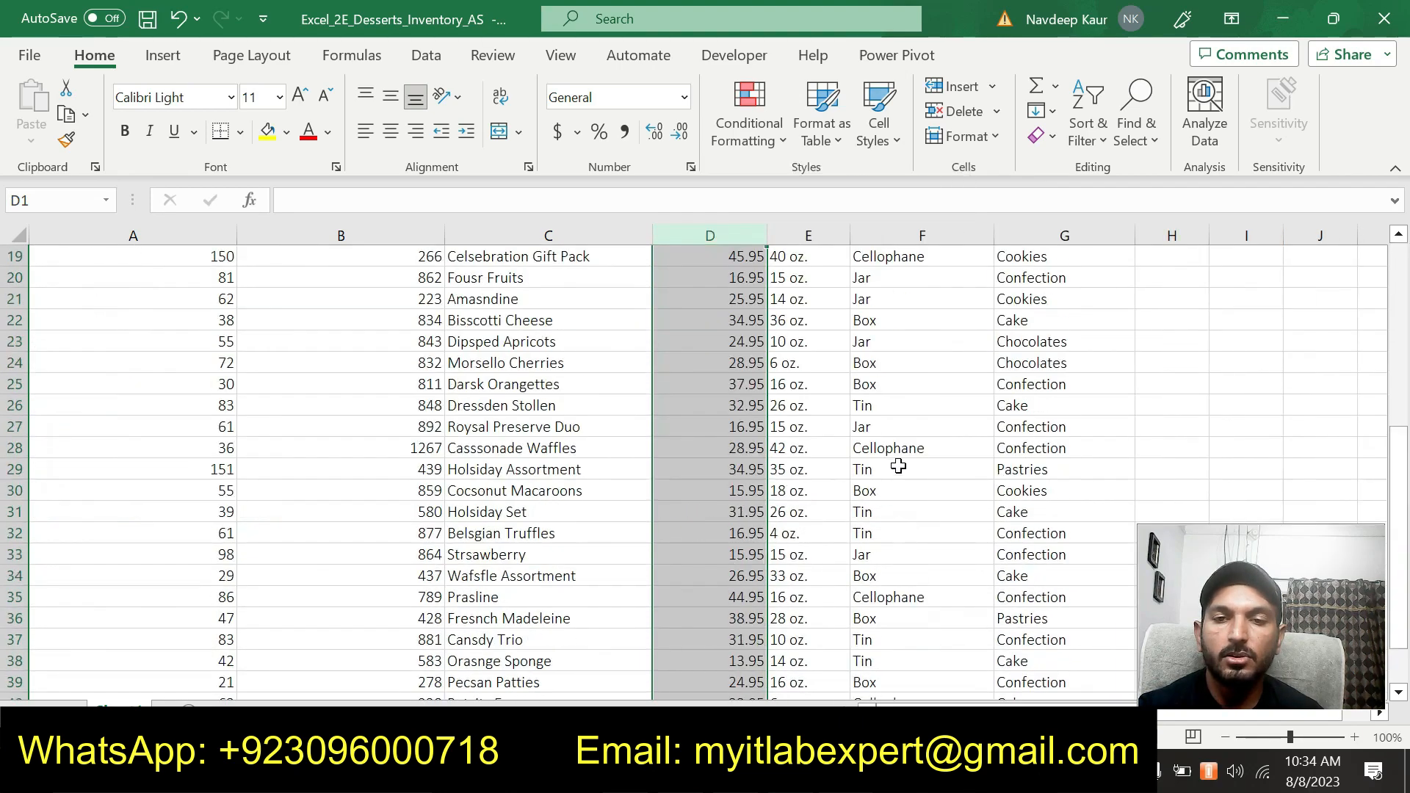
scroll(897, 466, "down", 2)
left_click(560, 661)
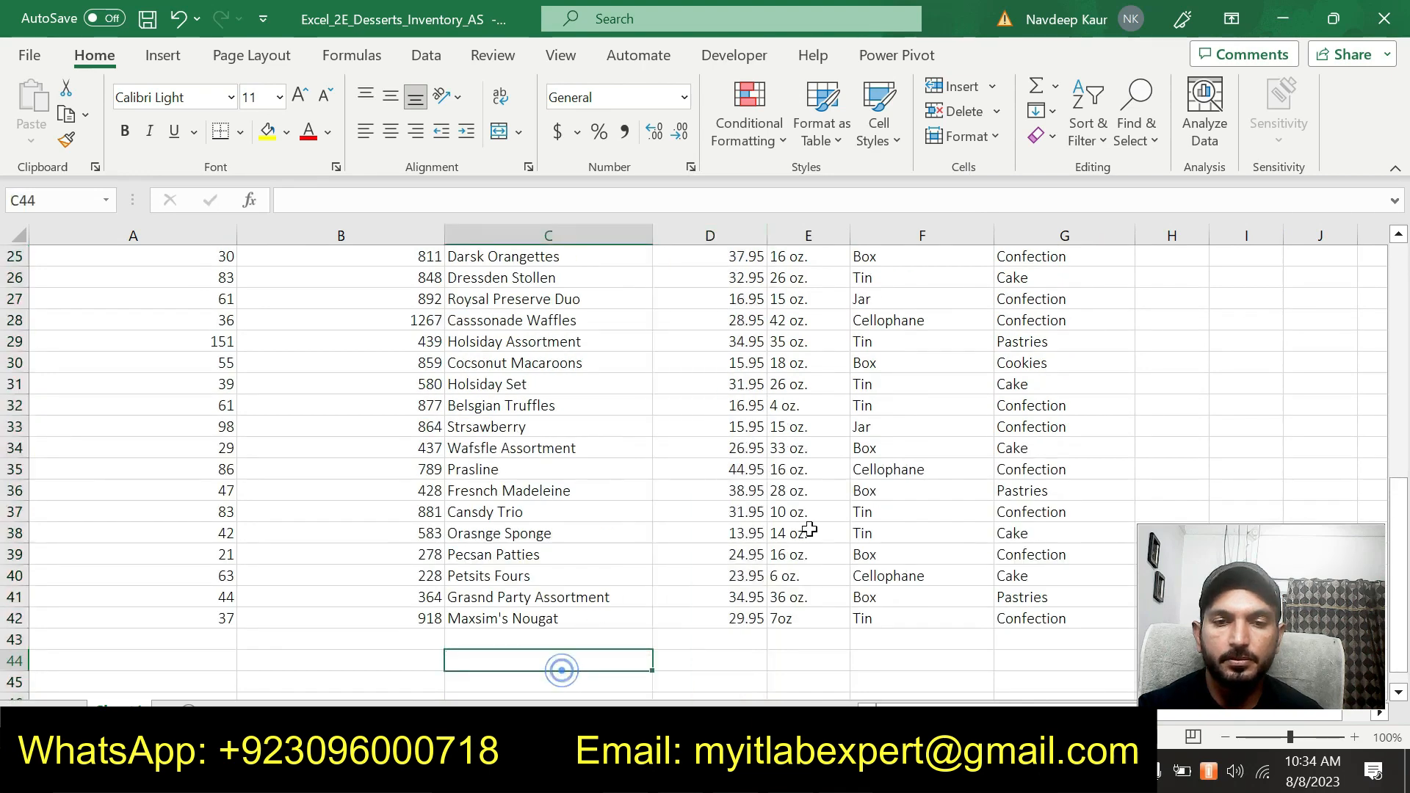
scroll(807, 529, "up", 6)
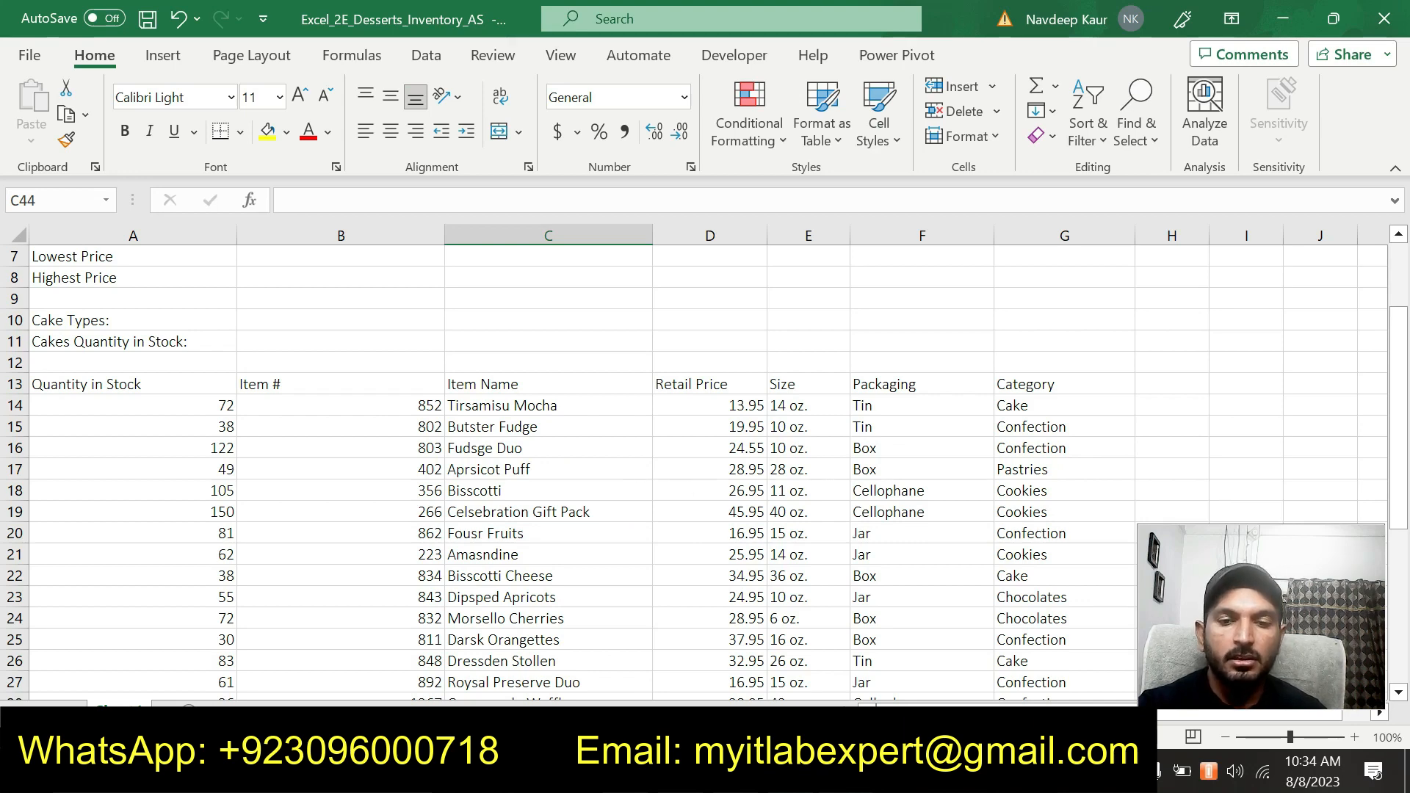
Recheck the AutoFit instruction of step 3 in Word, and apply AutoFit Column Width to columns A:G in the Excel worksheet
key("alt+Tab")
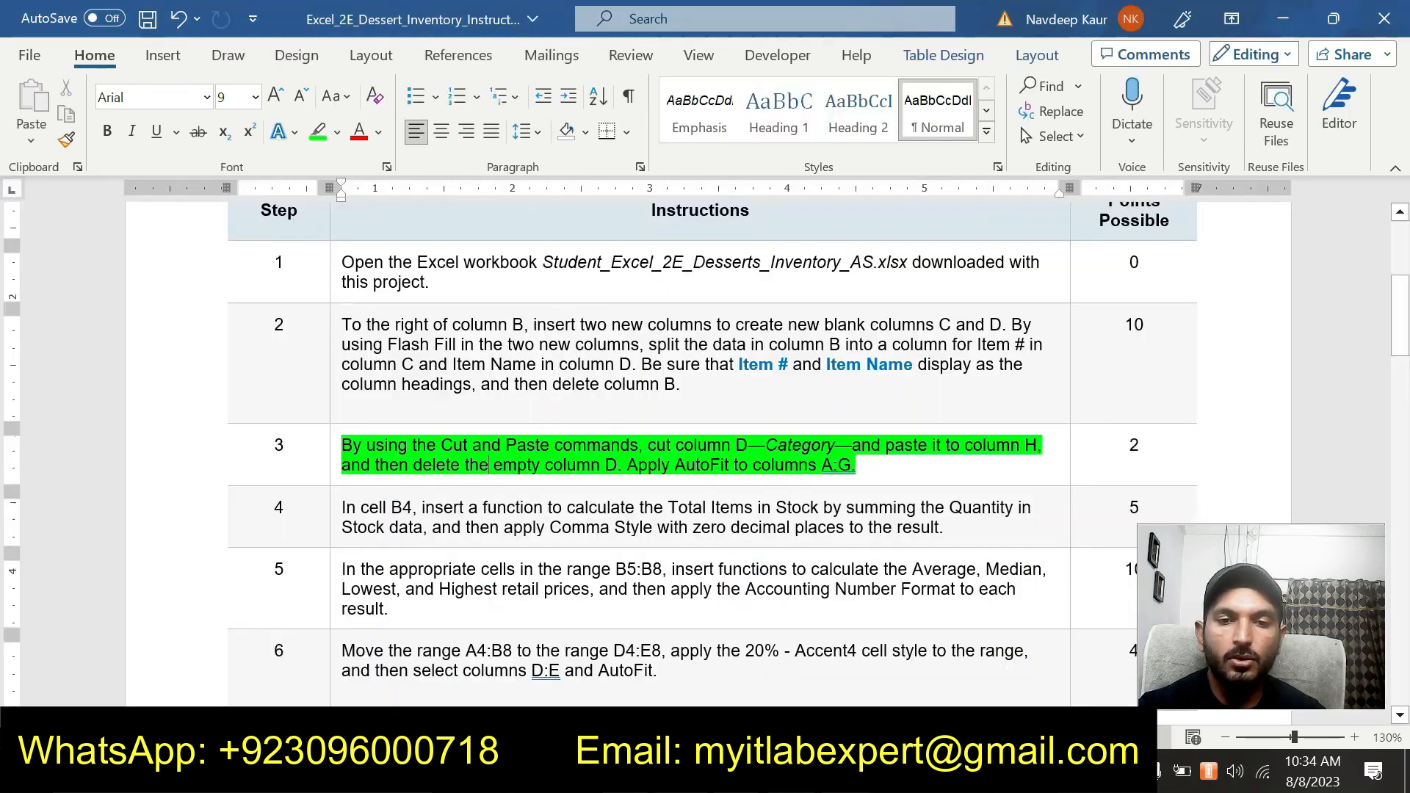
left_click_drag(627, 465, 855, 465)
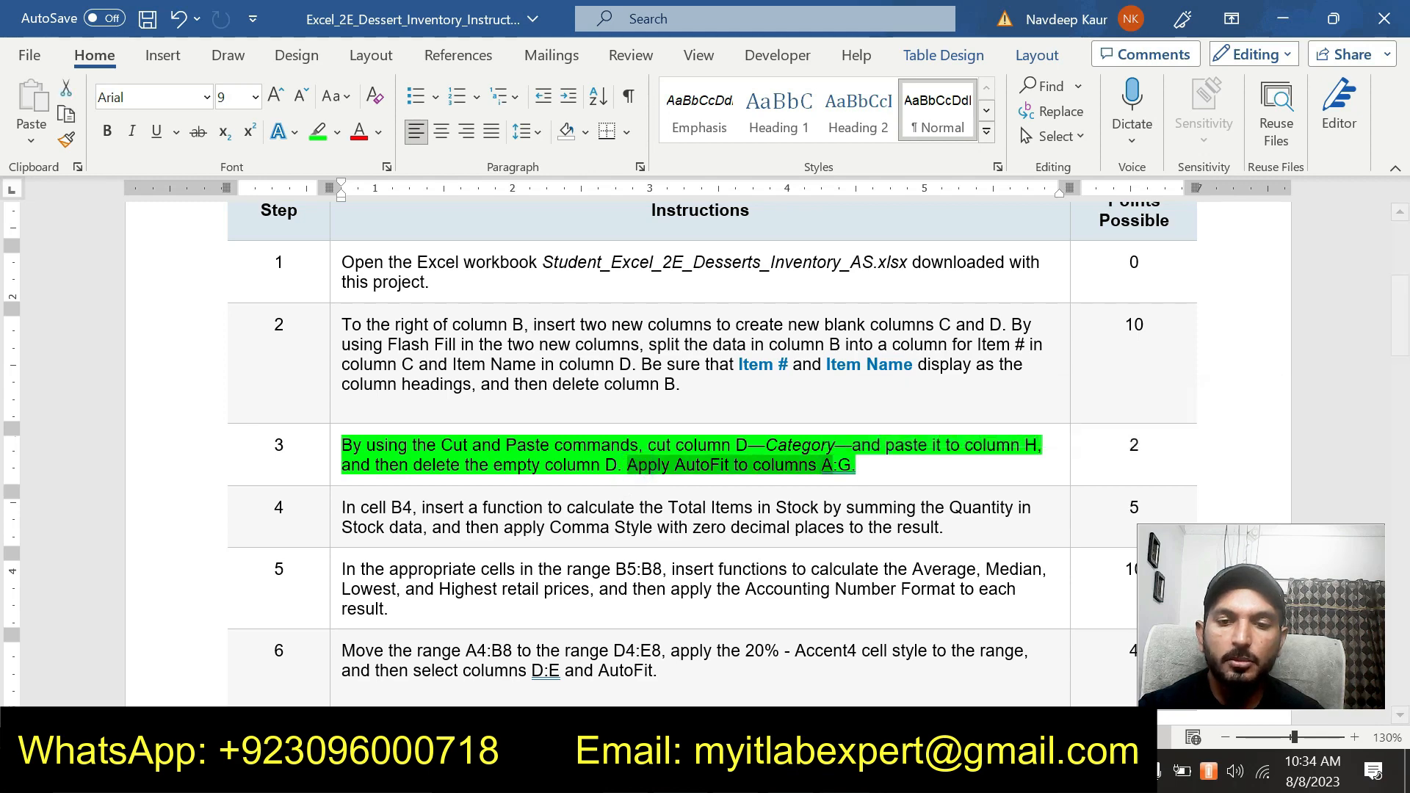
key("alt+Tab")
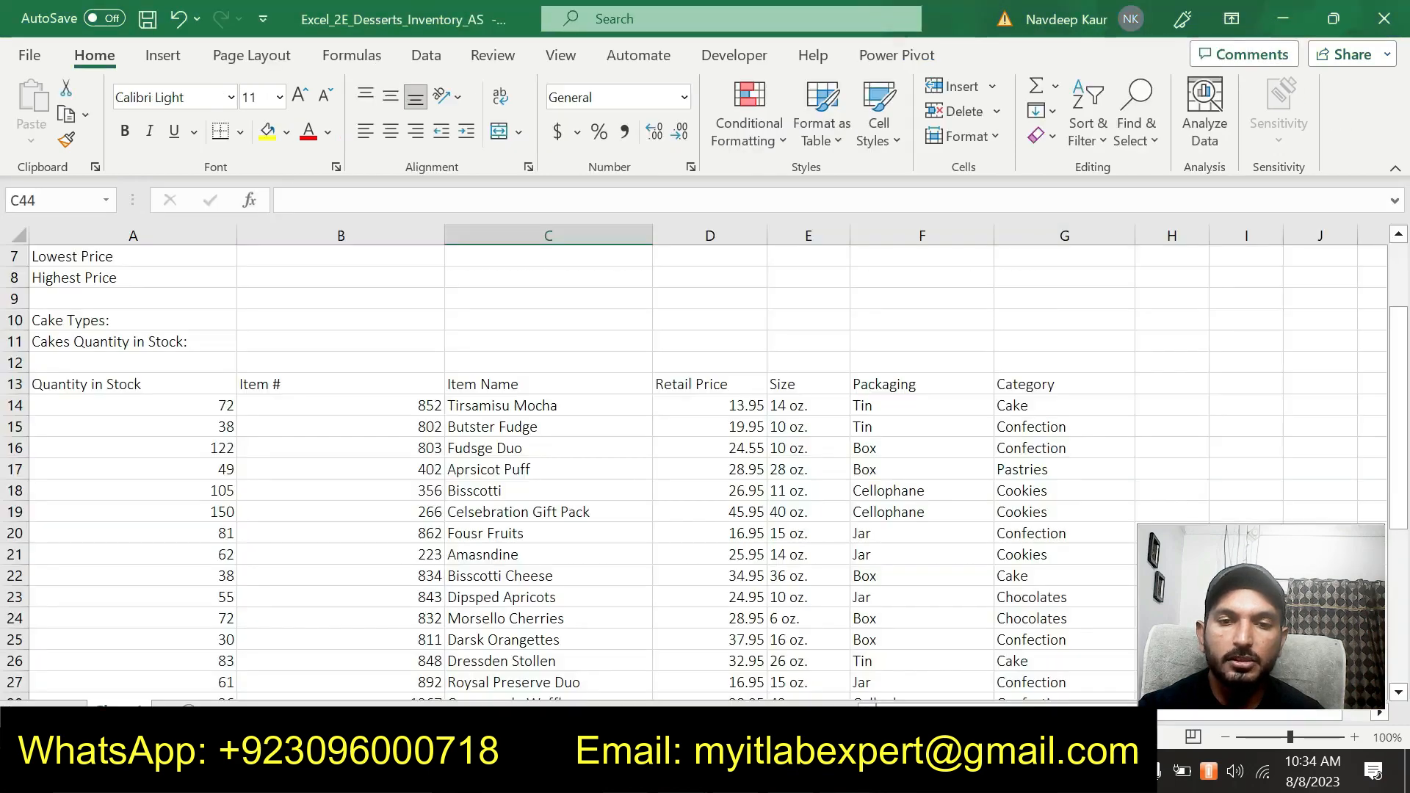
left_click(170, 236)
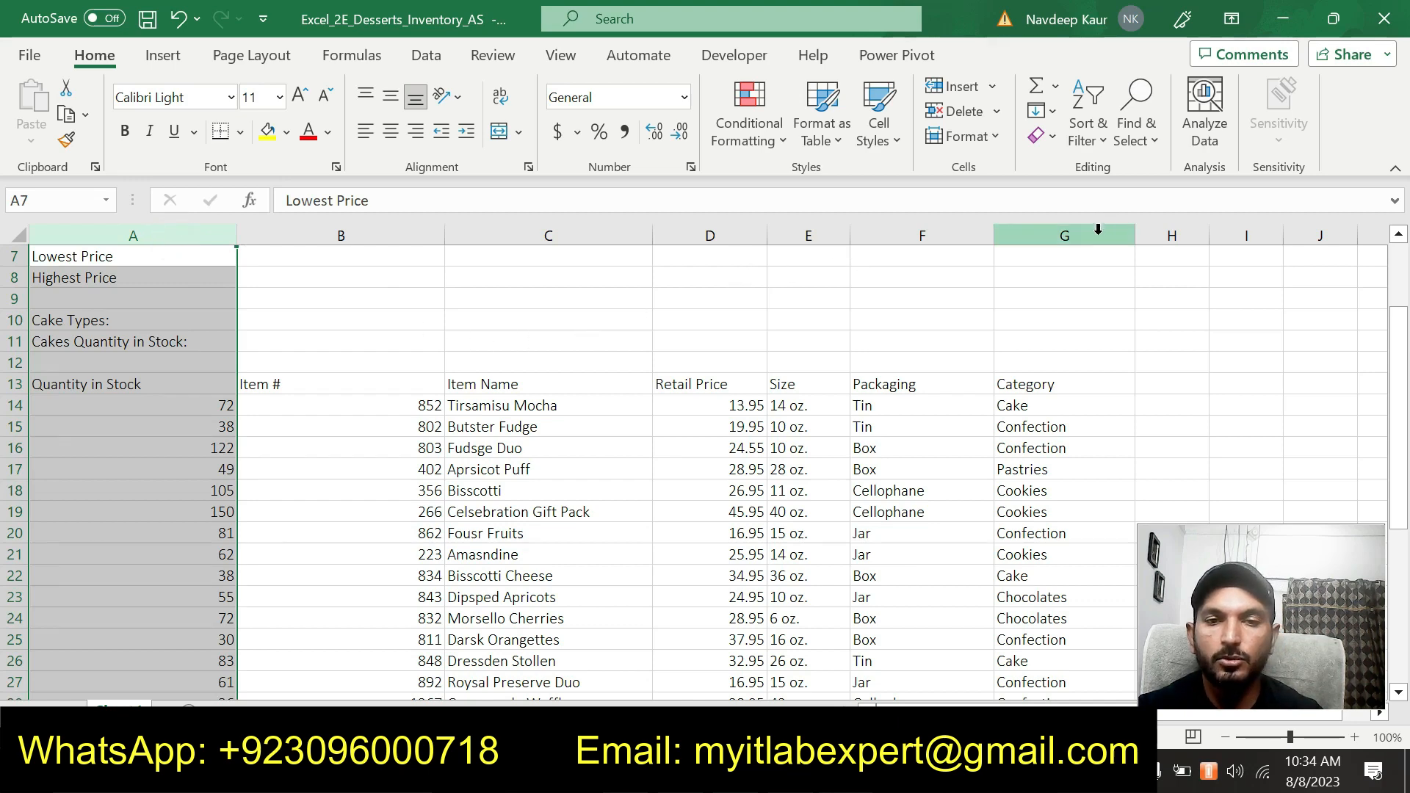
left_click(1098, 235, "shift")
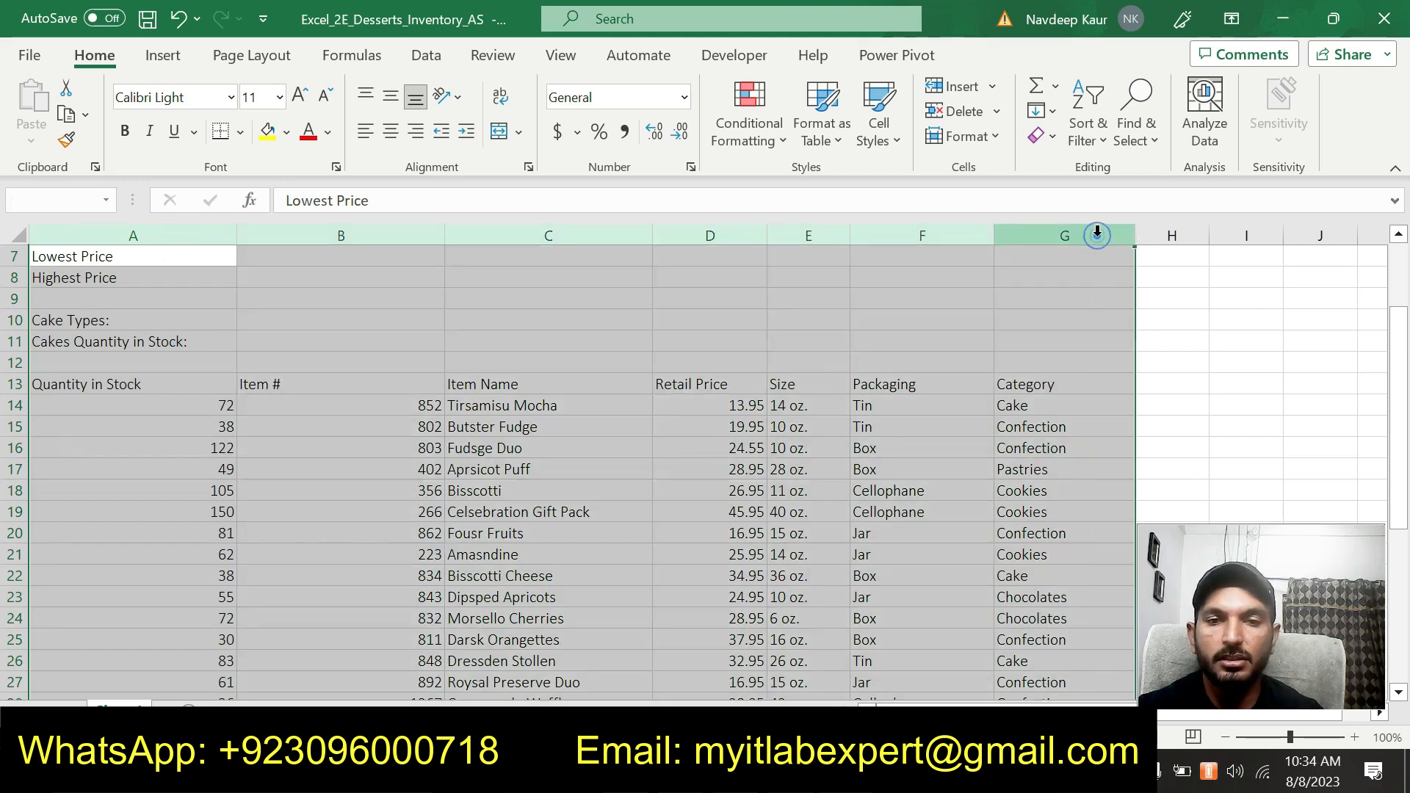
left_click(995, 137)
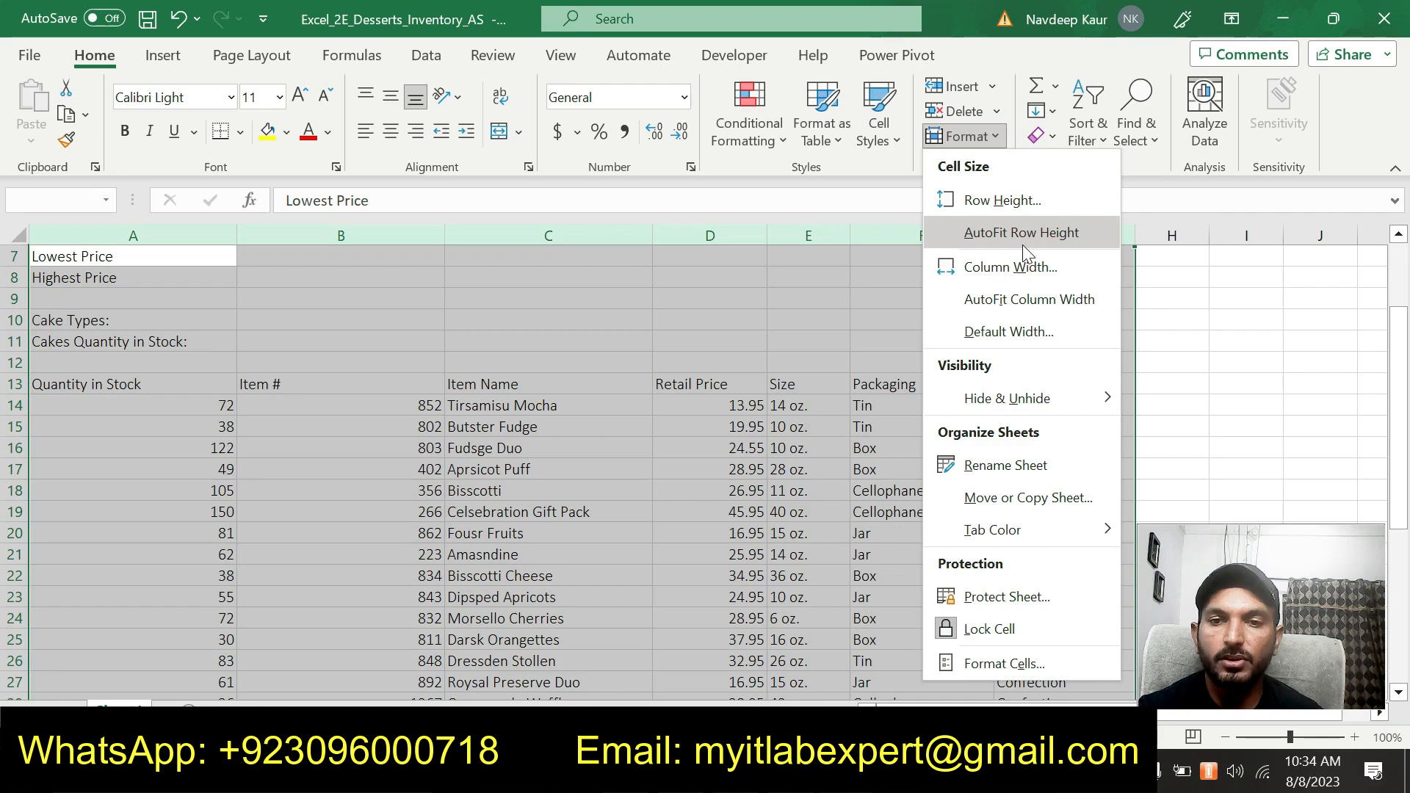
left_click(1013, 301)
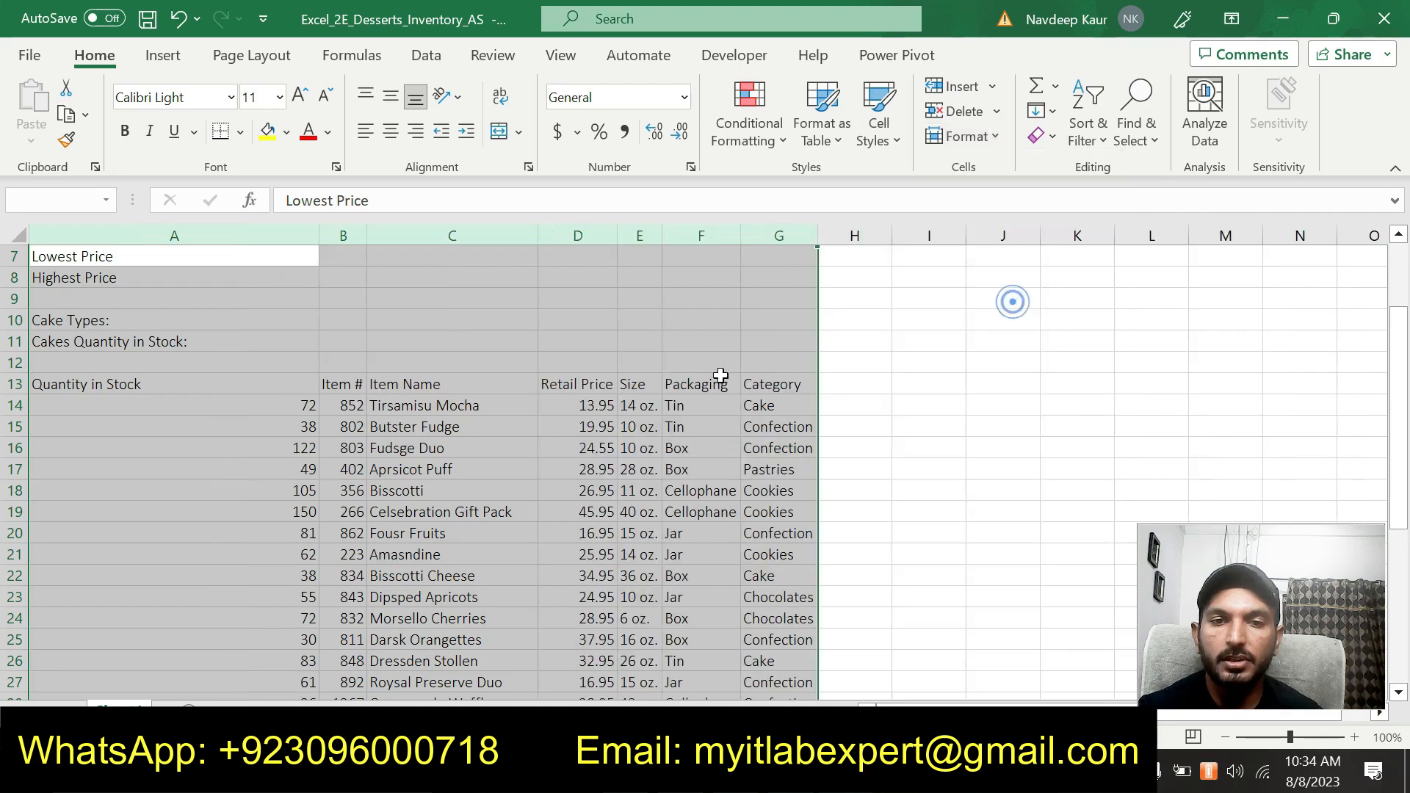
Review the column widths of the whole inventory list and return to the start of the worksheet
left_click(994, 343)
scroll(947, 411, "down", 7)
scroll(947, 416, "up", 7)
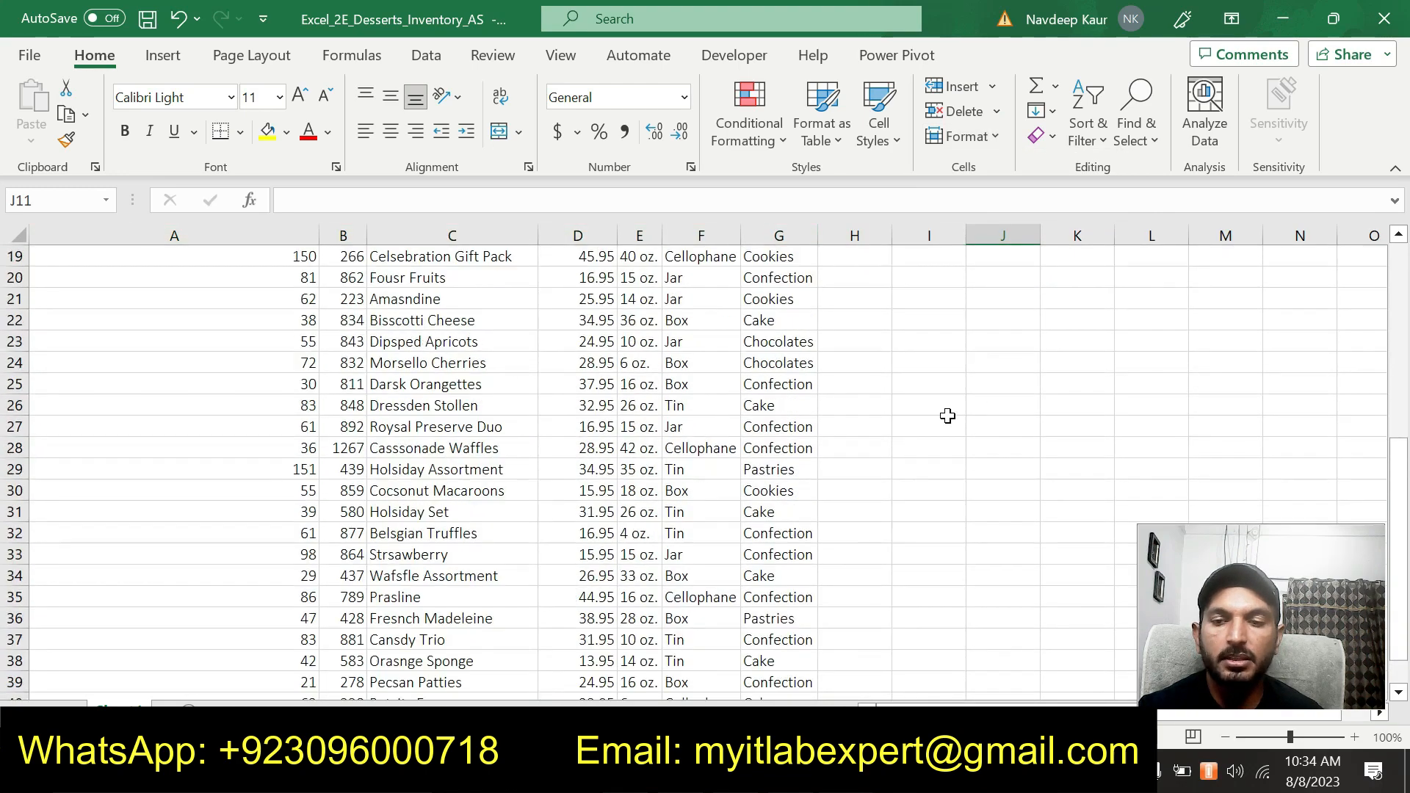
left_click(913, 411)
scroll(914, 433, "down", 9)
scroll(914, 436, "up", 10)
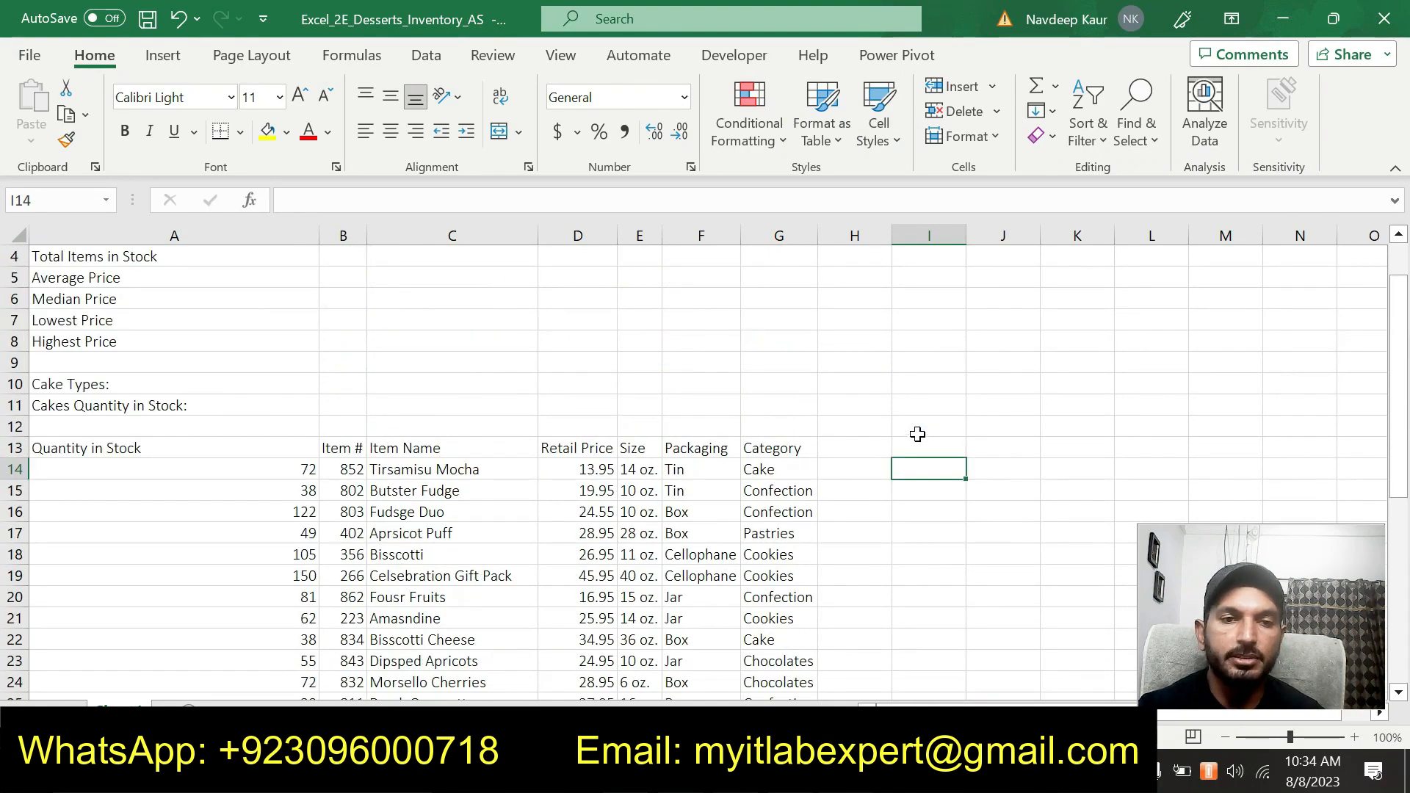
scroll(913, 434, "up", 1)
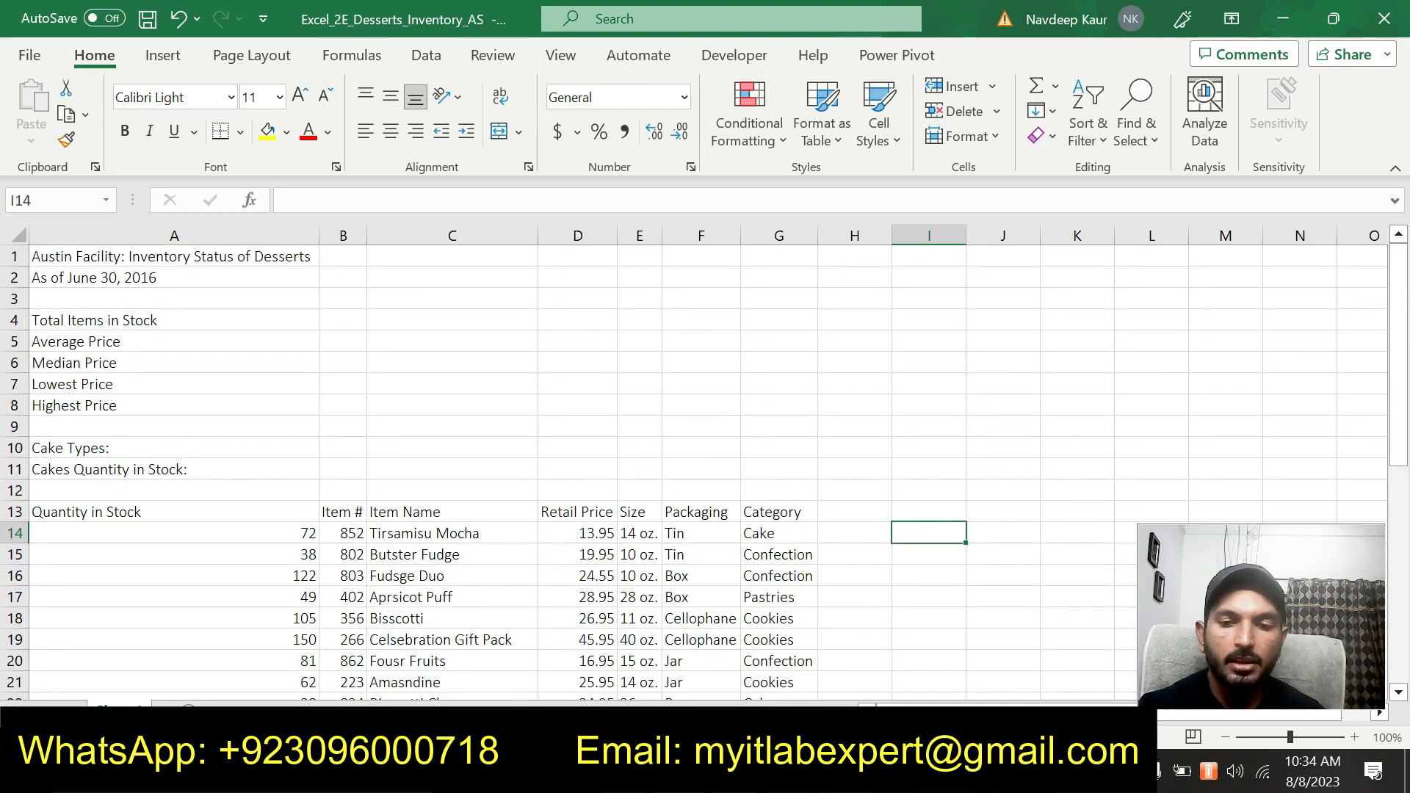
In the Word instructions, remove the green highlight from step 3 and highlight the step 4 instruction in bright green
key("alt+Tab")
left_click_drag(857, 467, 391, 429)
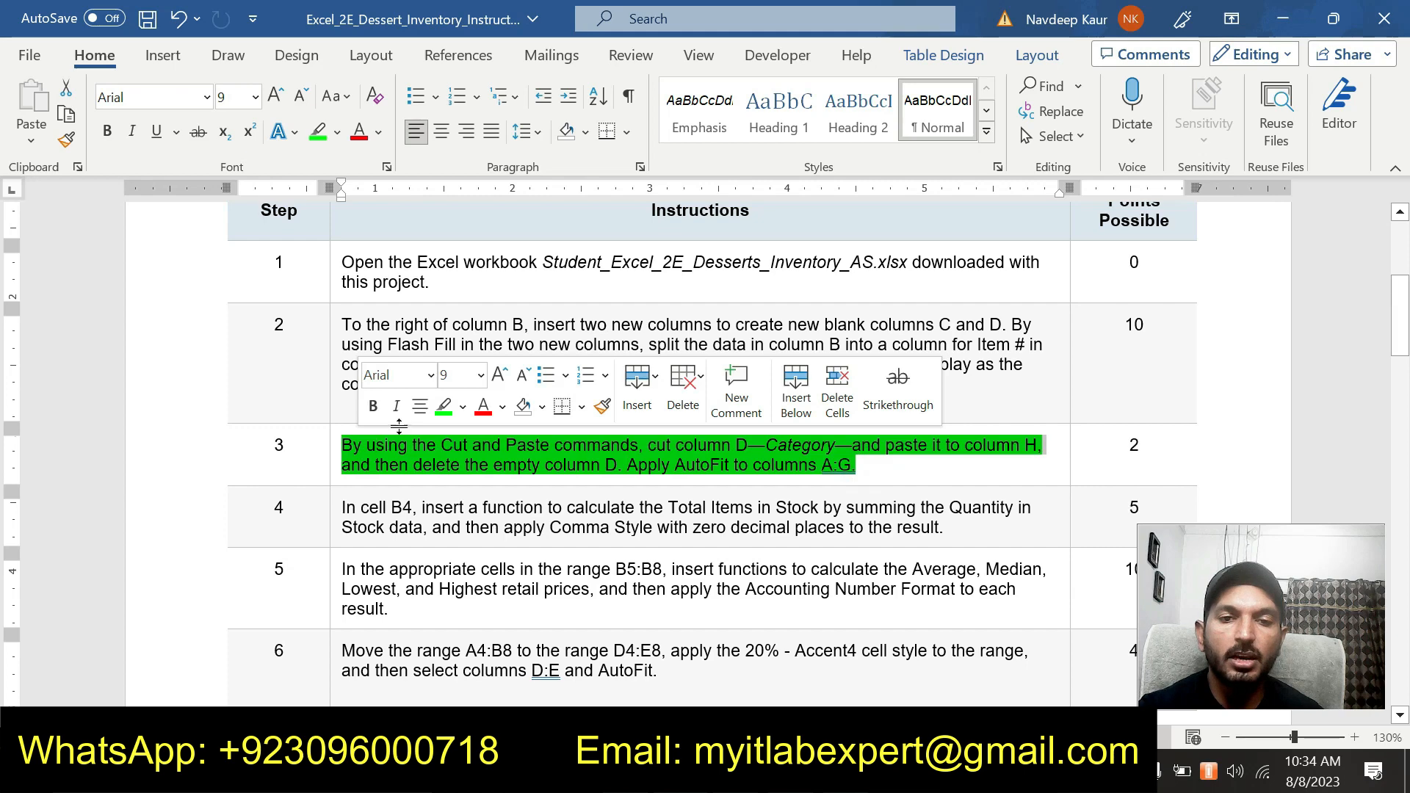
left_click(443, 406)
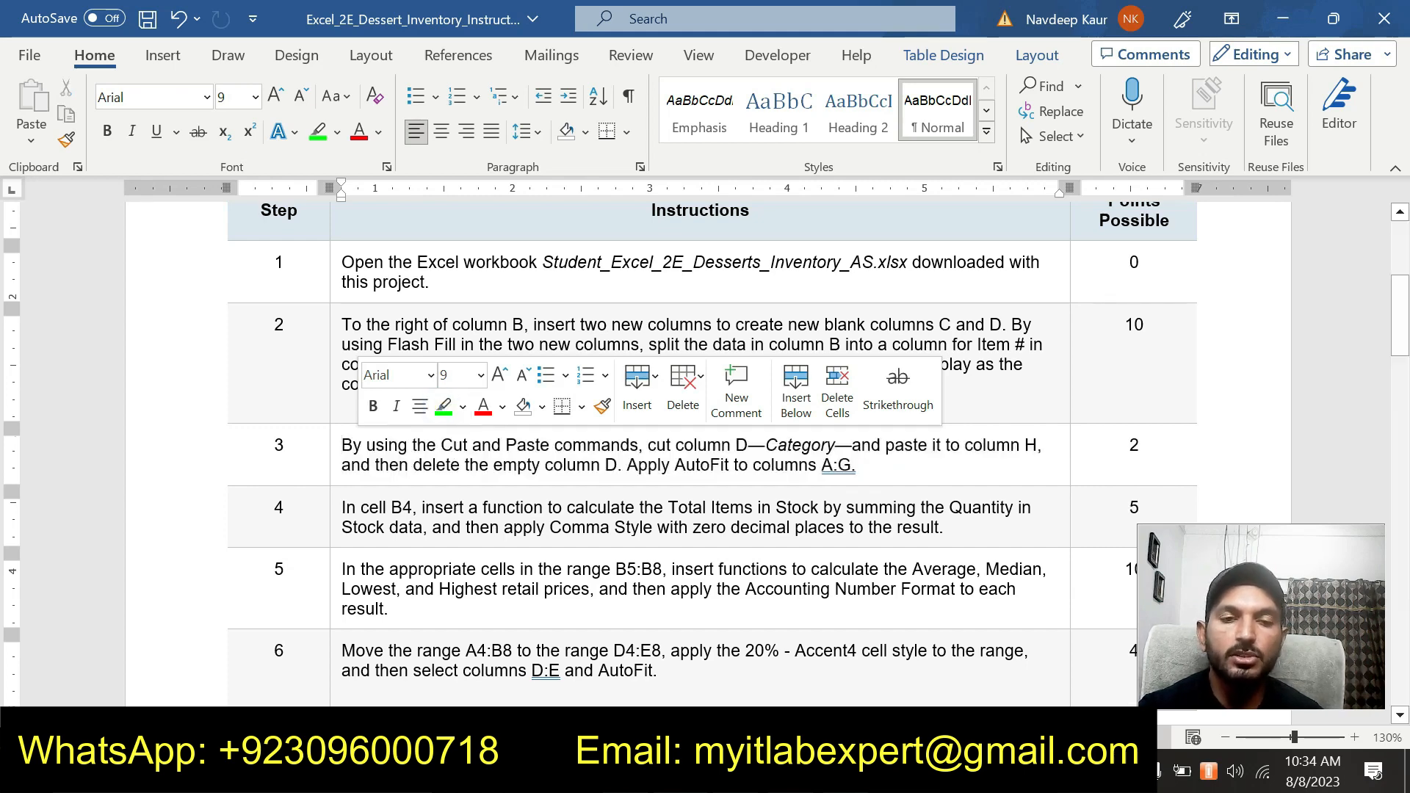
left_click_drag(946, 528, 342, 508)
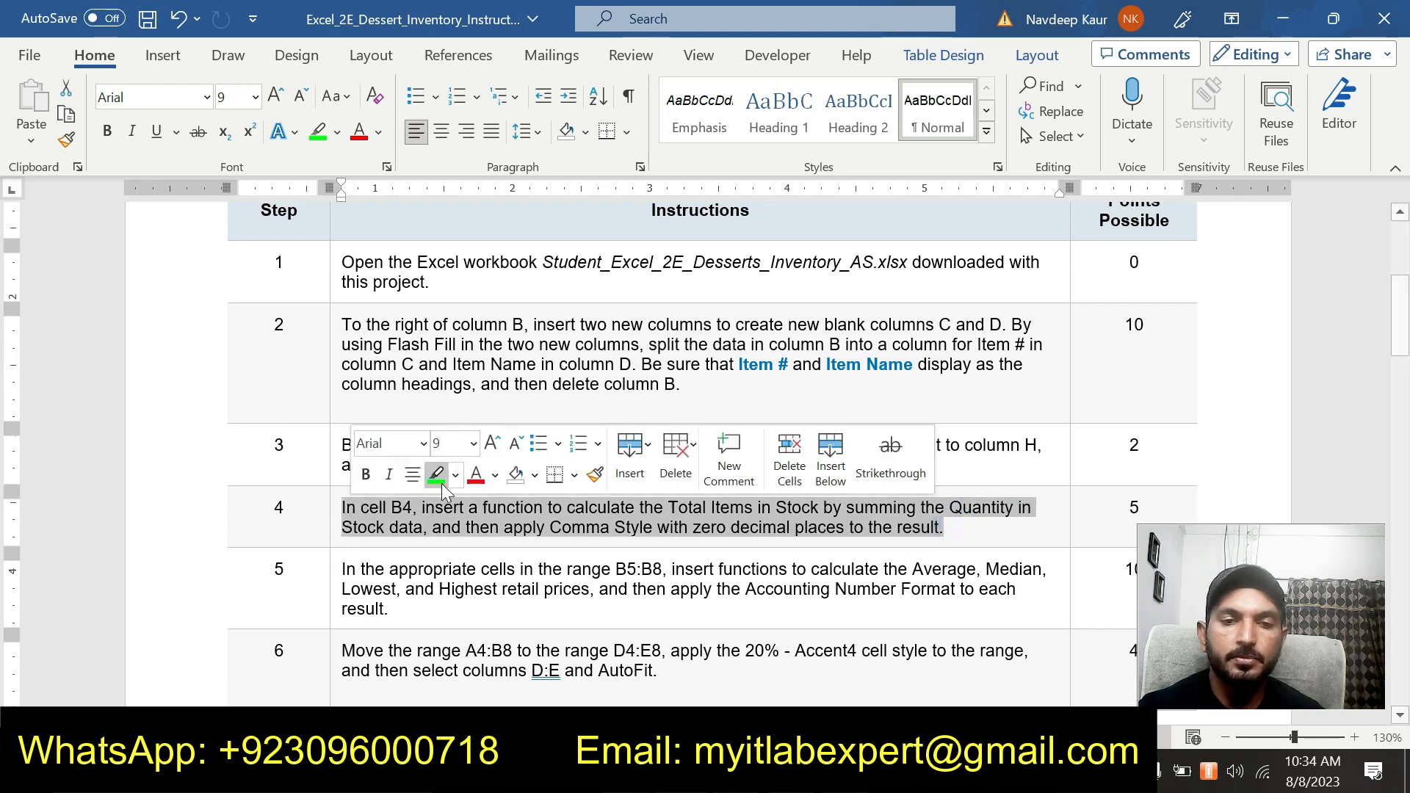
left_click(442, 483)
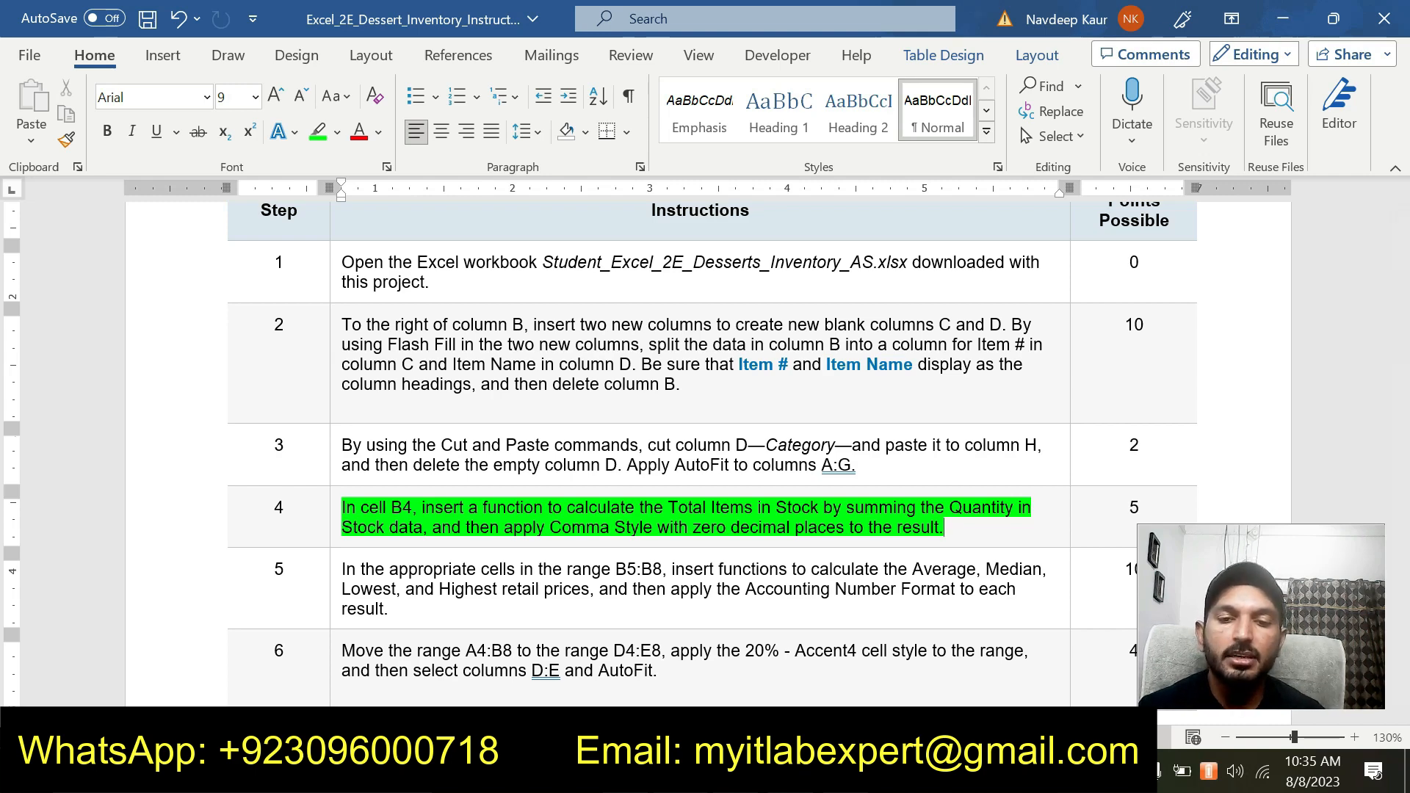
Compare the step 4 instruction in Word with the summary labels and Quantity in Stock data in the Excel worksheet
key("alt+Tab")
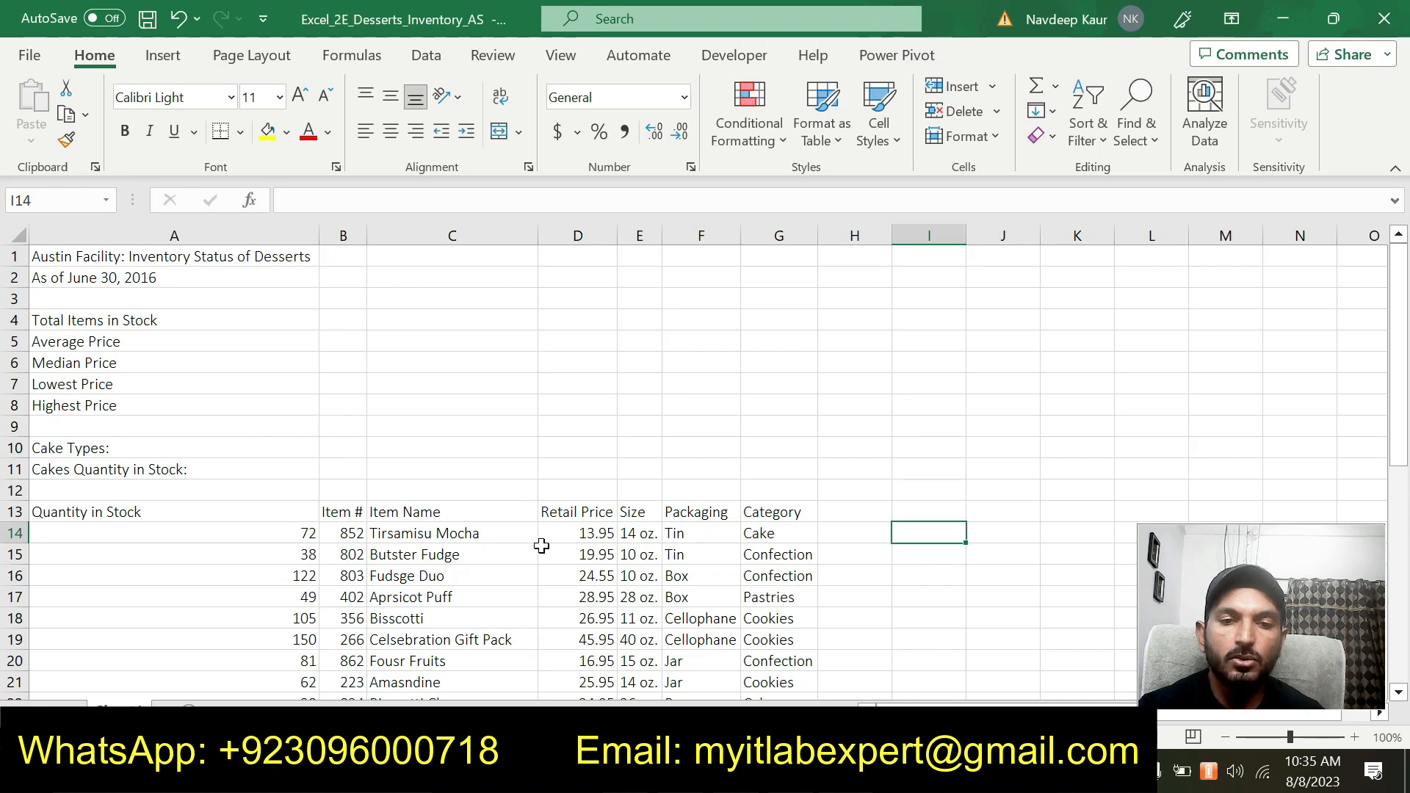
scroll(614, 557, "down", 4)
scroll(606, 559, "up", 1)
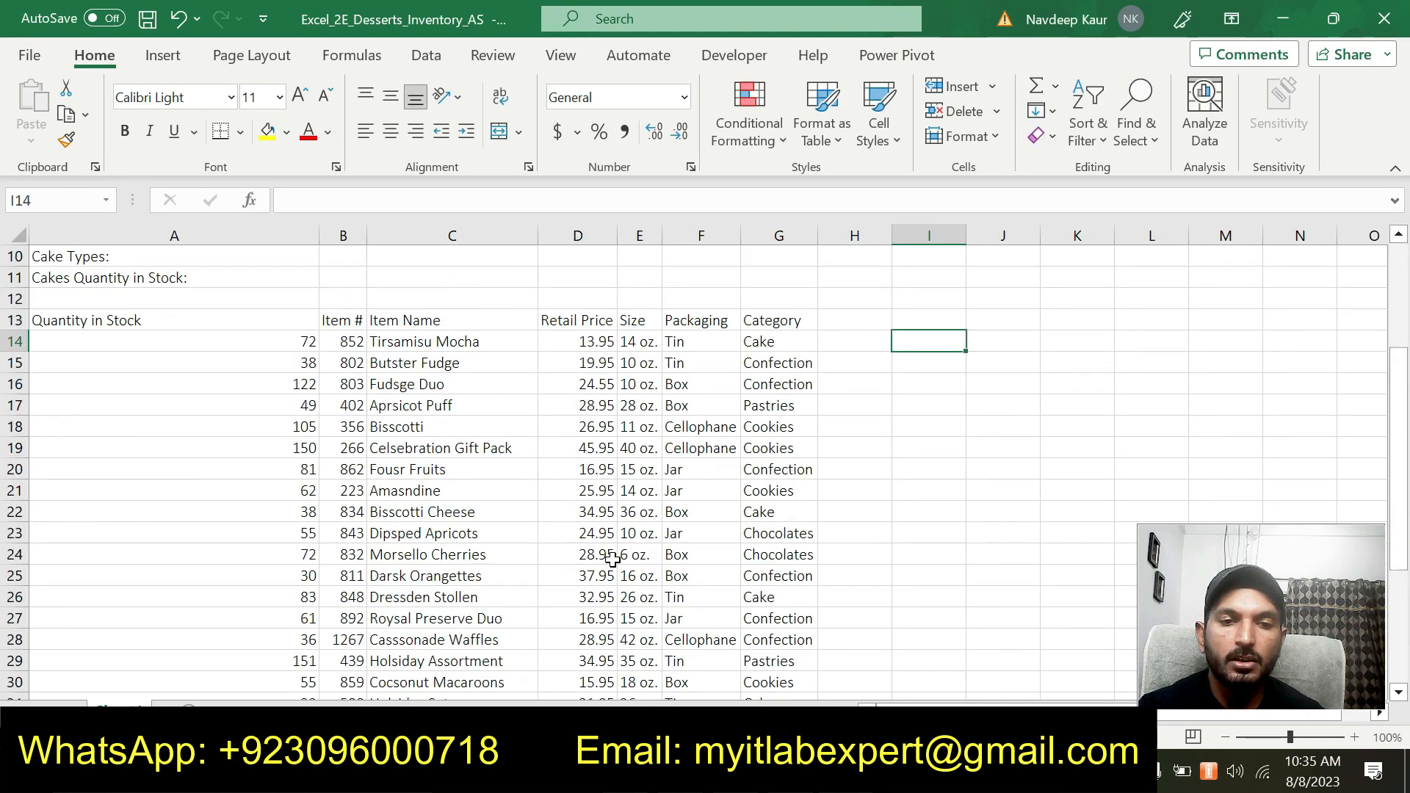
scroll(601, 560, "up", 1)
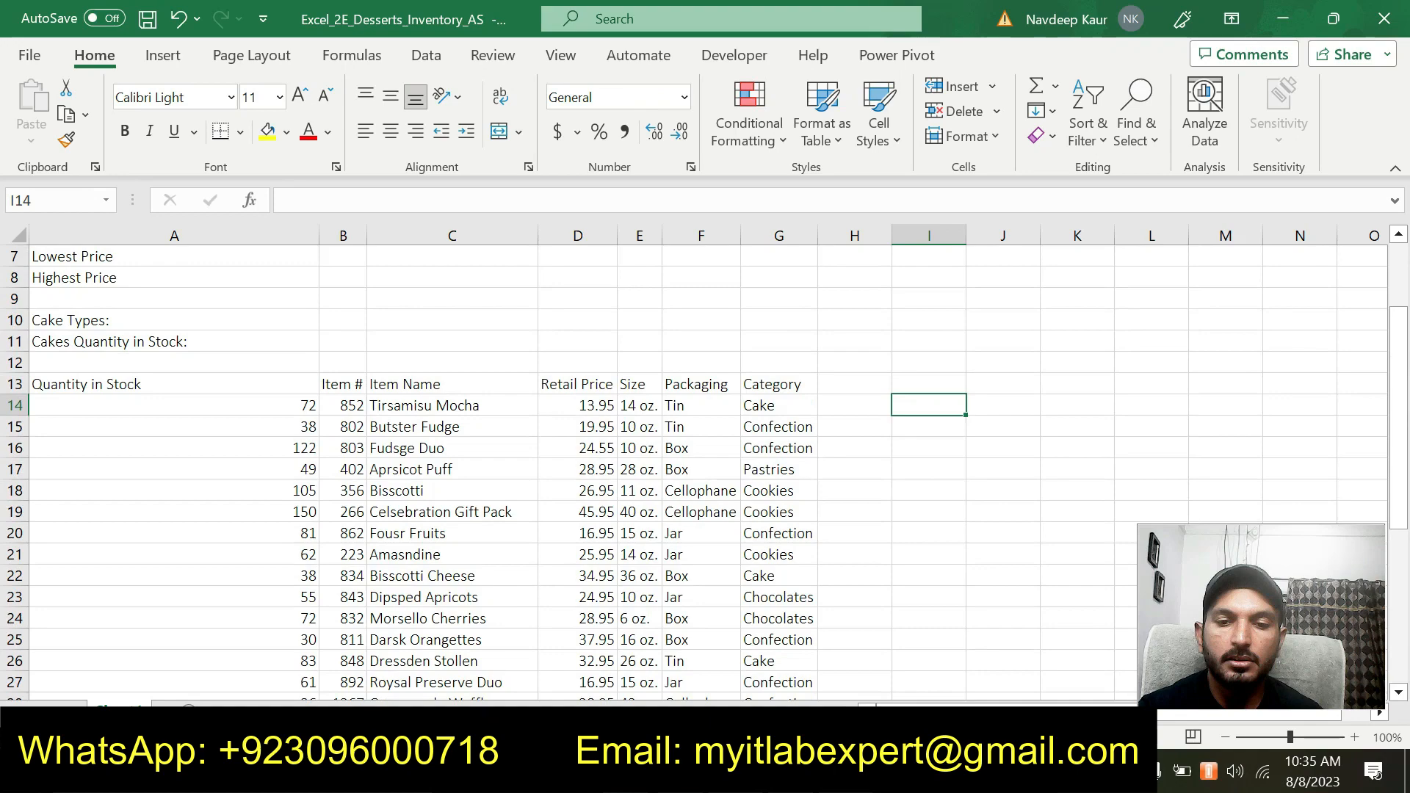
key("alt+Tab")
key("alt+Tab")
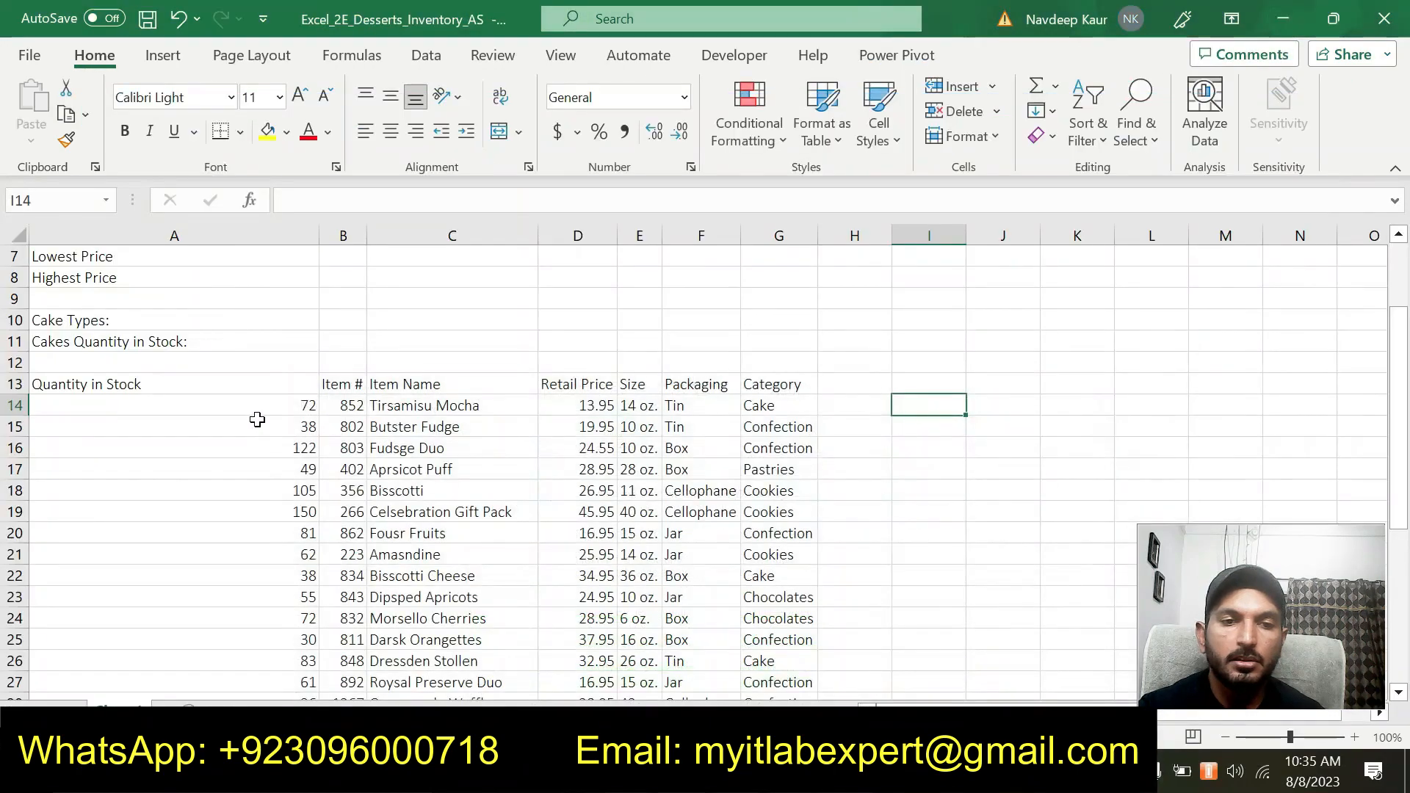
scroll(256, 418, "up", 2)
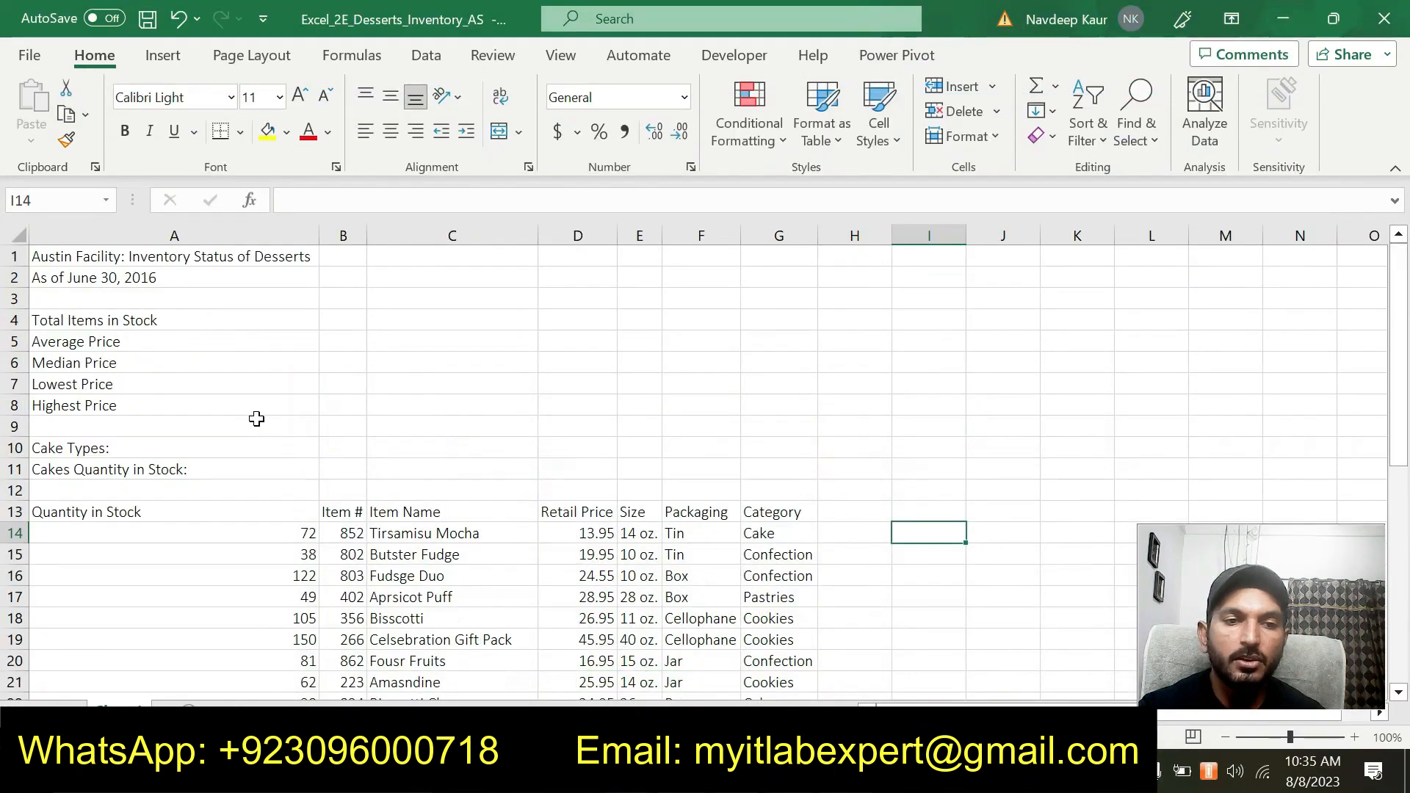
Review the Quantity in Stock values in column A, selecting them from cell A14 downward
left_click(349, 318)
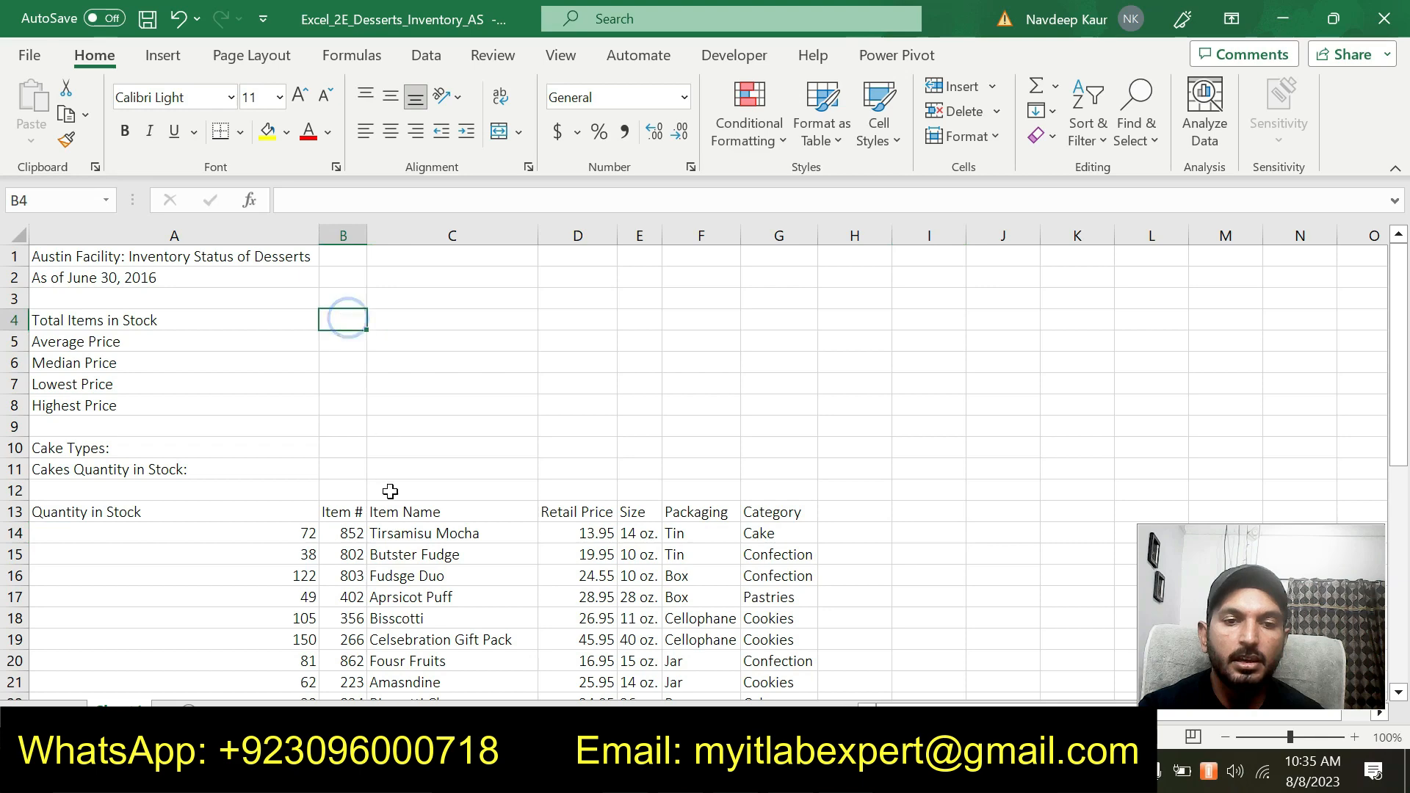
scroll(390, 492, "down", 3)
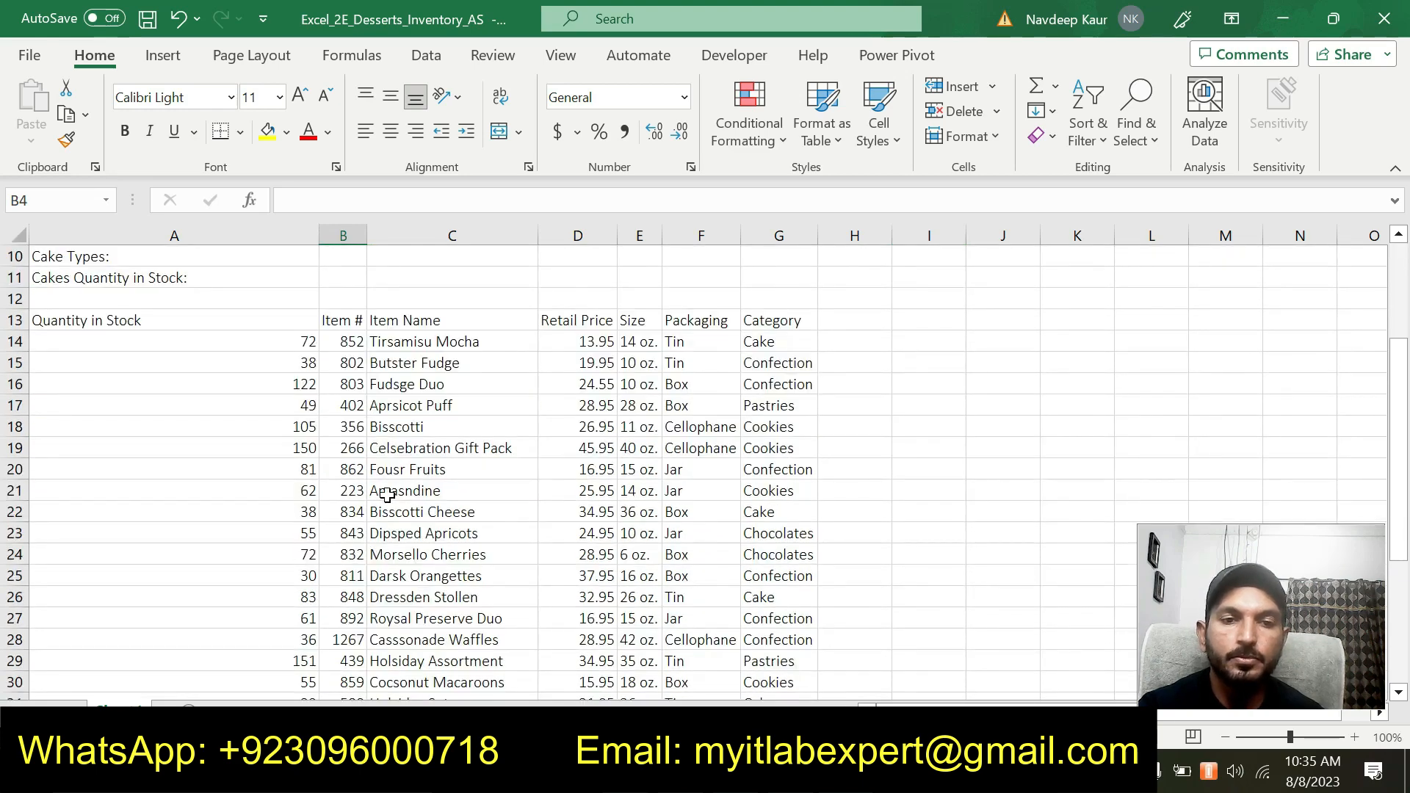
scroll(330, 384, "up", 3)
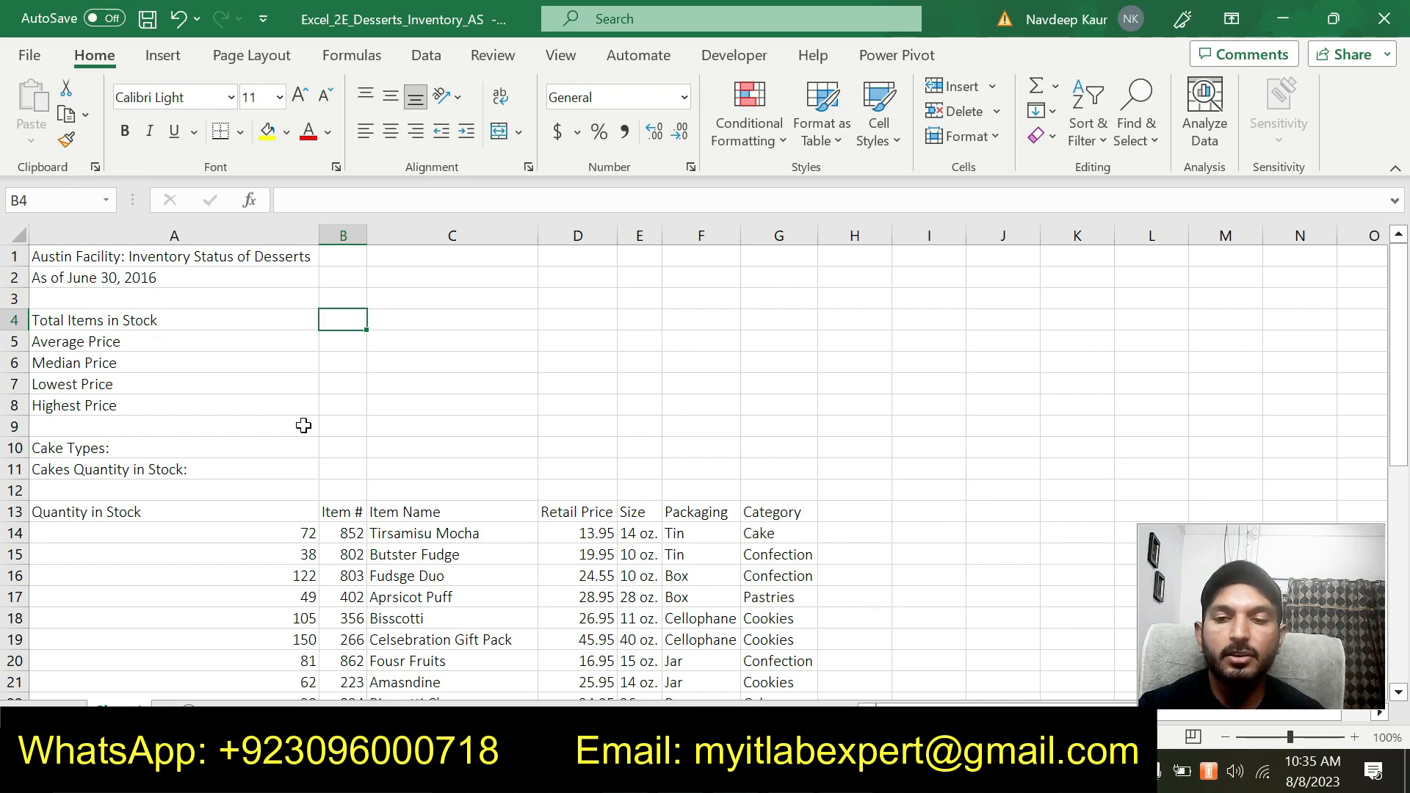
scroll(225, 377, "down", 2)
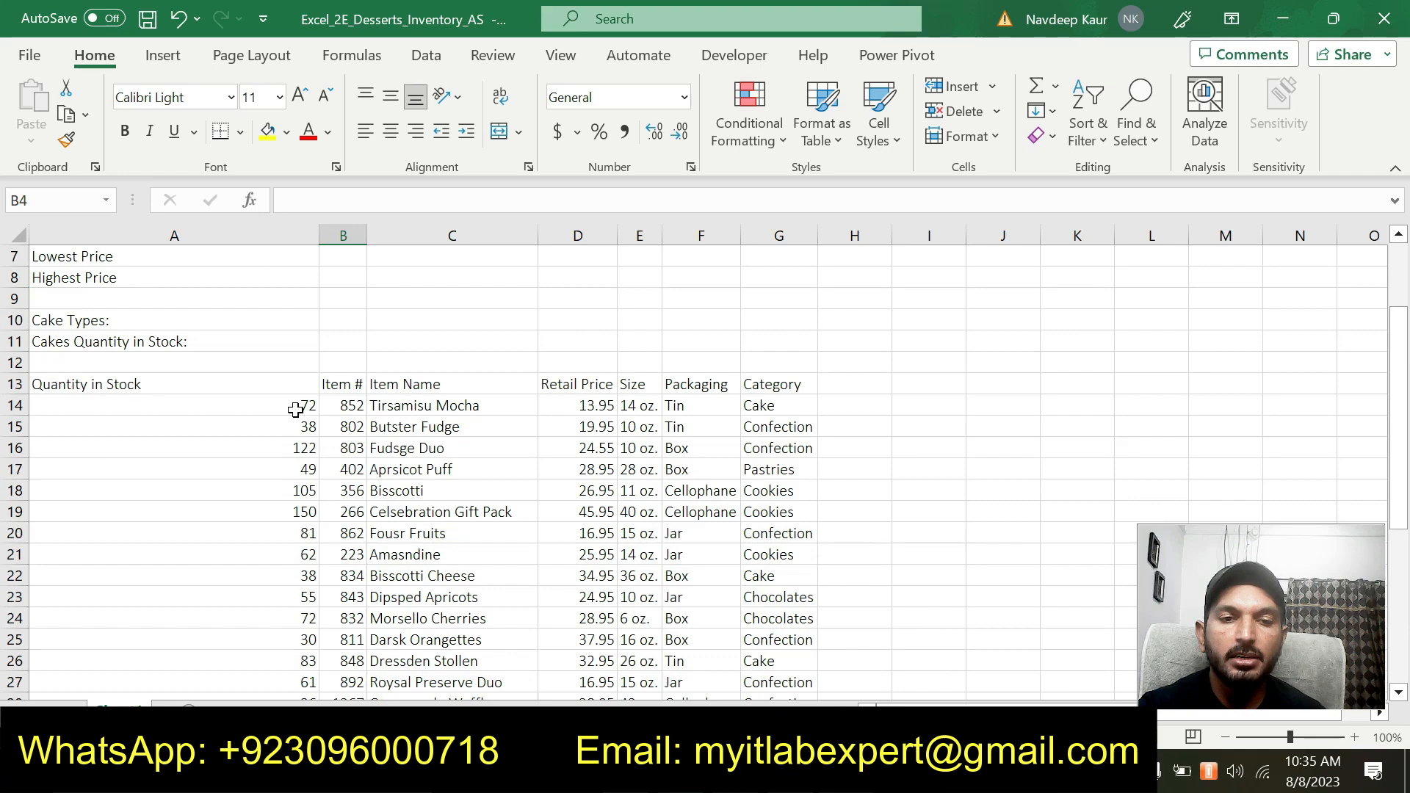
left_click_drag(296, 406, 306, 639)
scroll(451, 618, "up", 8)
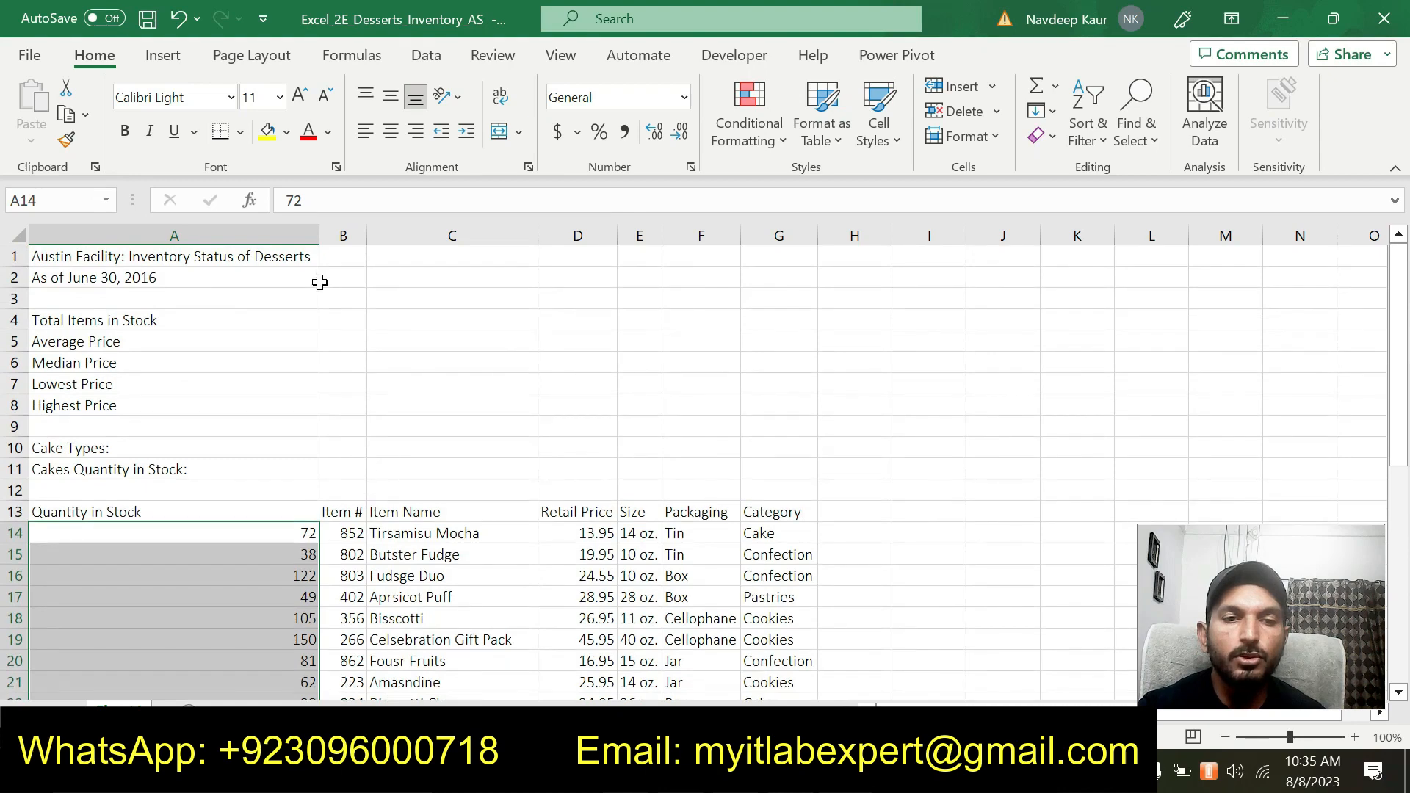
Calculate Total Items in Stock in cell B4 with the formula =SUM(A14:A42)
left_click(348, 324)
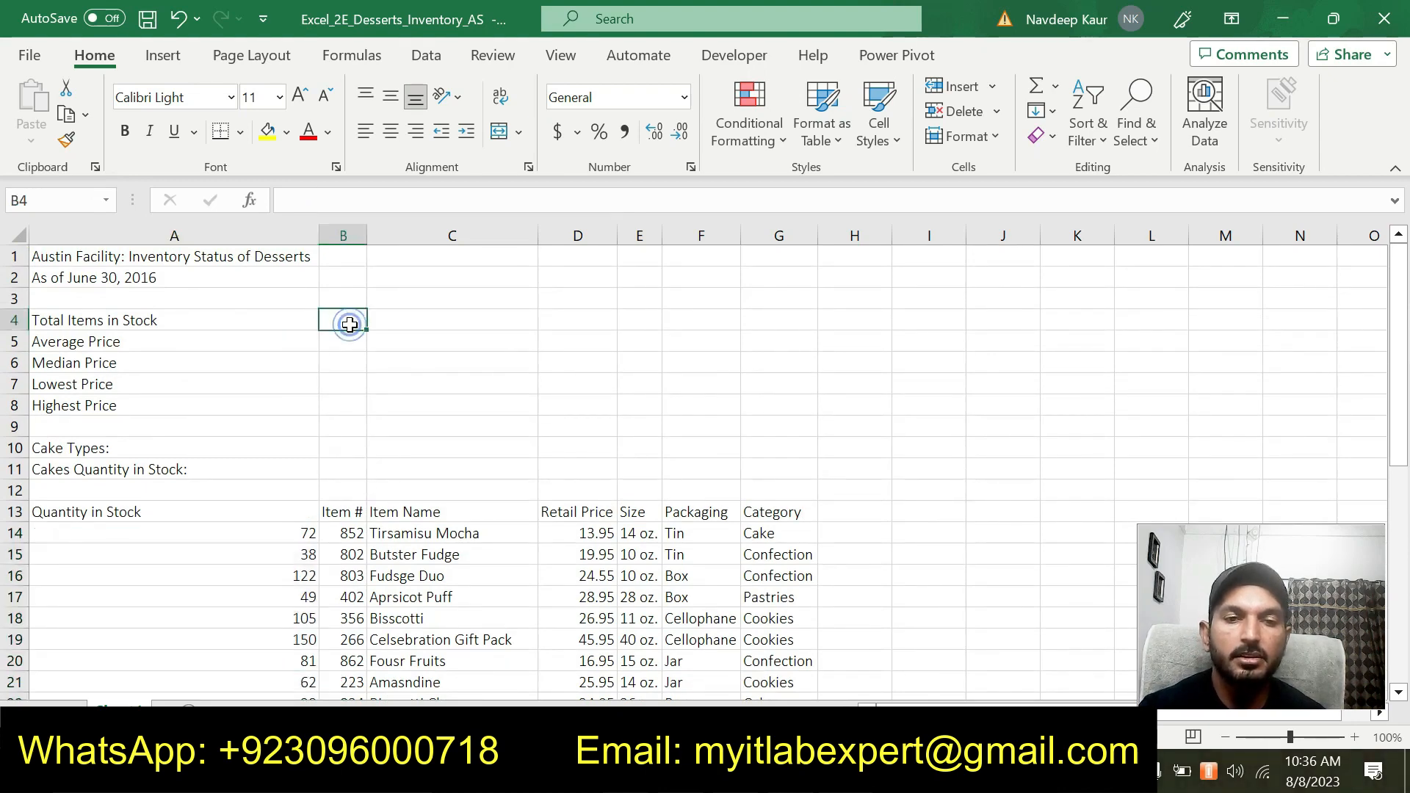
type("=sum")
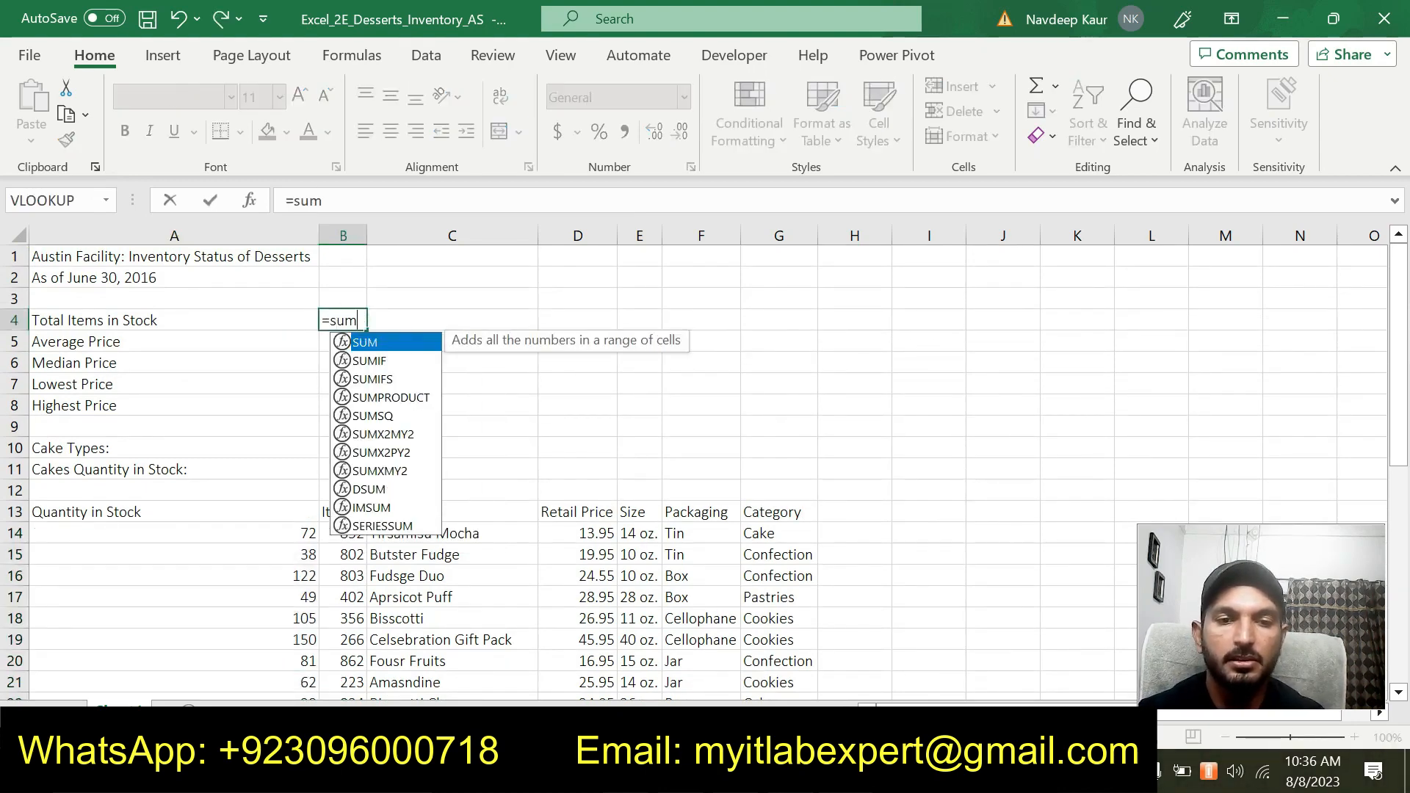
double_click(390, 342)
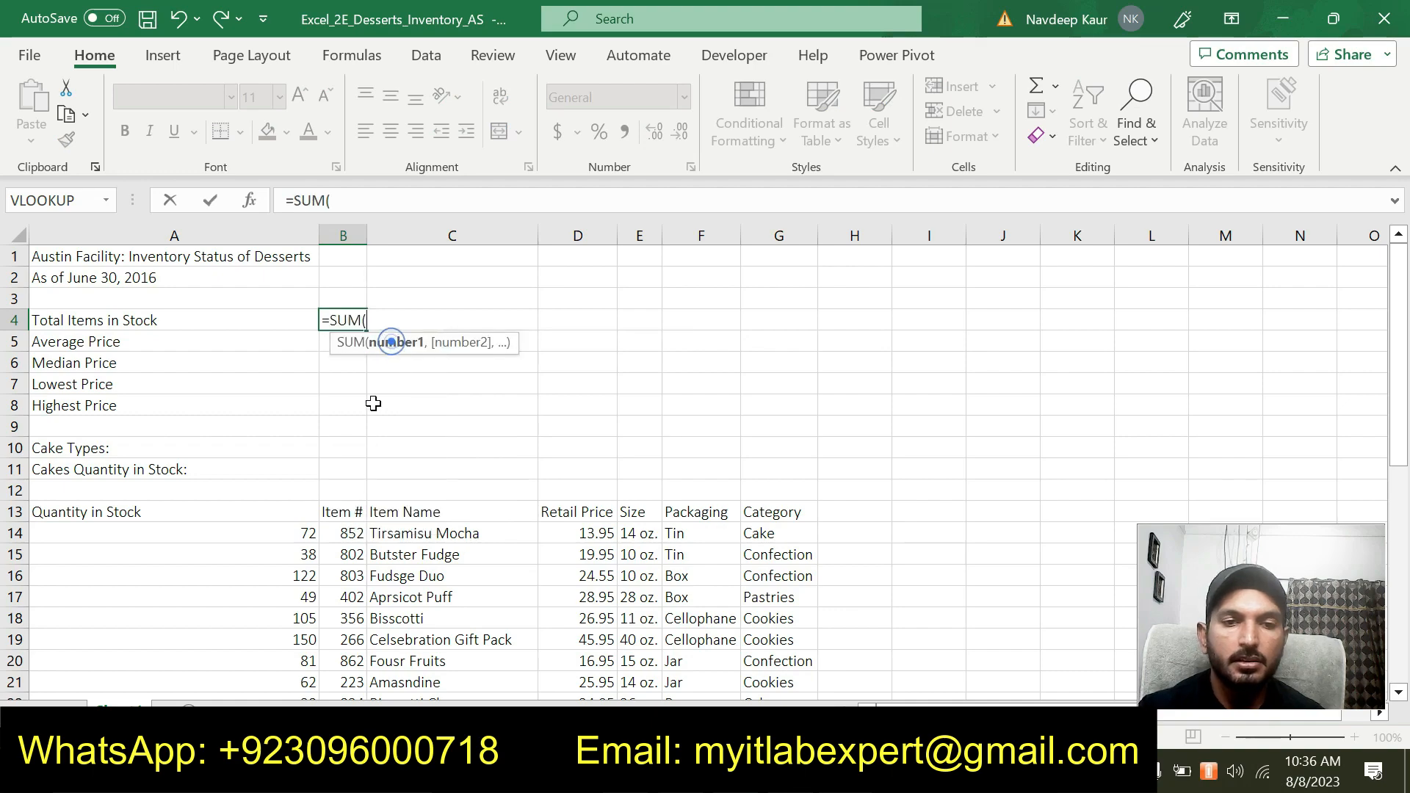
scroll(262, 509, "down", 3)
left_click_drag(299, 339, 258, 607)
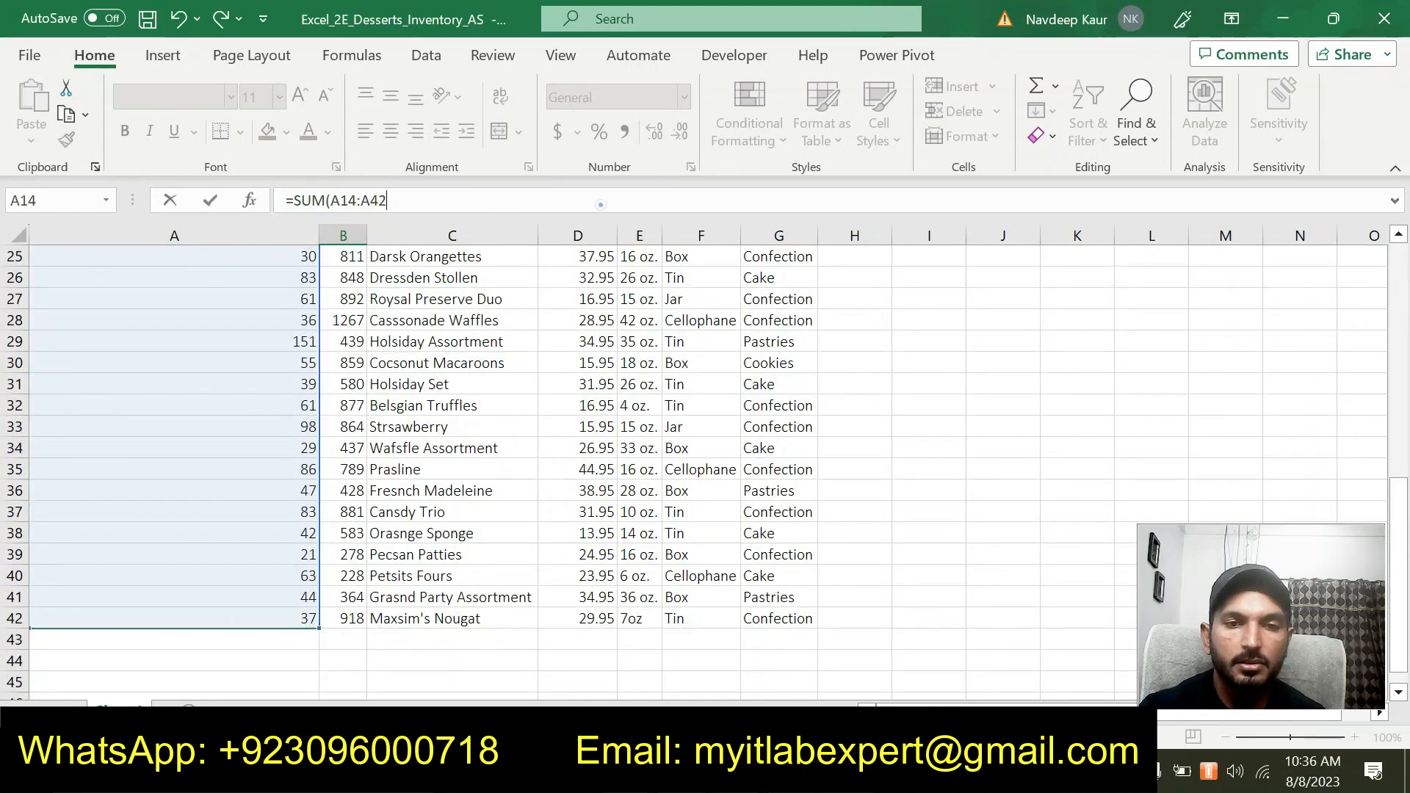
type(")")
key("Return")
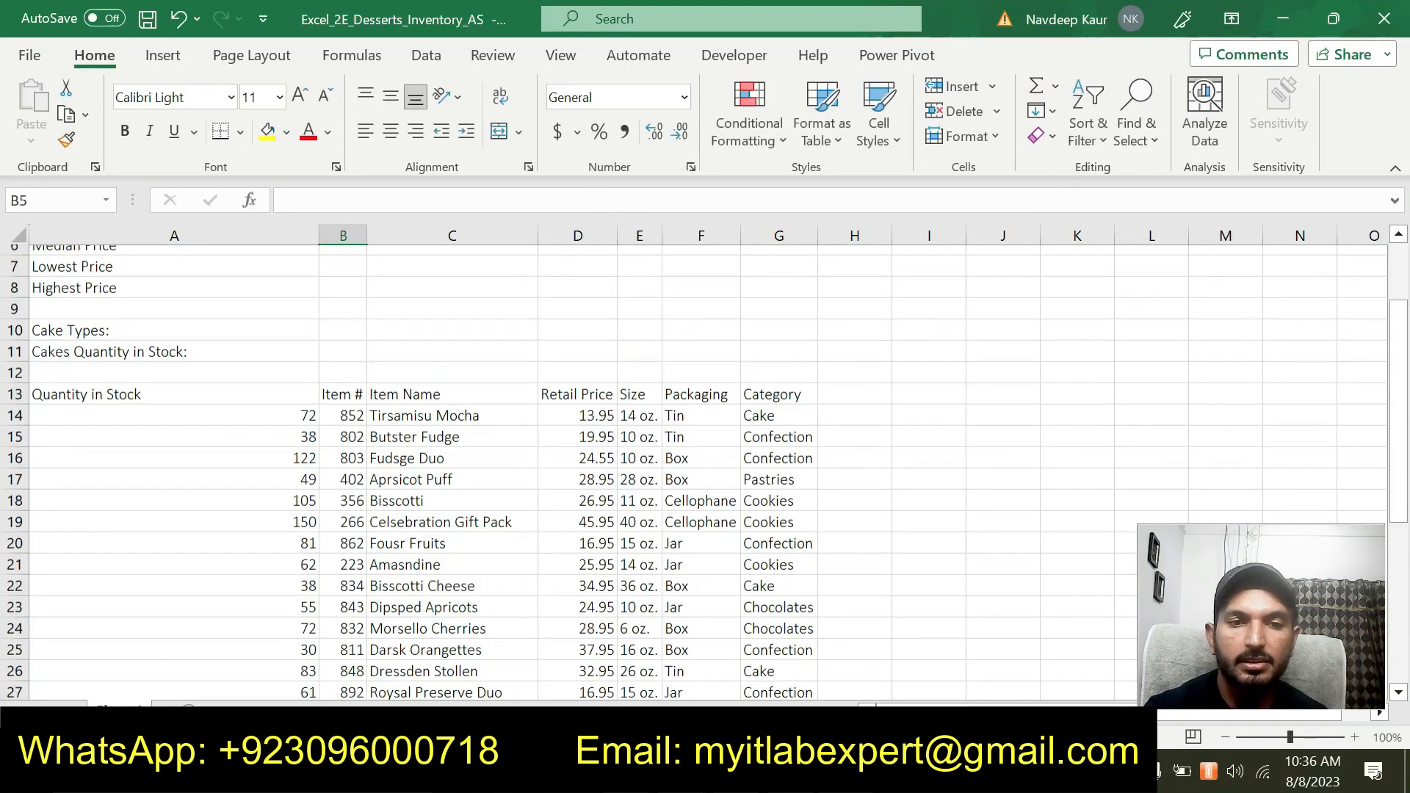
scroll(354, 362, "up", 2)
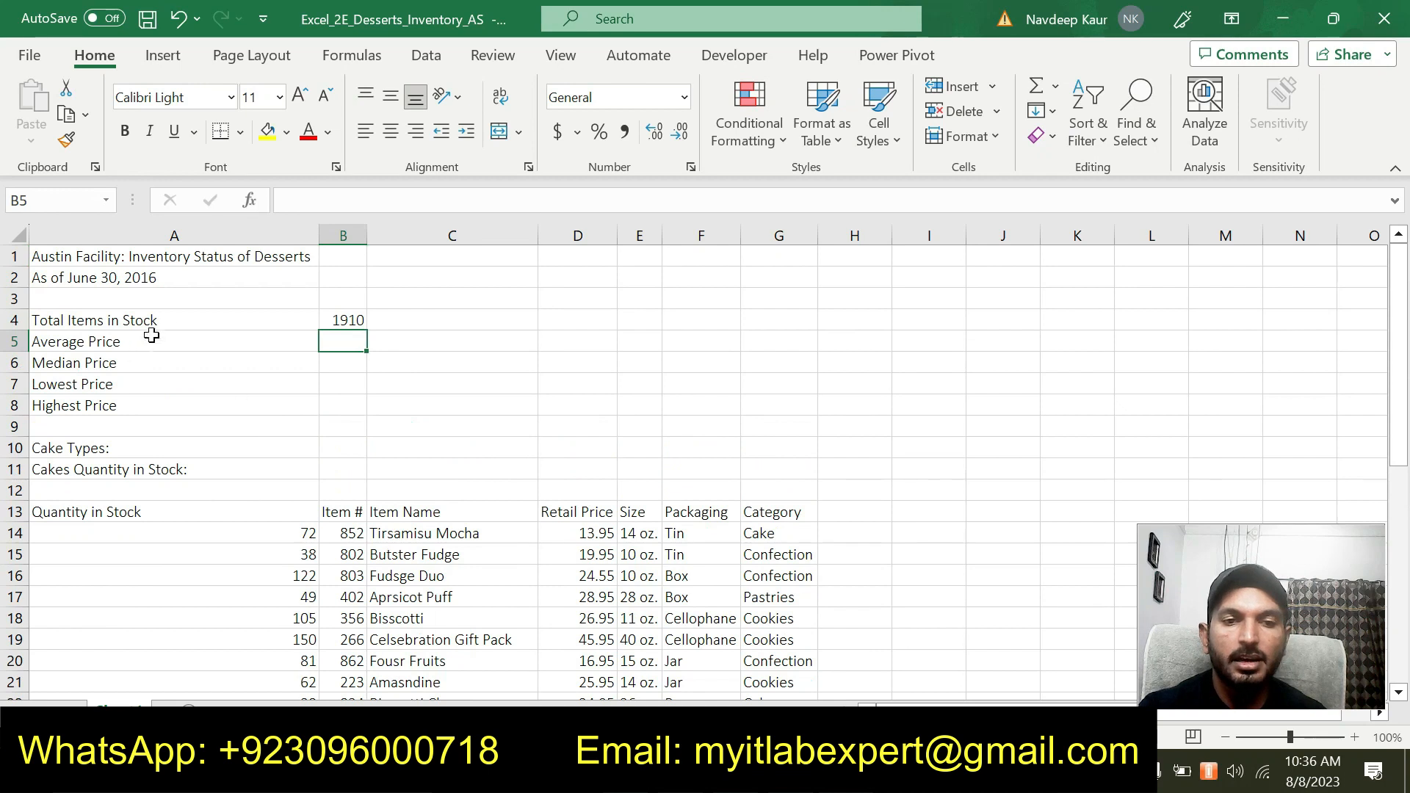
Check the Total Items in Stock formula in cell B4 against the Quantity in Stock column
left_click(327, 320)
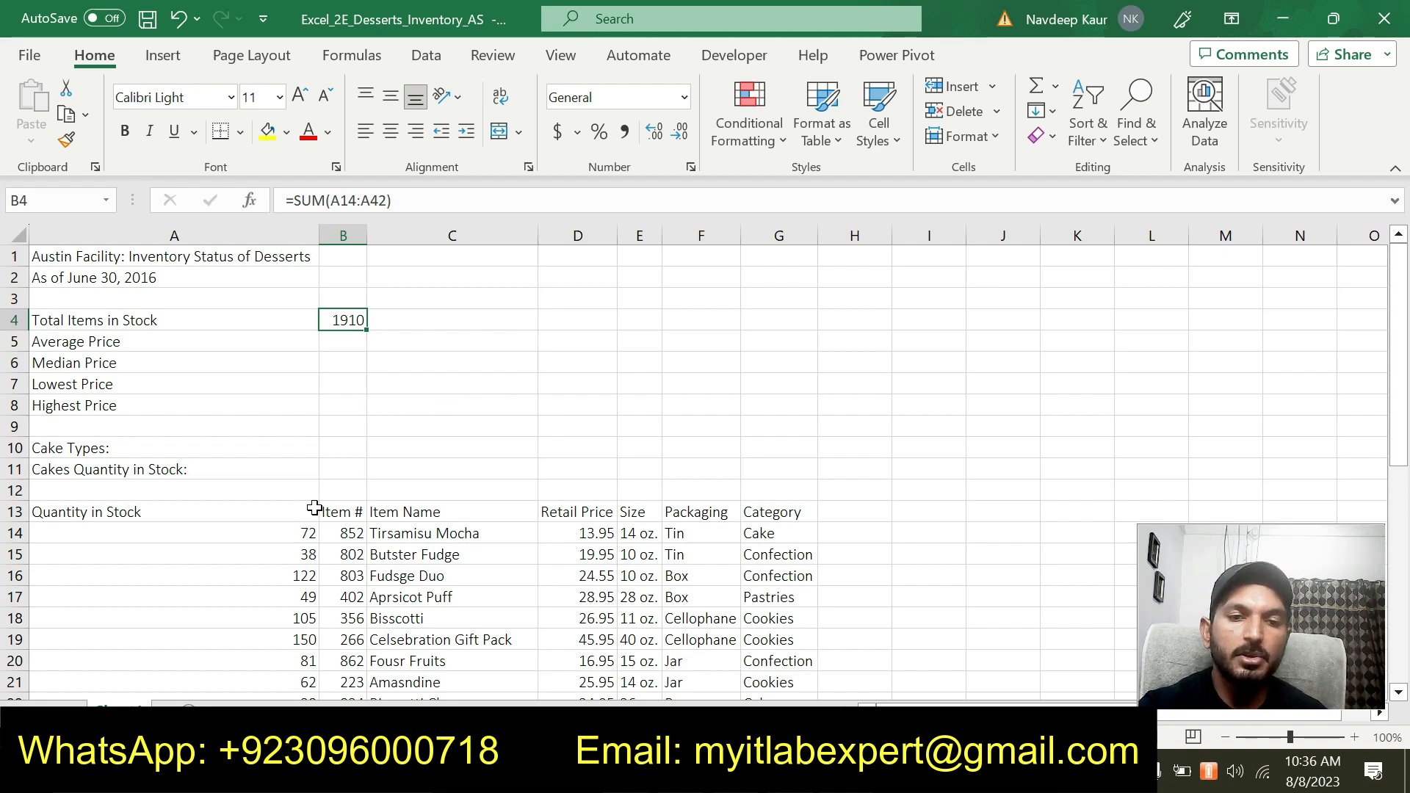
scroll(316, 514, "down", 1)
scroll(293, 624, "down", 3)
scroll(309, 639, "up", 3)
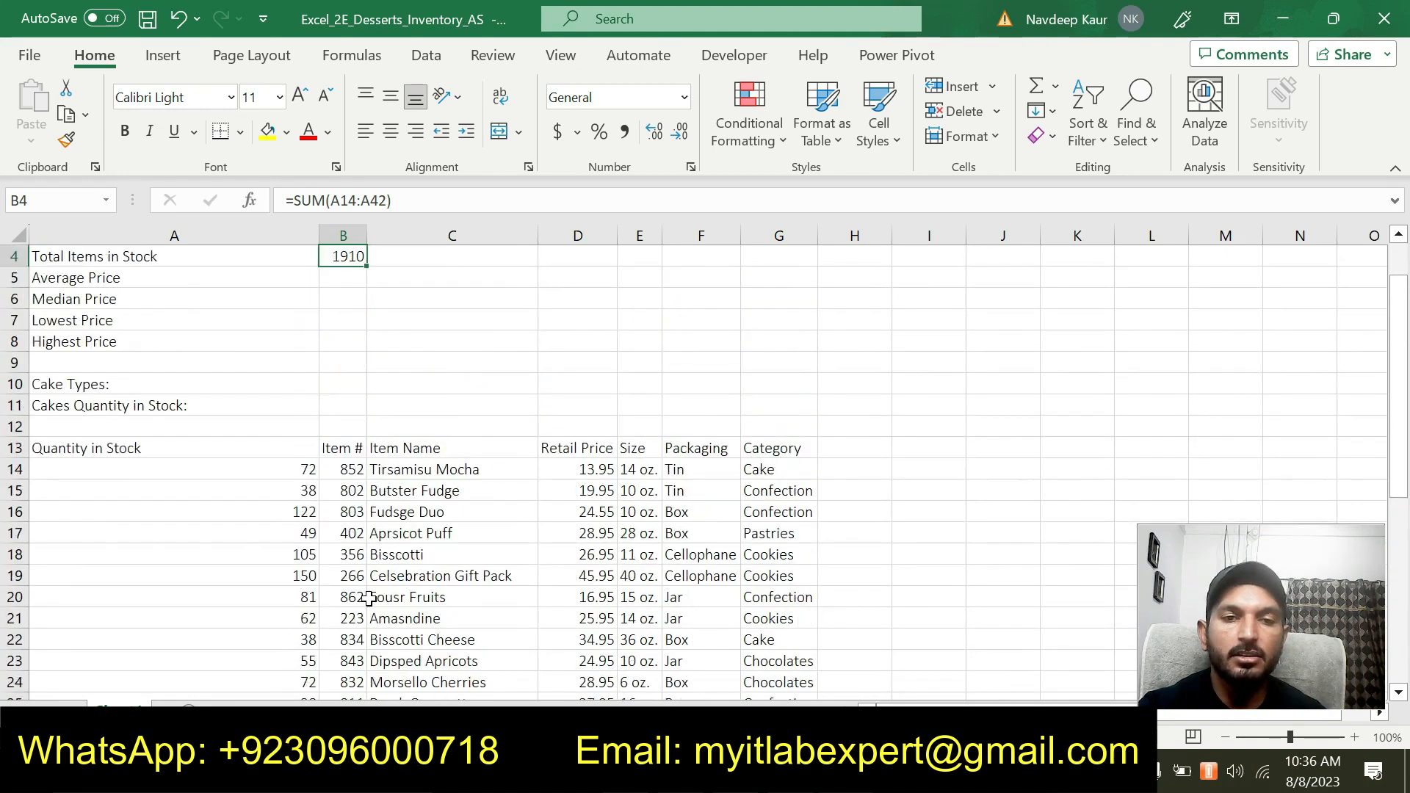
scroll(326, 623, "up", 1)
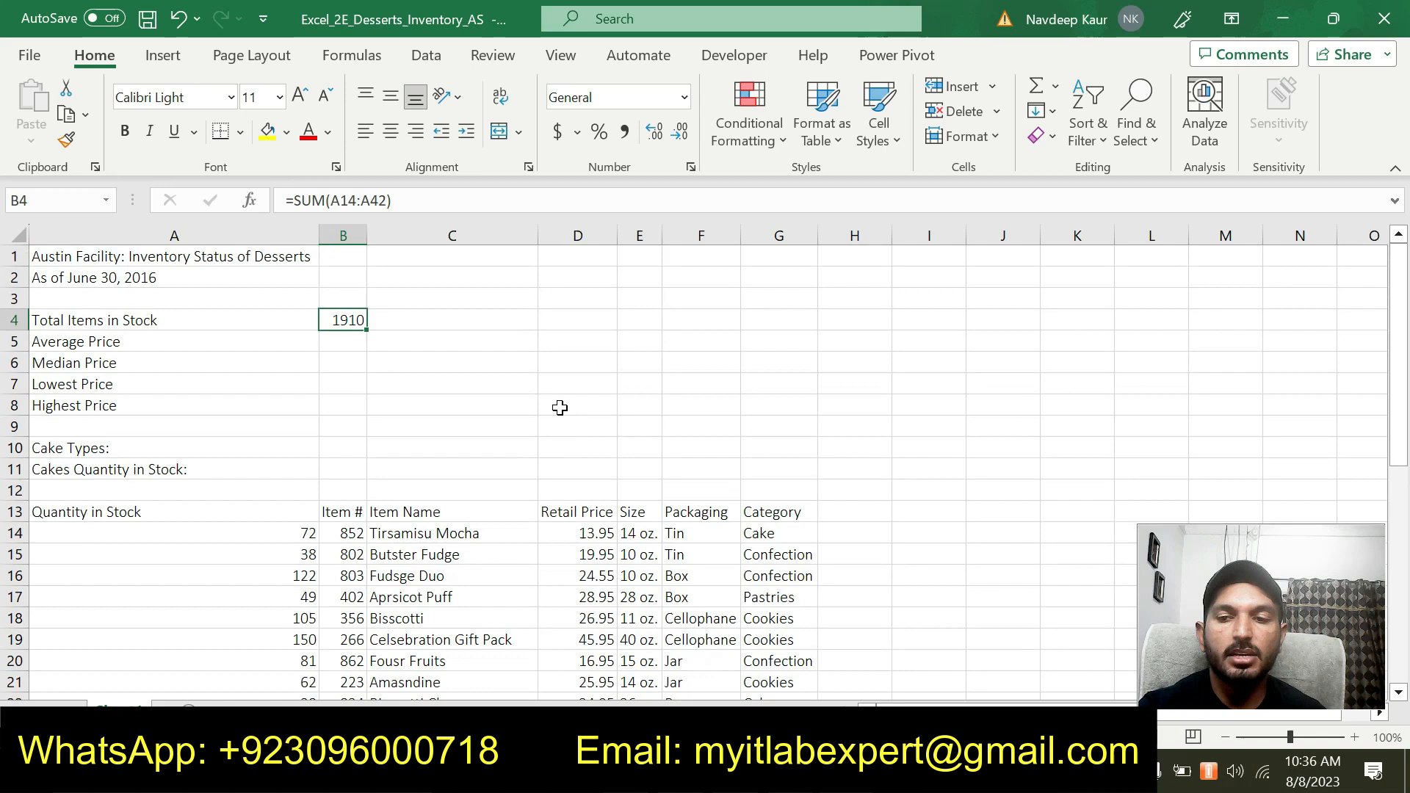
In the Word instructions, remove the green highlight from step 4 and highlight the step 5 instruction in bright green
left_click(470, 359)
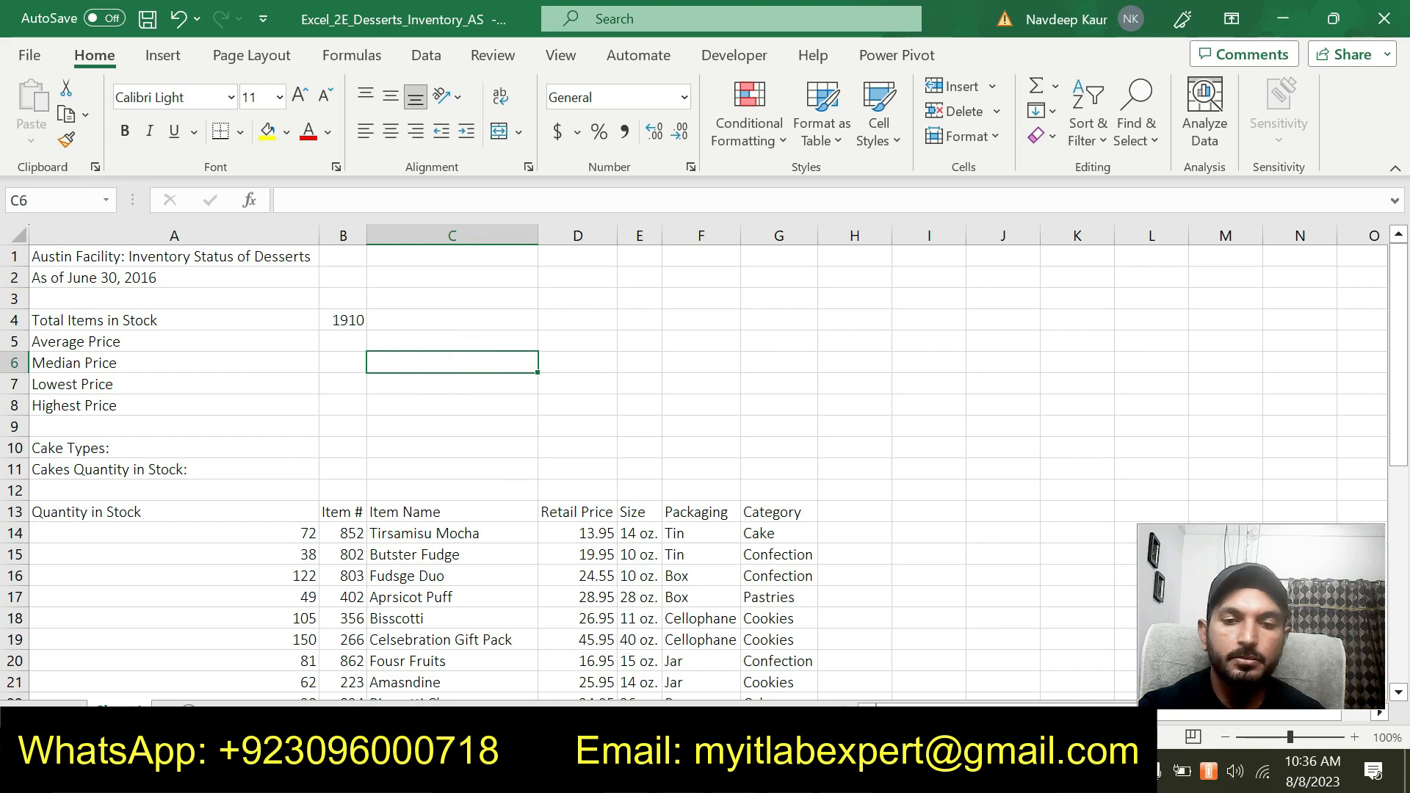
key("alt+Tab")
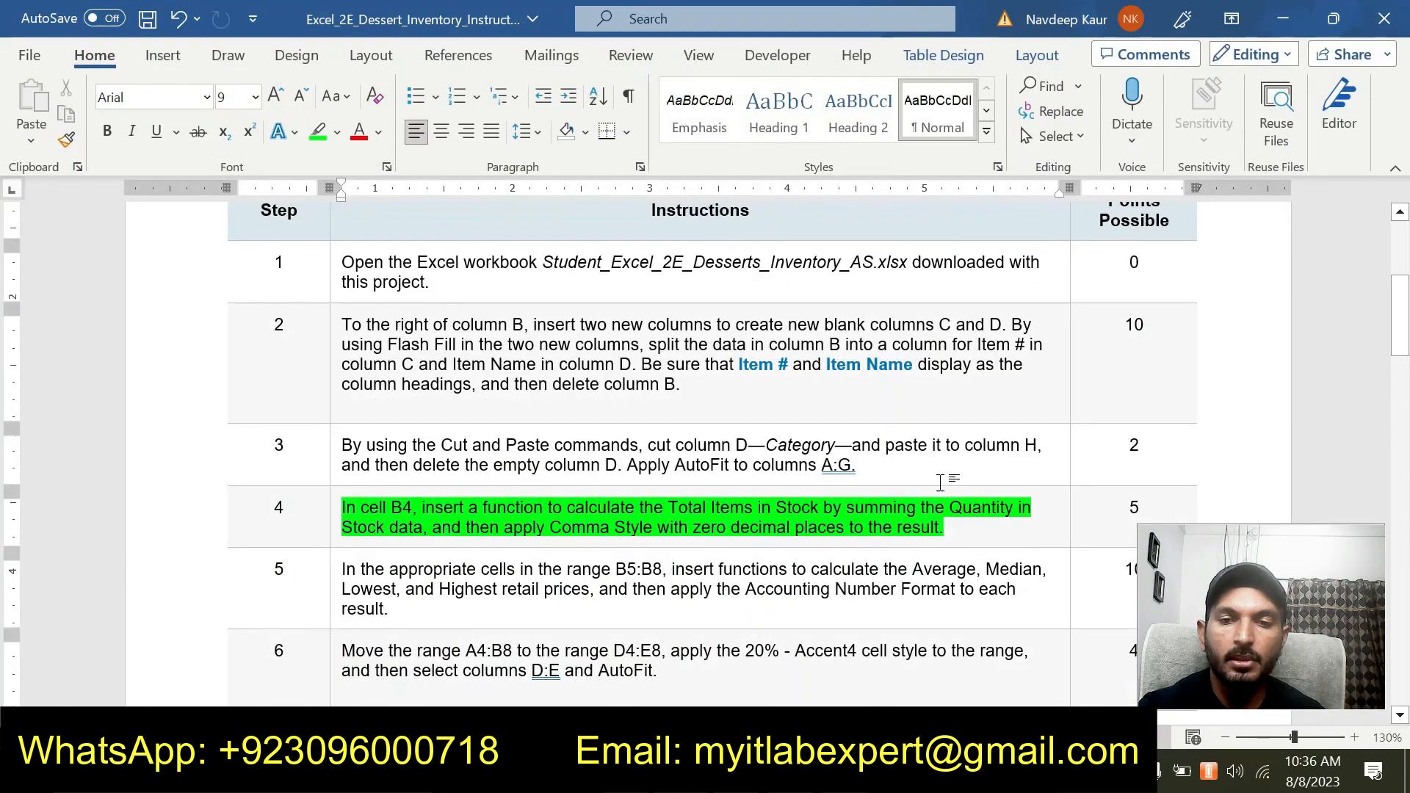
left_click_drag(946, 529, 342, 509)
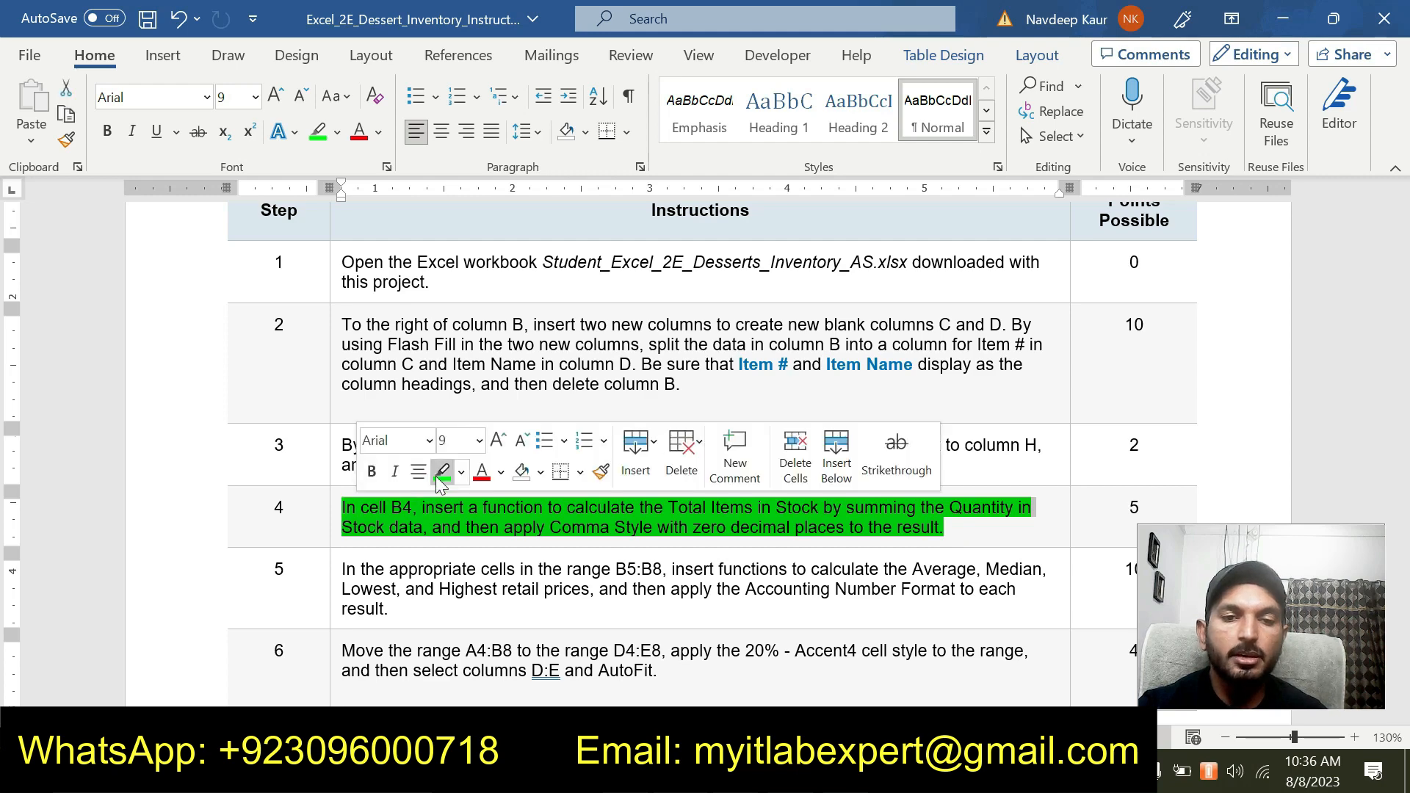
left_click(439, 473)
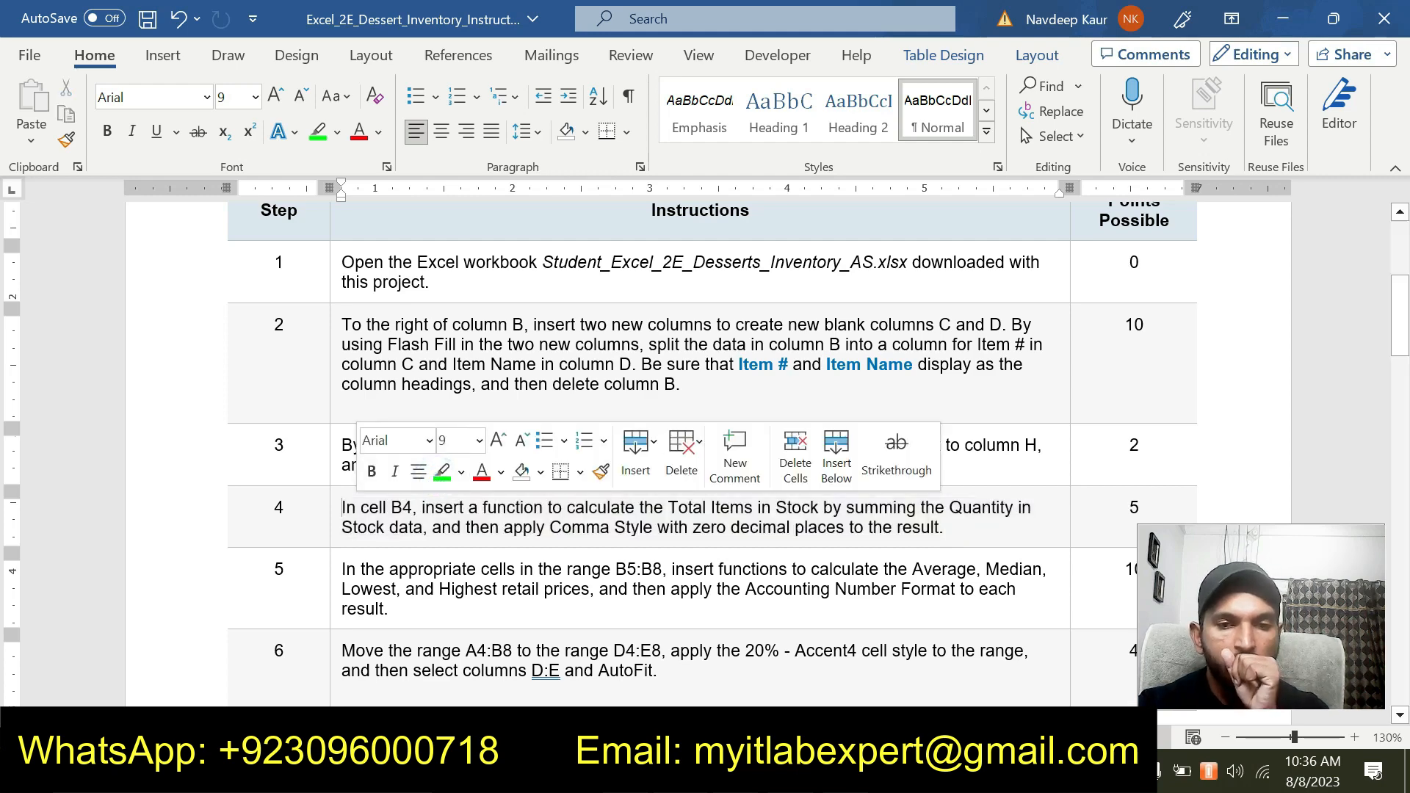
key("alt+Tab")
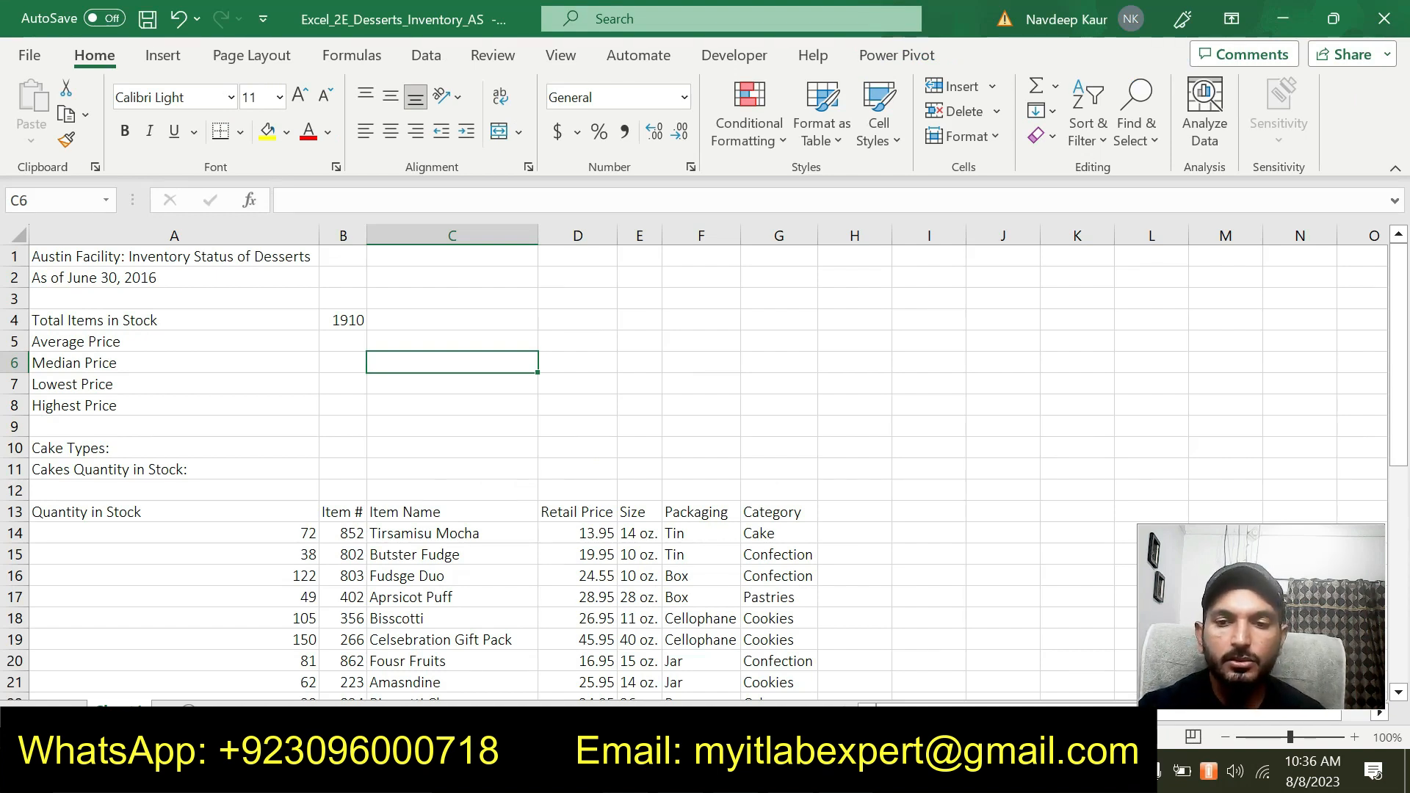
key("alt+Tab")
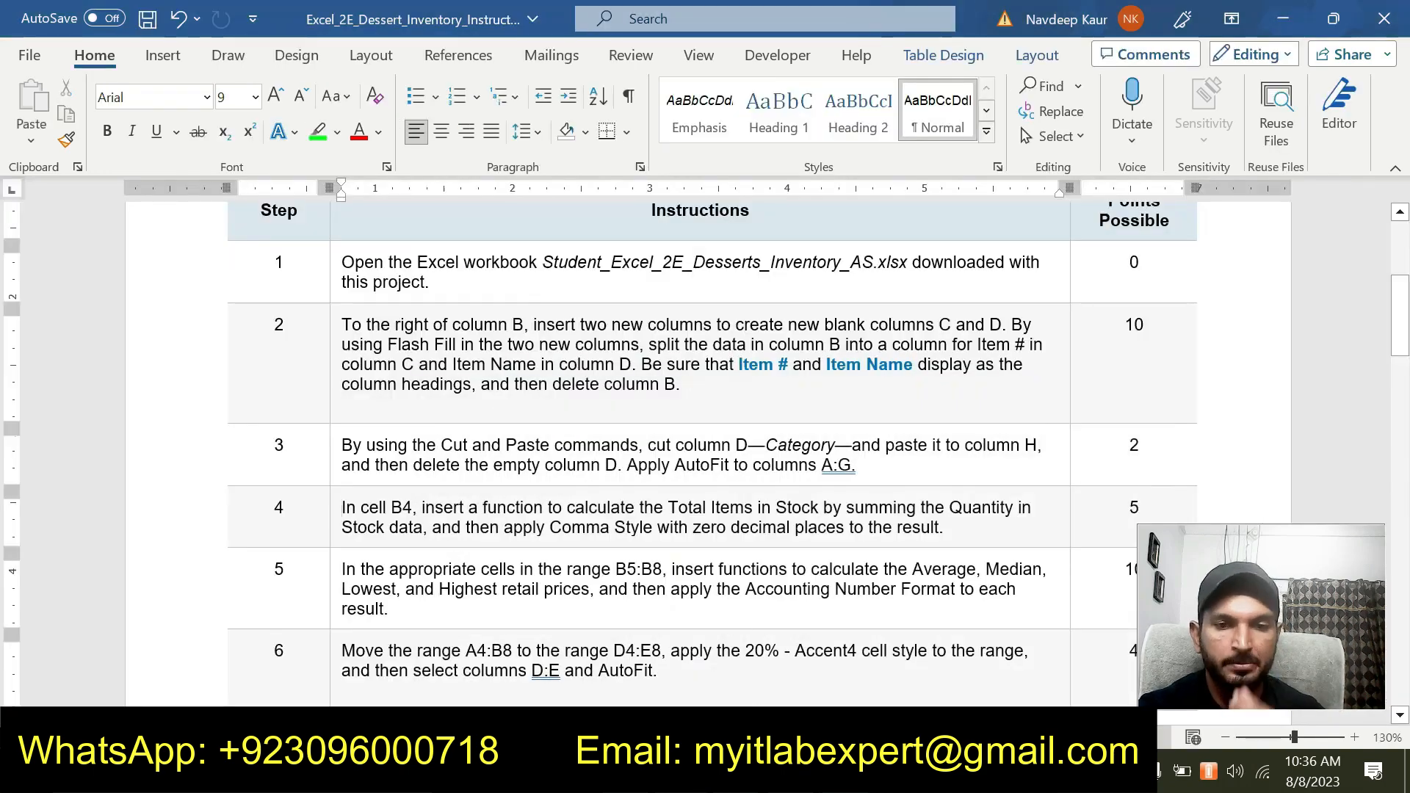
left_click_drag(389, 608, 342, 570)
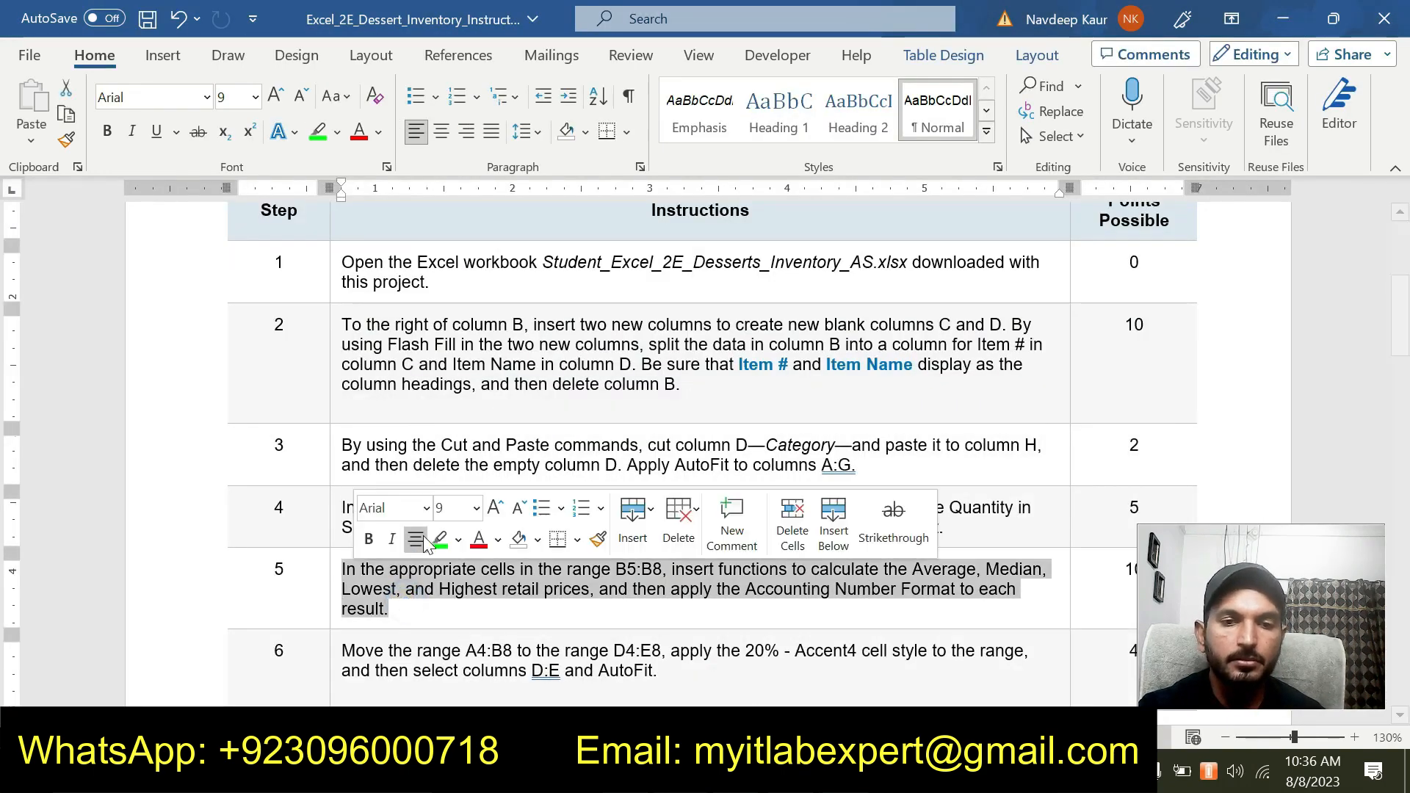
left_click(437, 539)
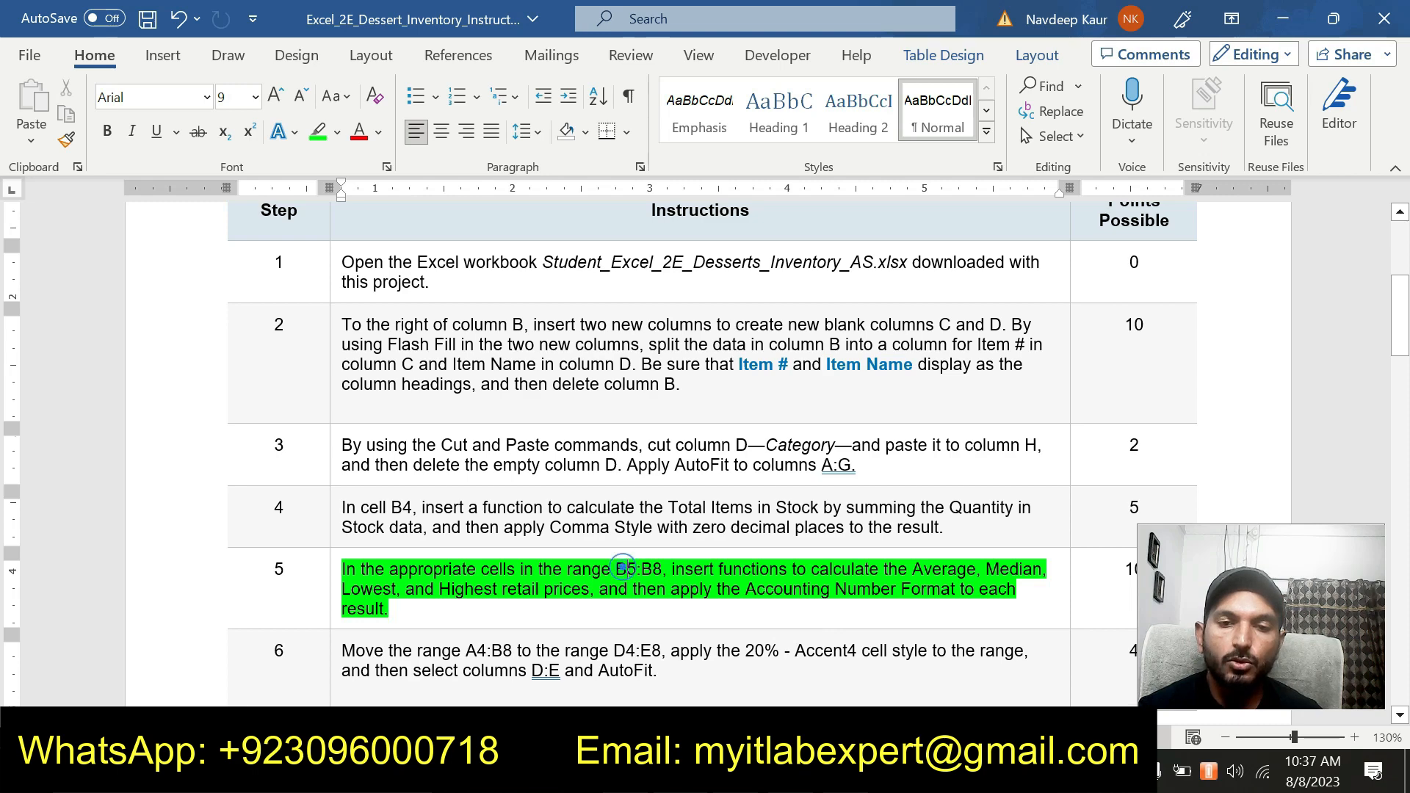
In the Excel worksheet, calculate the Average Price in cell B5 by averaging the retail prices in D14:D42 with AVERAGE
key("alt+Tab")
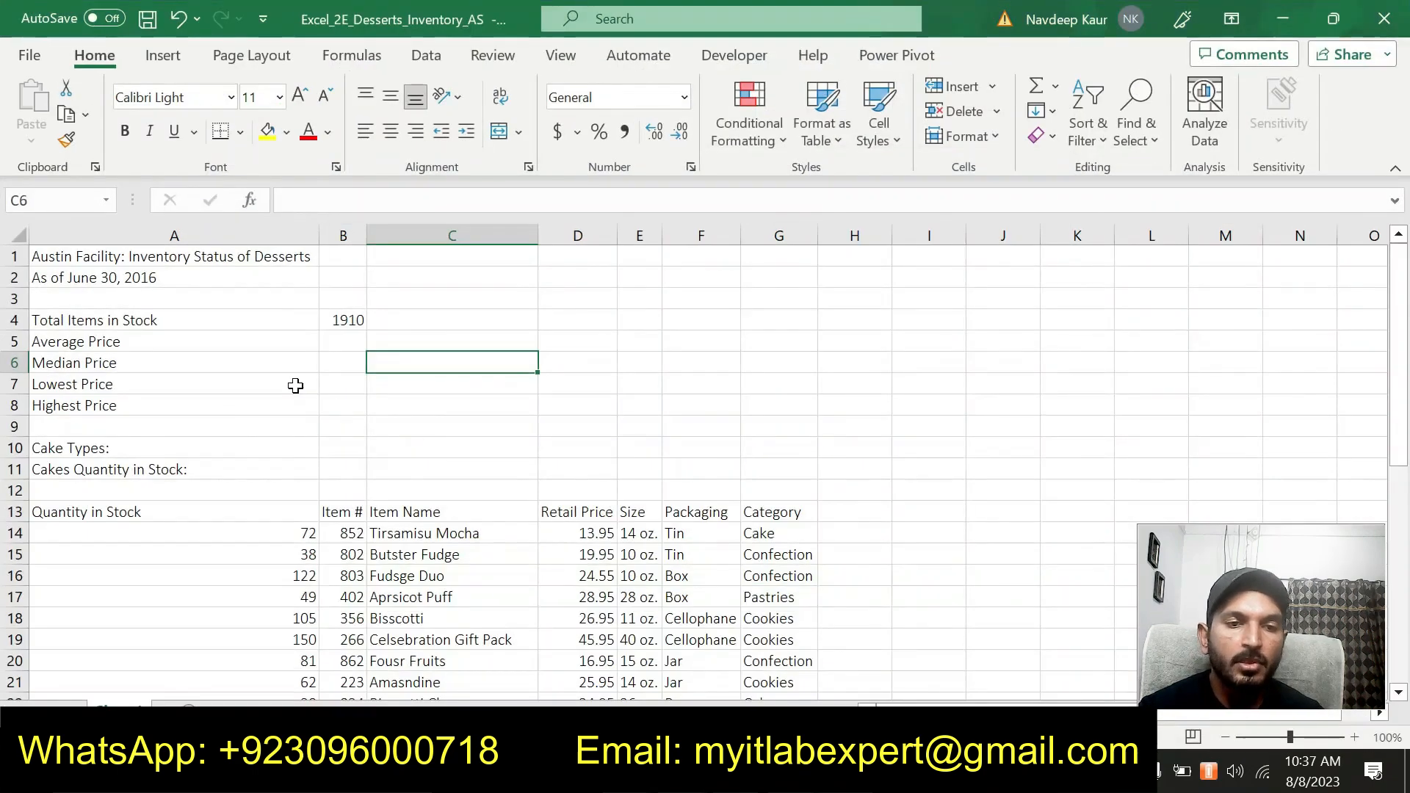
left_click(339, 340)
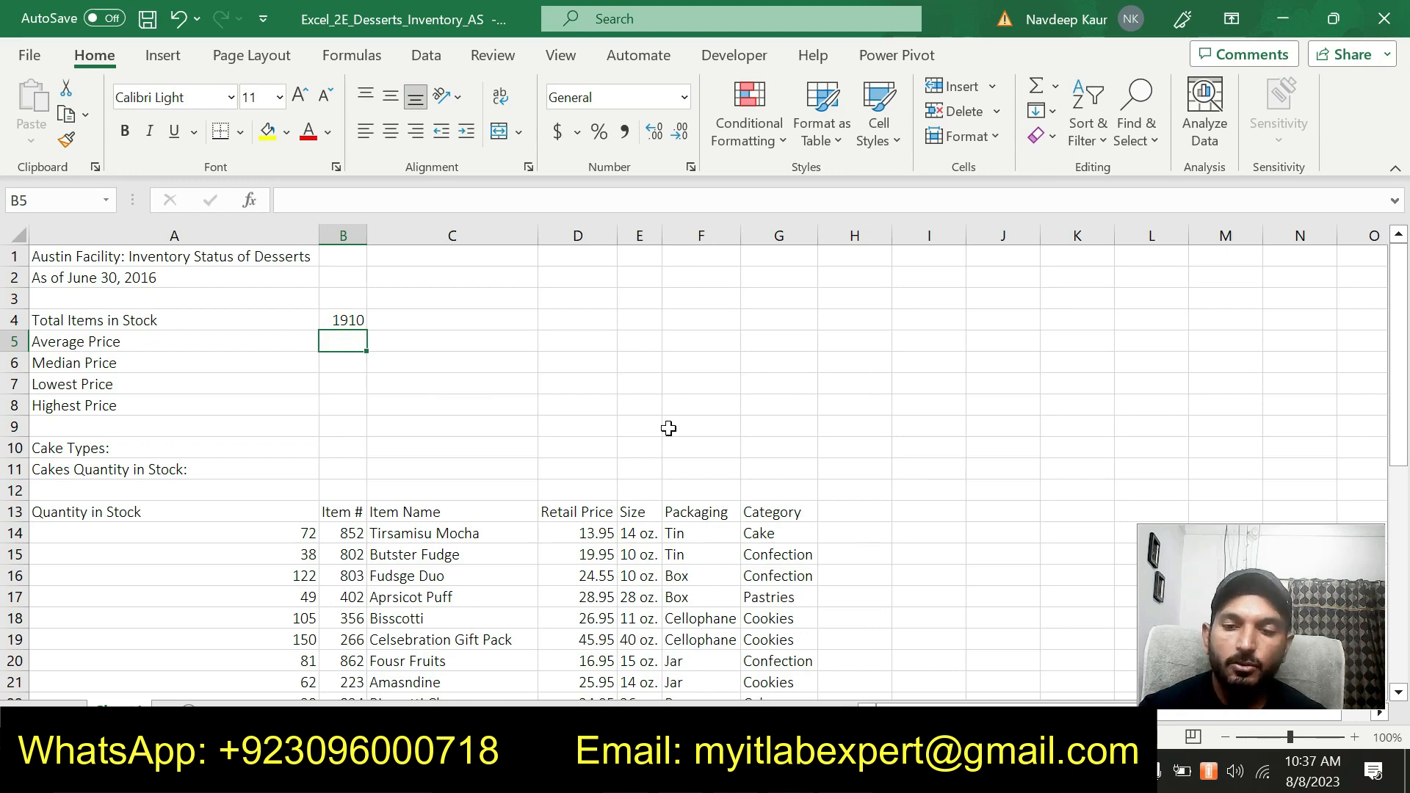
type("=Av")
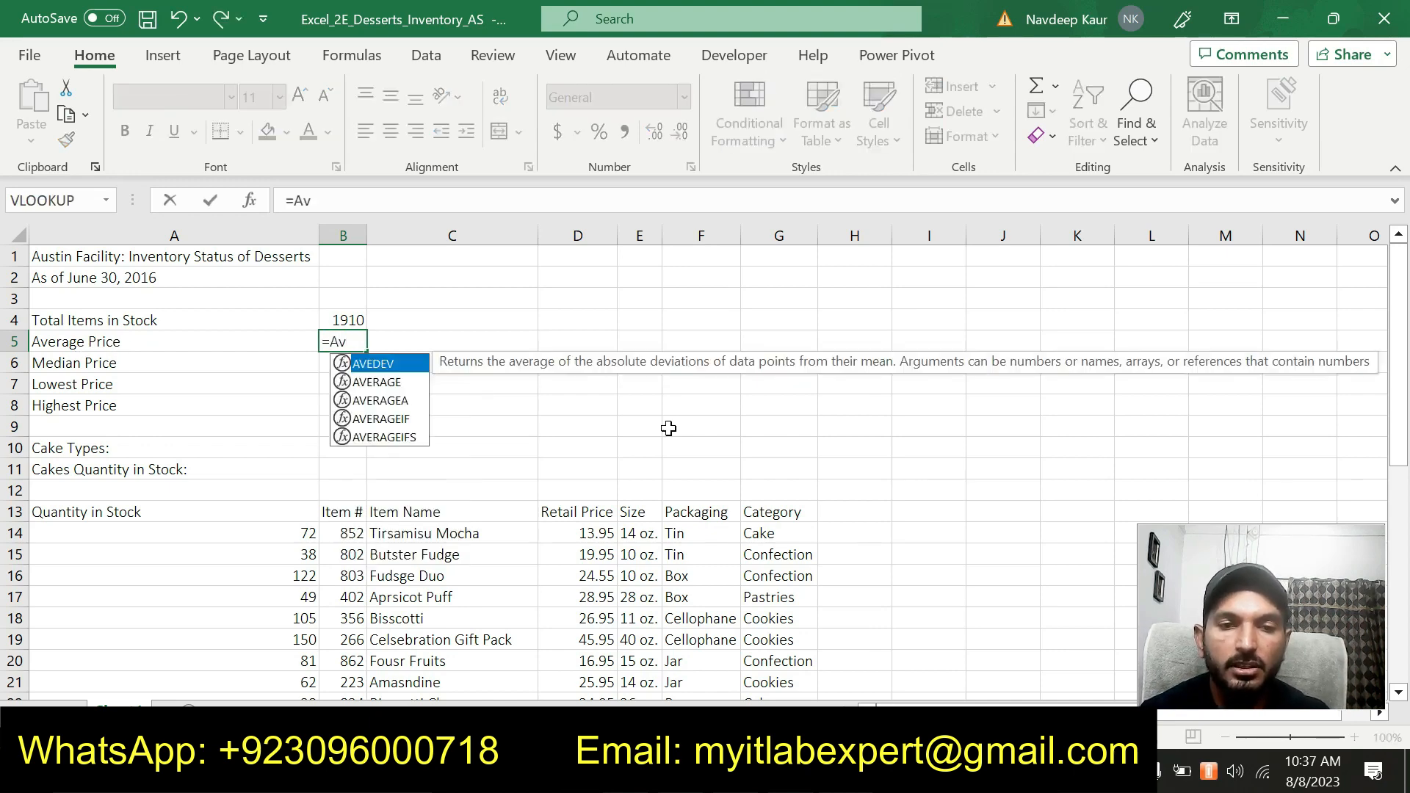
double_click(384, 383)
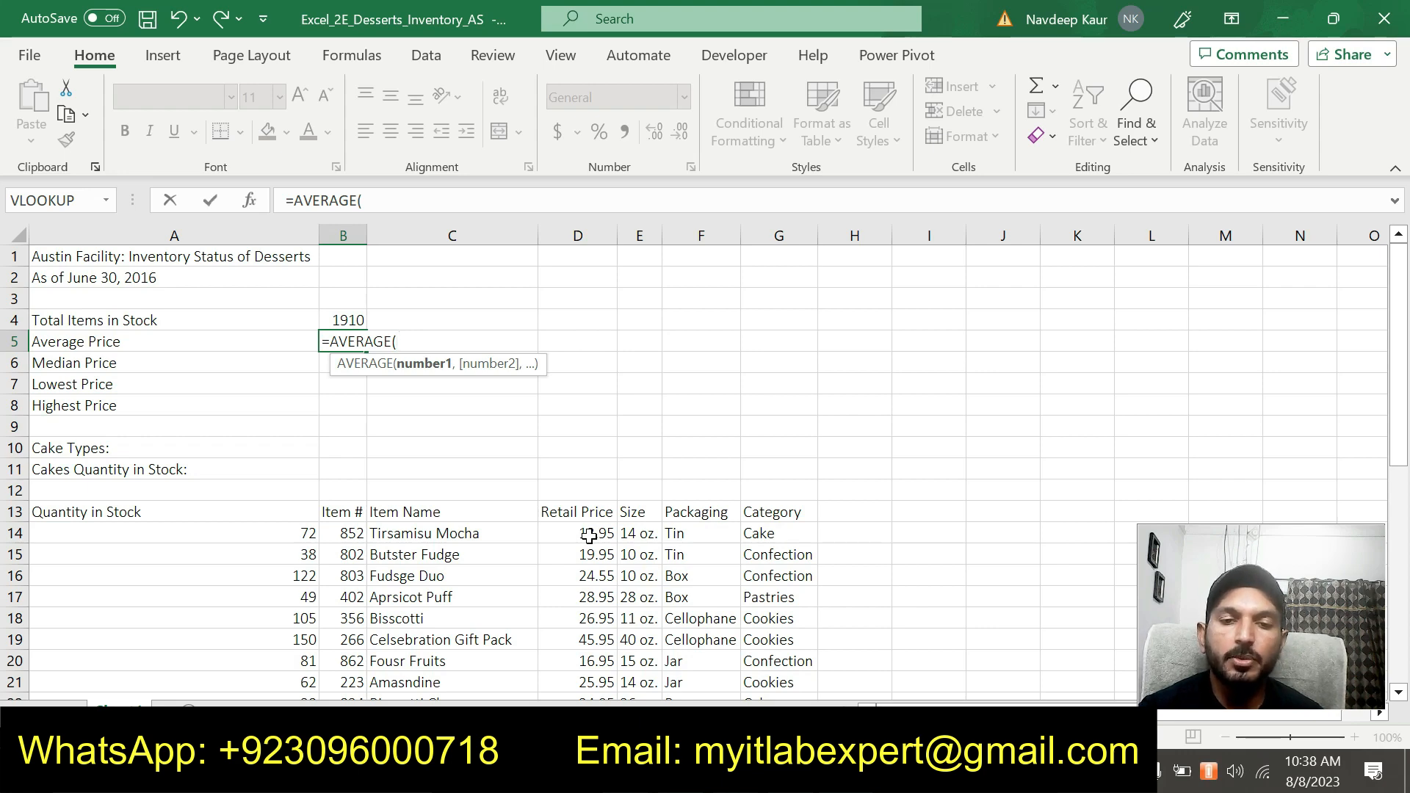
left_click_drag(597, 534, 596, 661)
left_click(448, 201)
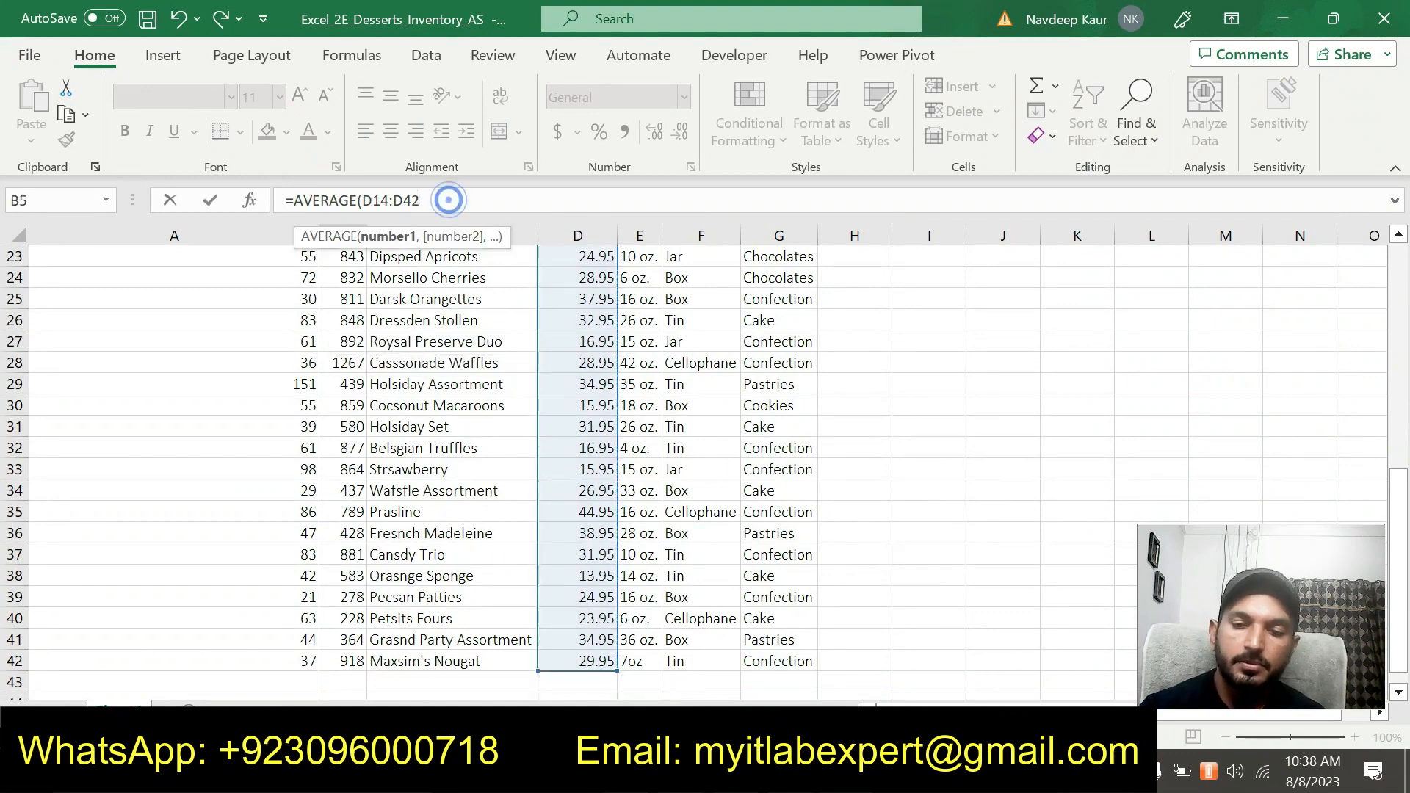
key("Return")
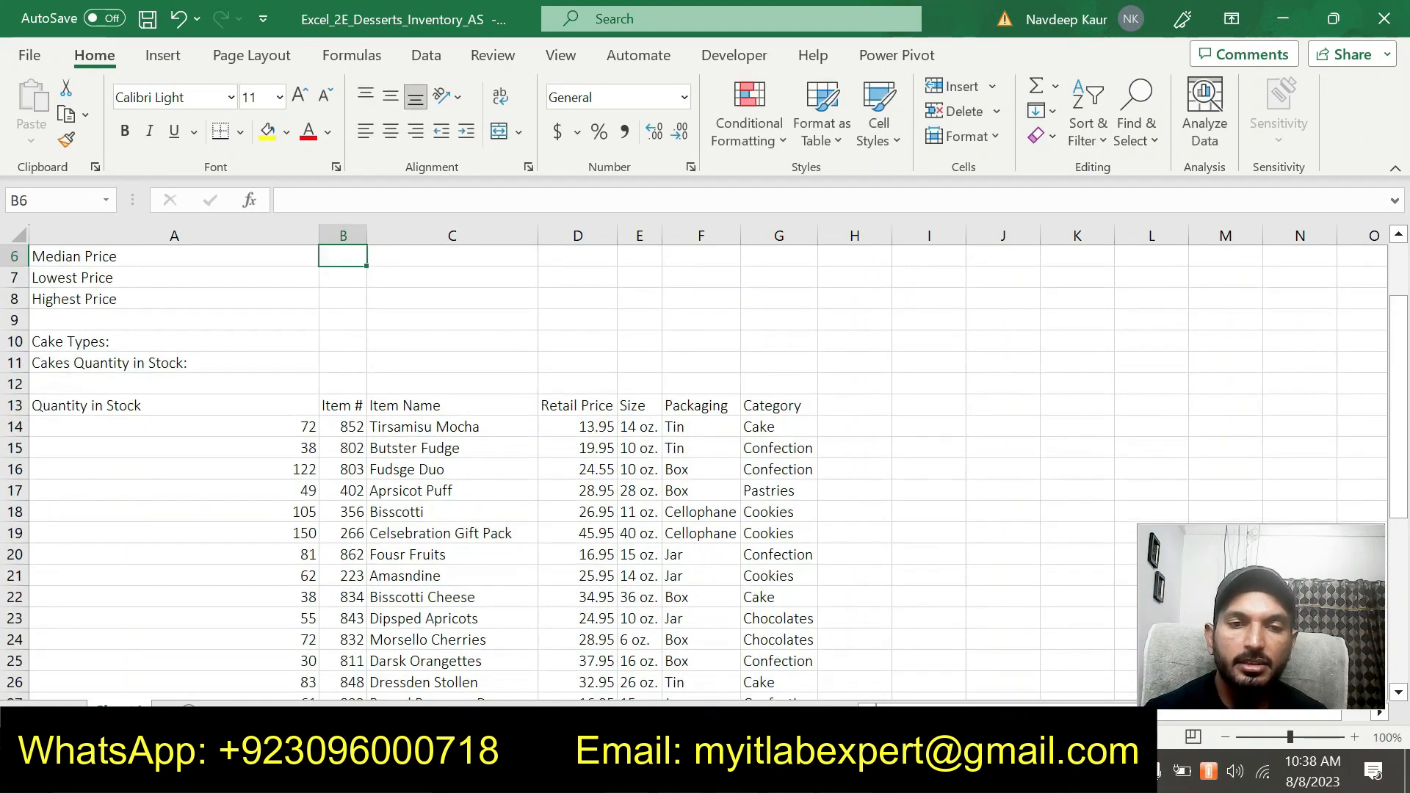
scroll(376, 376, "up", 2)
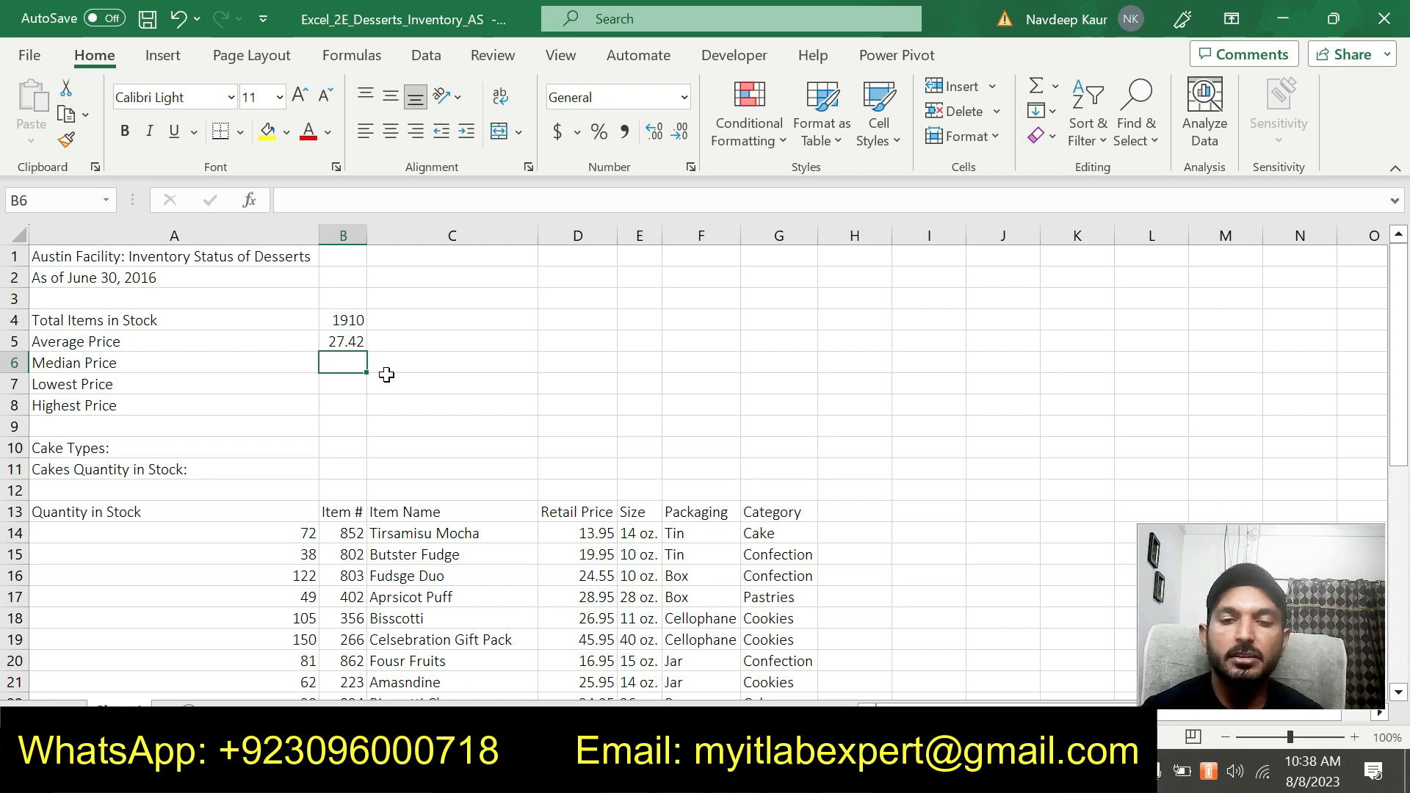
Calculate the Median Price in cell B6 with the formula =MEDIAN(D14:D42)
type("=Med")
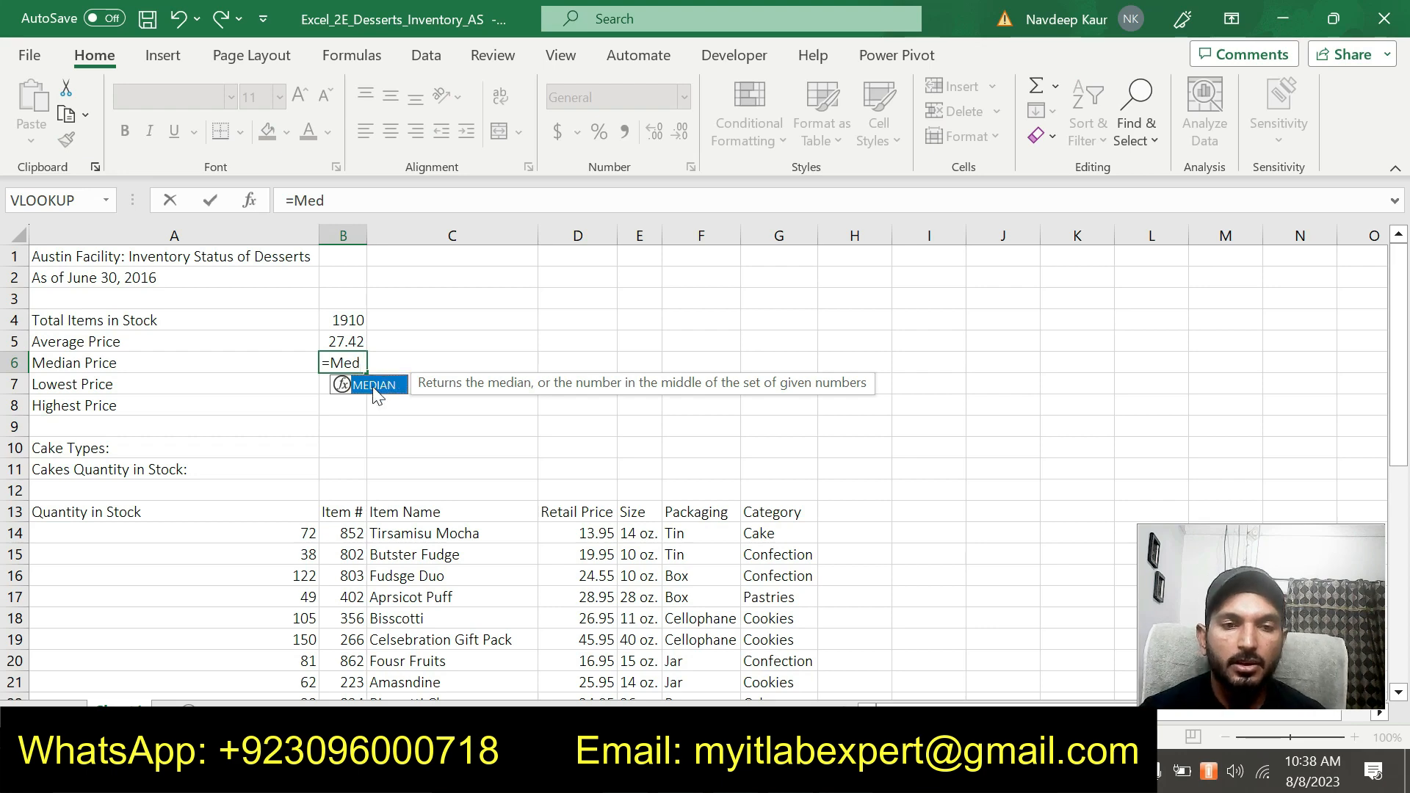
double_click(372, 385)
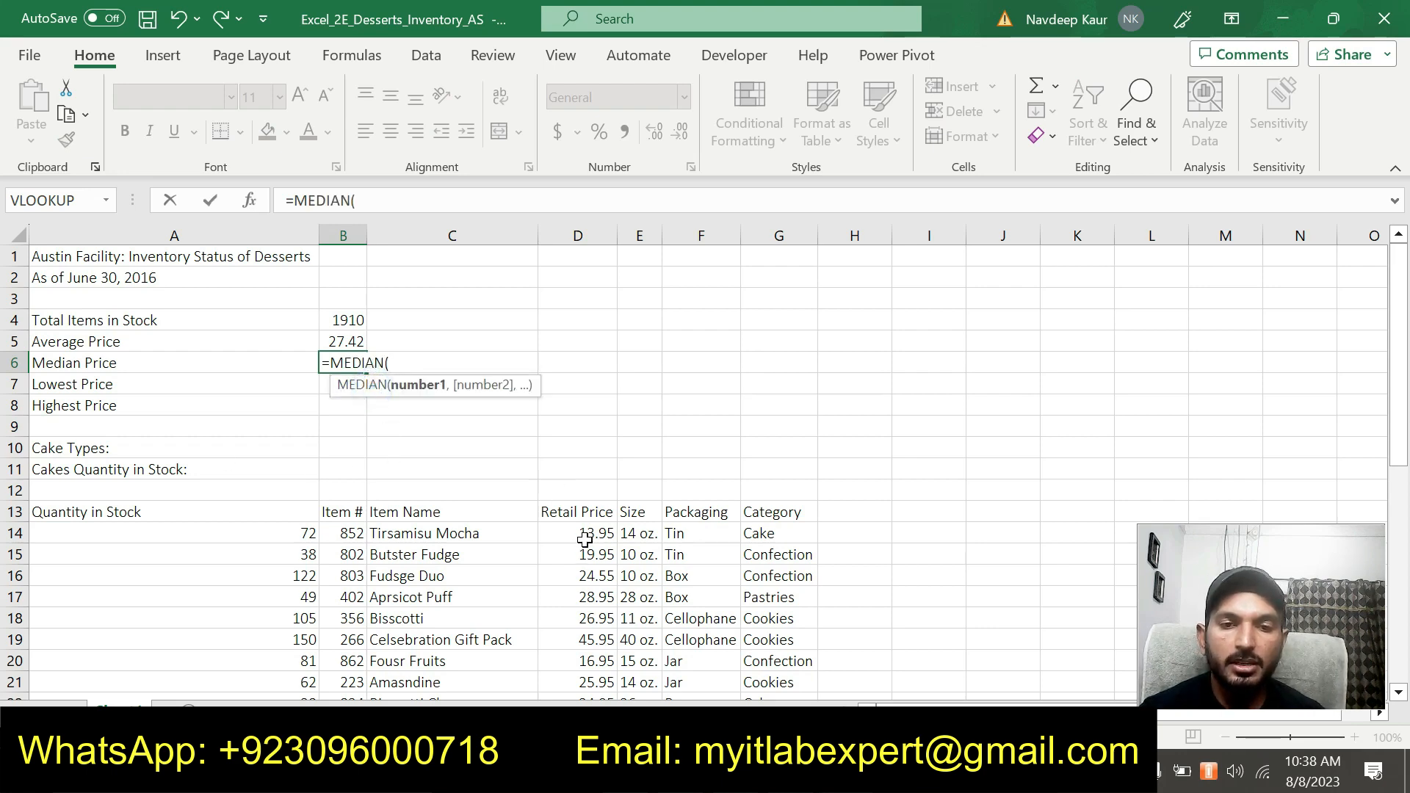
left_click_drag(584, 536, 591, 641)
type(")")
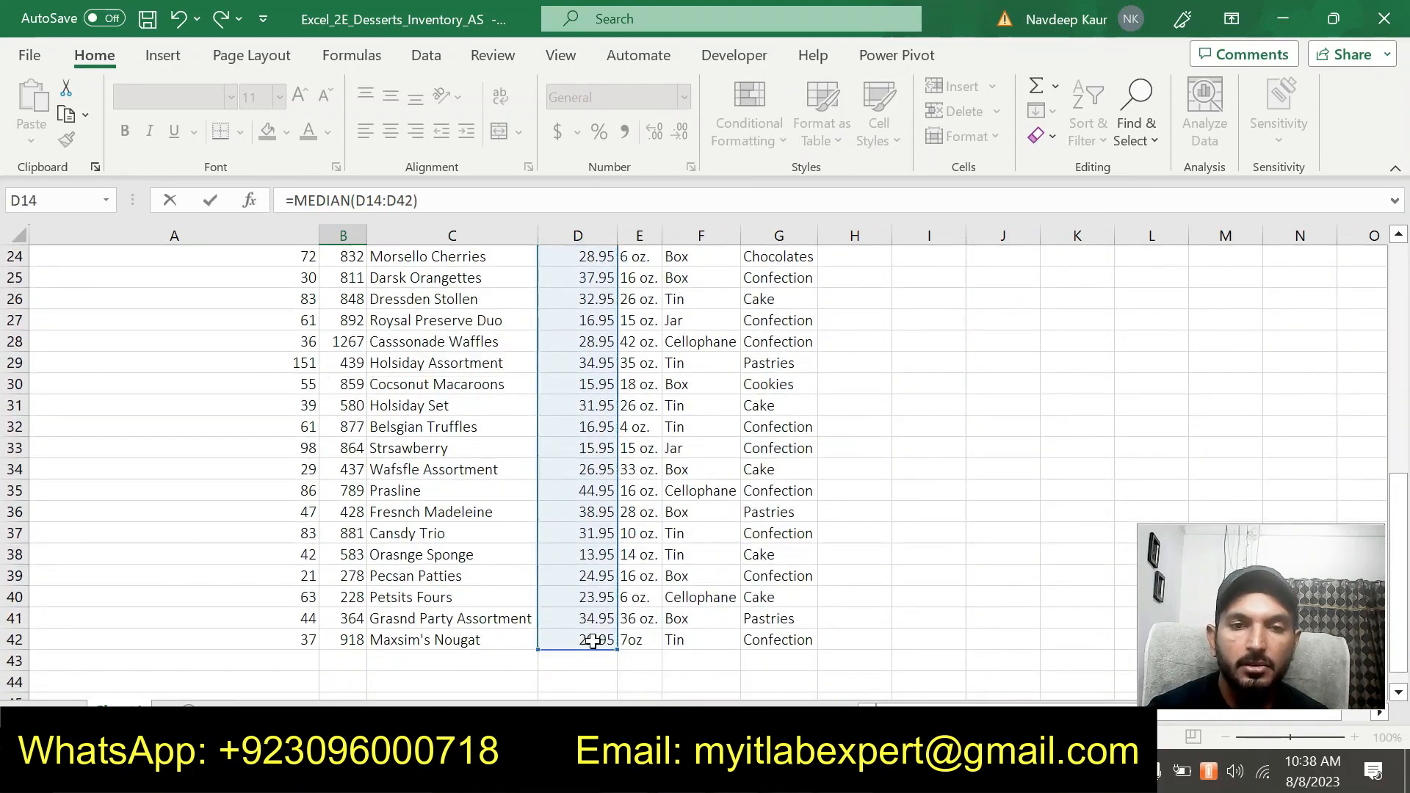
key("Return")
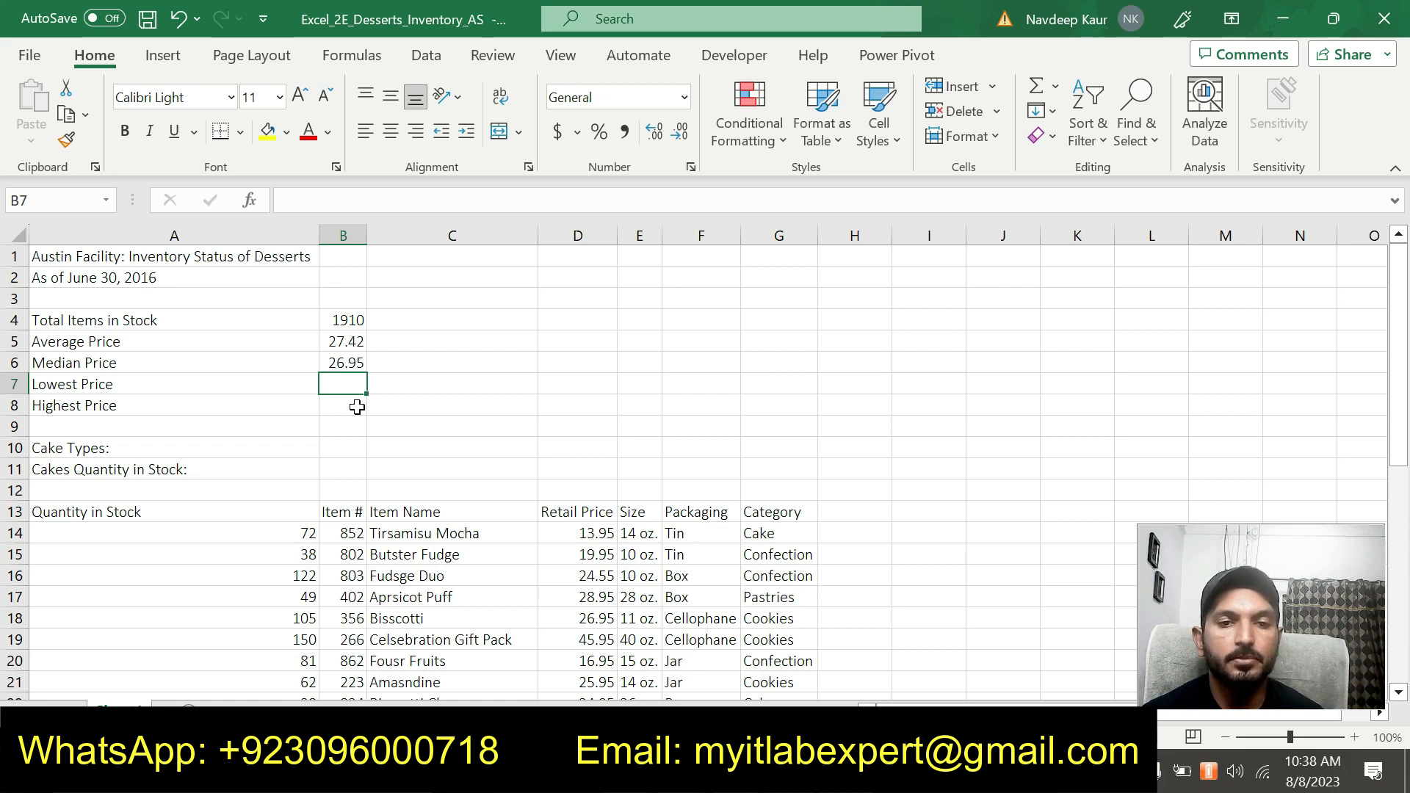
Calculate the Lowest Price in cell B7 with the formula =MIN(D14:D42)
type("=")
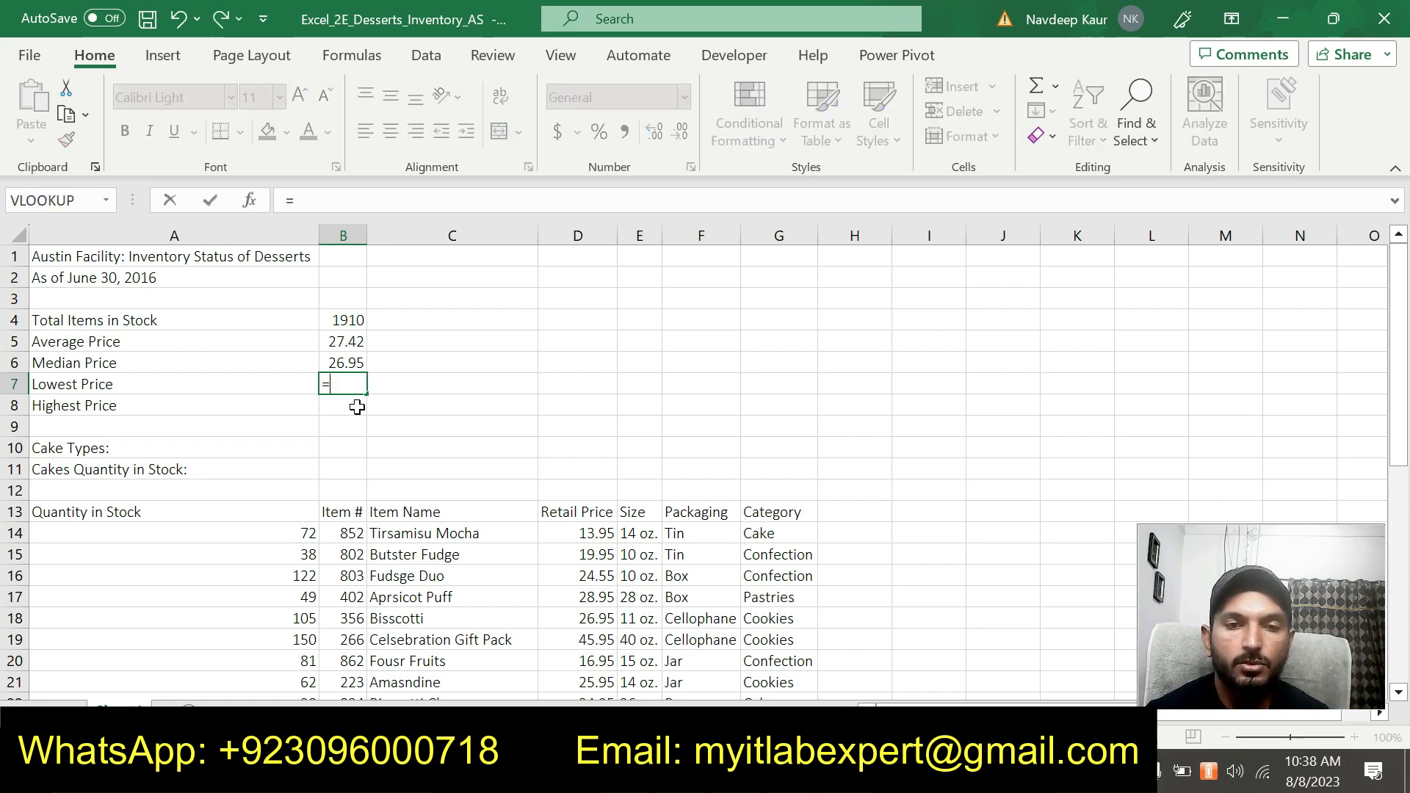
type("mi")
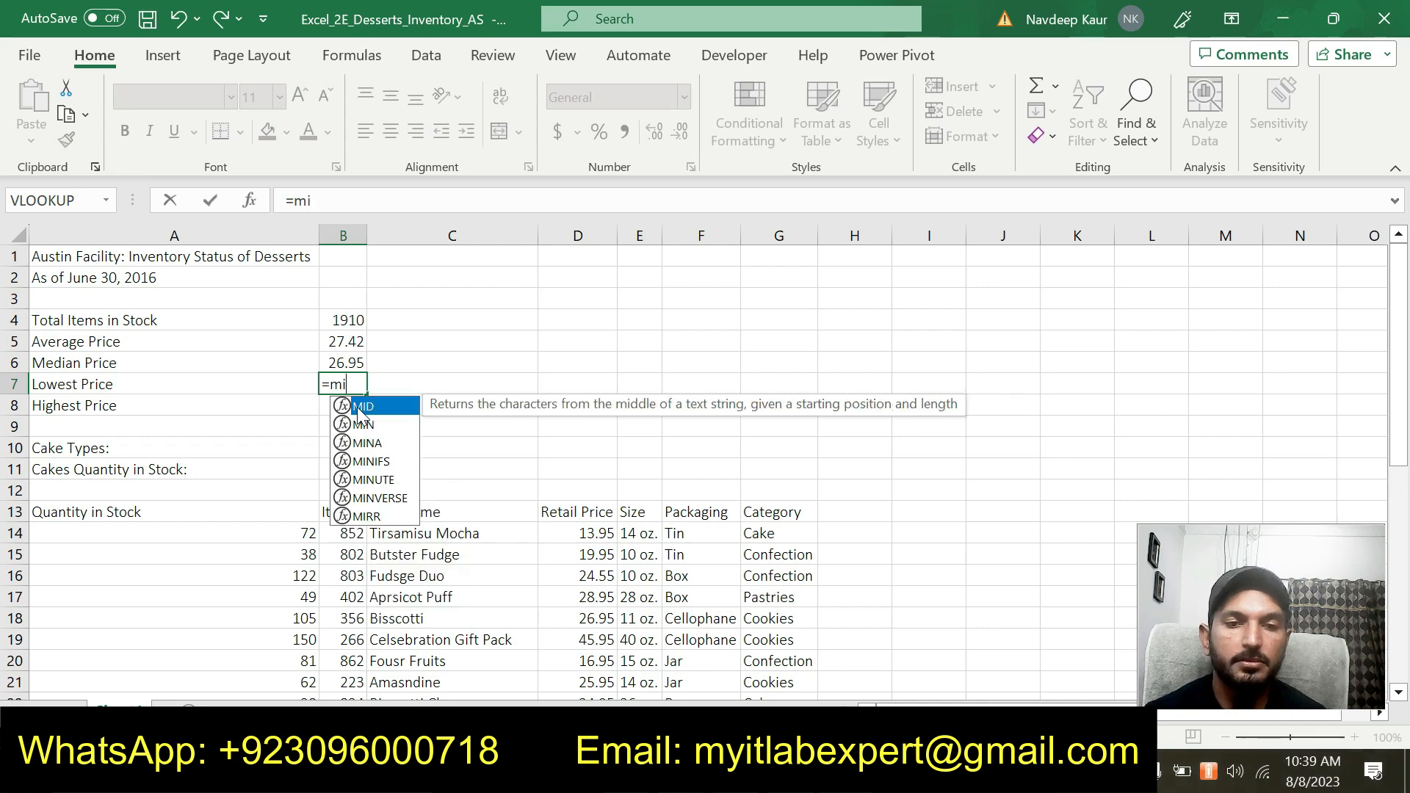
left_click(373, 425)
double_click(373, 424)
scroll(645, 532, "down", 2)
left_click_drag(588, 405, 602, 665)
scroll(585, 402, "down", 4)
scroll(617, 431, "up", 7)
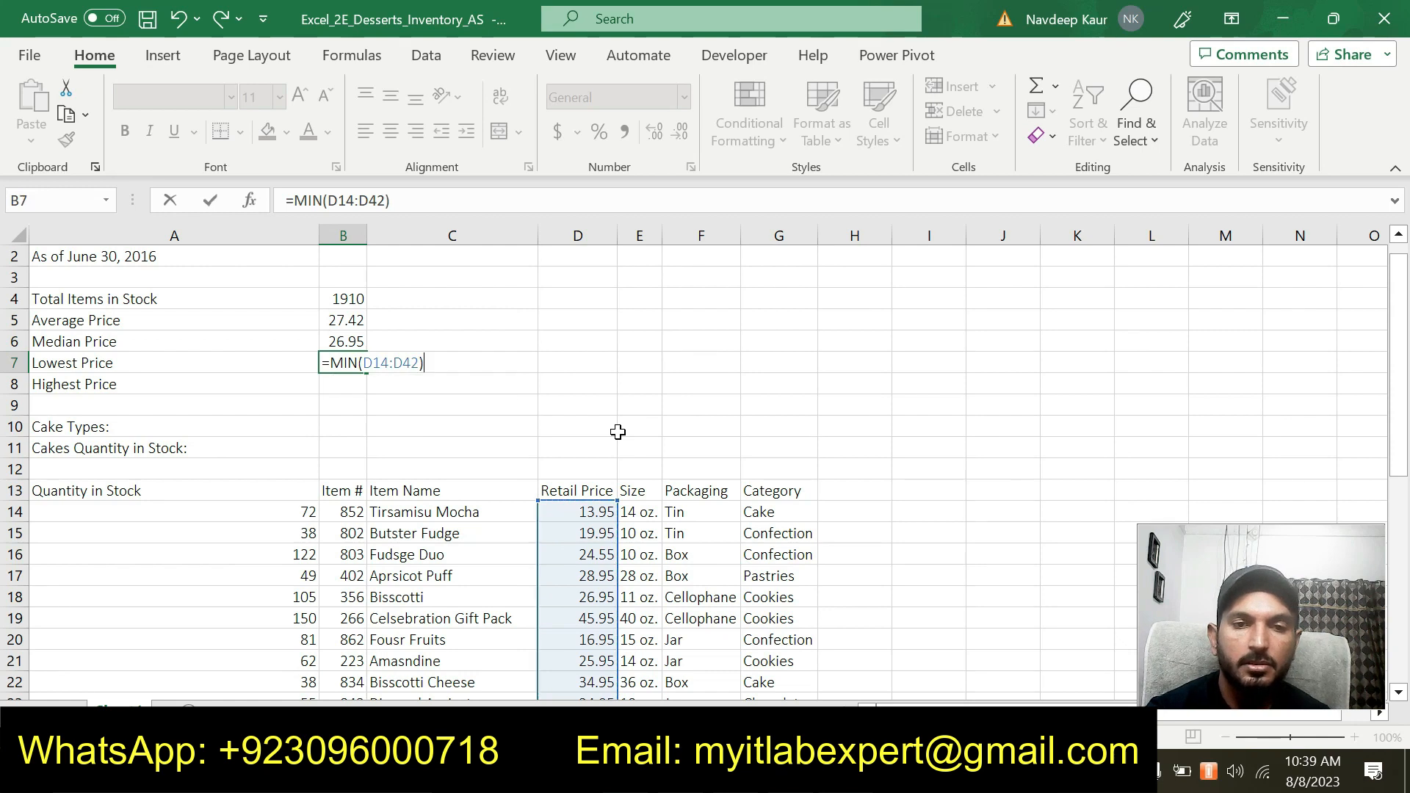
key("Return")
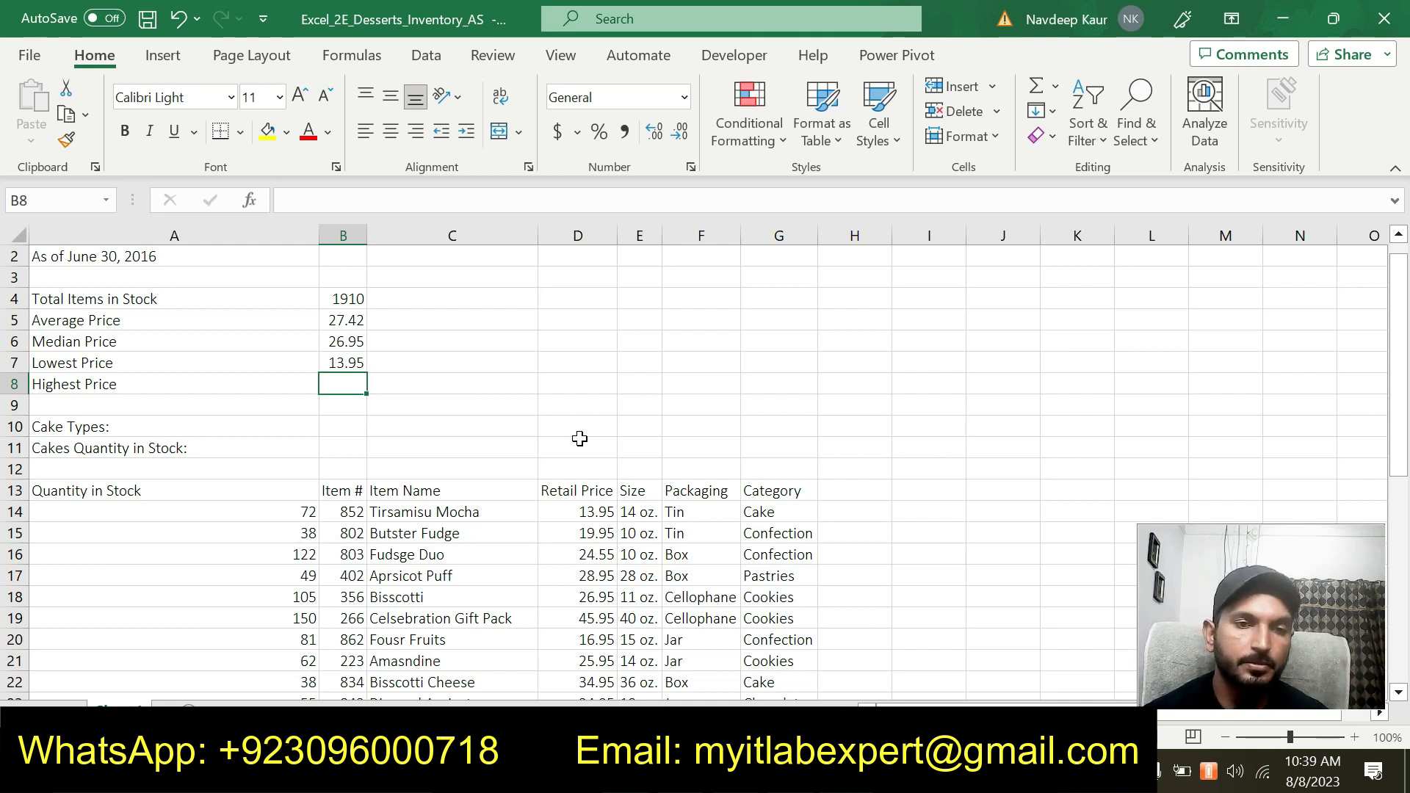
Calculate the Highest Price in cell B8 with the formula =MAX(D14:D42)
type("=hi")
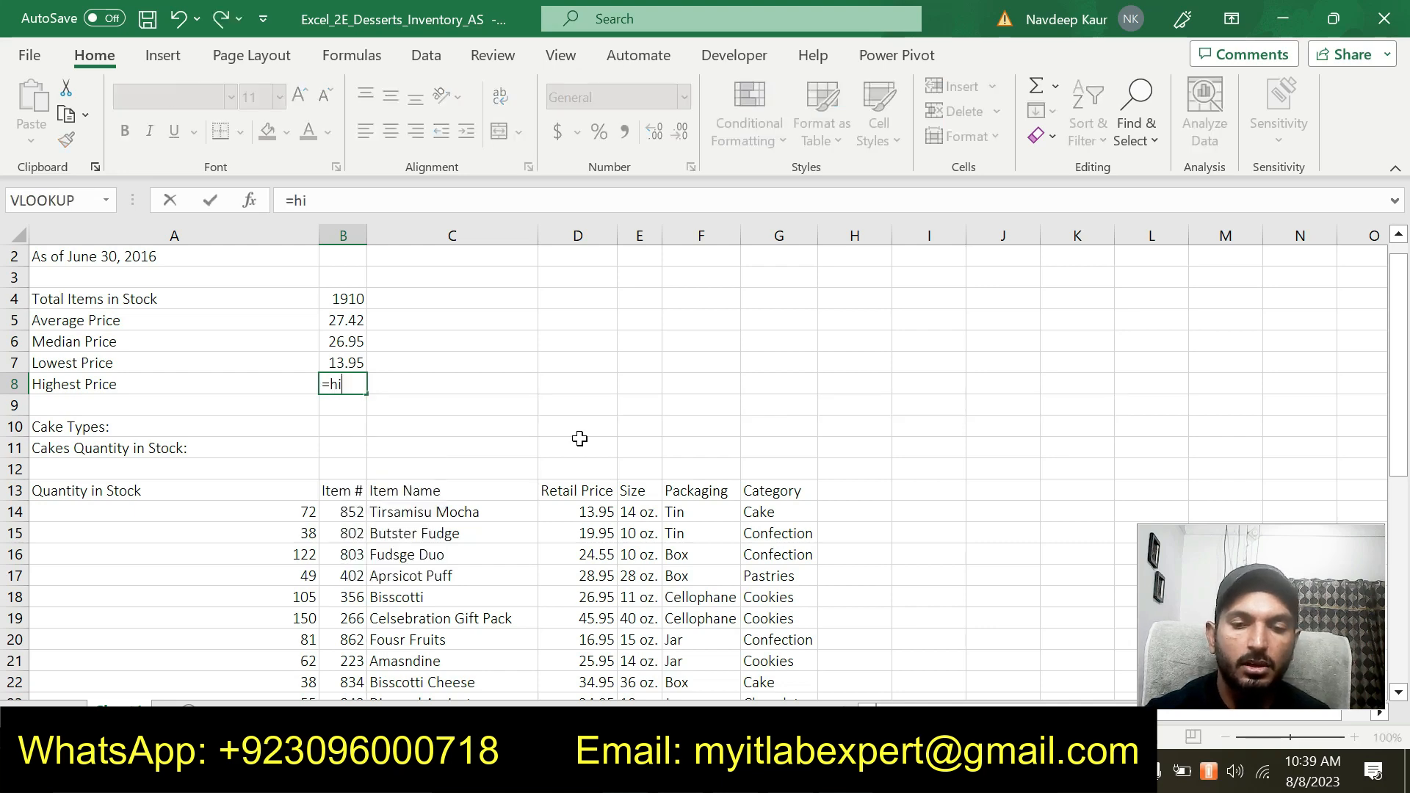
type("g")
key("BackSpace")
key("BackSpace")
key("BackSpace")
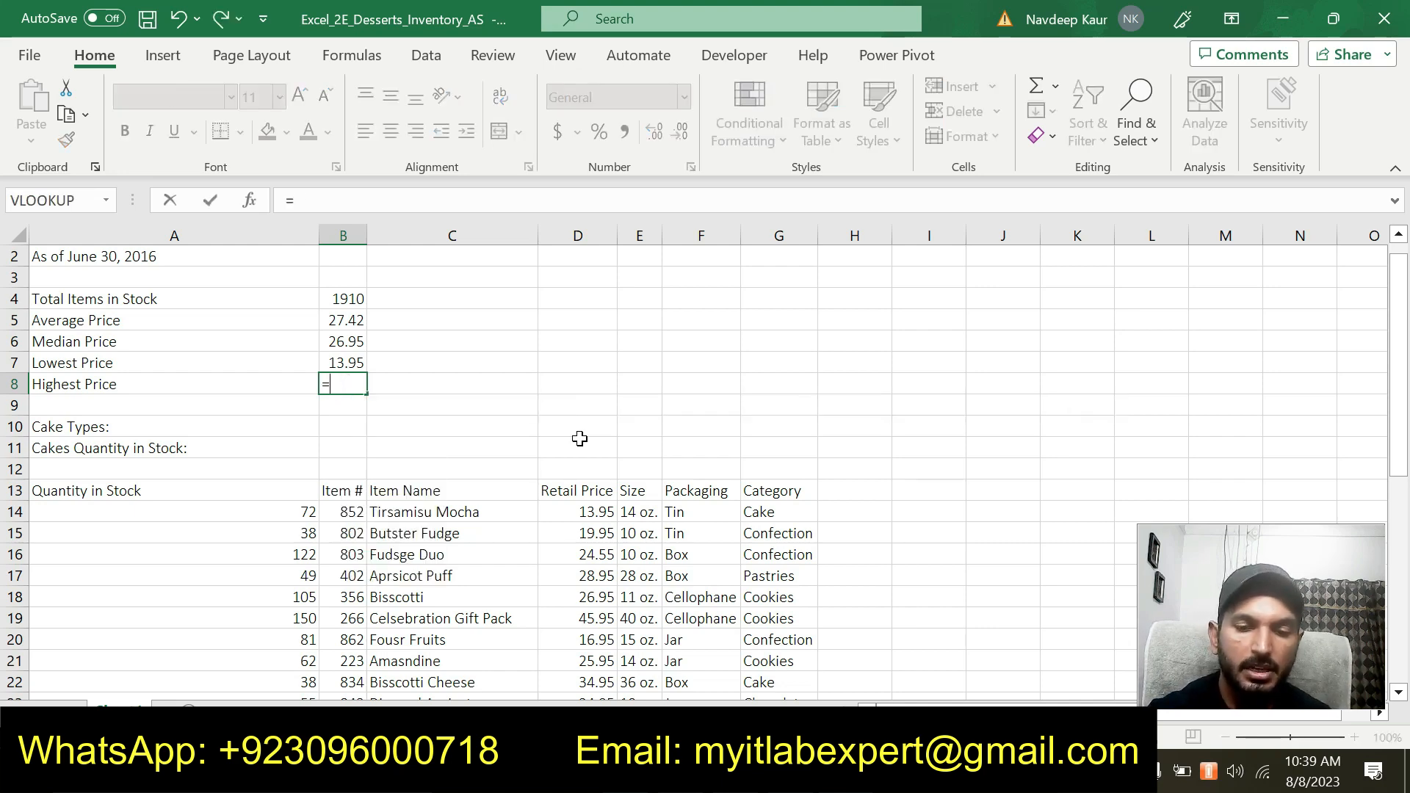
type("max")
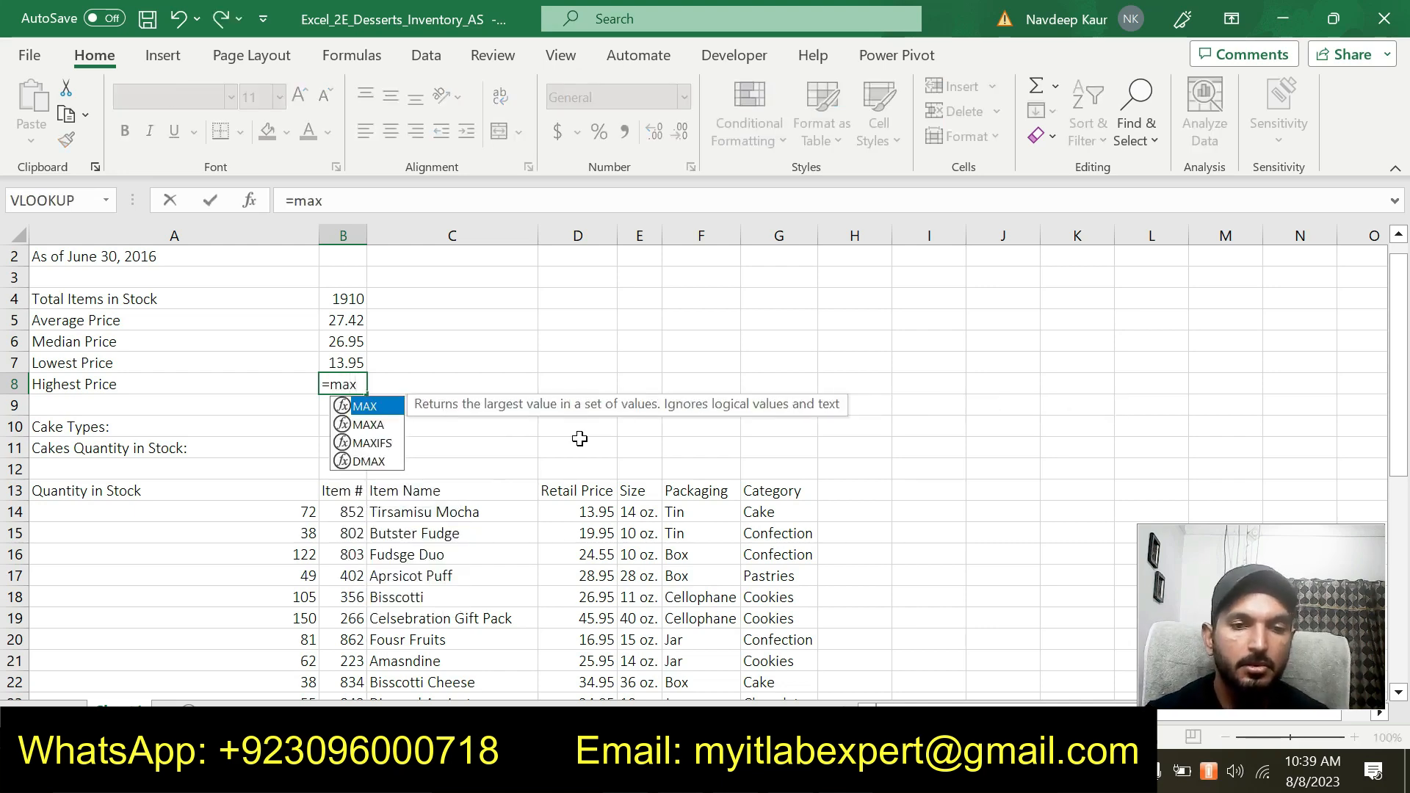
double_click(389, 405)
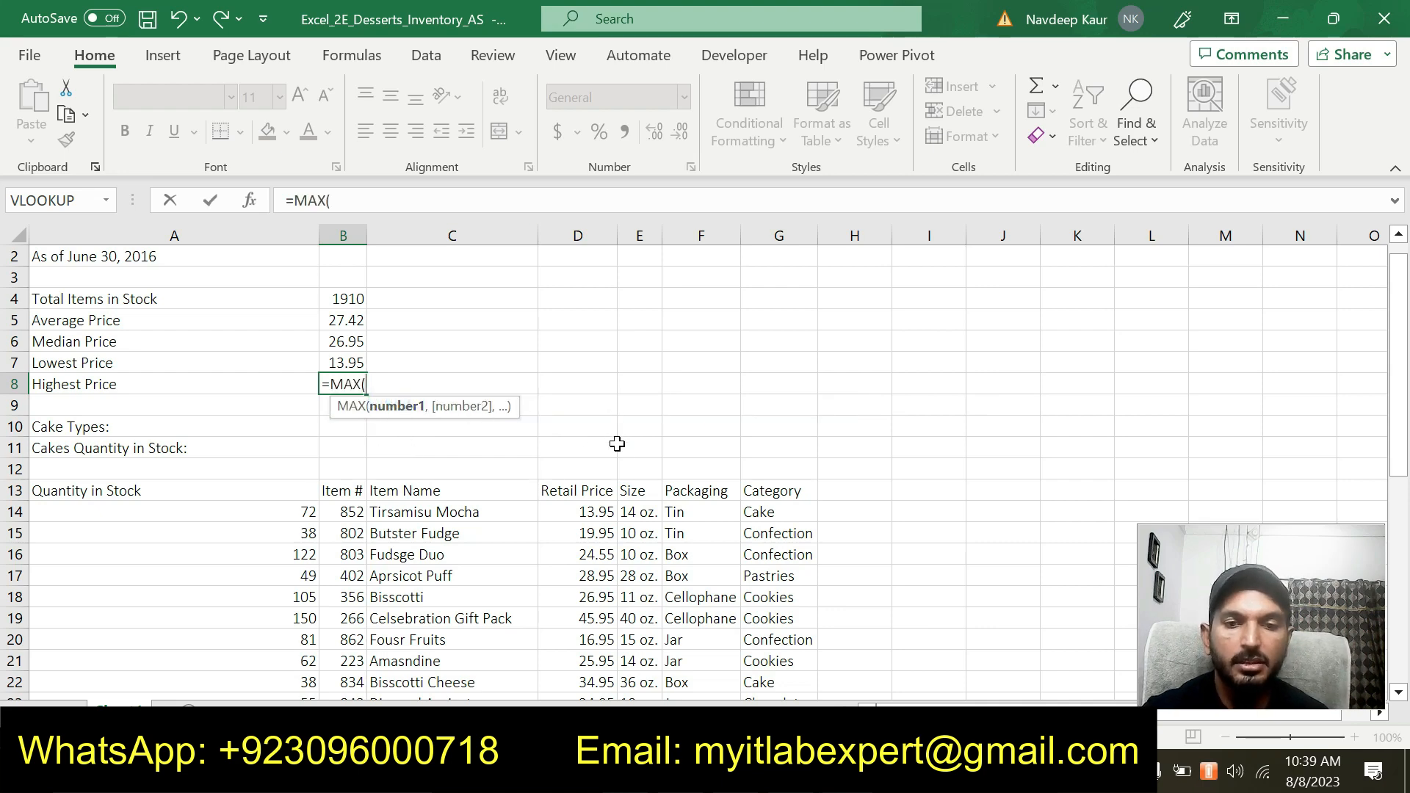
left_click_drag(587, 512, 582, 670)
scroll(720, 441, "up", 6)
type(")")
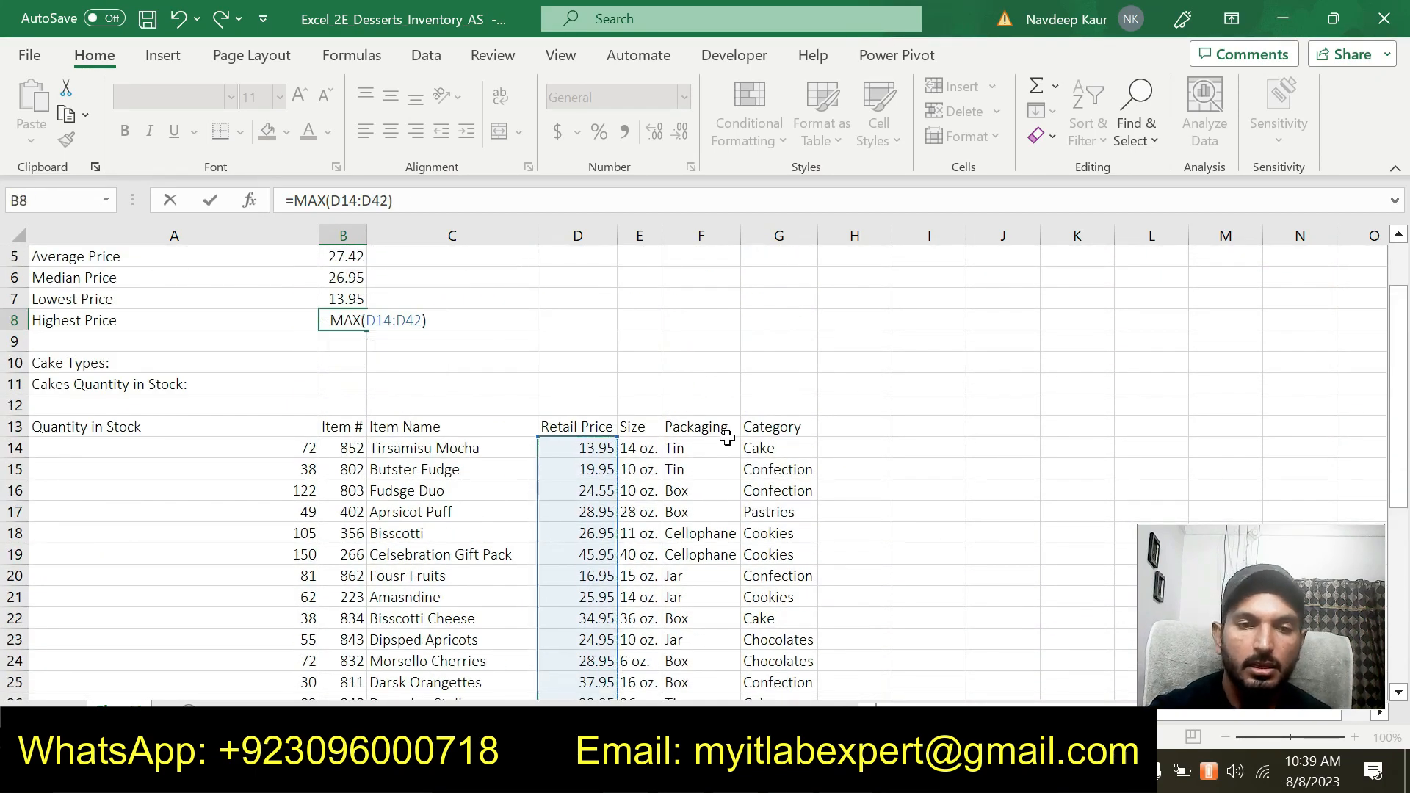
key("Return")
scroll(123, 404, "up", 2)
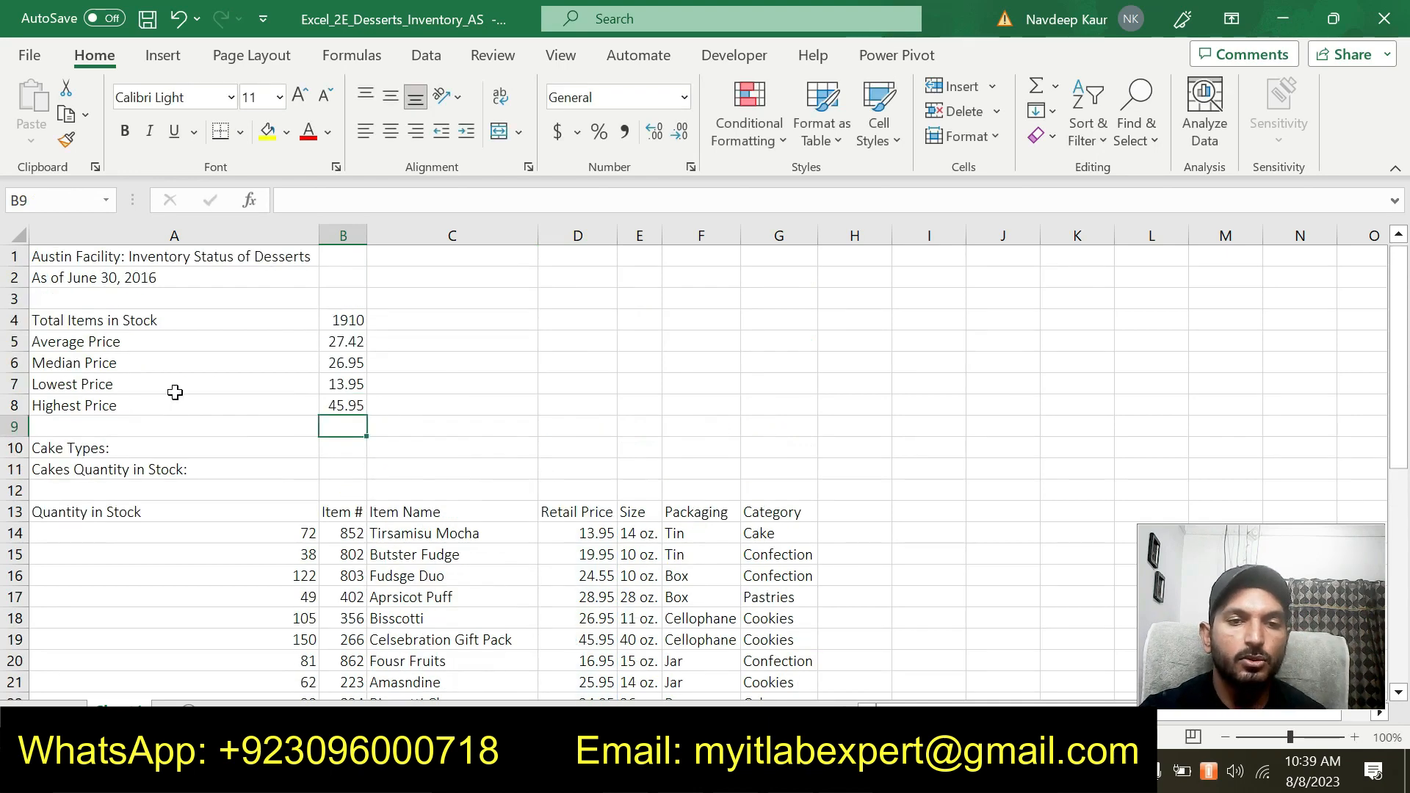
Review the four price formulas in B5:B8 and apply the Accounting number format with 2 decimal places and the $ symbol
left_click(339, 344)
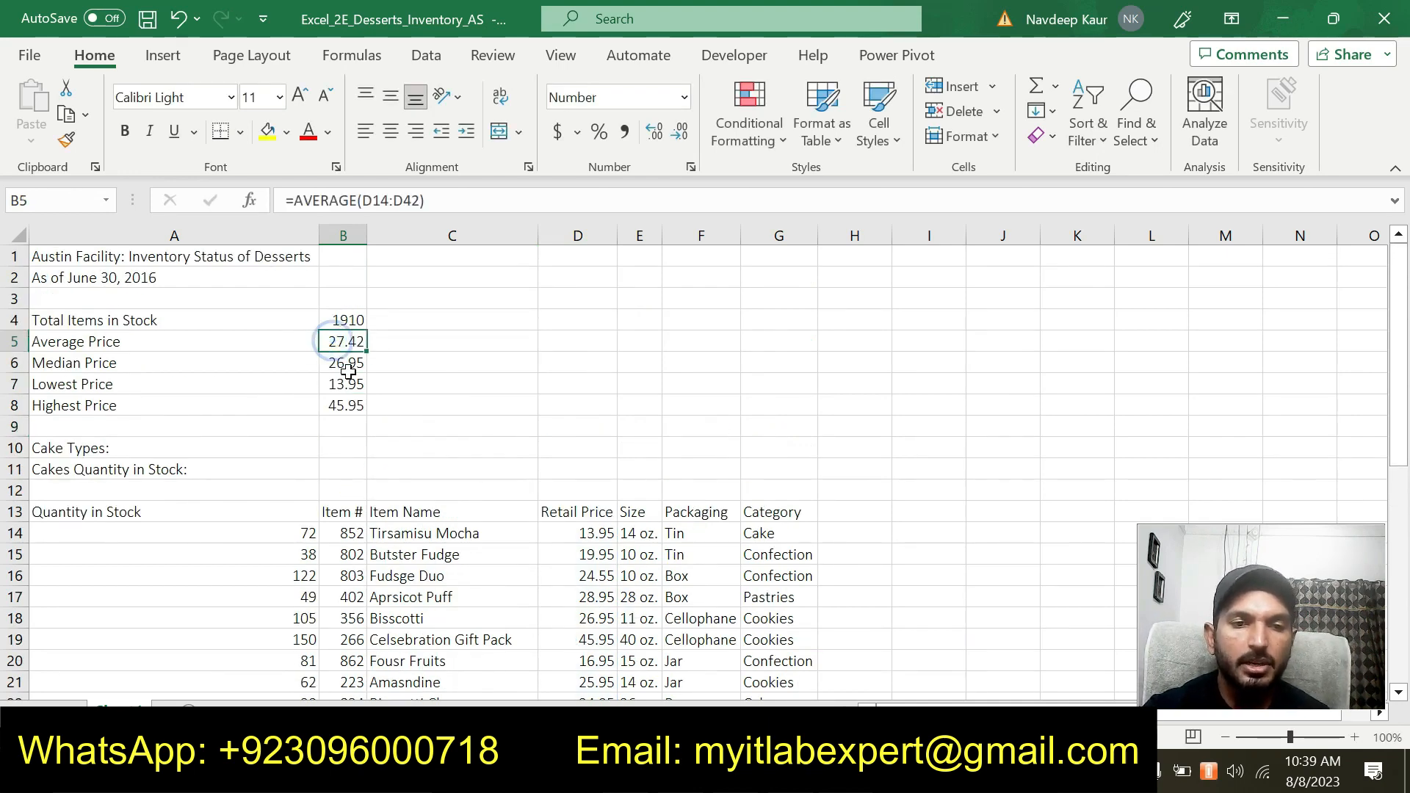
left_click(347, 369)
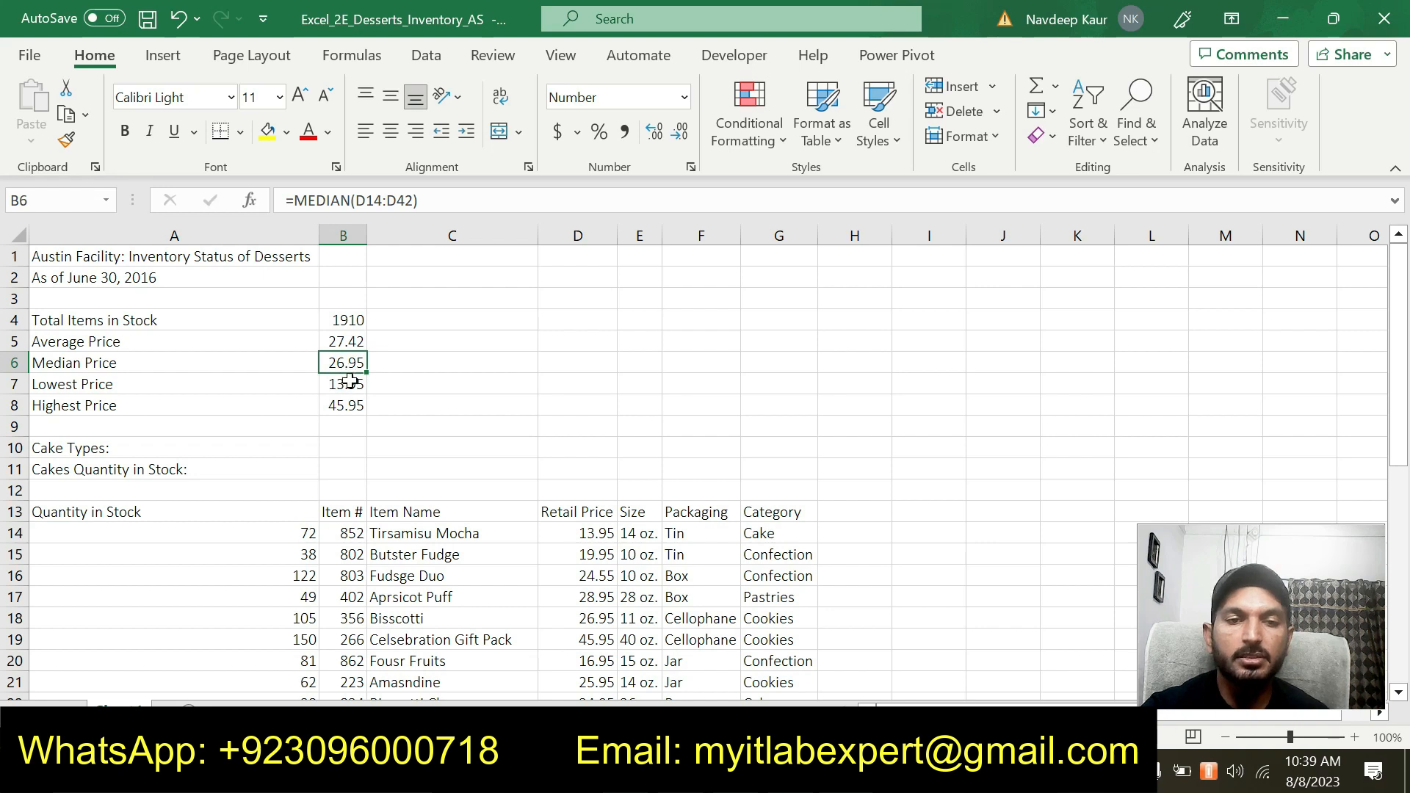
left_click(351, 387)
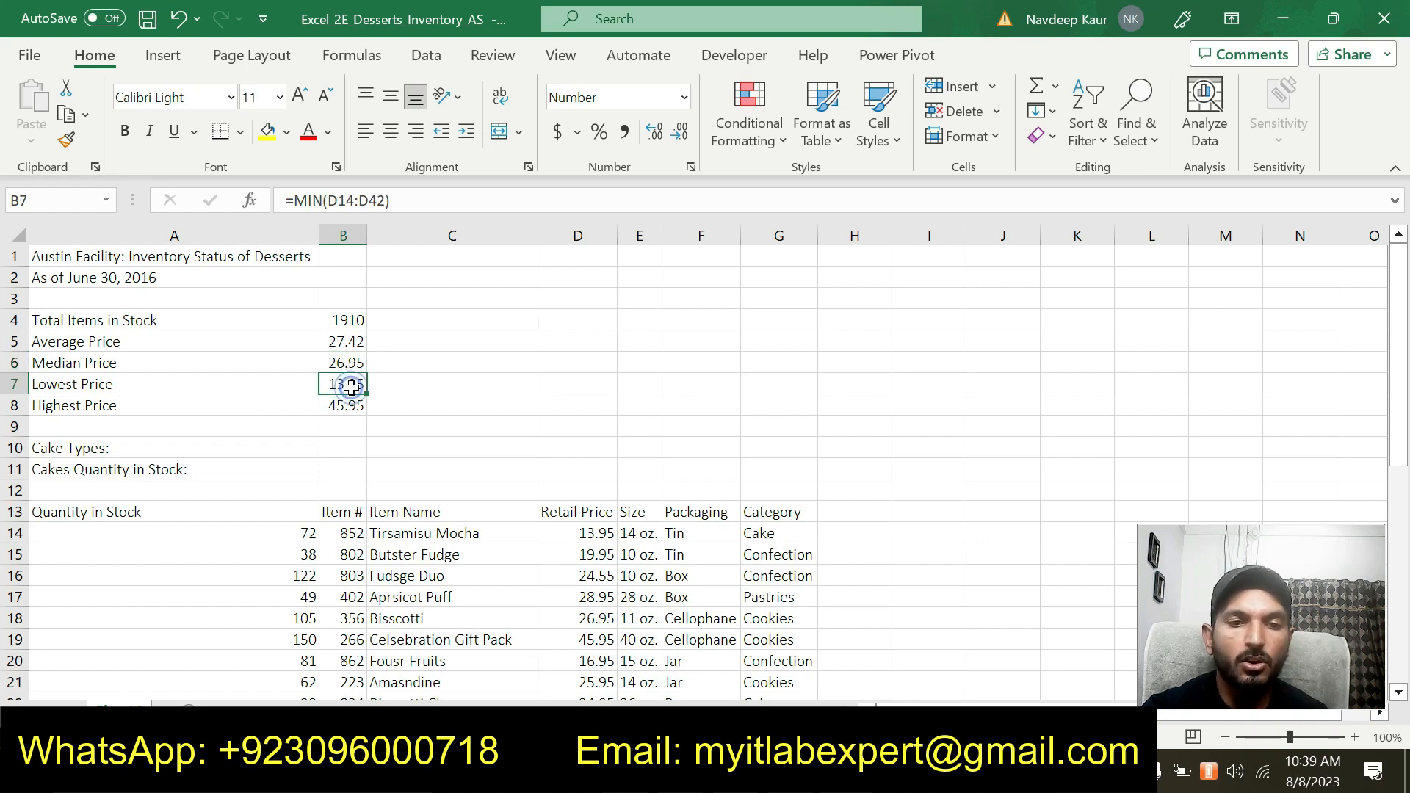
left_click(352, 406)
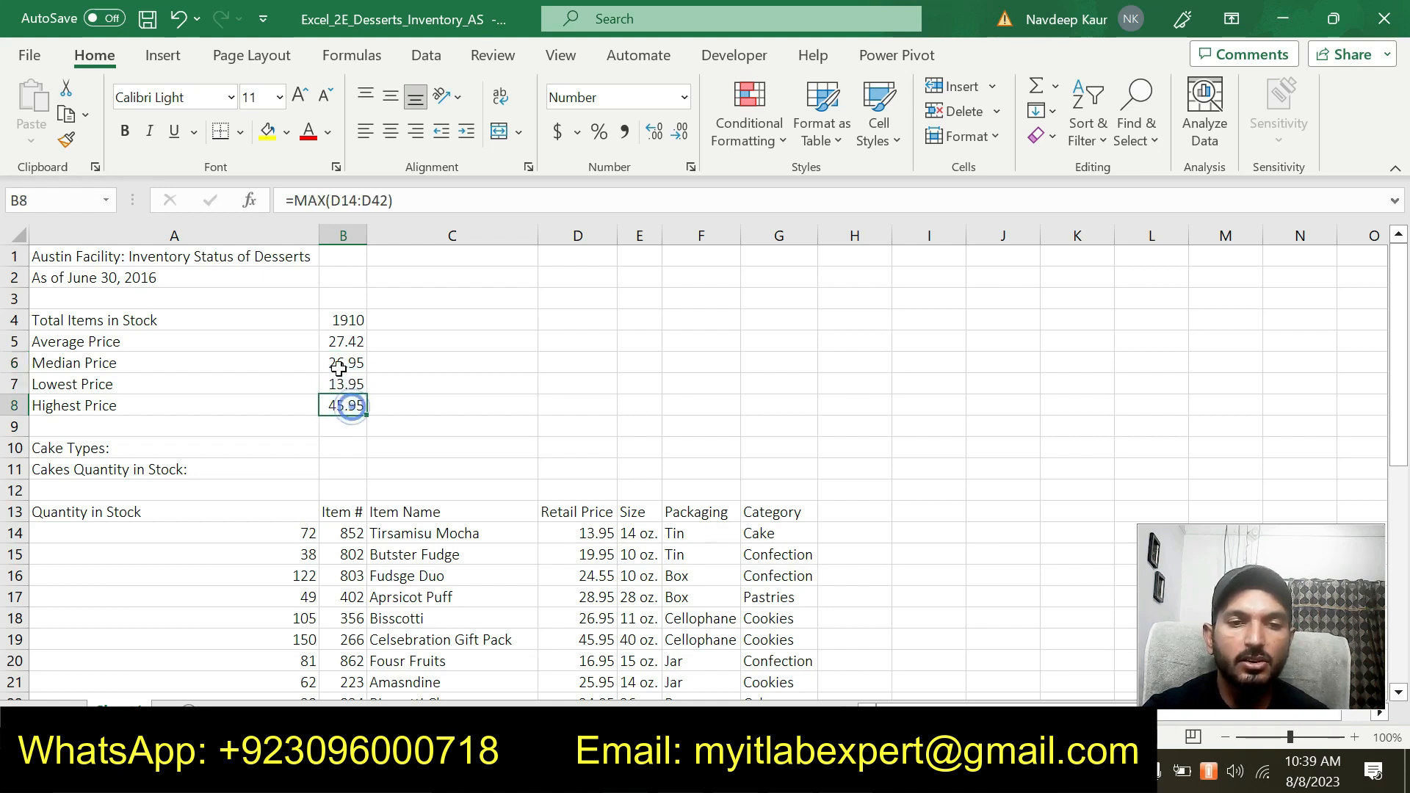
left_click_drag(325, 342, 352, 405)
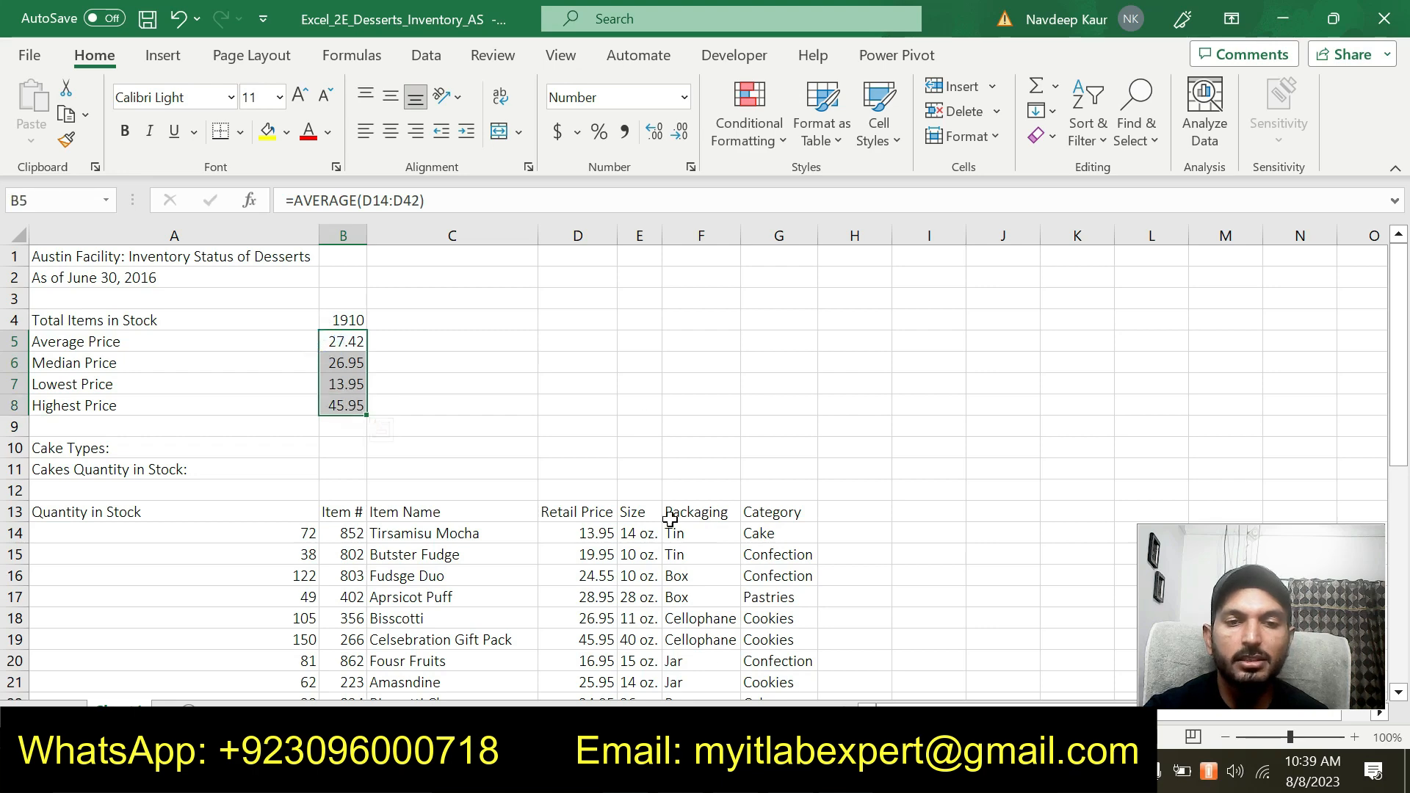
key("alt+Tab")
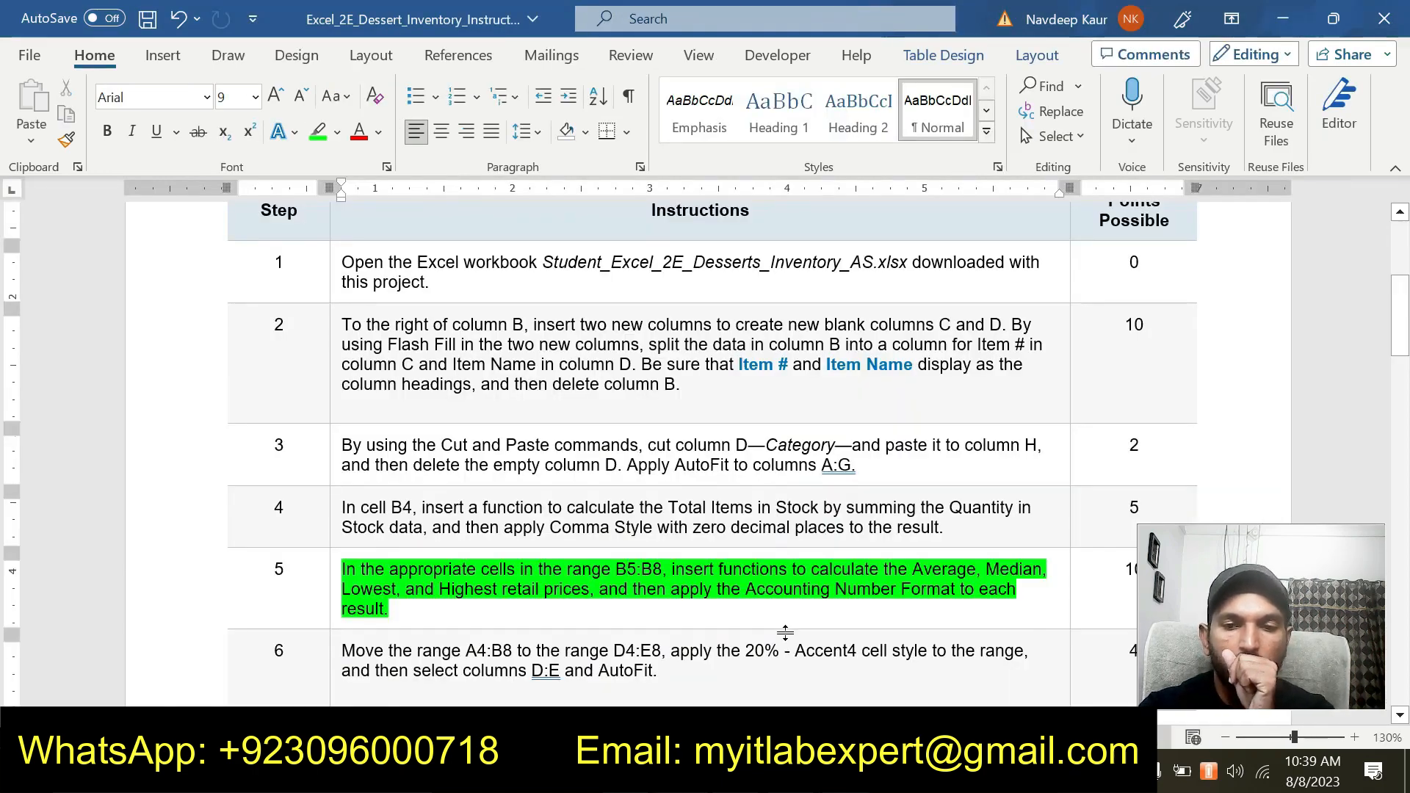
key("alt+Tab")
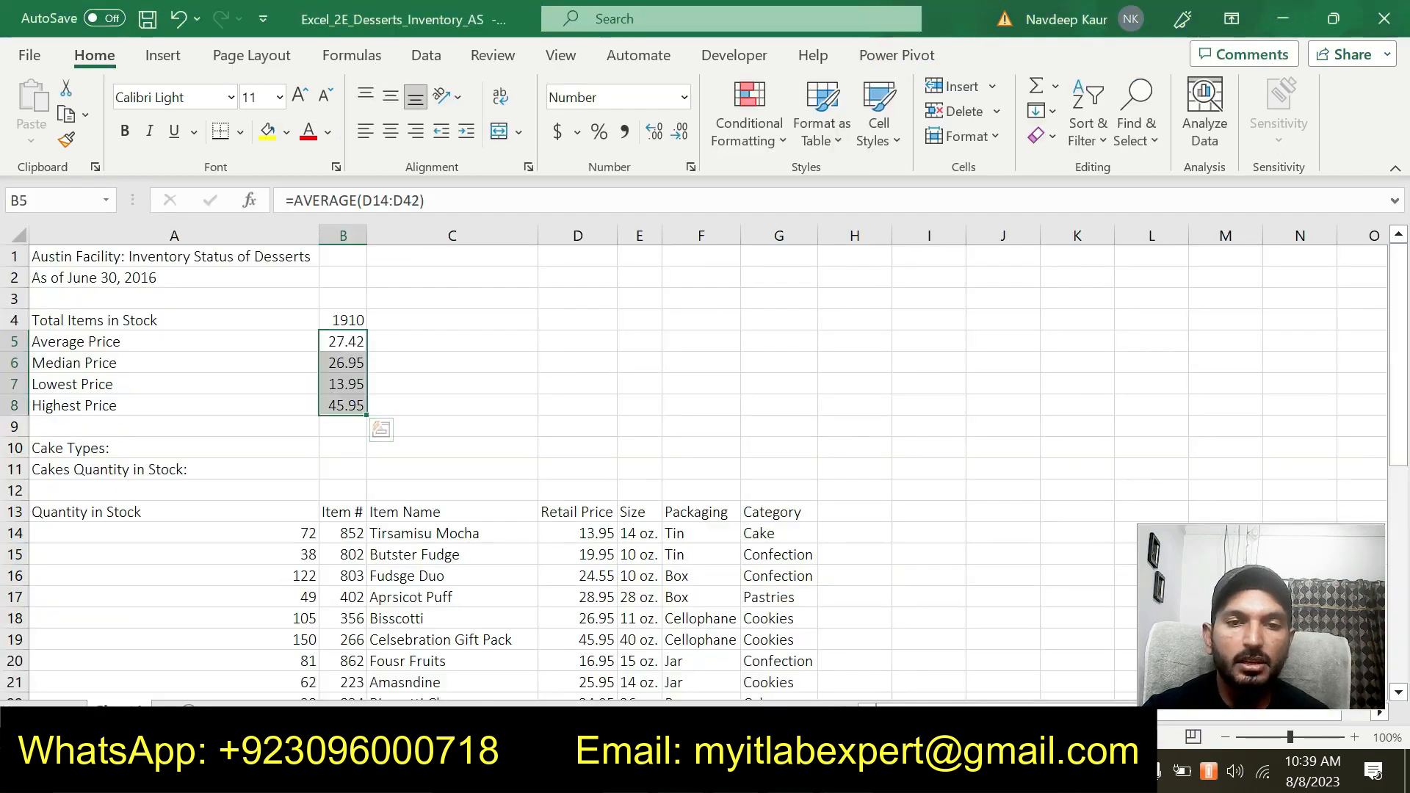
left_click(684, 173)
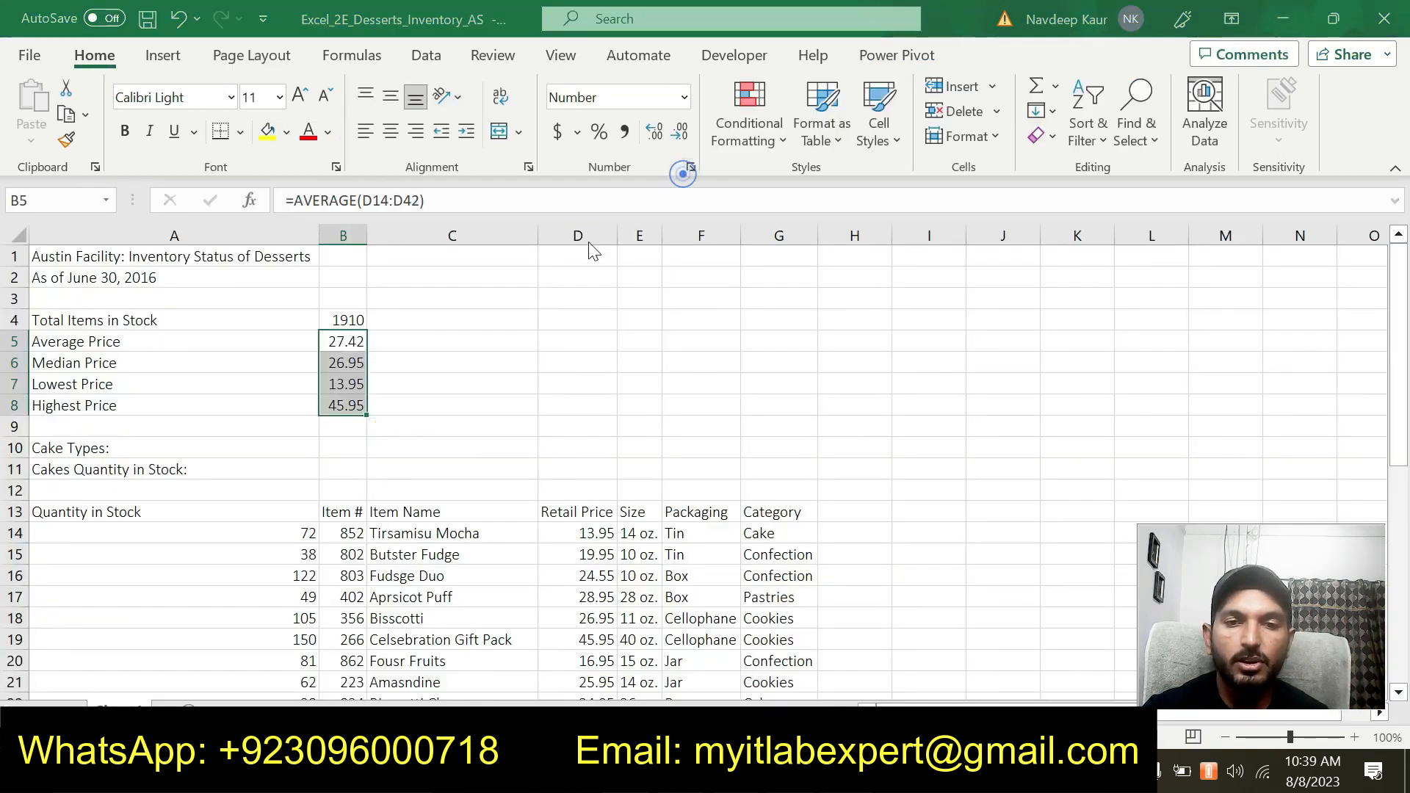
left_click(654, 152)
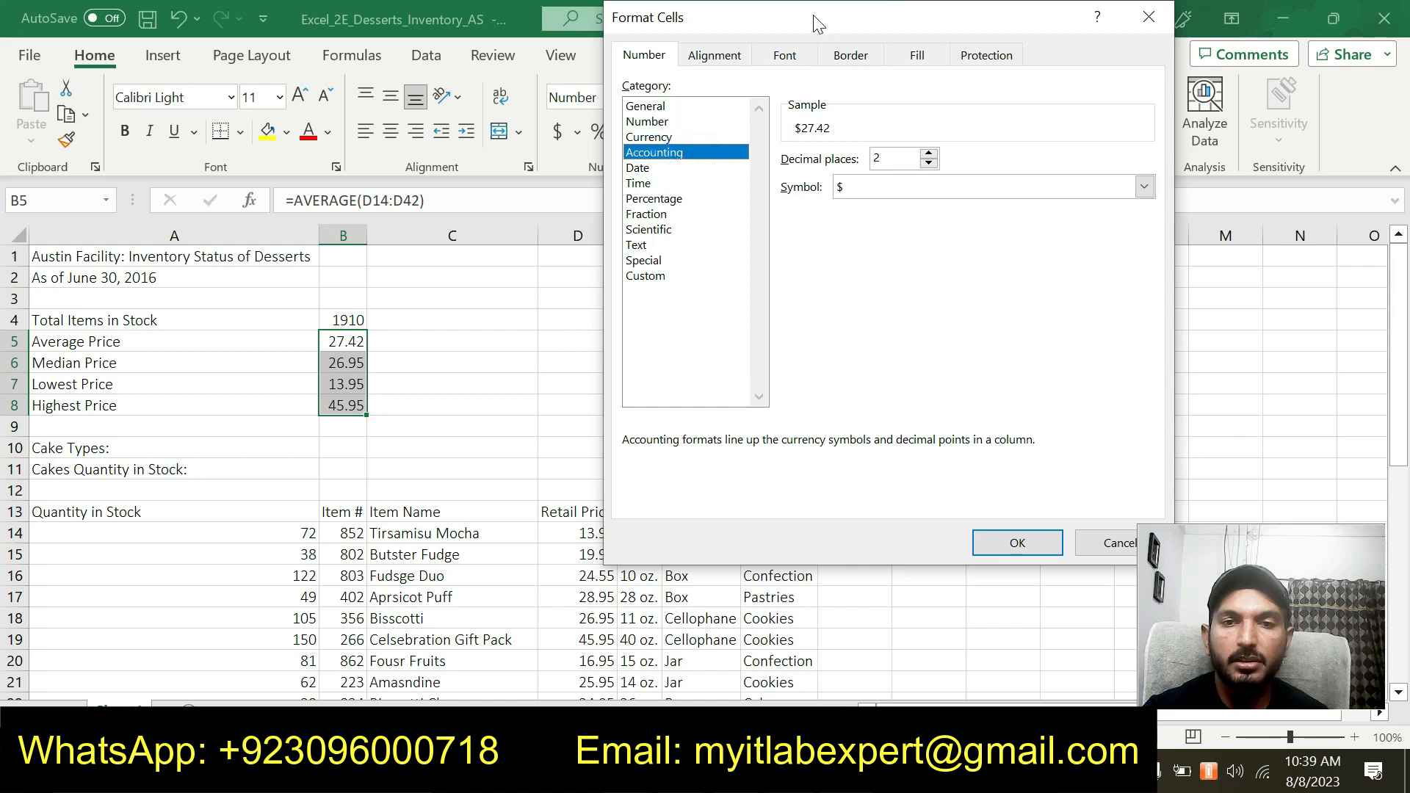
left_click_drag(817, 22, 646, 22)
left_click(830, 548)
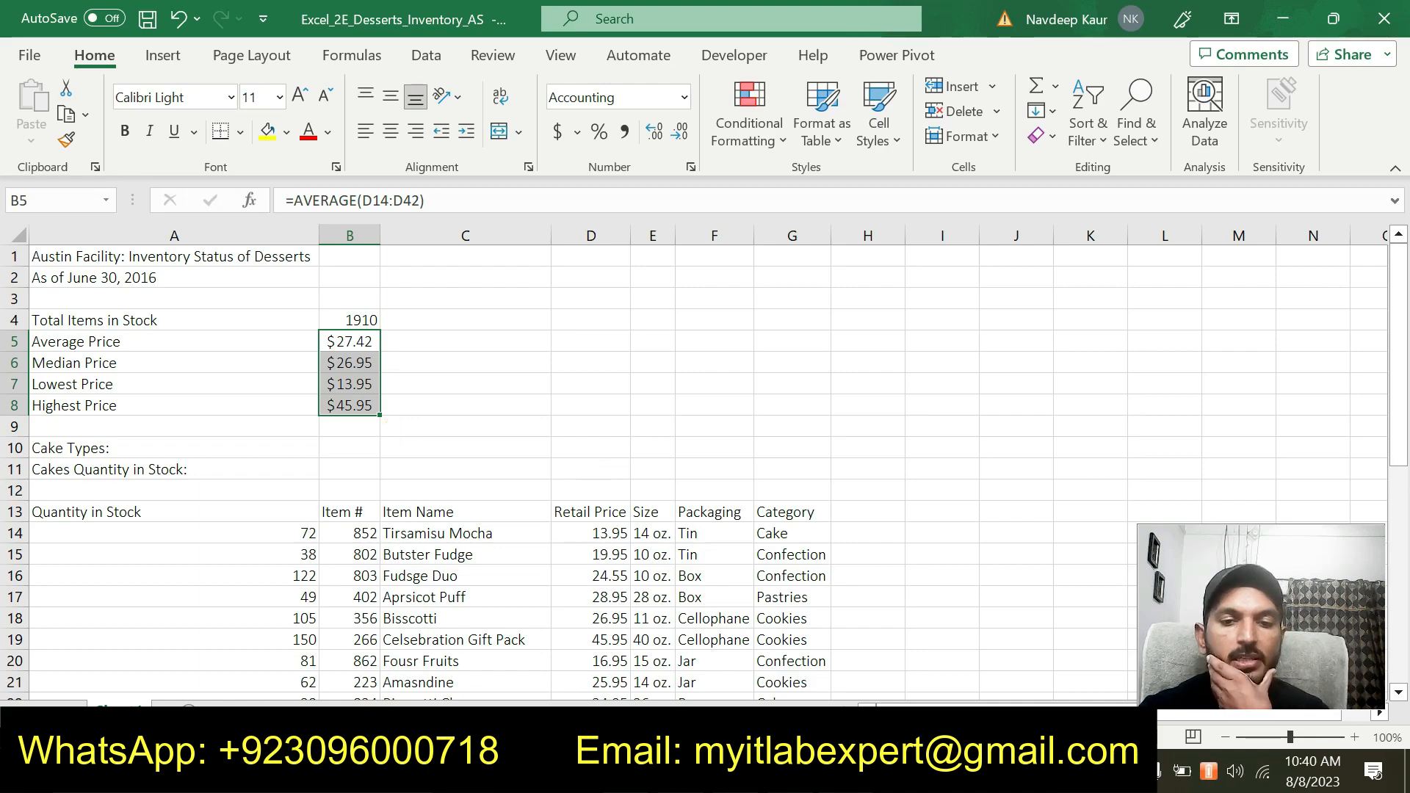
In the Word instructions, look over the remaining steps and remove the green highlight from step 5
key("alt+Tab")
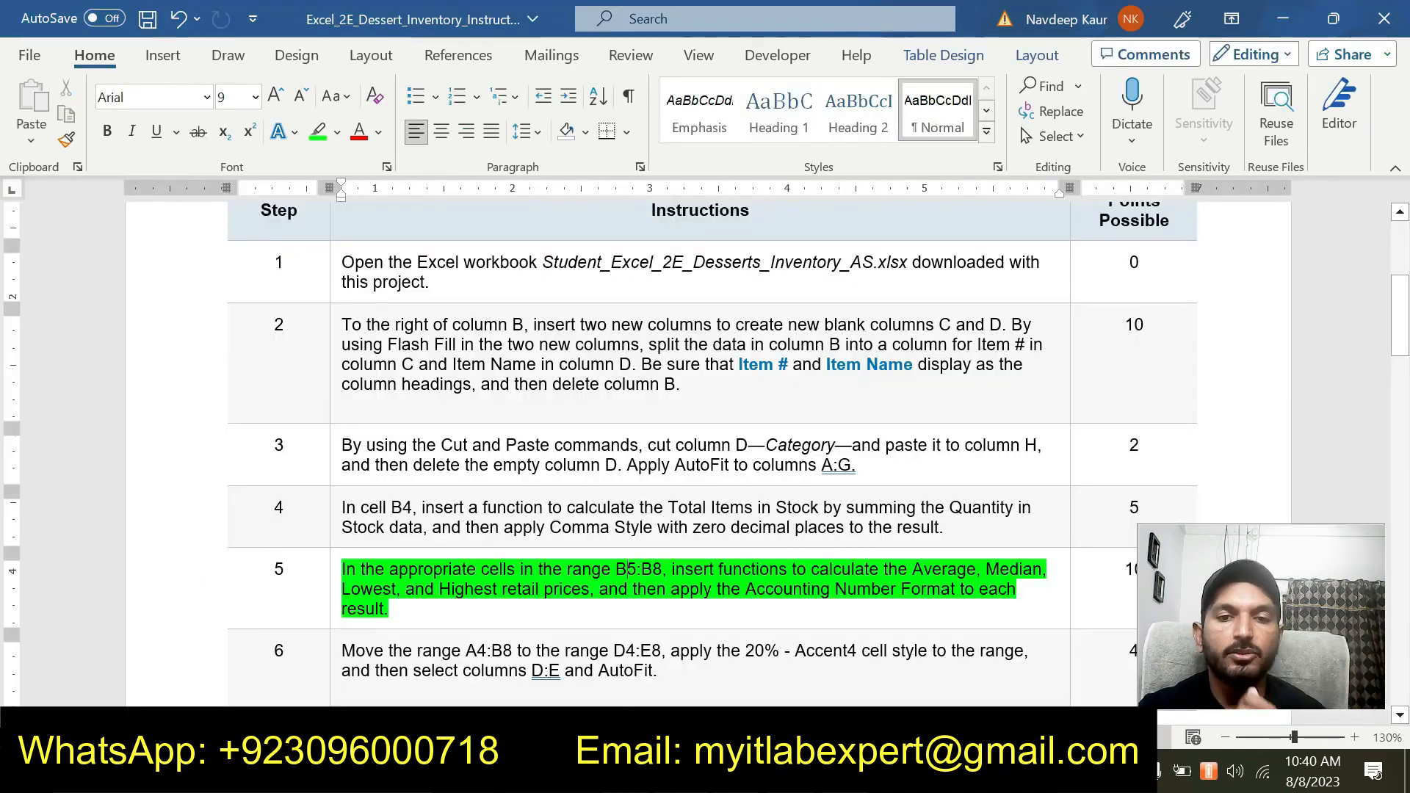
scroll(705, 440, "down", 15)
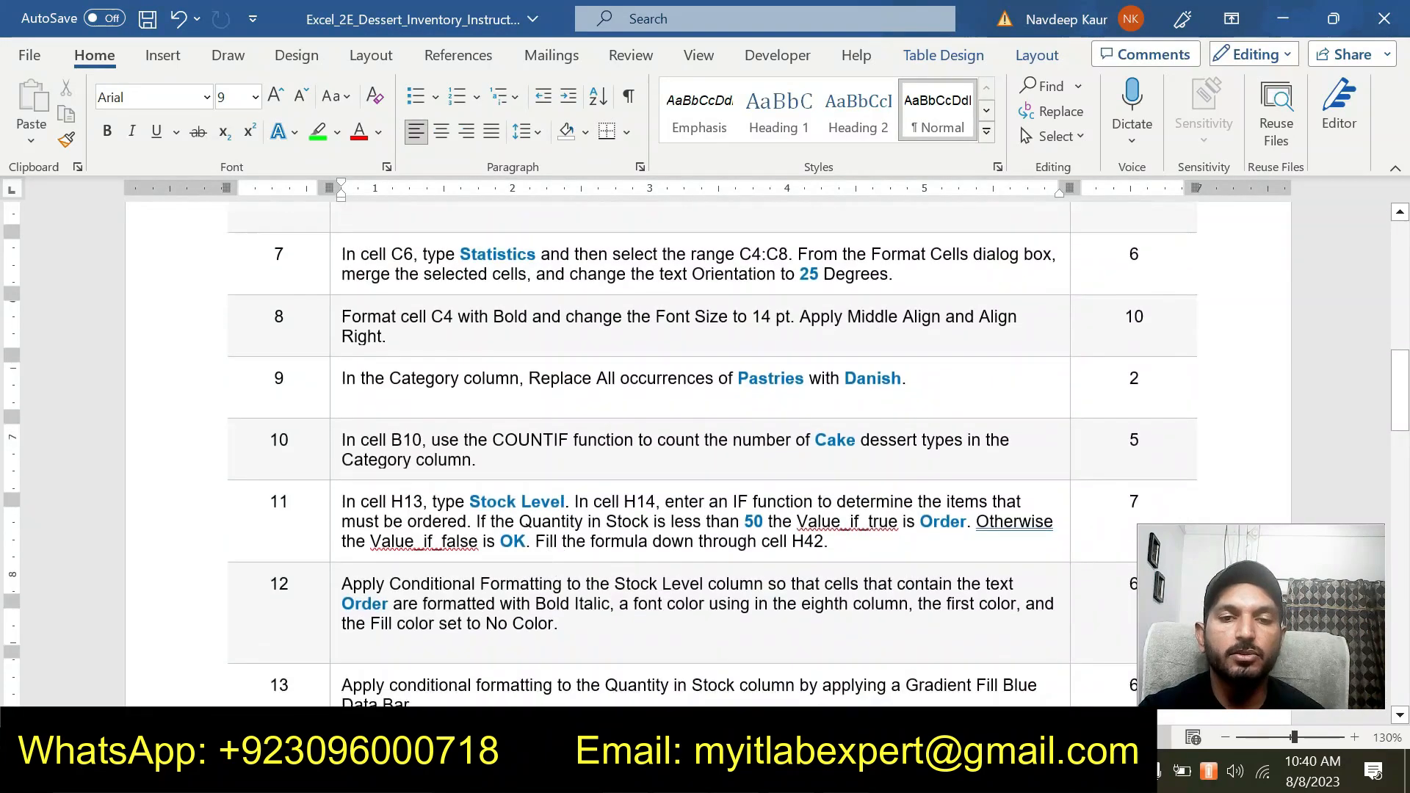
scroll(555, 567, "down", 5)
scroll(556, 567, "up", 15)
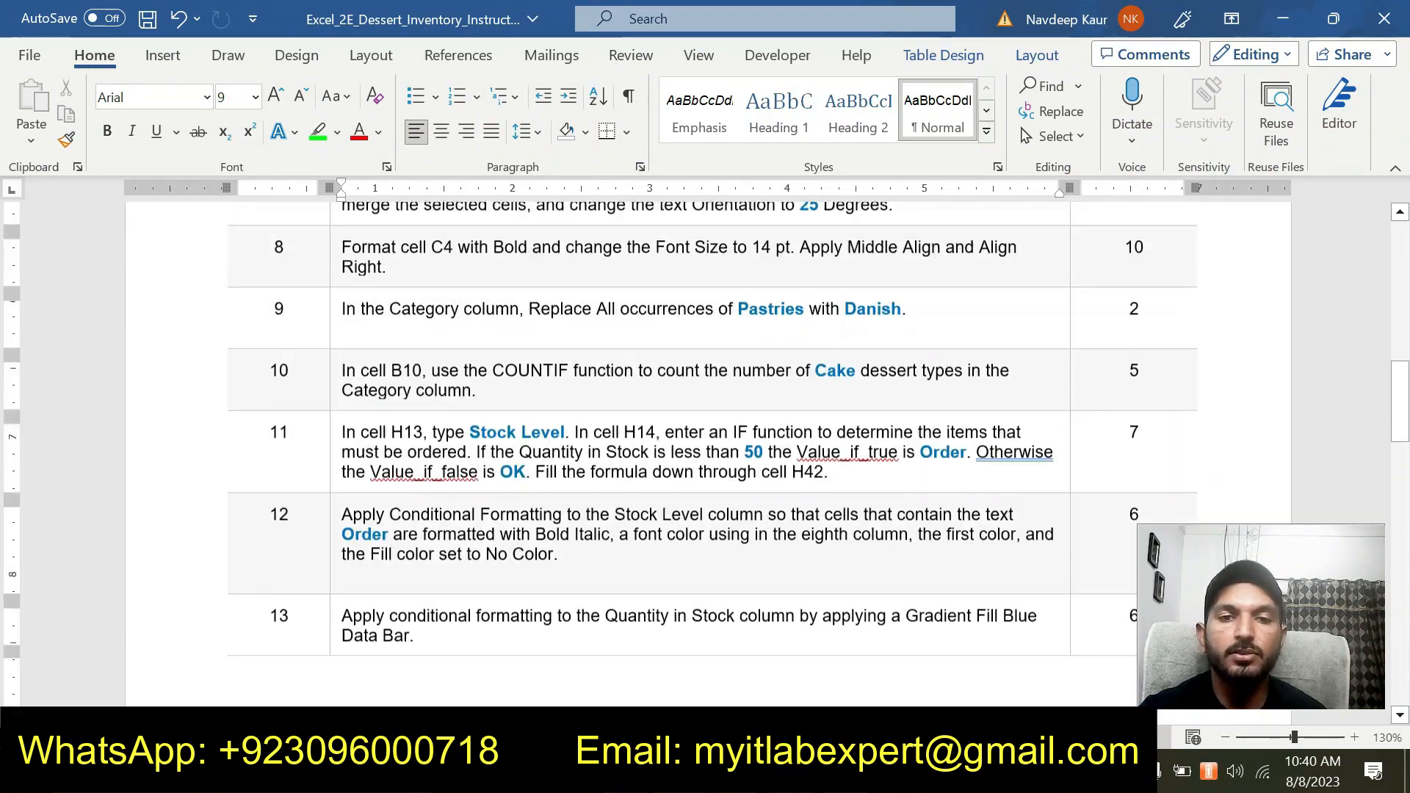
scroll(556, 567, "up", 4)
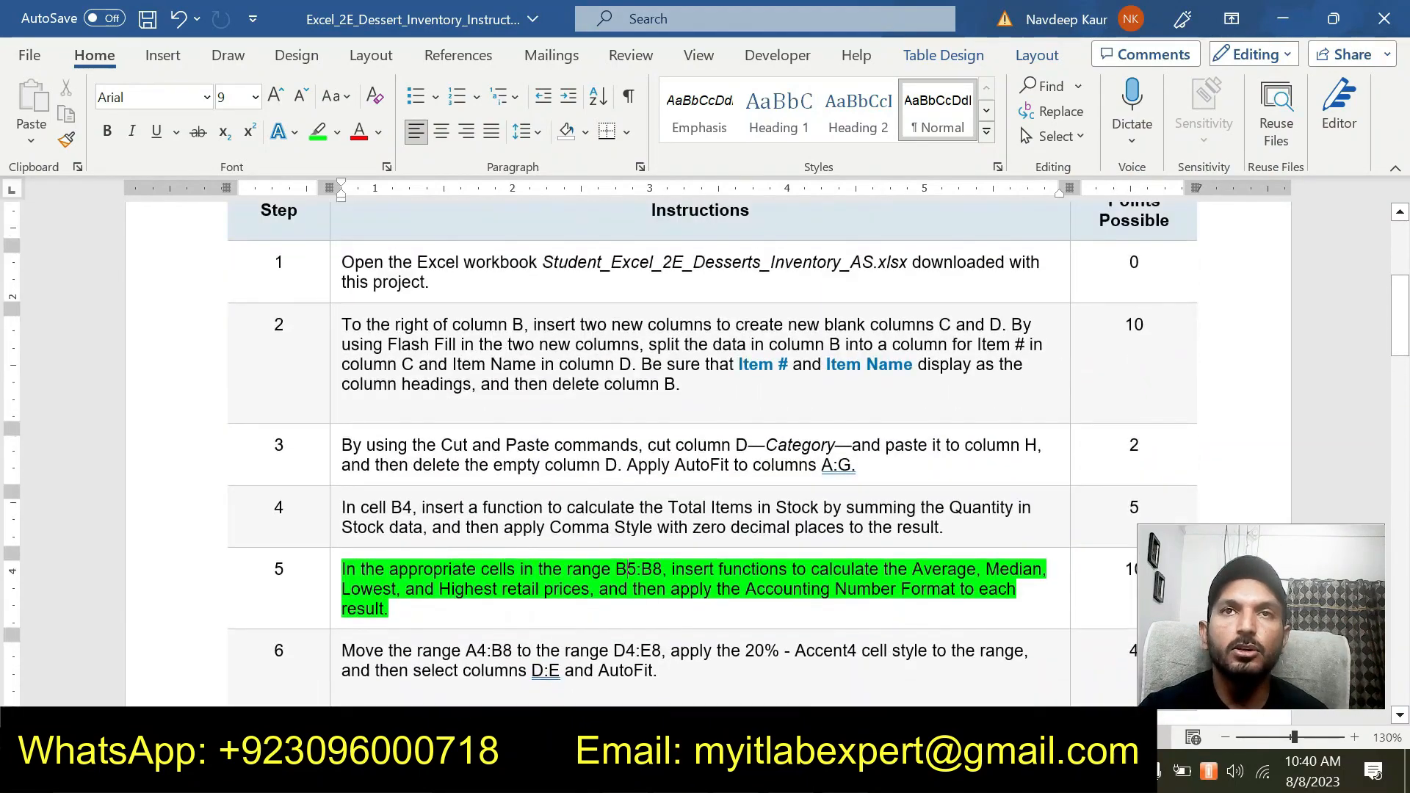
left_click_drag(412, 609, 360, 572)
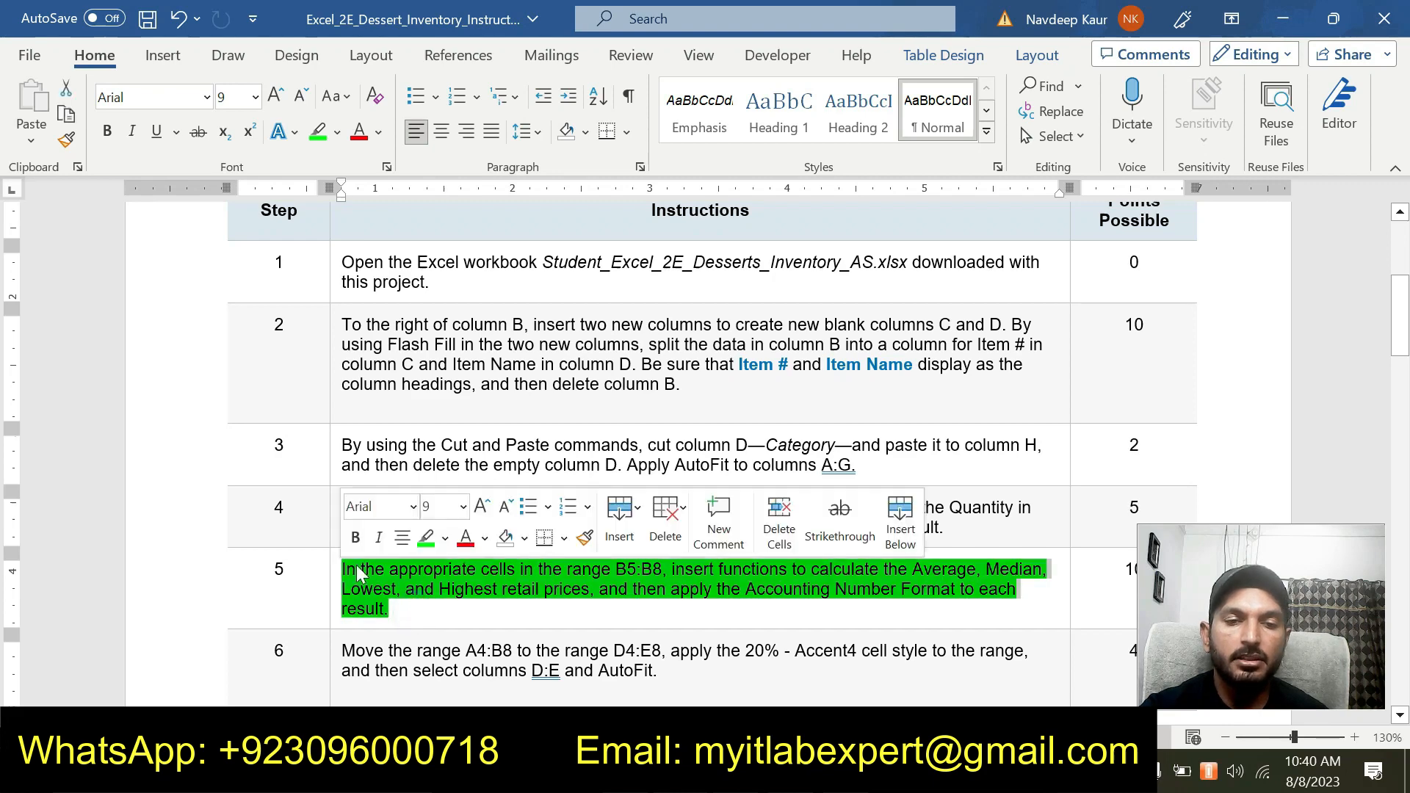
left_click(426, 537)
left_click(426, 601)
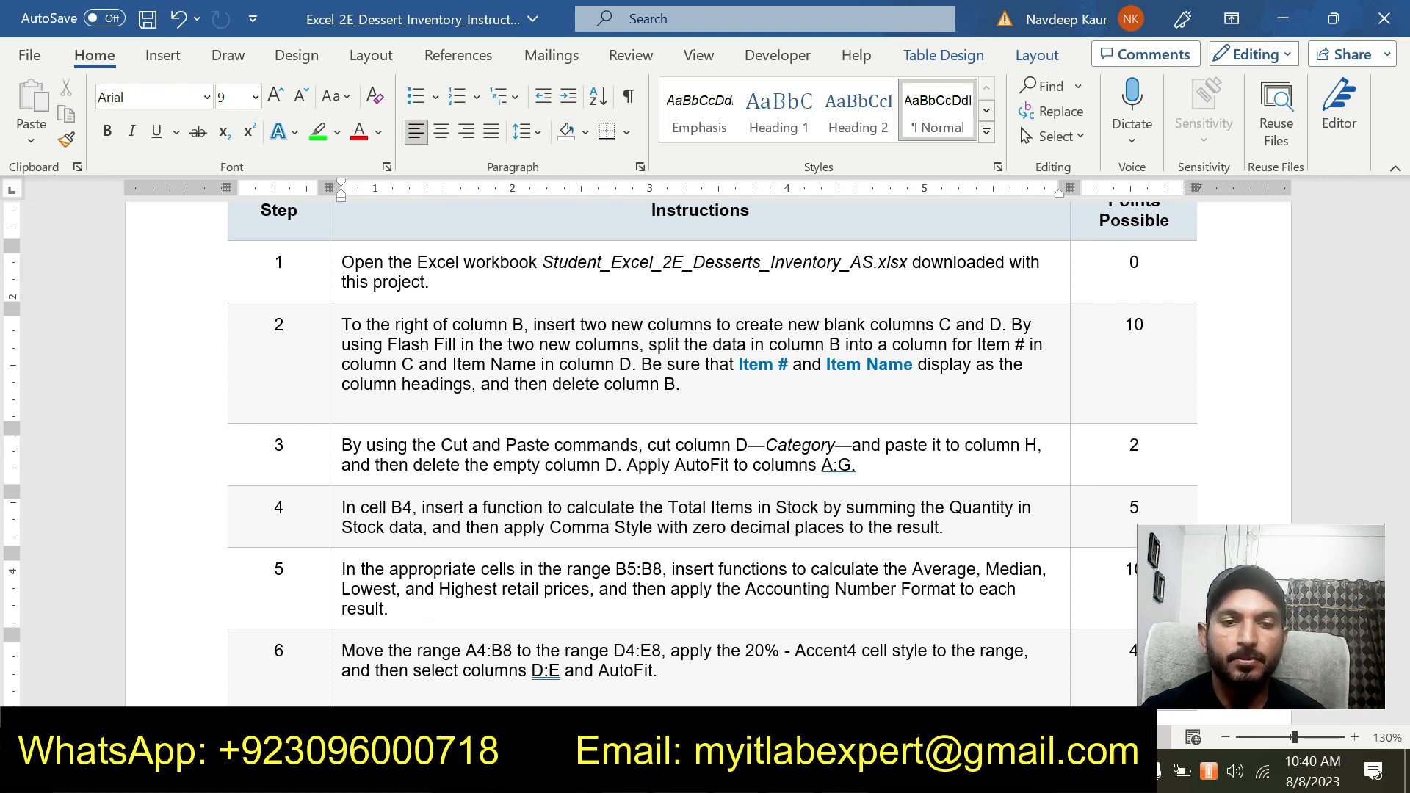
Highlight the step 6 instruction about moving A4:B8 in bright green
type("]]")
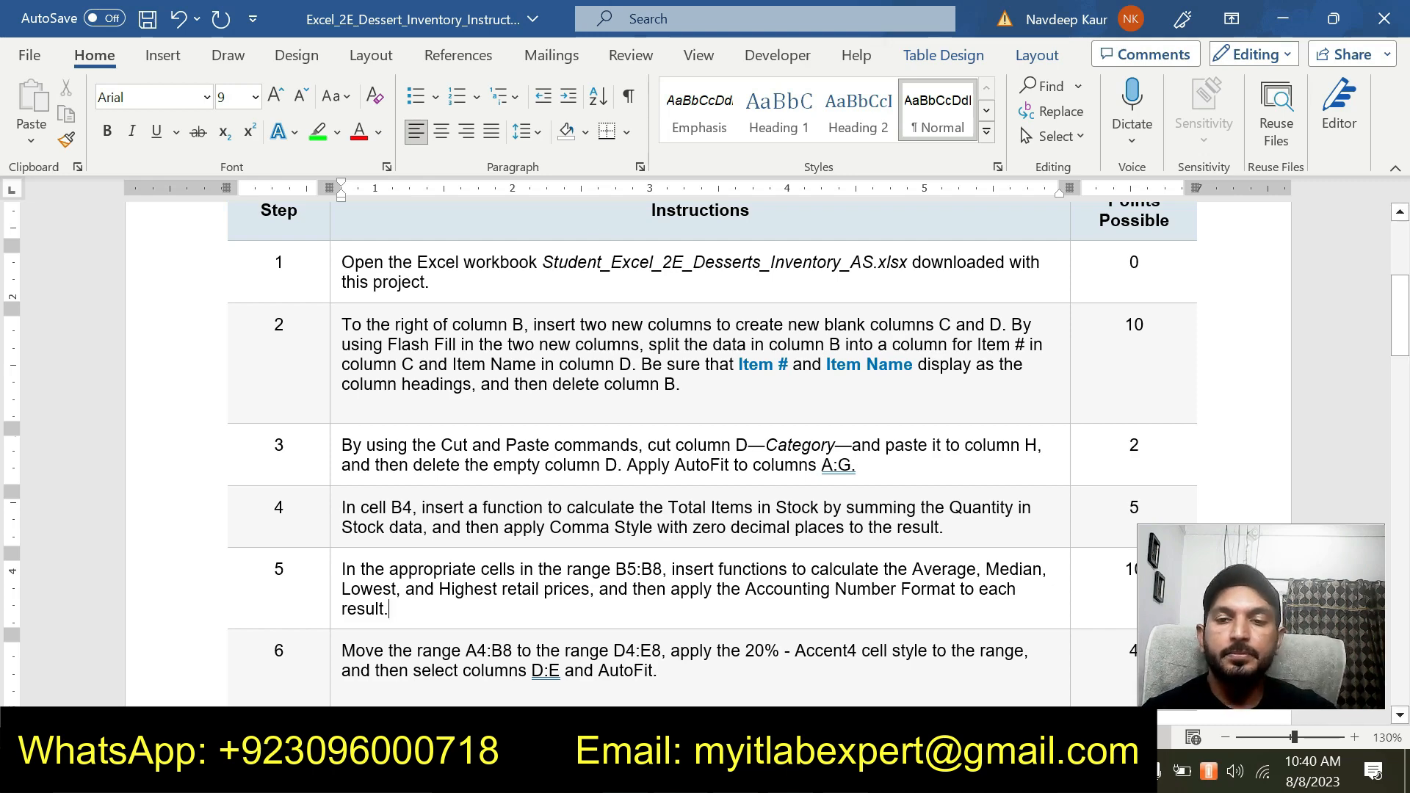
scroll(705, 440, "down", 3)
left_click_drag(697, 541, 342, 514)
left_click(422, 475)
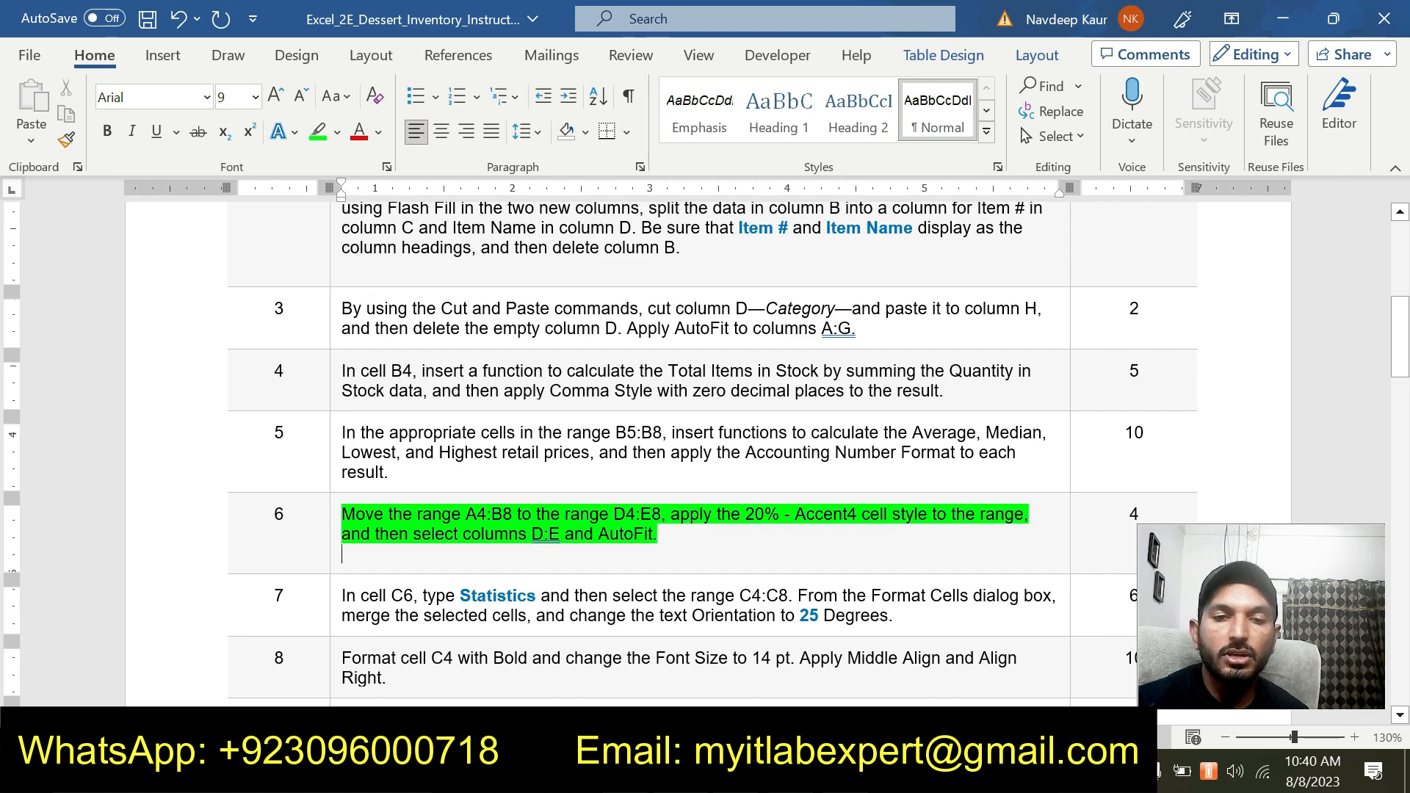
Copy the range reference A4:B8 from step 6 and use it to select that range in the Excel worksheet
double_click(470, 514)
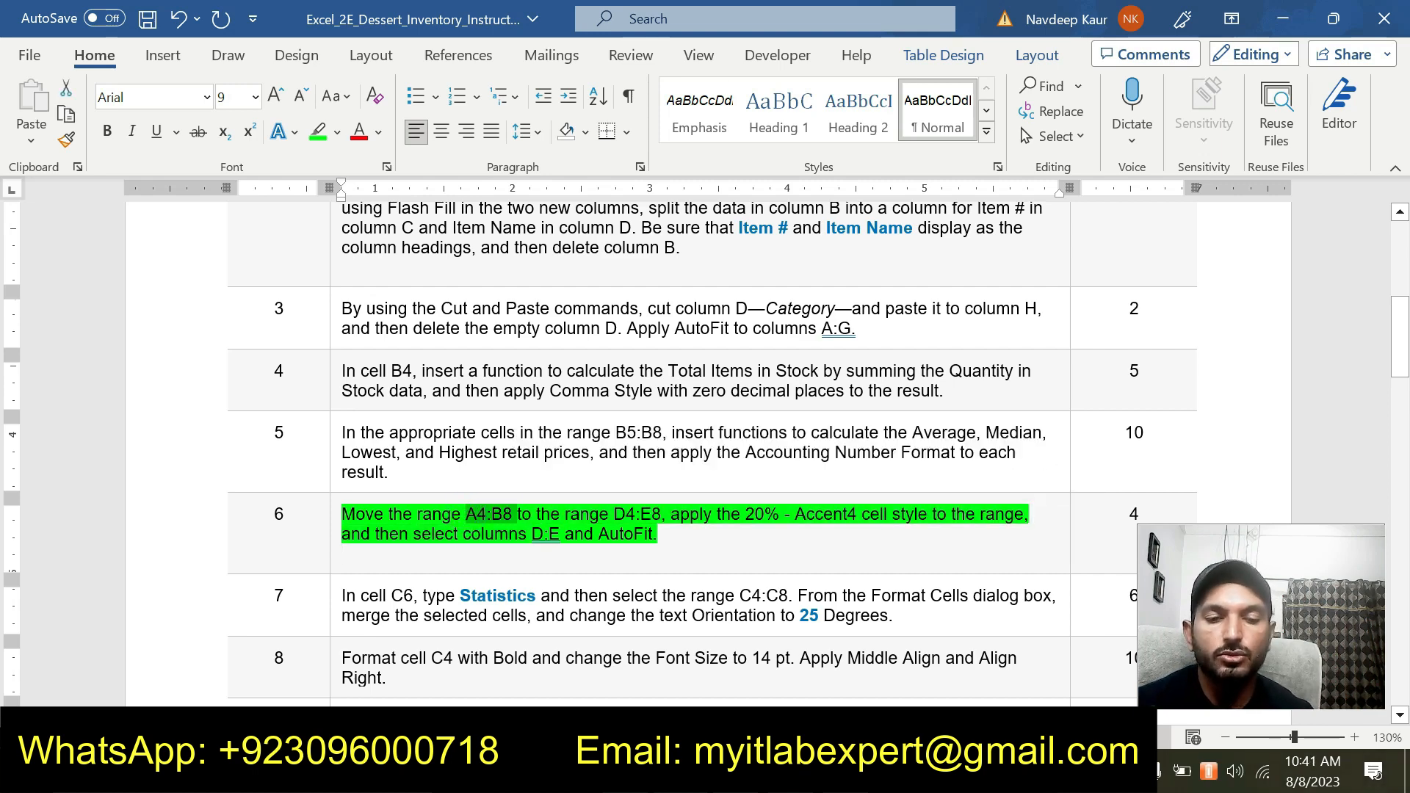
key("ctrl+c")
key("alt+Tab")
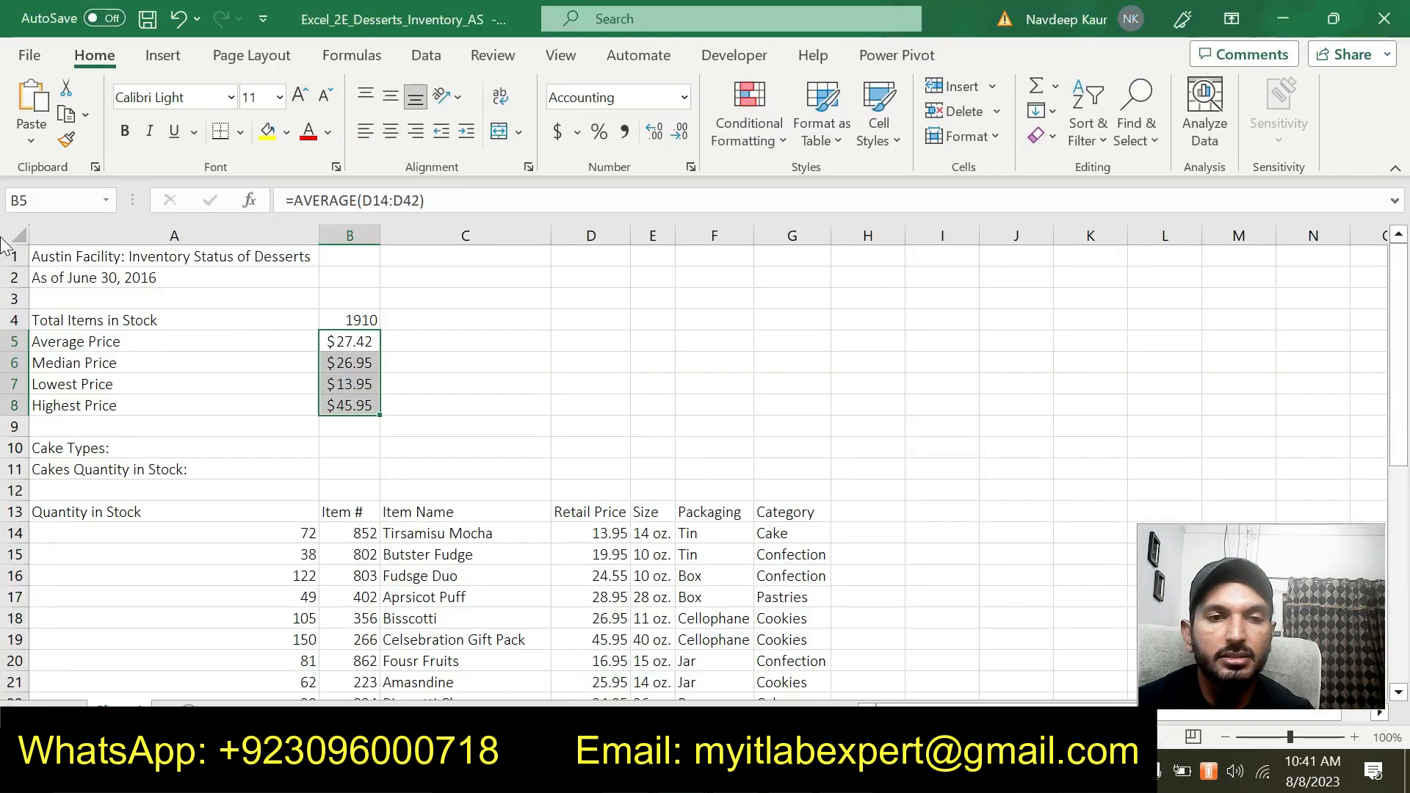
left_click(69, 198)
type("A4")
key("Return")
key("ctrl+v")
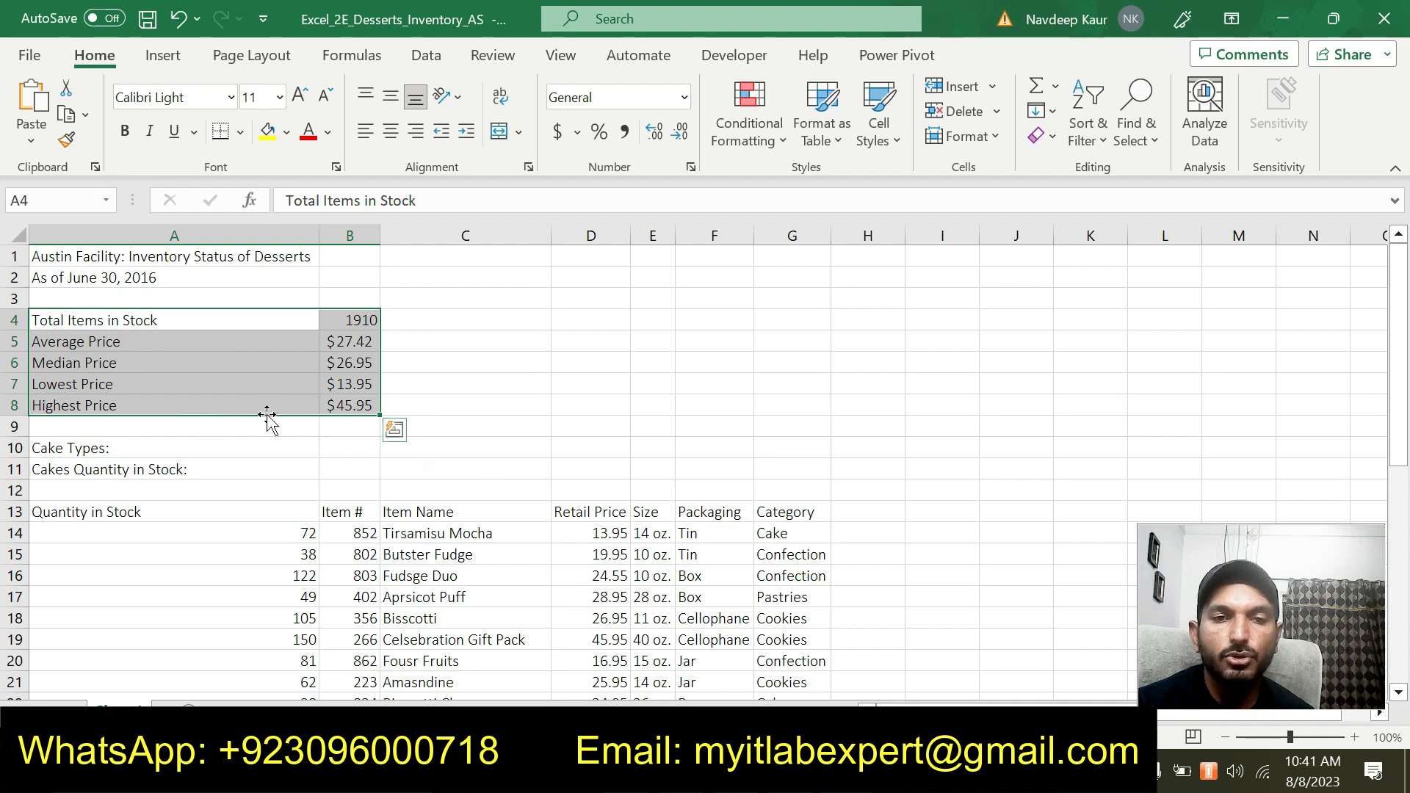
Cut the selected range A4:B8 in the Excel worksheet and paste it into the range D4:E8
key("alt+Tab")
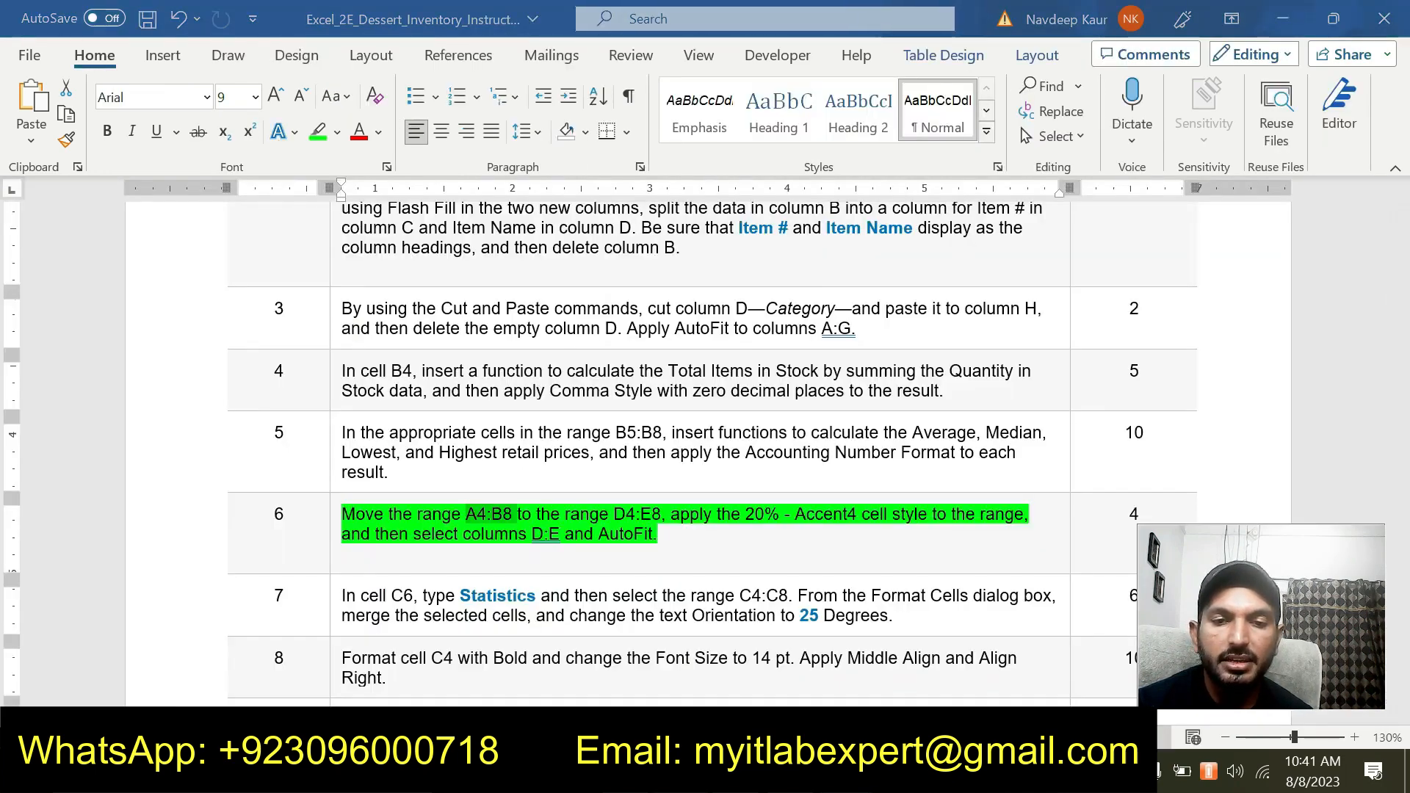
key("alt+Tab")
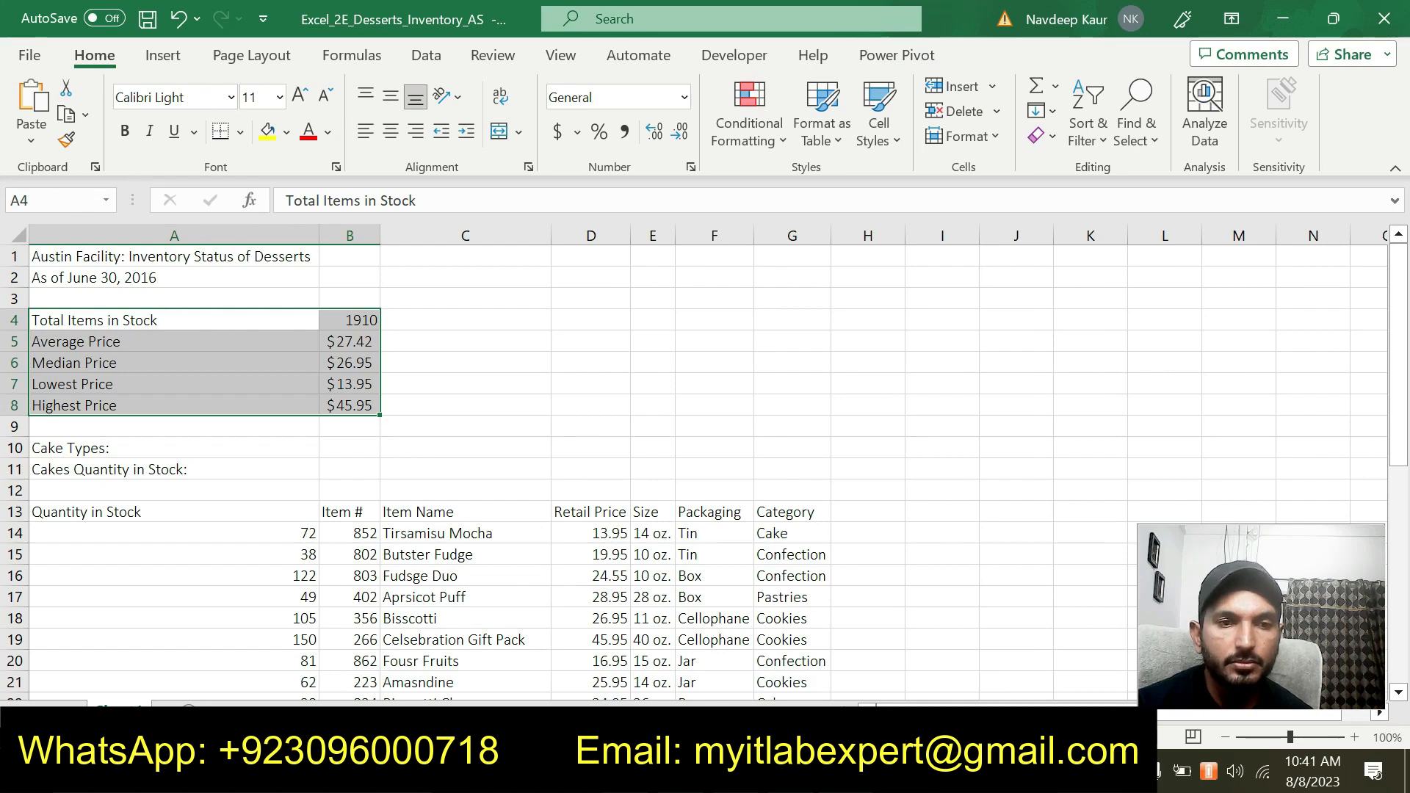
right_click(189, 346)
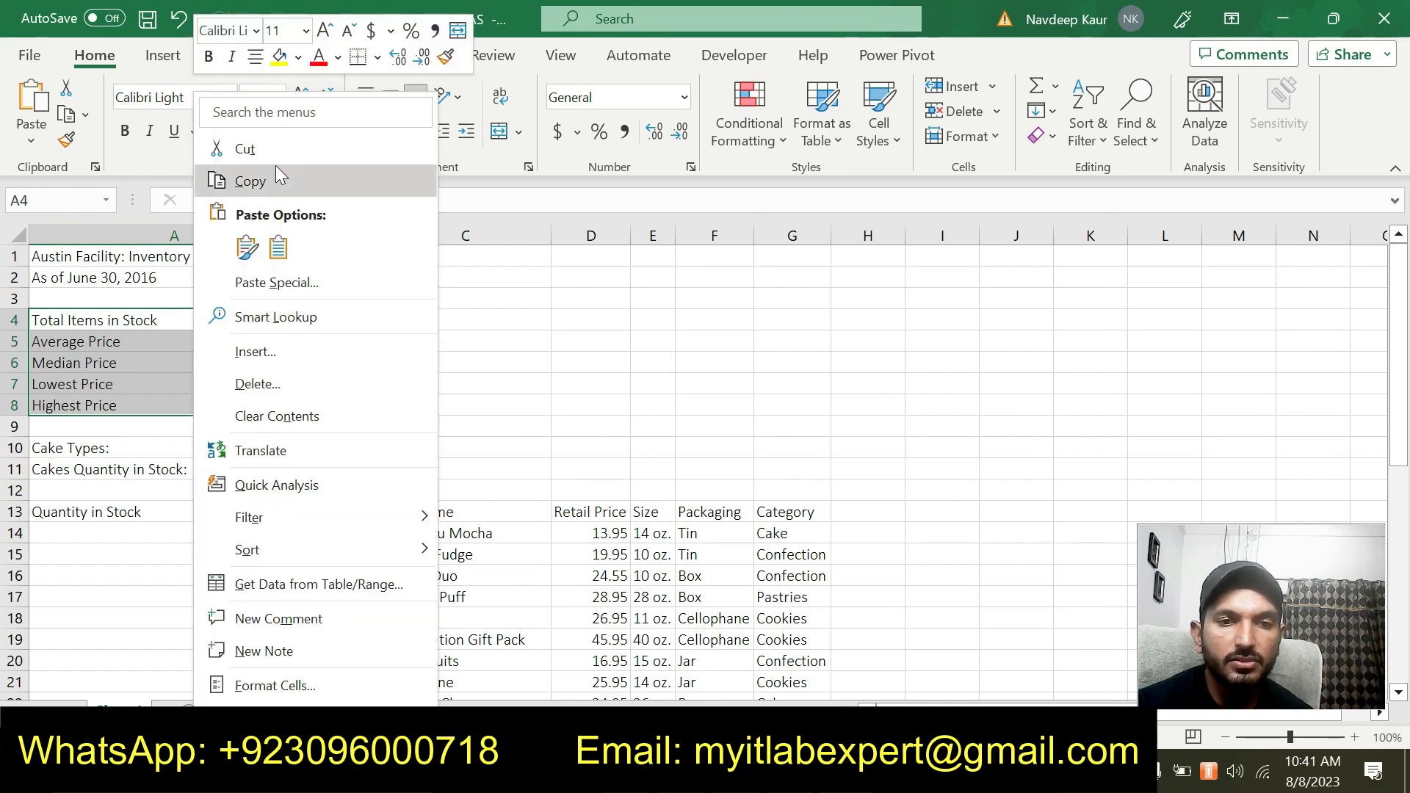
left_click(227, 179)
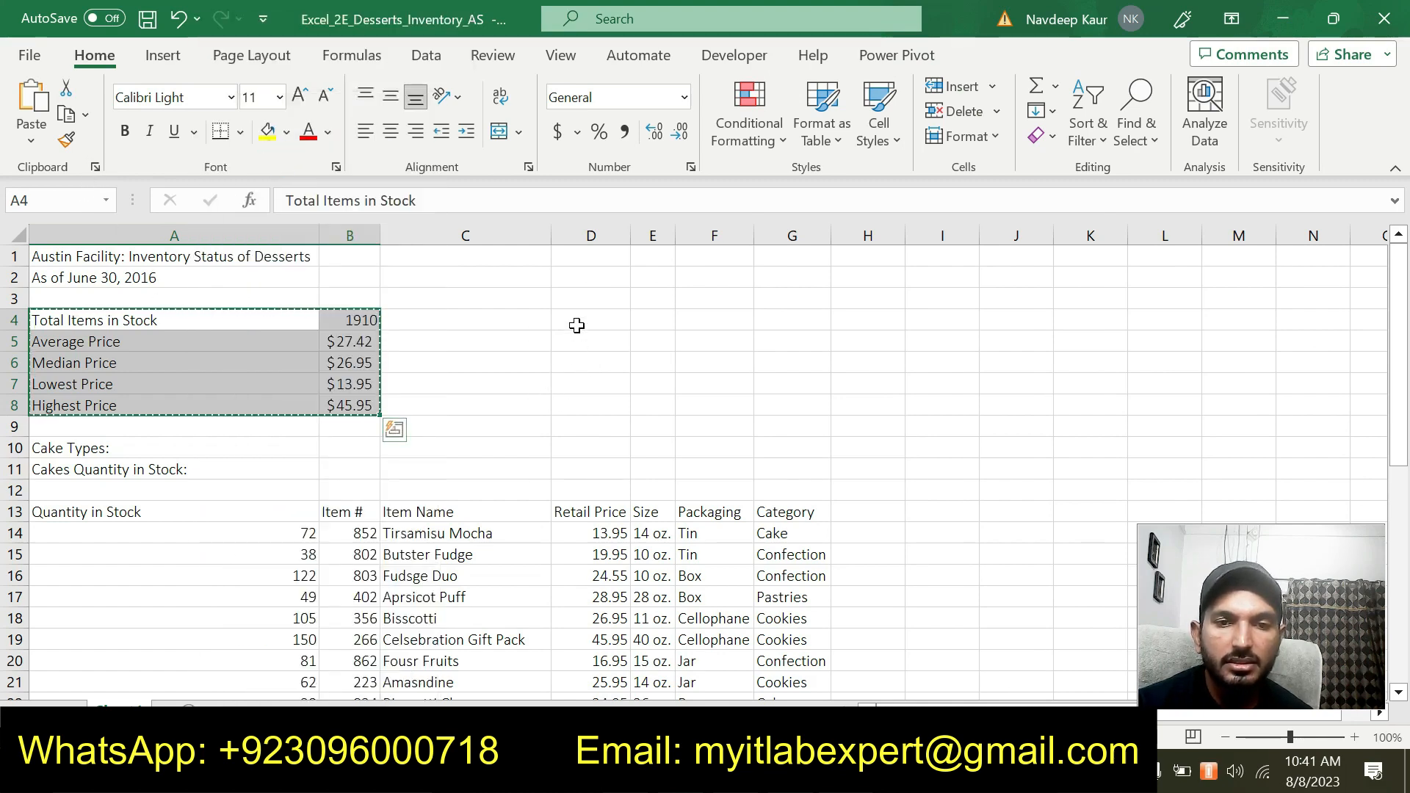
left_click_drag(575, 321, 666, 406)
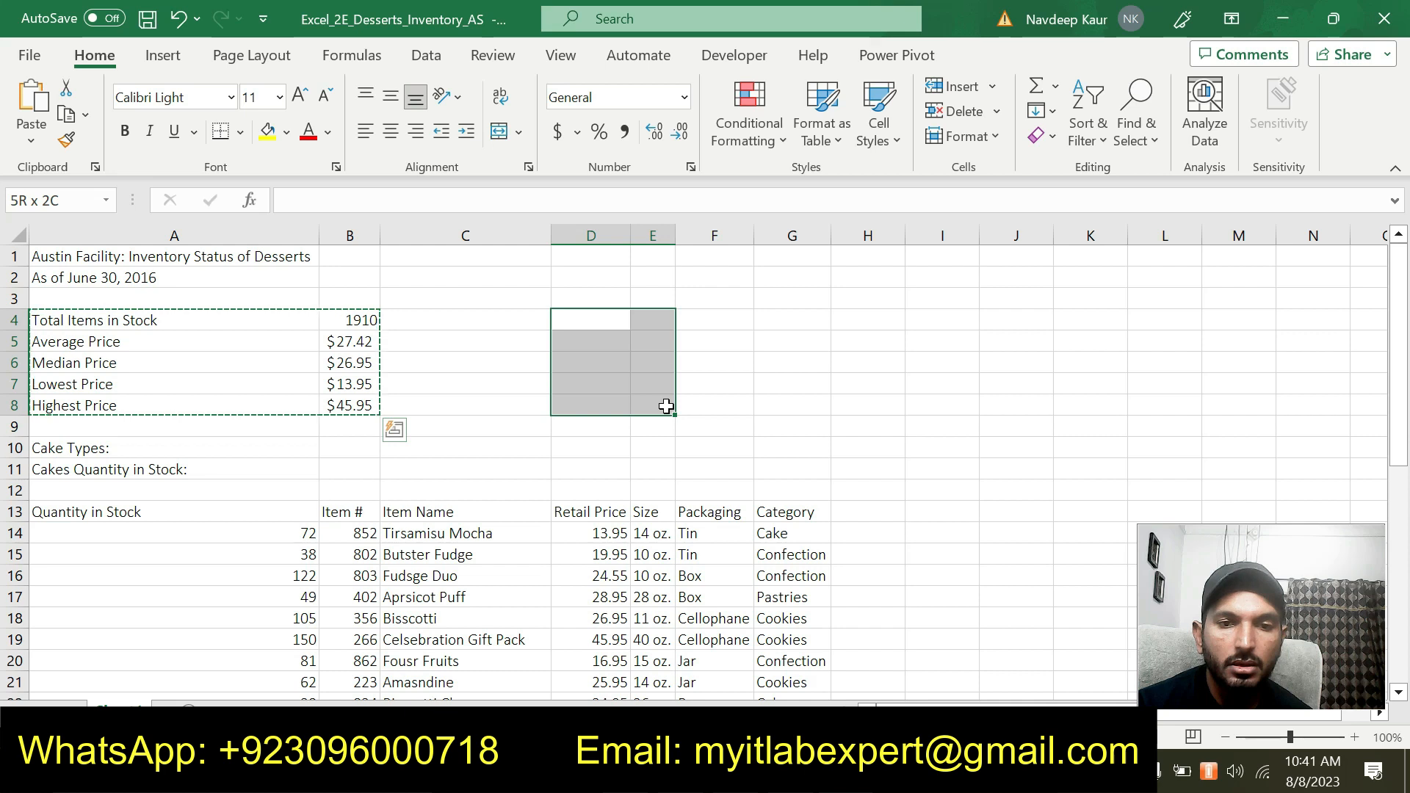
left_click_drag(666, 406, 666, 406)
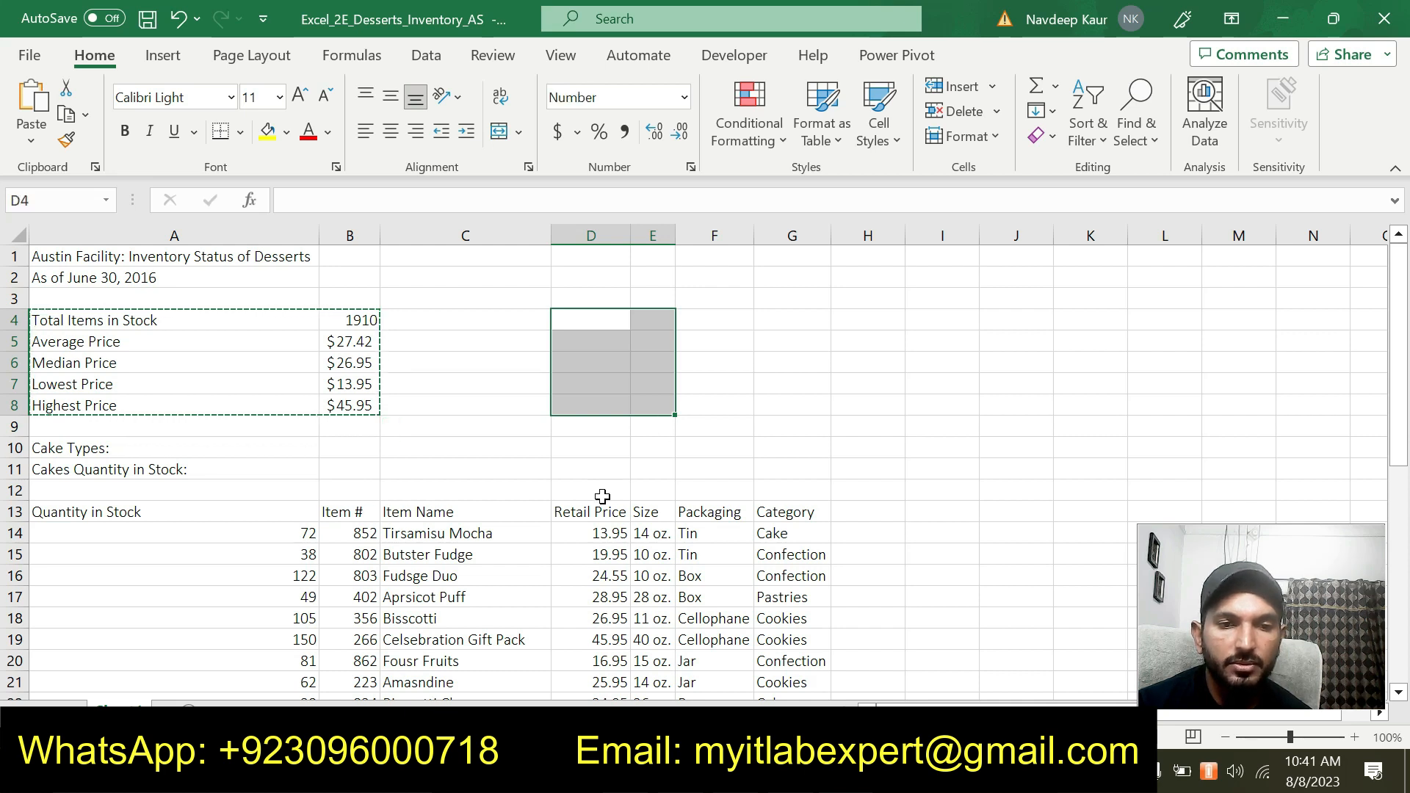
left_click(24, 108)
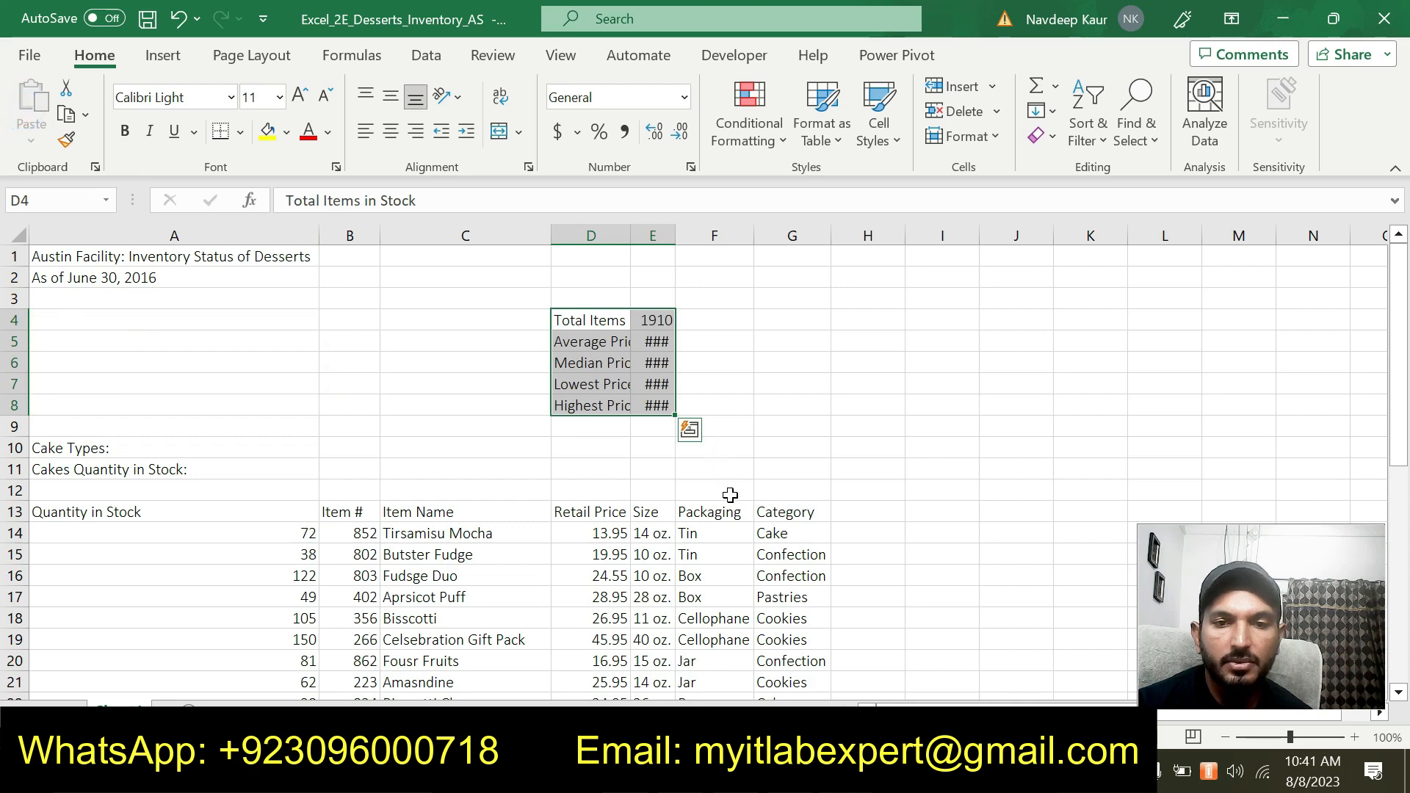
Check the cell style named in step 6 of the Word instructions and apply 20% - Accent4 to D4:E8 in Excel
key("alt+Tab")
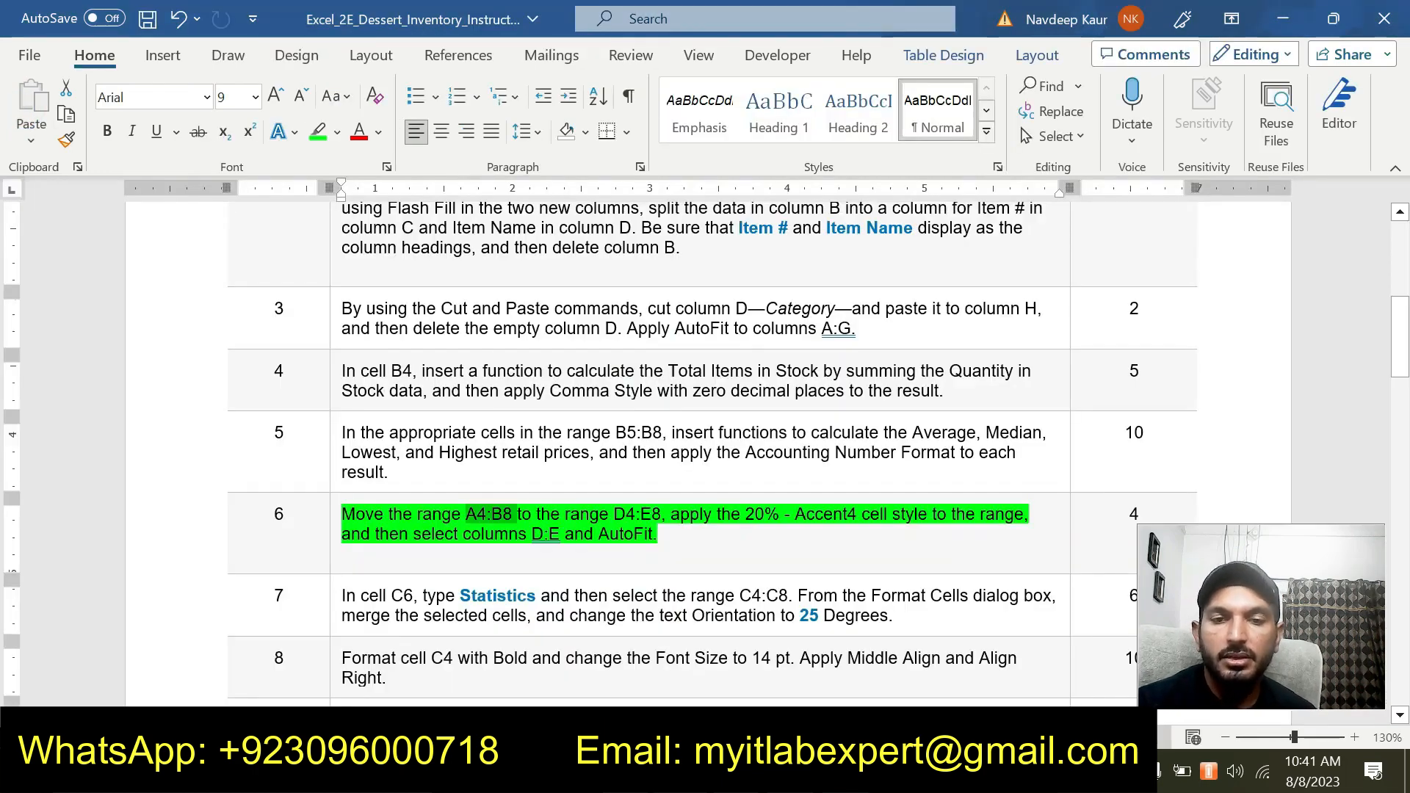
left_click(721, 542)
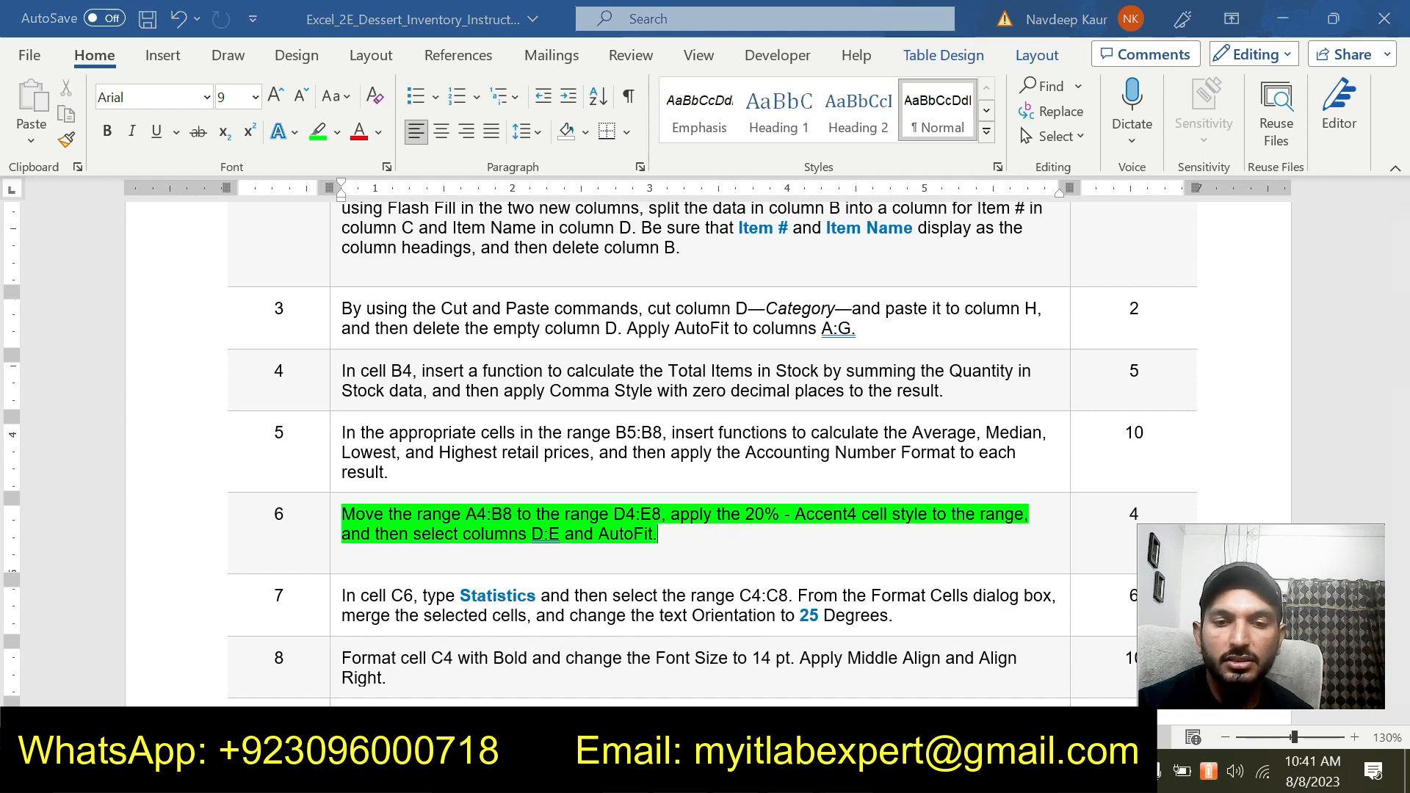
key("alt+Tab")
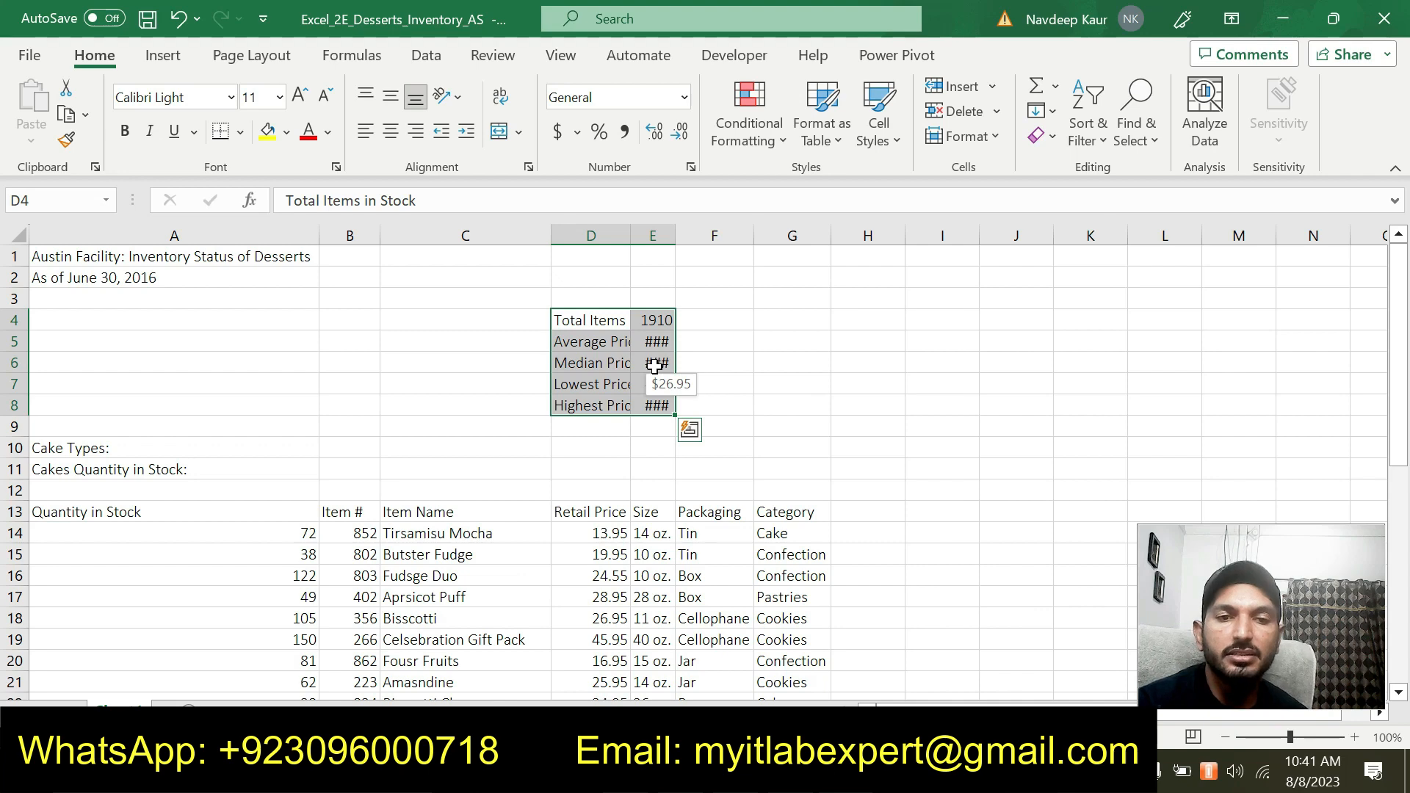
key("alt+Tab")
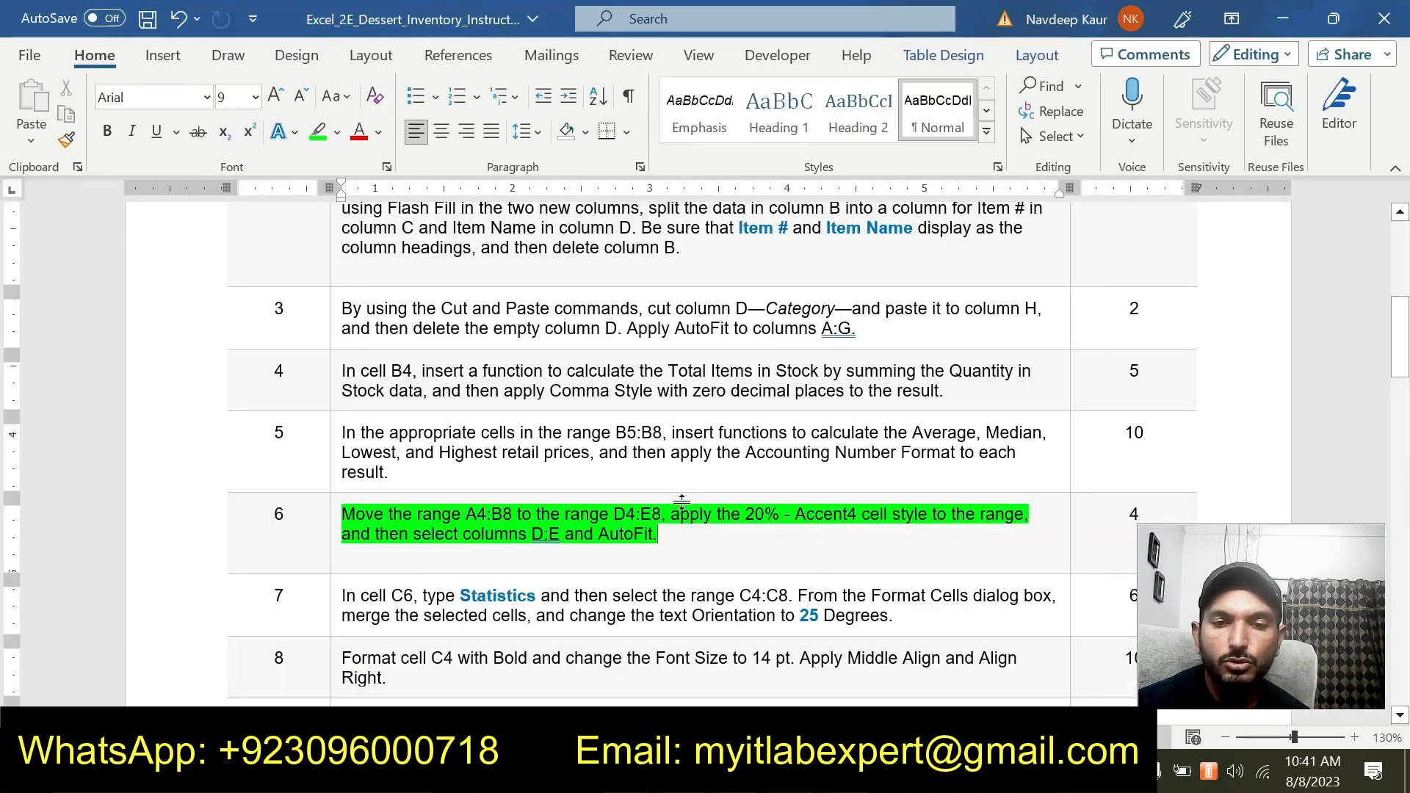
left_click_drag(860, 514, 674, 514)
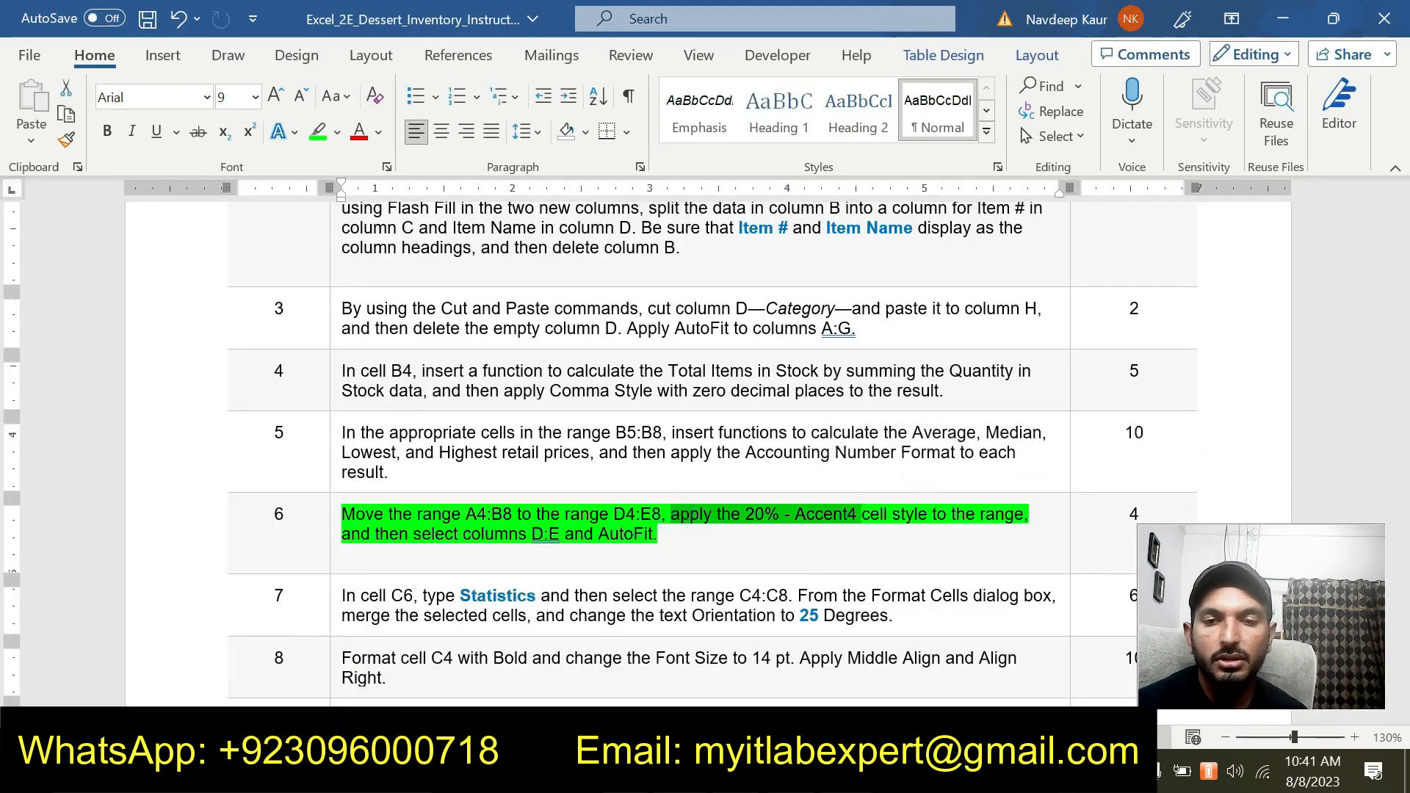
key("alt+Tab")
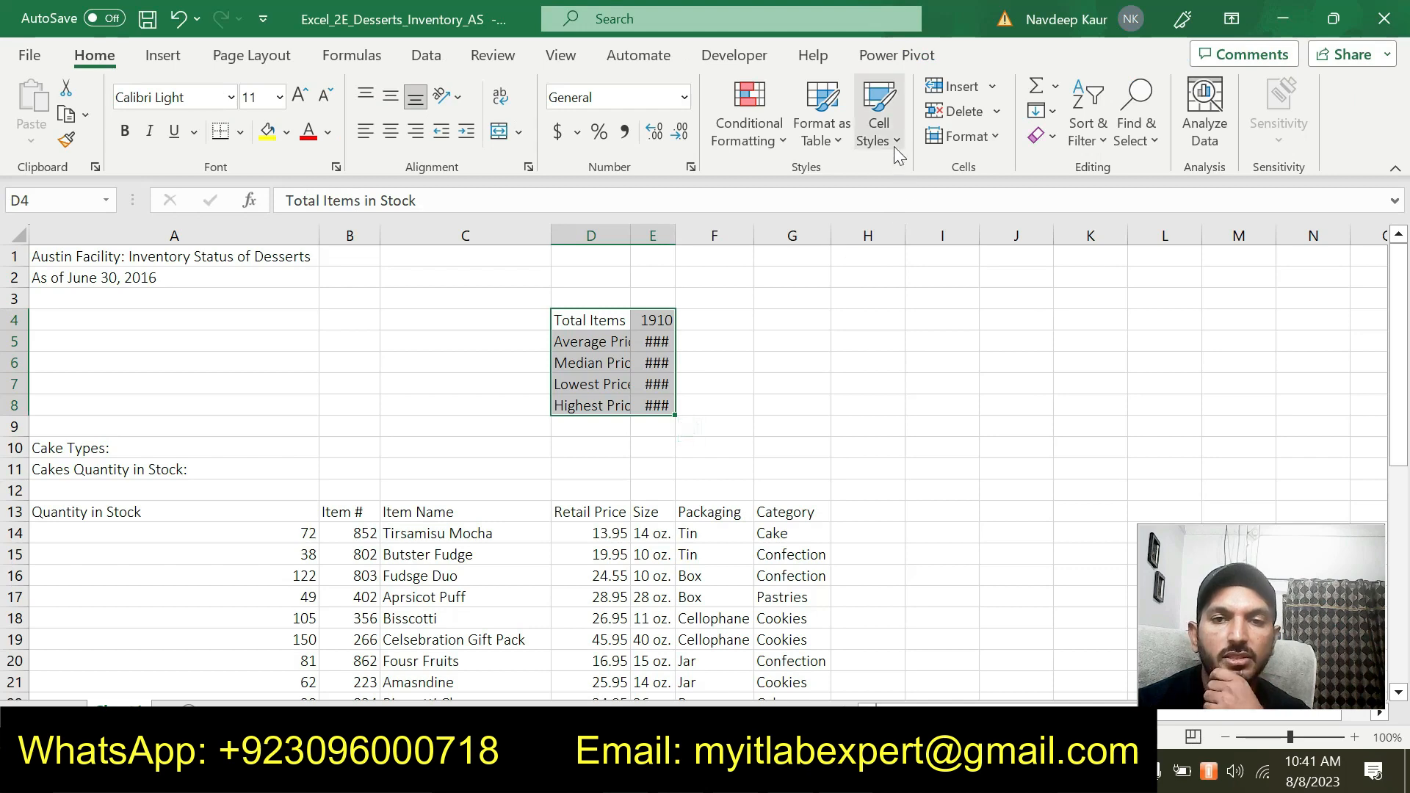
left_click(893, 147)
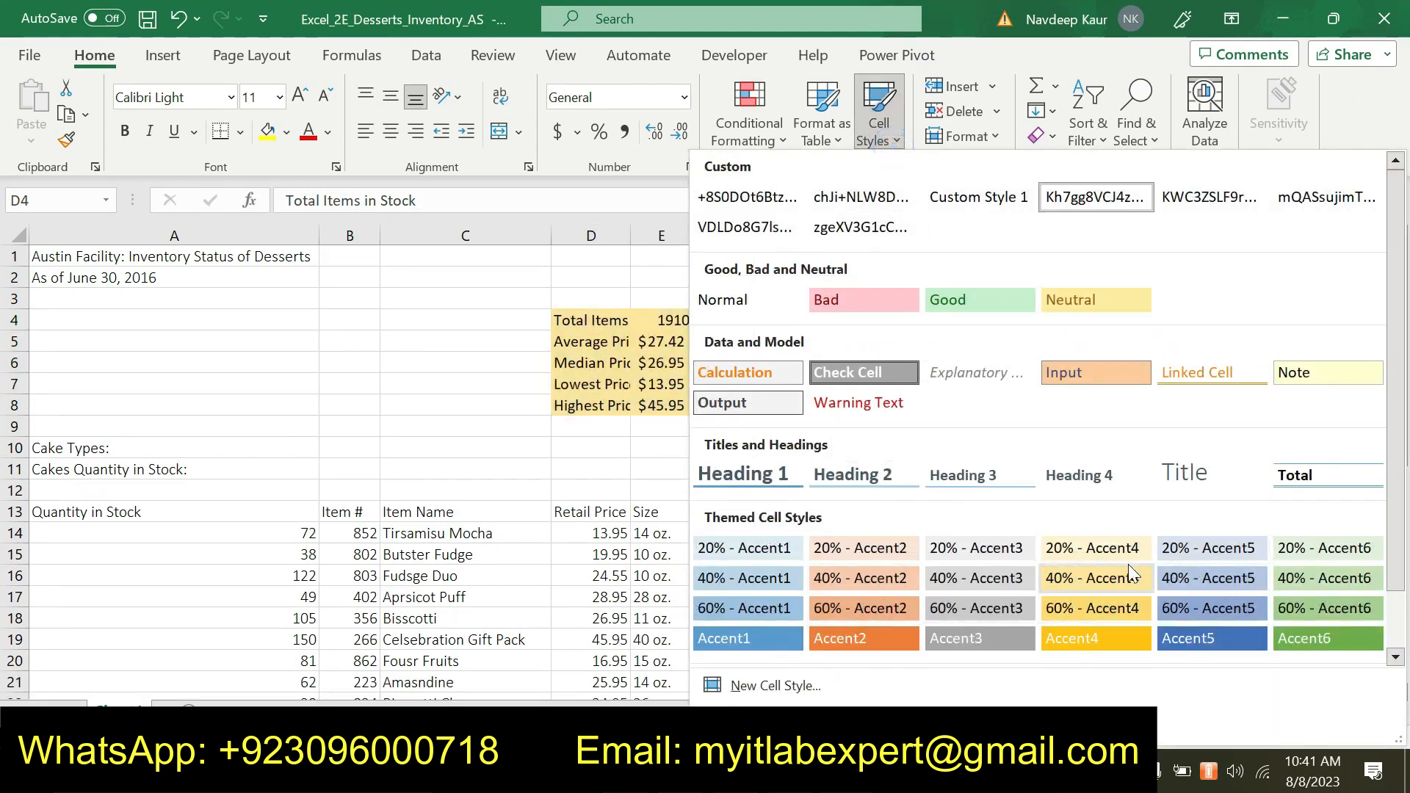
left_click(1085, 548)
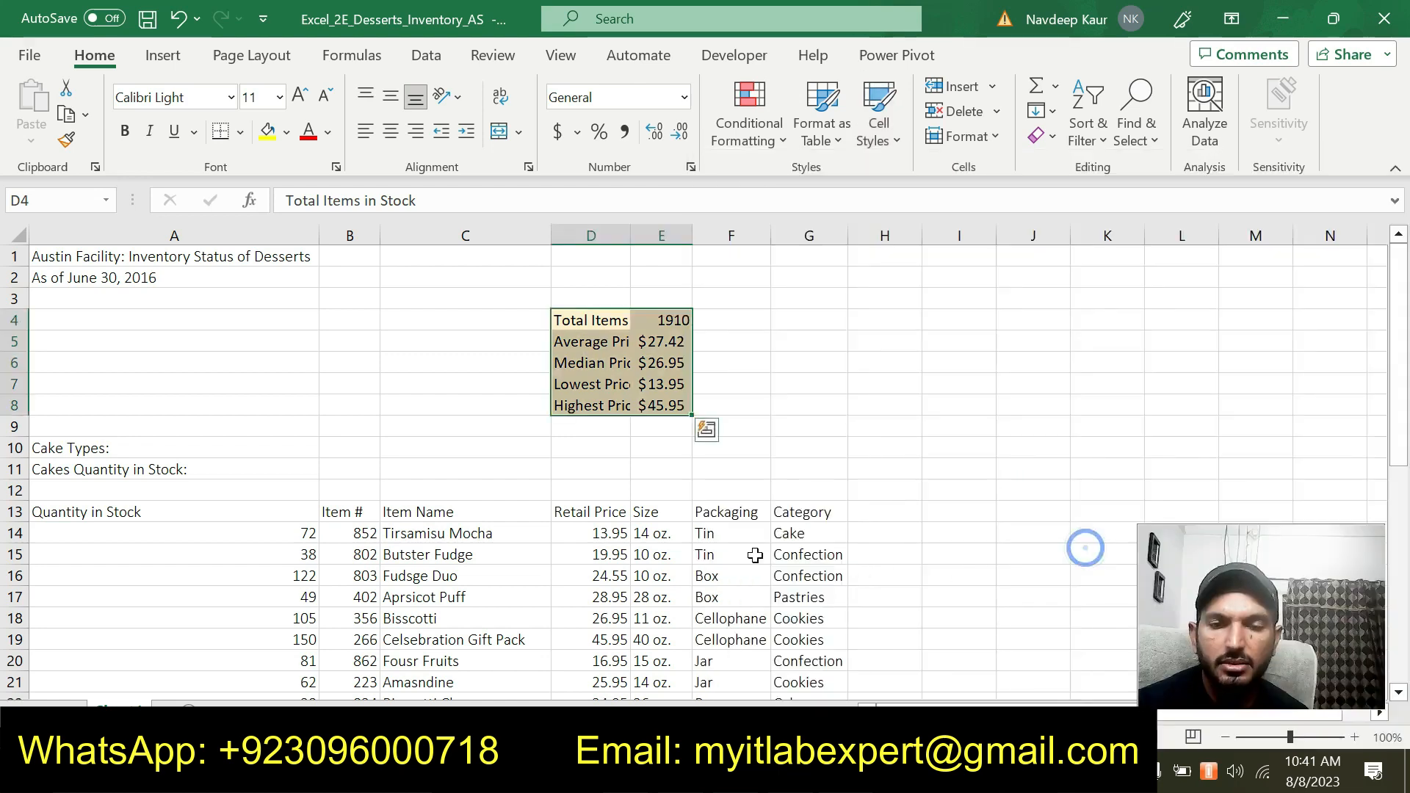
Select columns D:E in the Excel worksheet as step 6 requires and AutoFit their column width
key("alt+Tab")
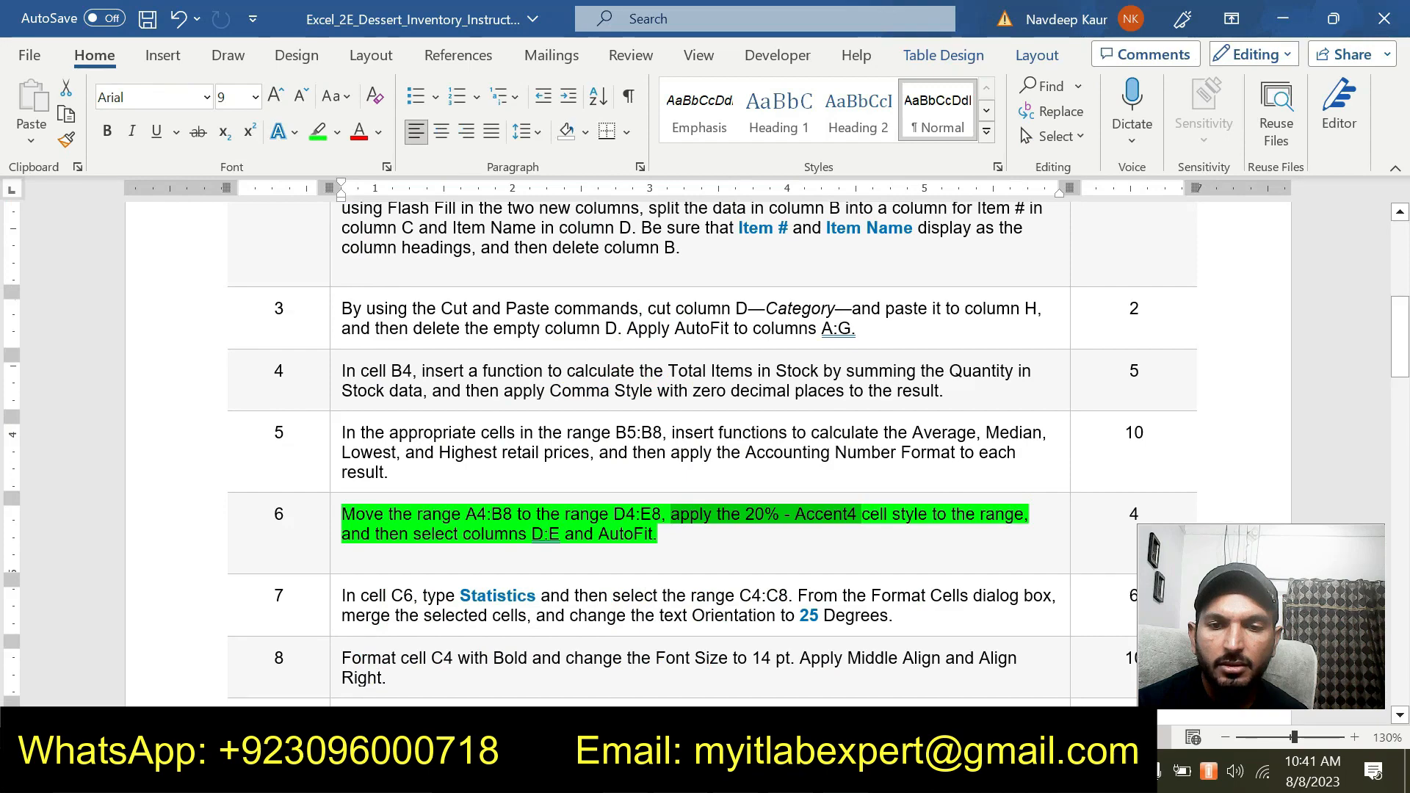
key("alt+Tab")
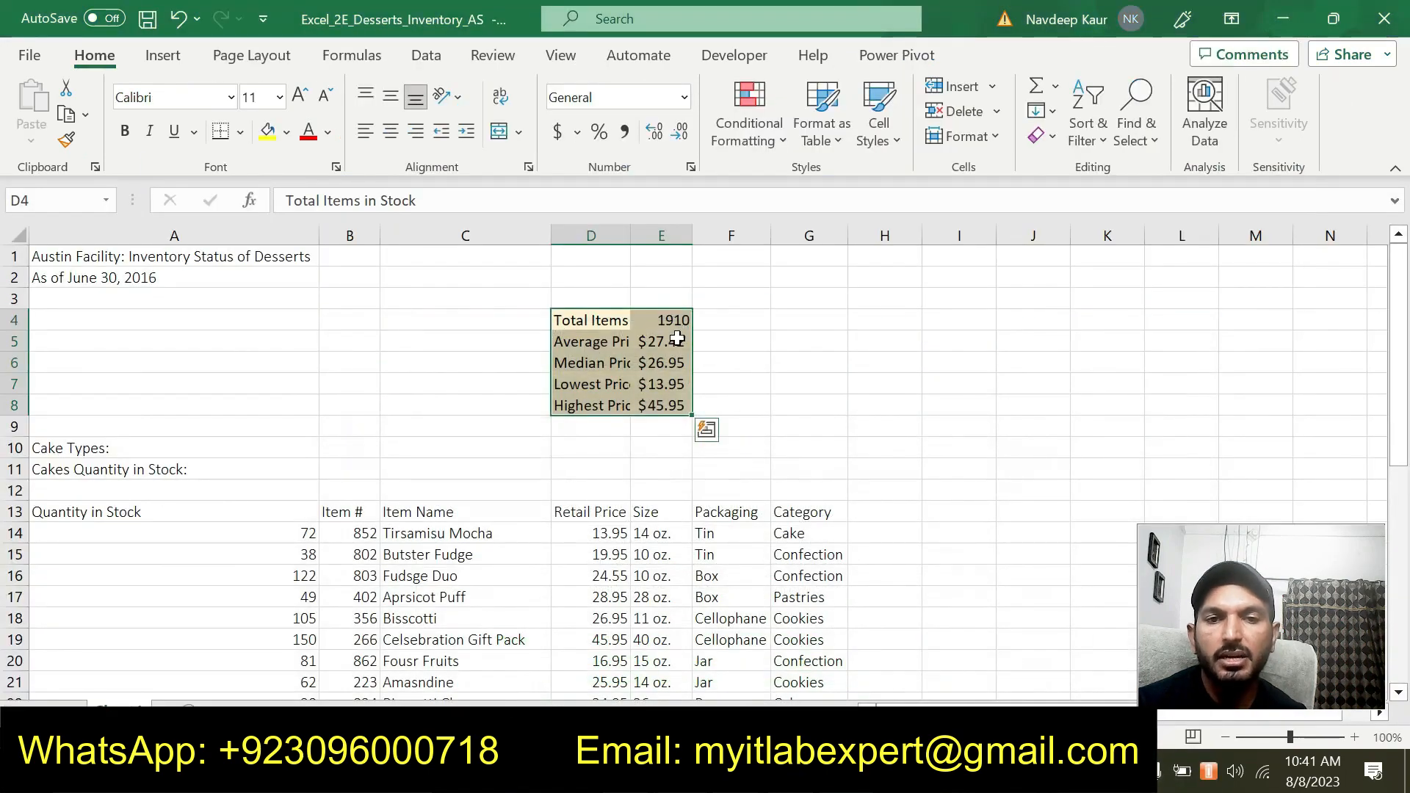
key("alt+Tab")
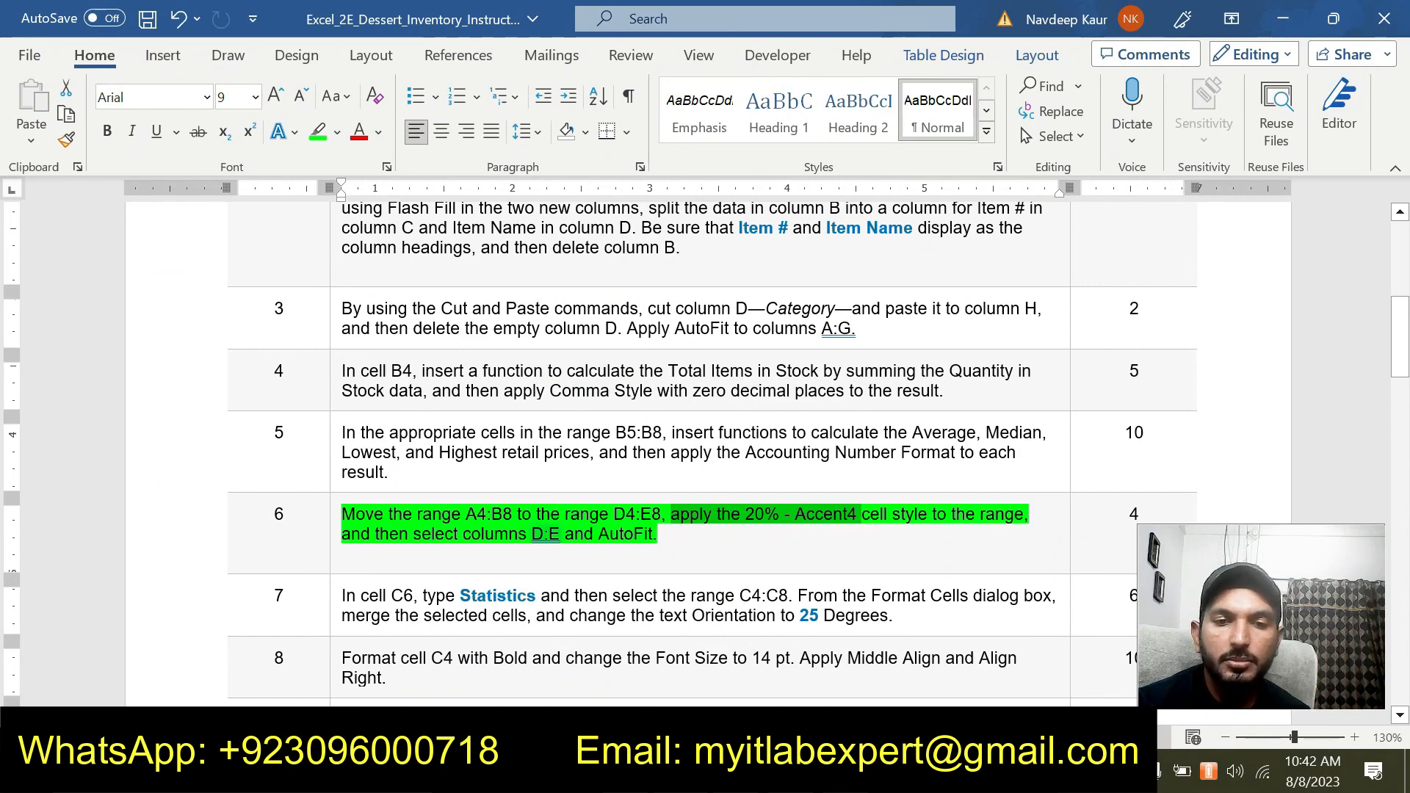
key("alt+Tab")
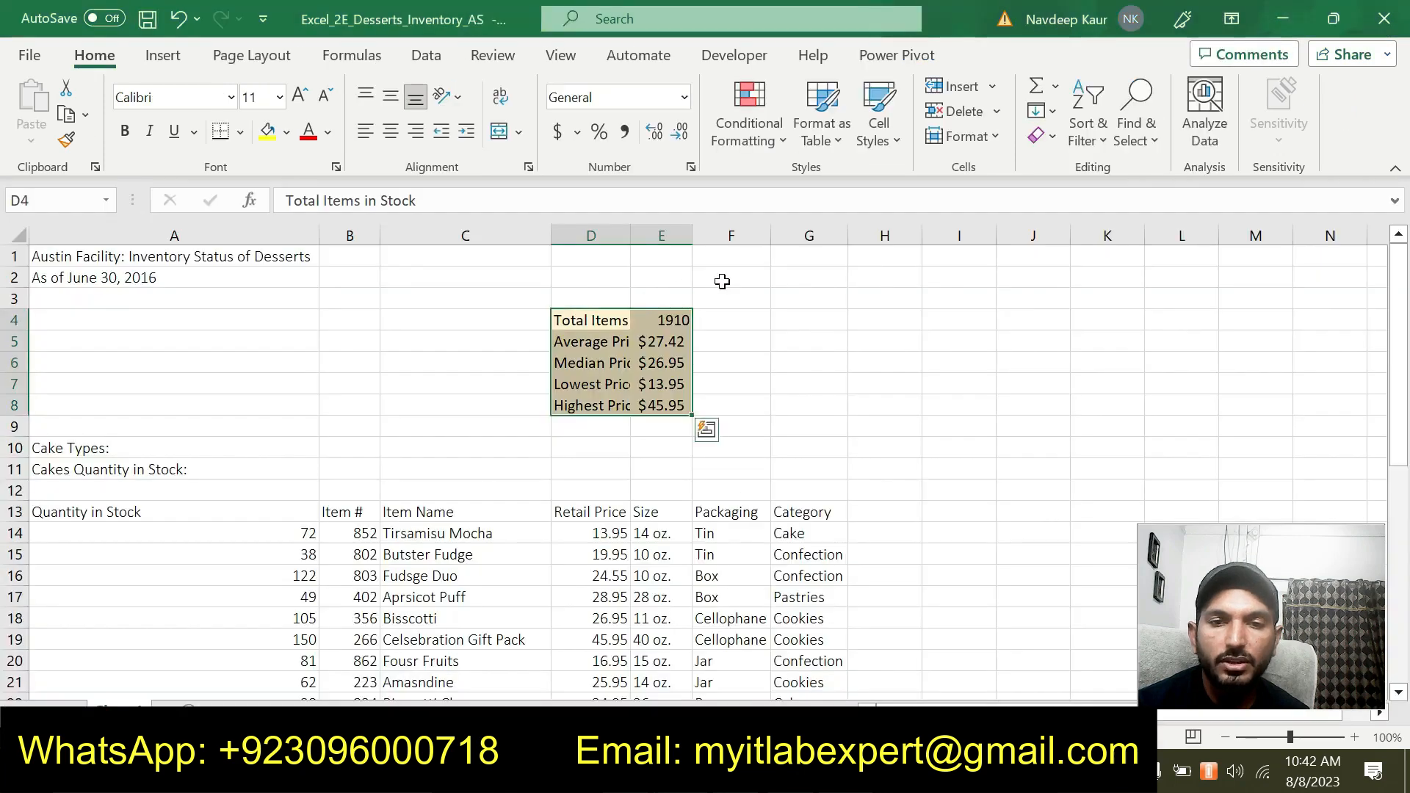
left_click(860, 300)
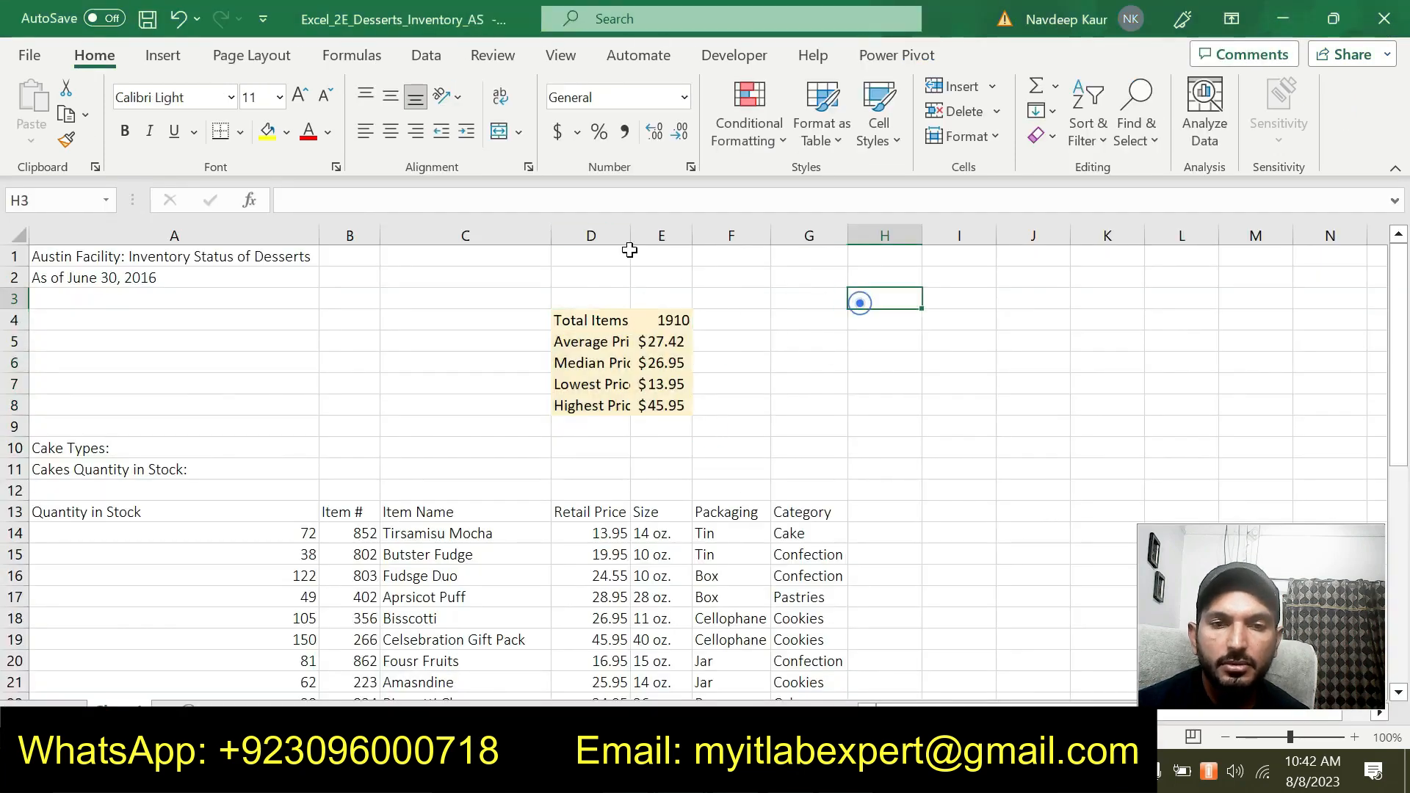
left_click(609, 233)
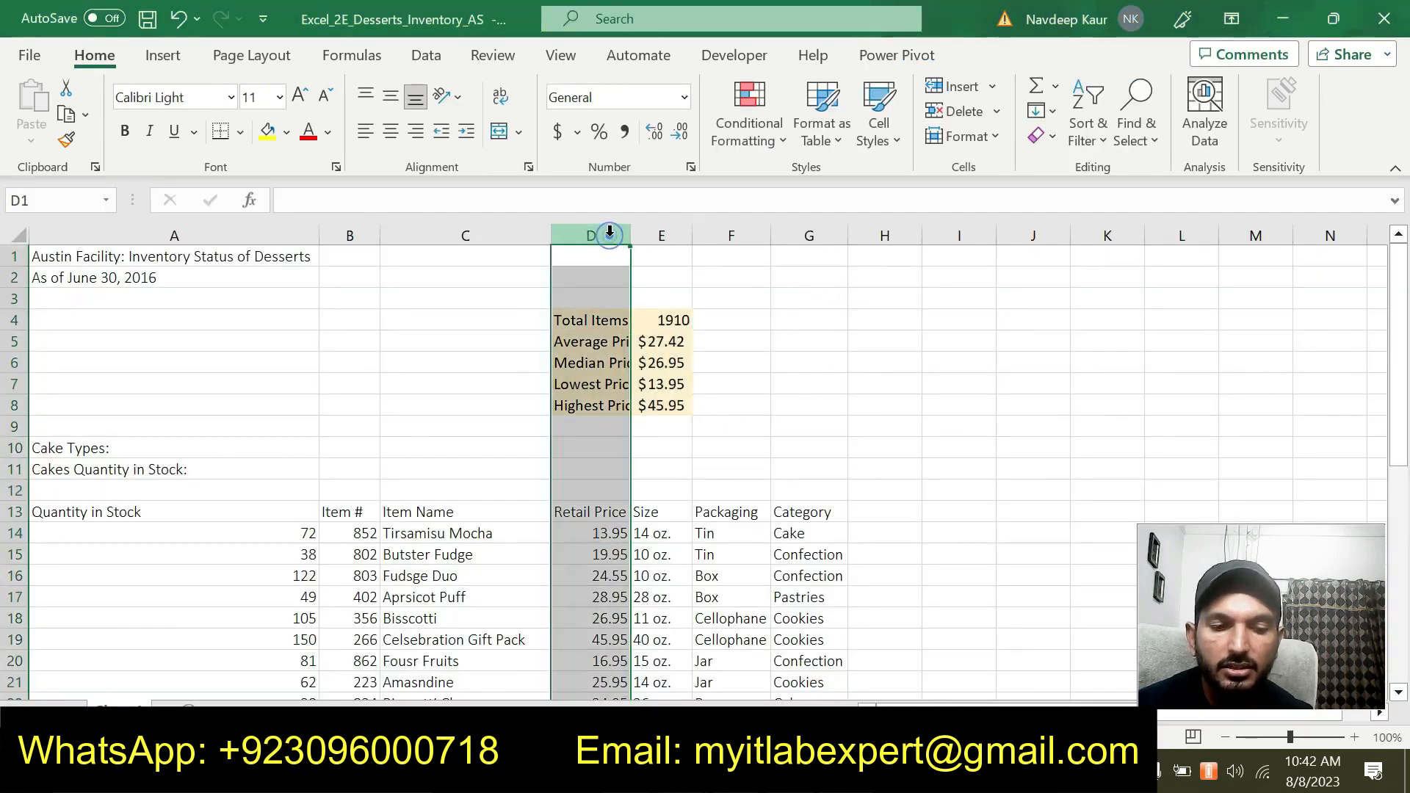
left_click(657, 233, "shift")
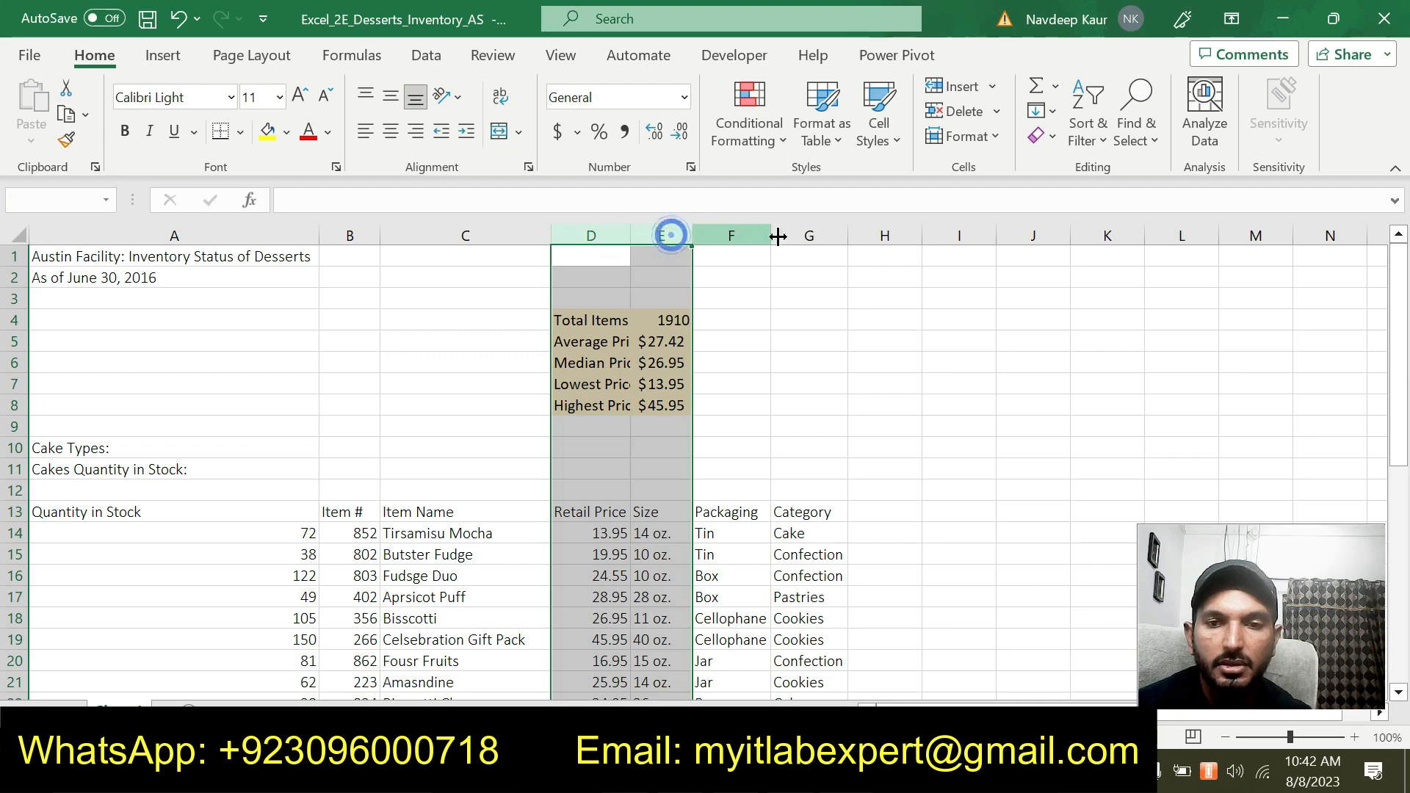
left_click(1002, 139)
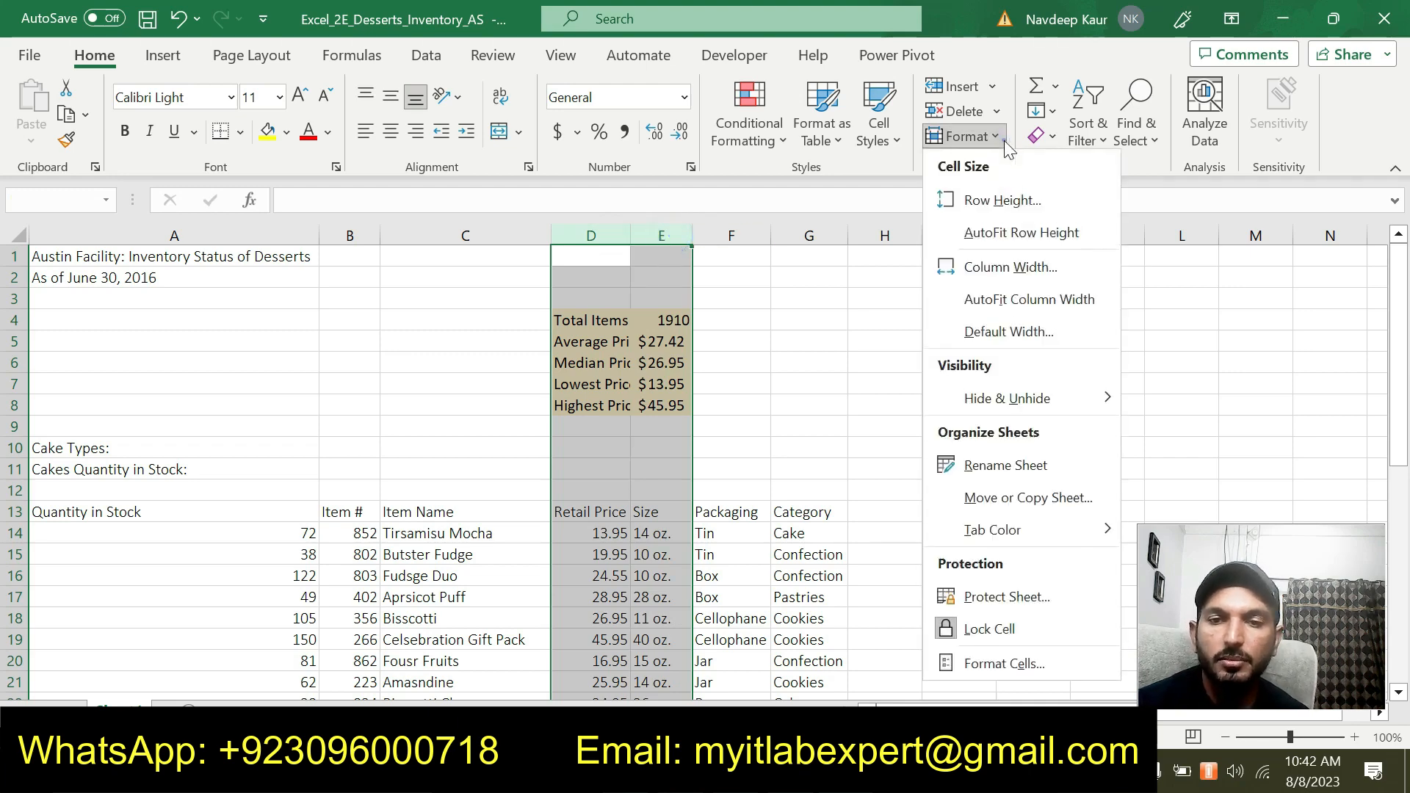
left_click(1028, 307)
left_click(897, 362)
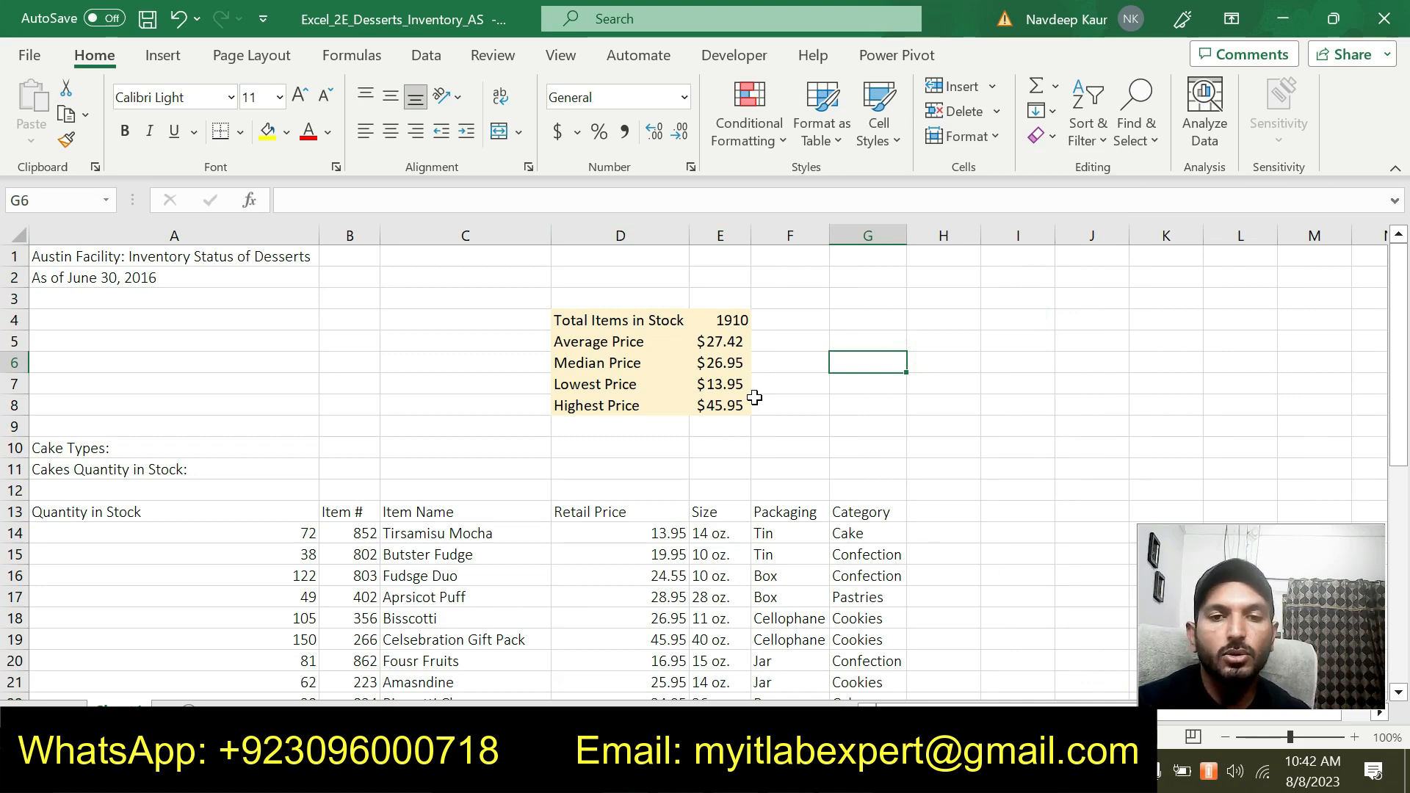
Compare the worksheet with step 6 and remove the green highlight from that step in the Word instructions
left_click(737, 771)
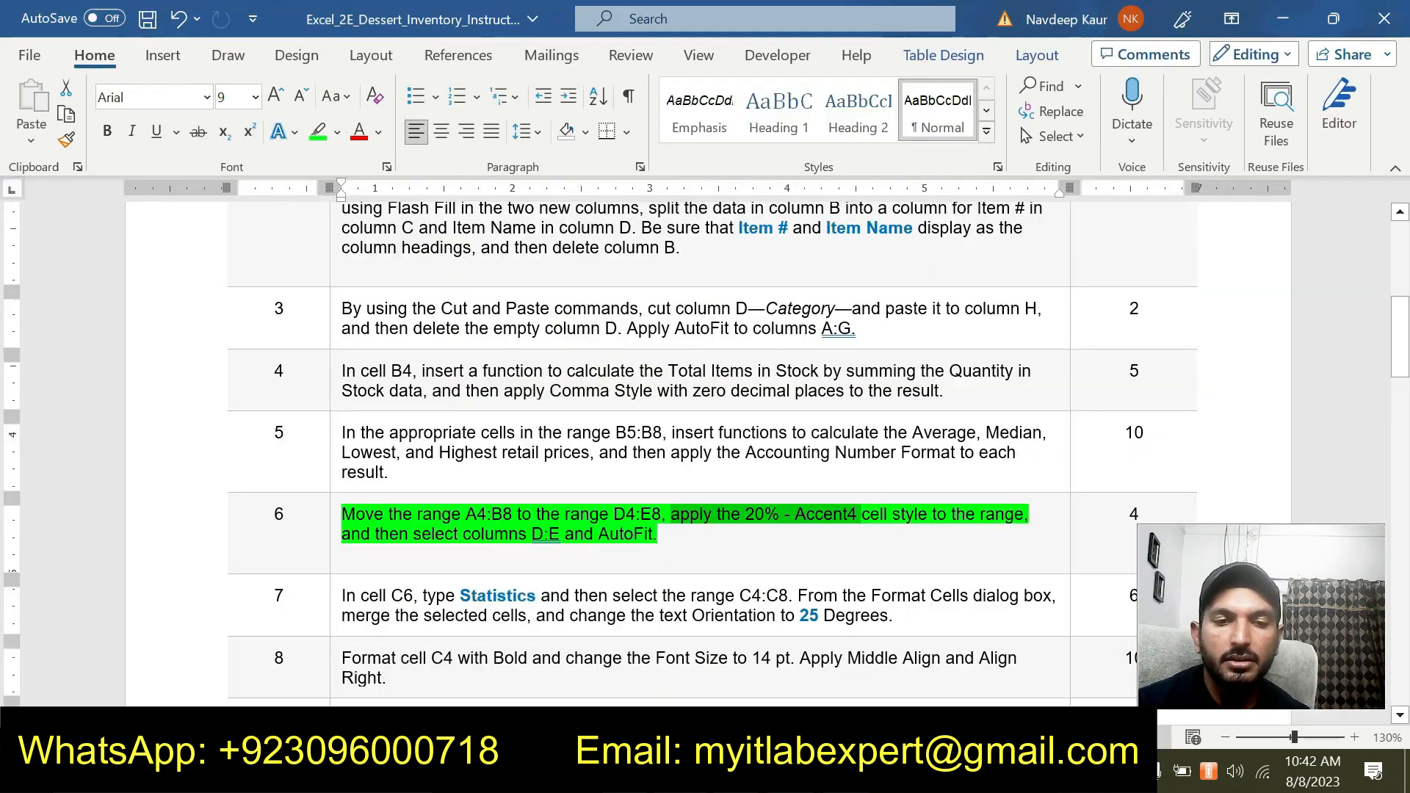
left_click(736, 771)
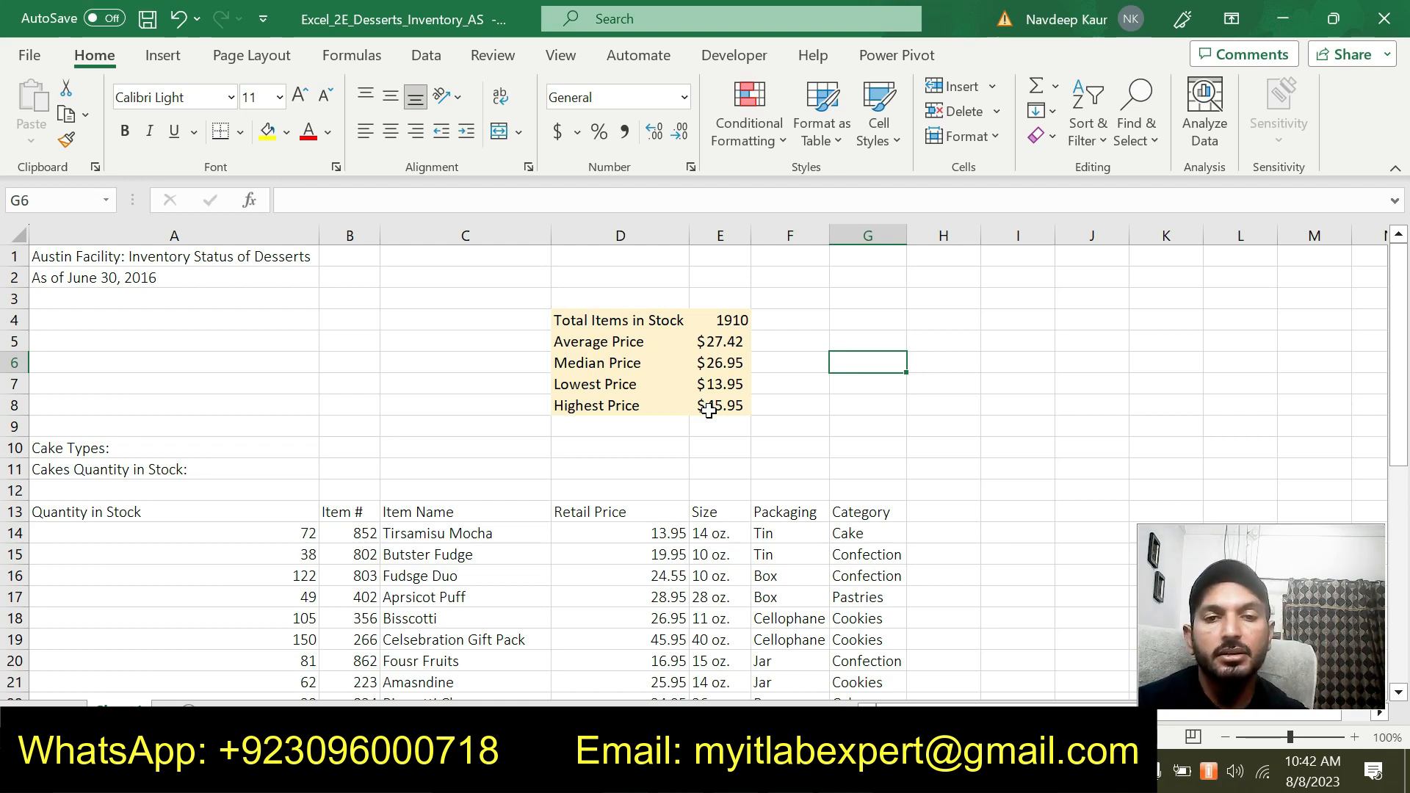
left_click(827, 429)
left_click(843, 345)
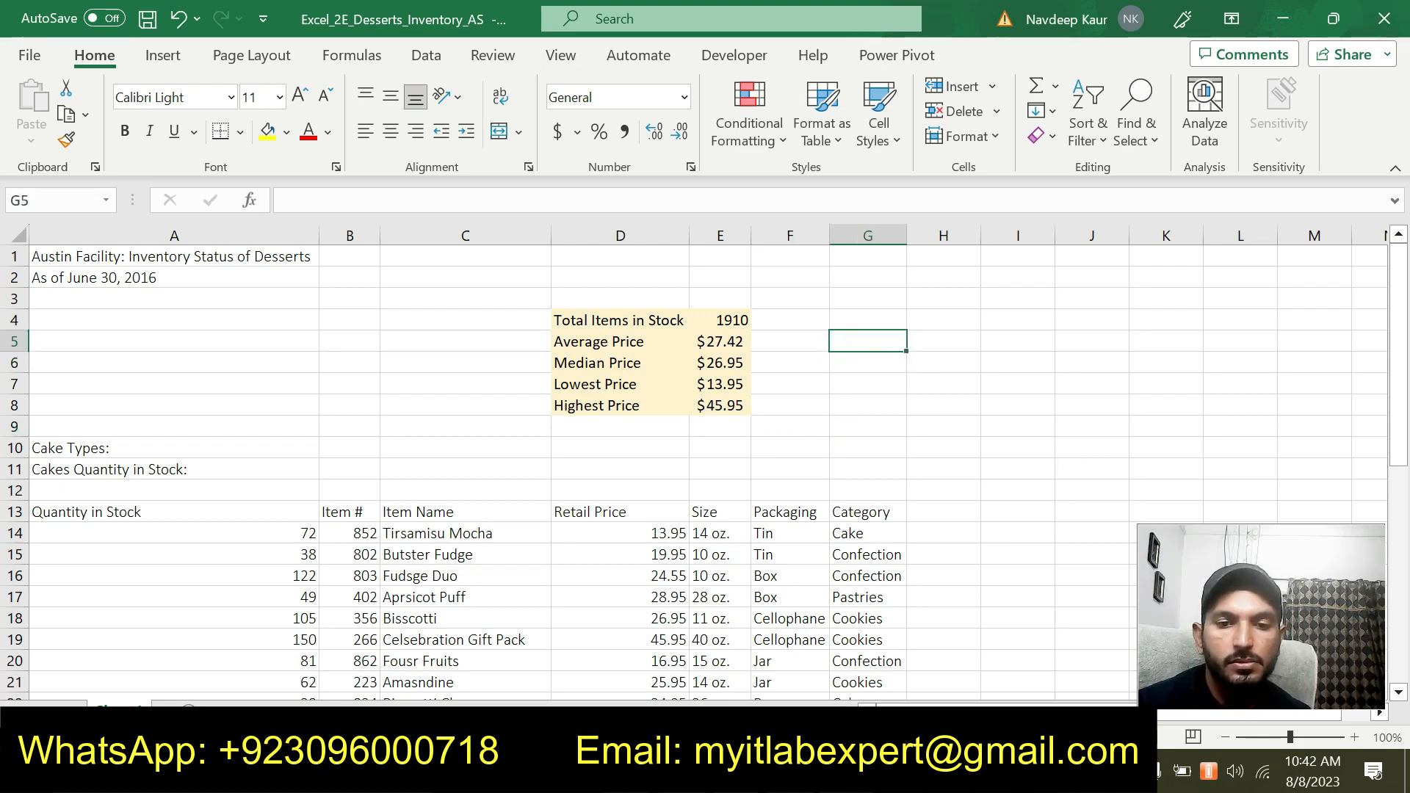
key("alt+Tab")
left_click_drag(660, 536, 345, 516)
left_click(440, 472)
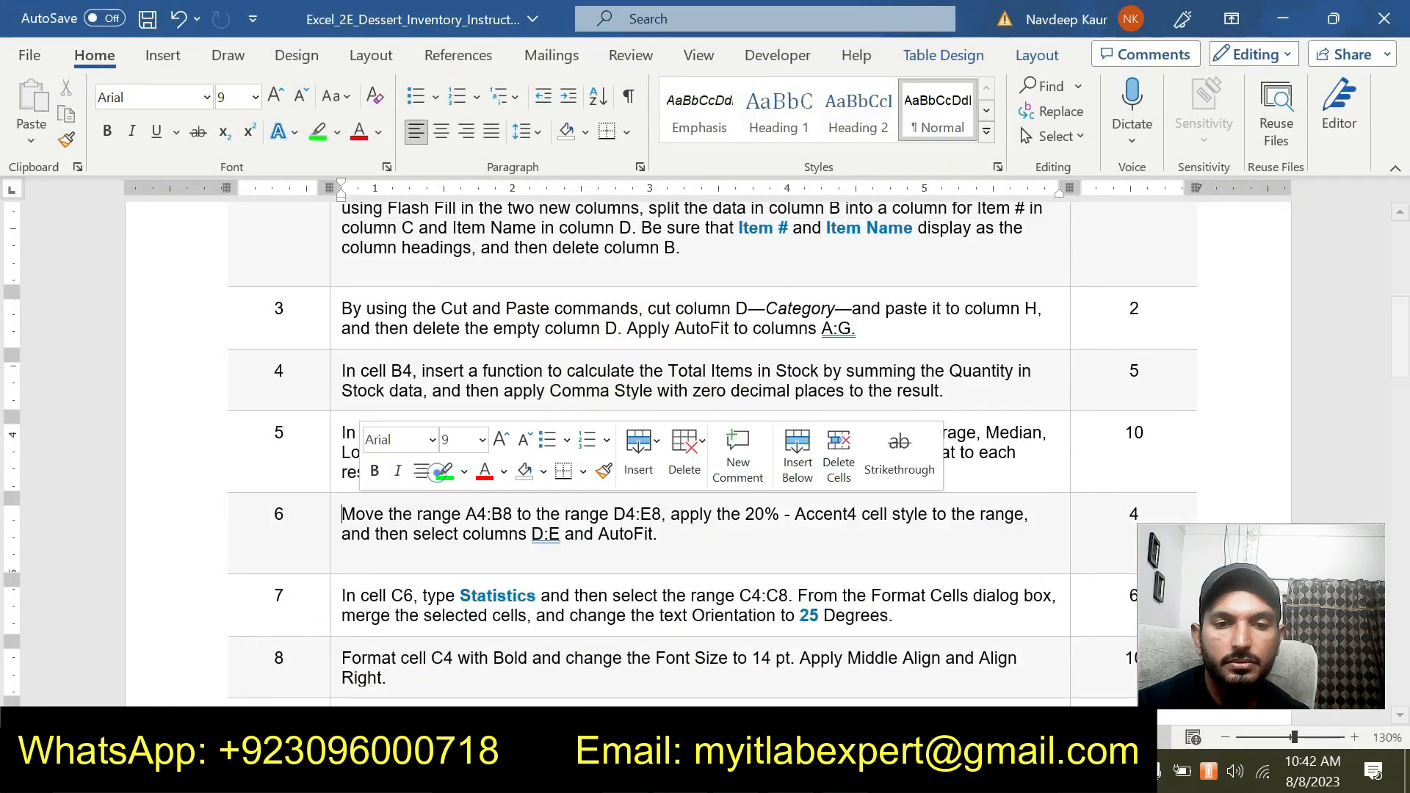
left_click(643, 558)
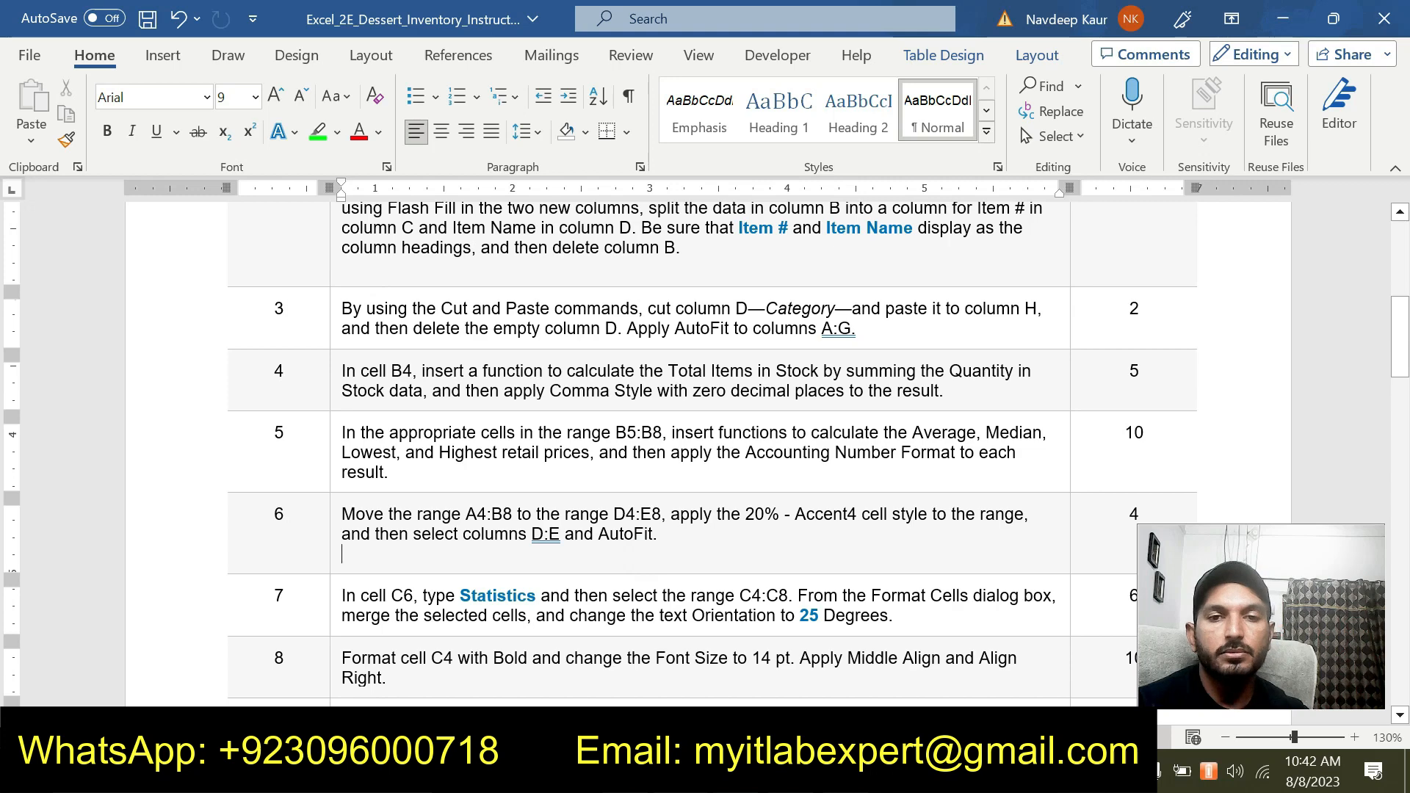
Highlight the step 7 instruction about entering Statistics and merging C4:C8 in bright green
scroll(705, 441, "up", 5)
scroll(705, 441, "down", 6)
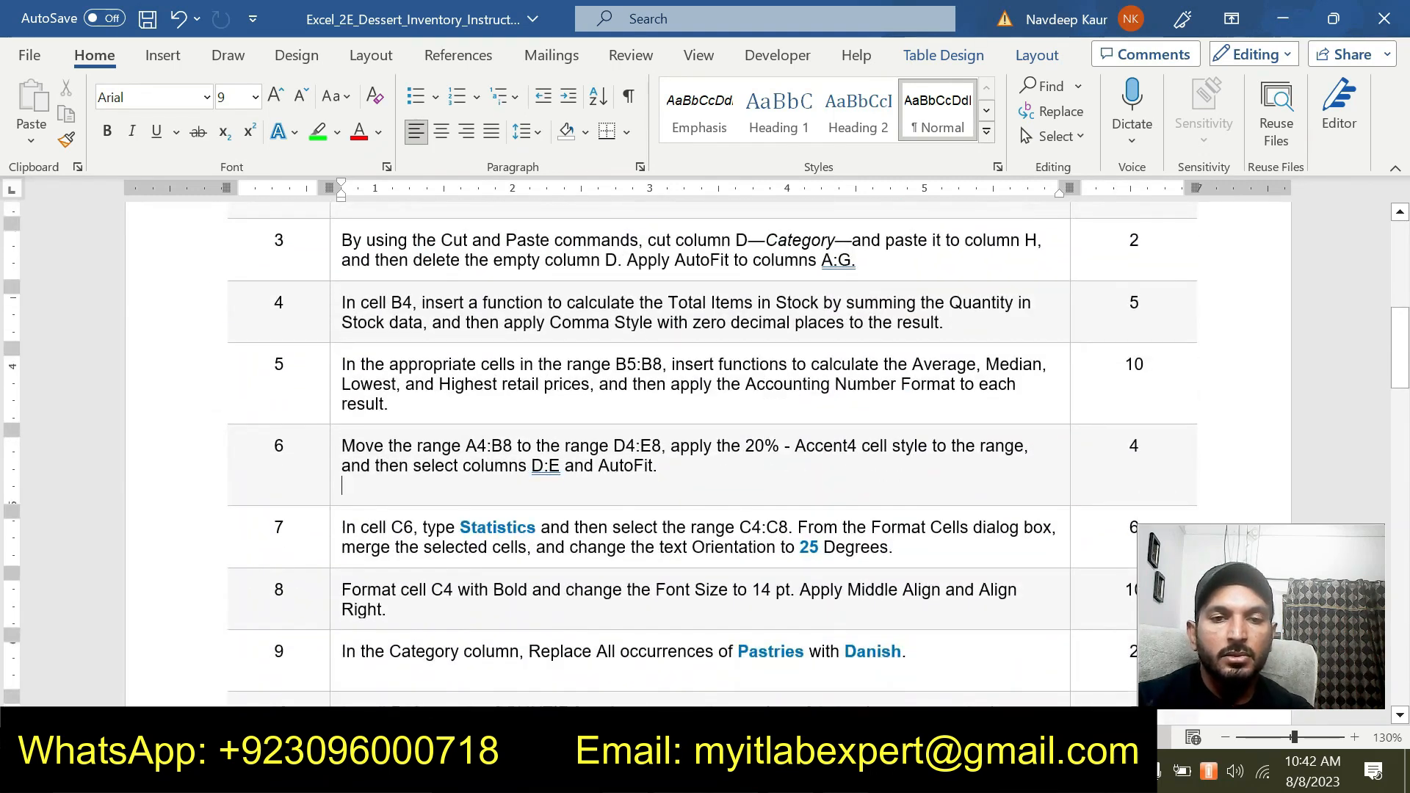
scroll(705, 440, "down", 2)
left_click_drag(902, 474, 344, 459)
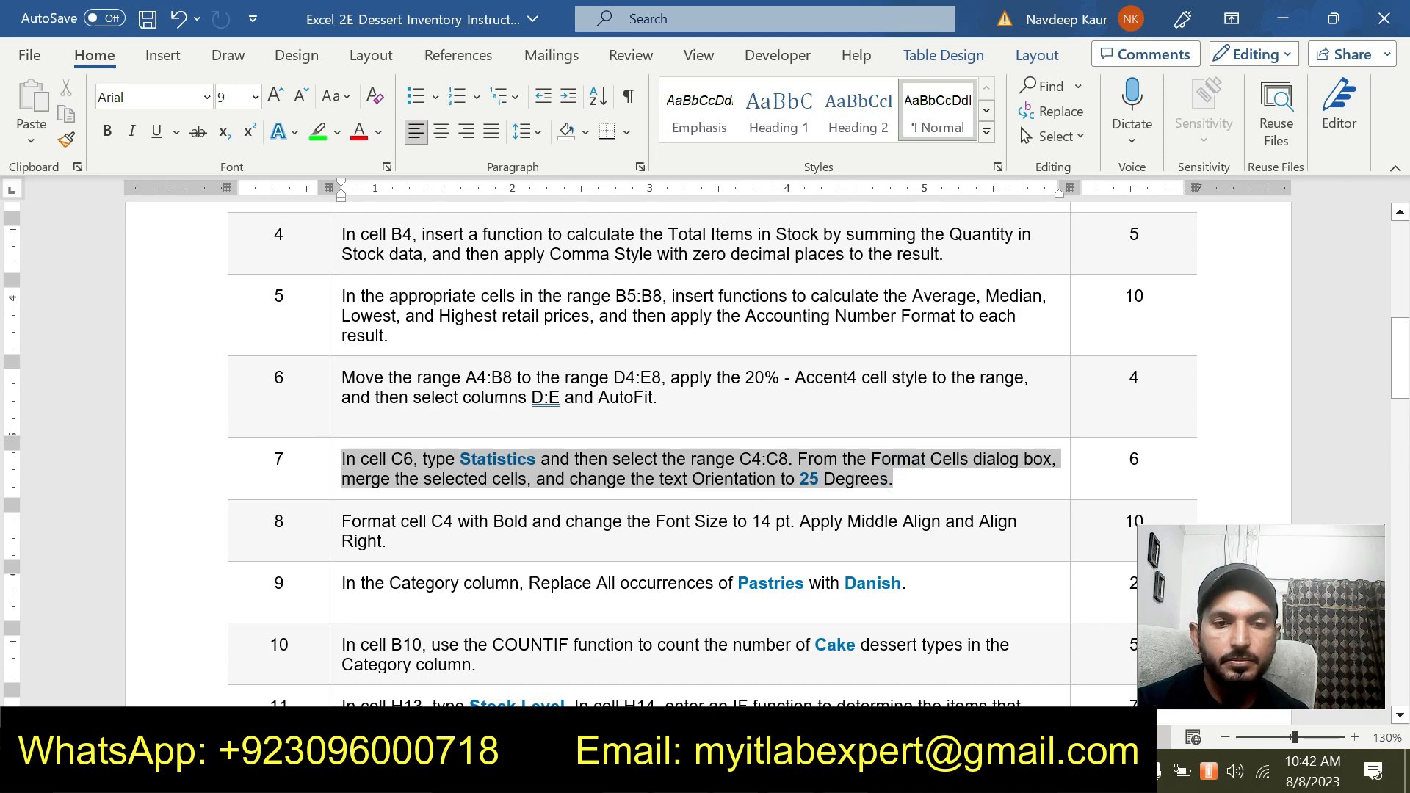
left_click(434, 423)
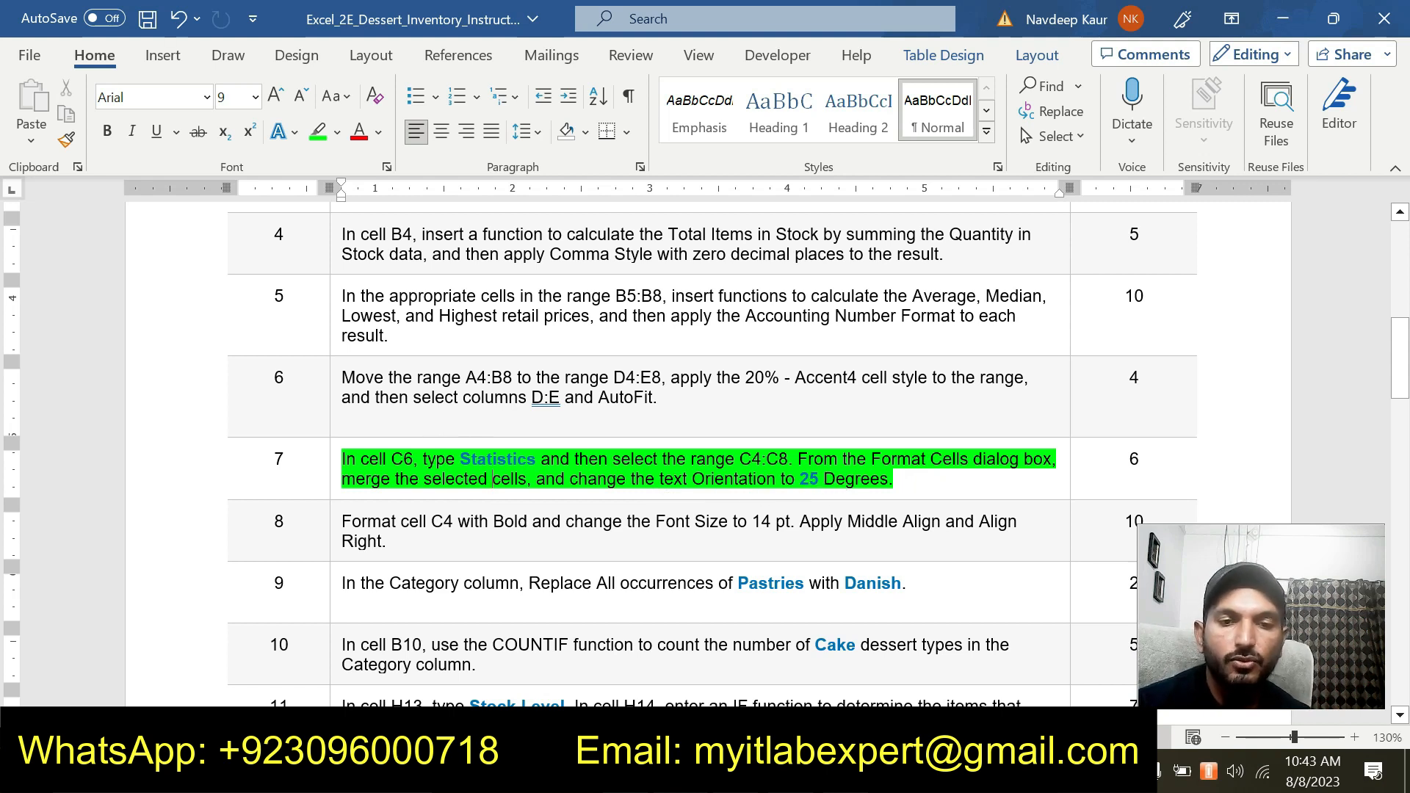
Copy the word Statistics from step 7 of the Word instructions and enter it in cell C6 of the Excel worksheet
left_click_drag(459, 459, 526, 458)
key("ctrl+c")
key("alt+Tab")
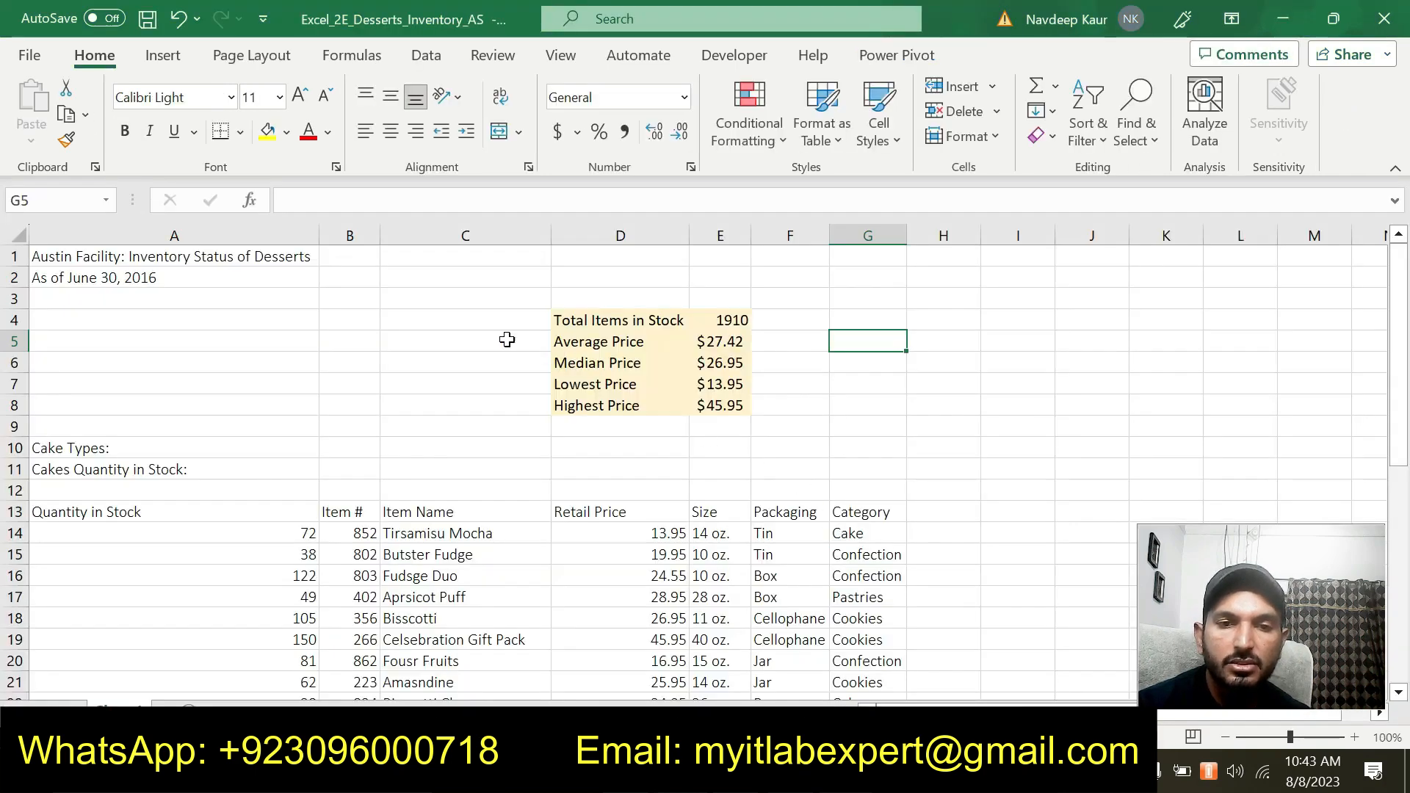
left_click(487, 324)
left_click(486, 345)
left_click(491, 374)
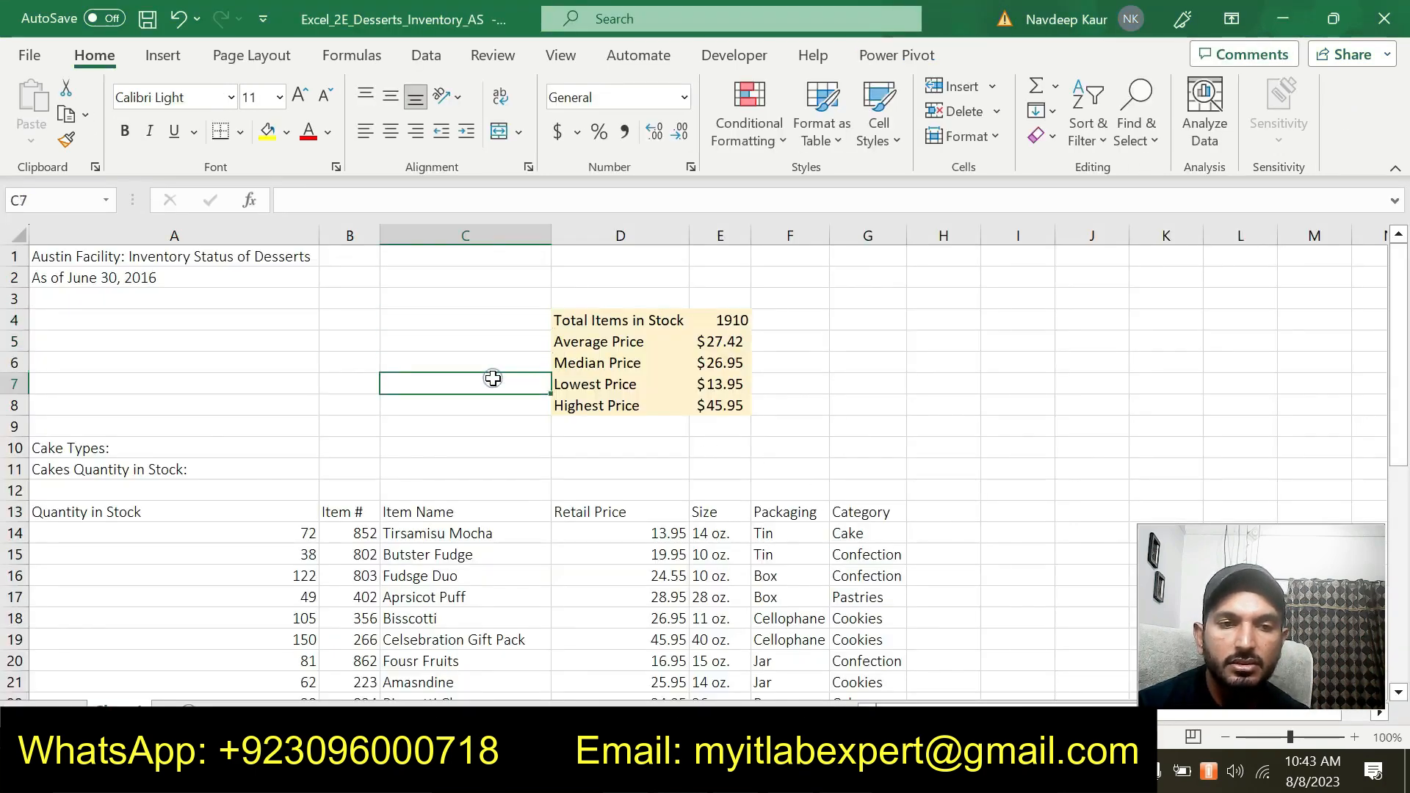
left_click(499, 364)
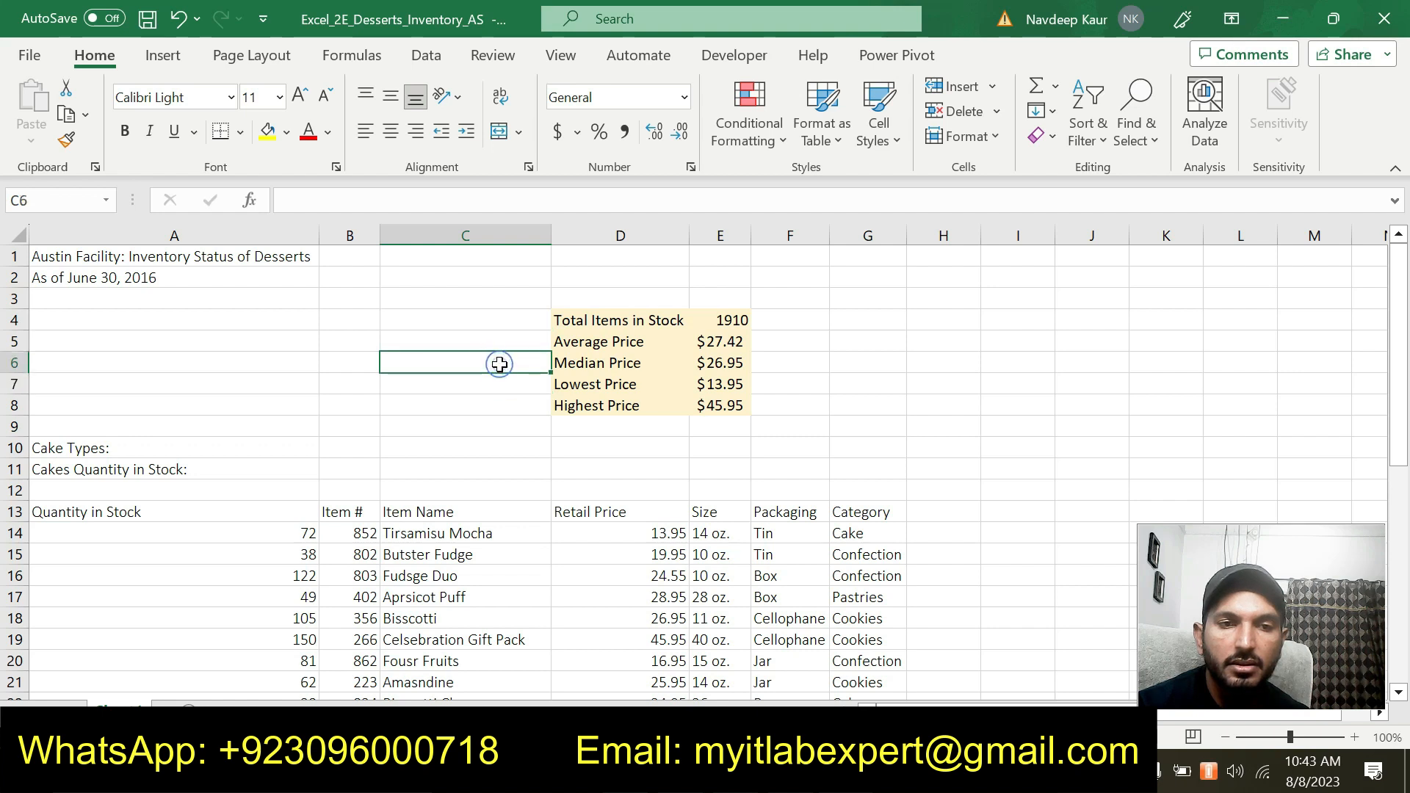
left_click(345, 200)
type("Statistics")
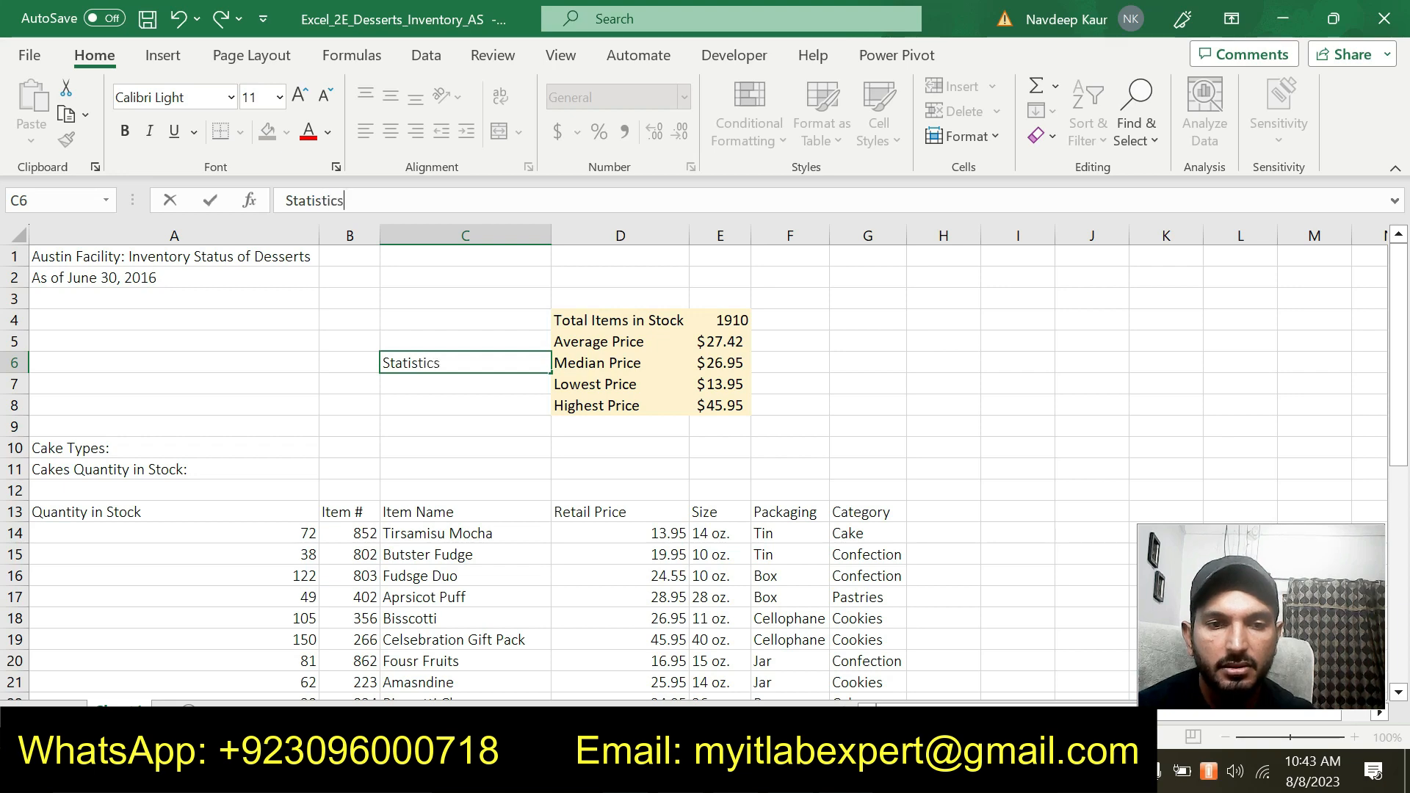
key("Return")
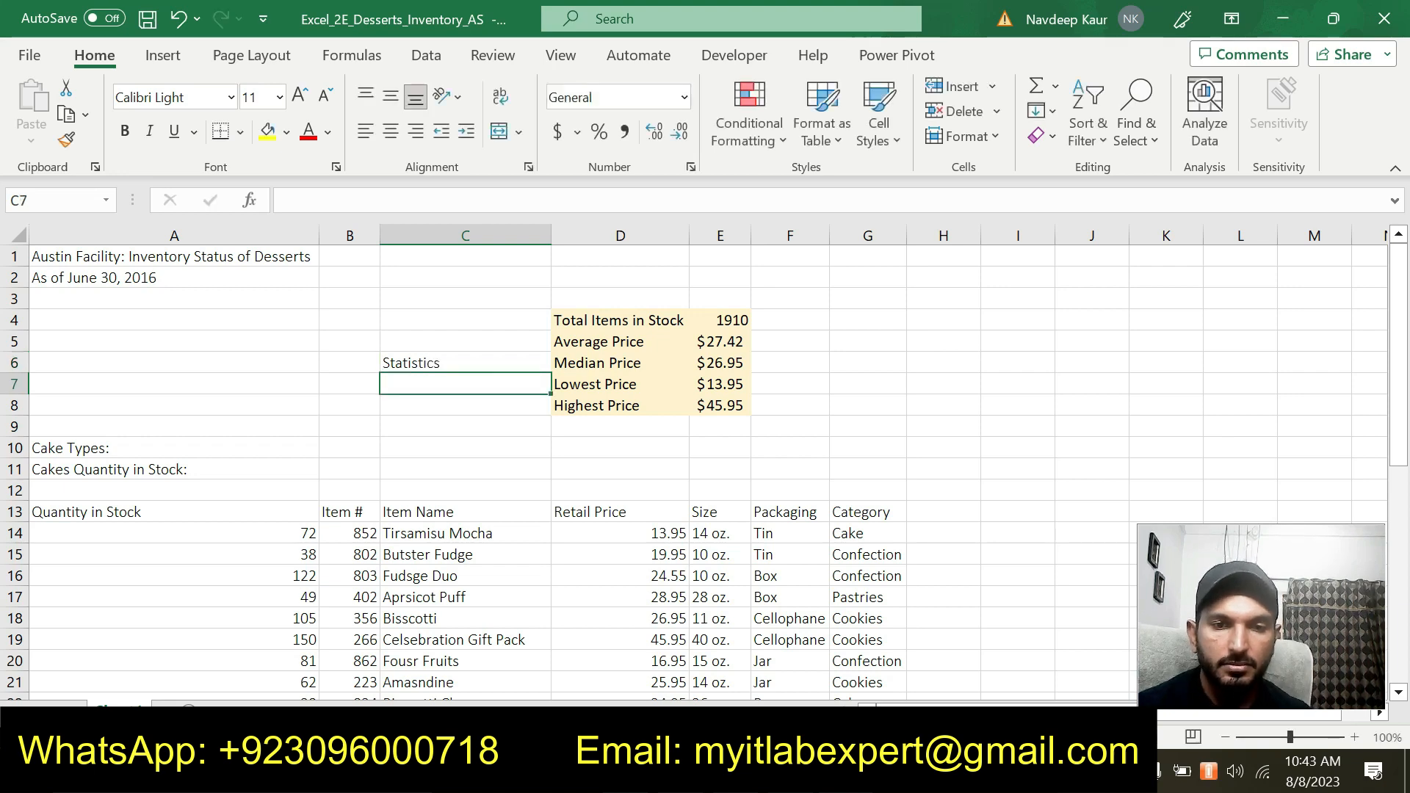
Check the range named in step 7 of the Word instructions and merge cells C4:C8 in Excel without centering
key("alt+Tab")
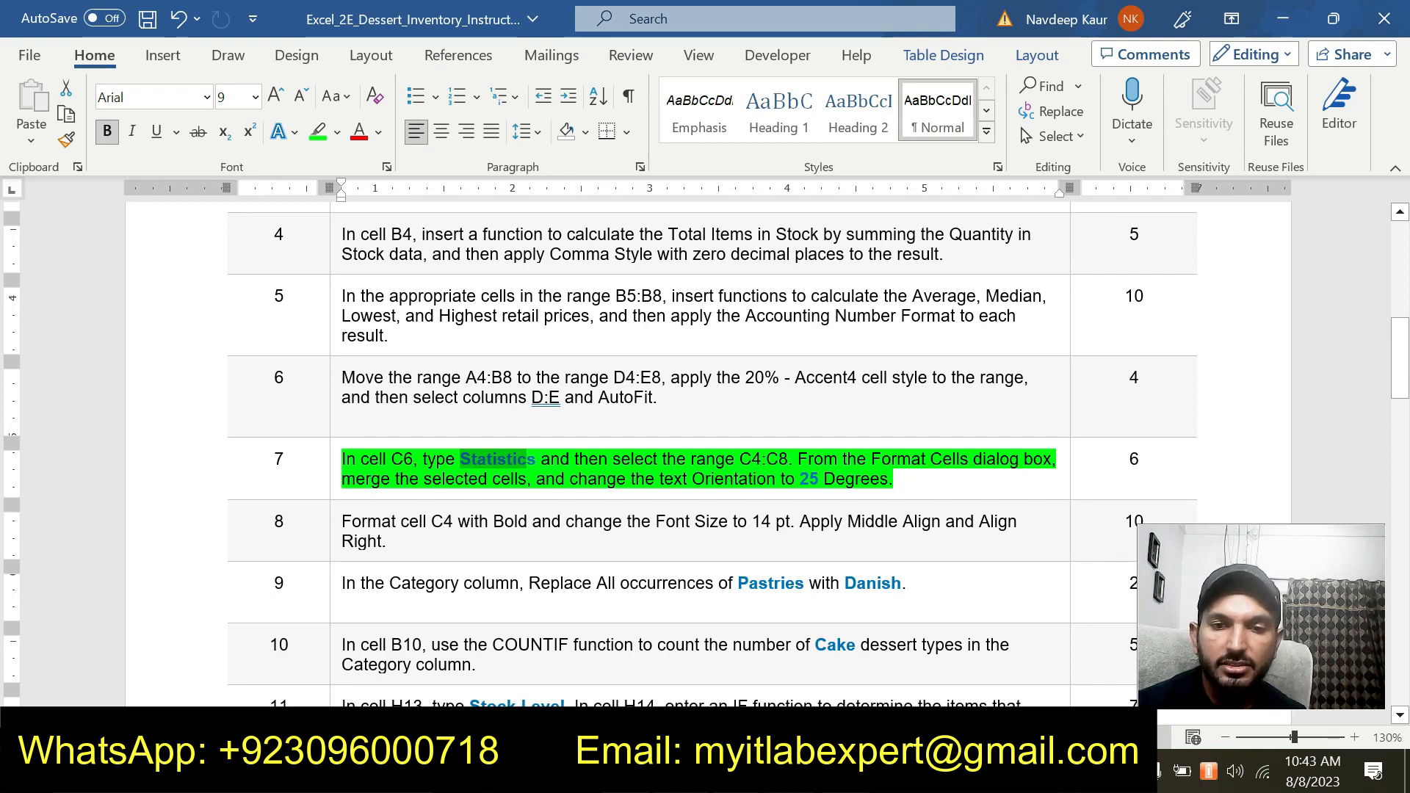
left_click_drag(778, 459, 741, 457)
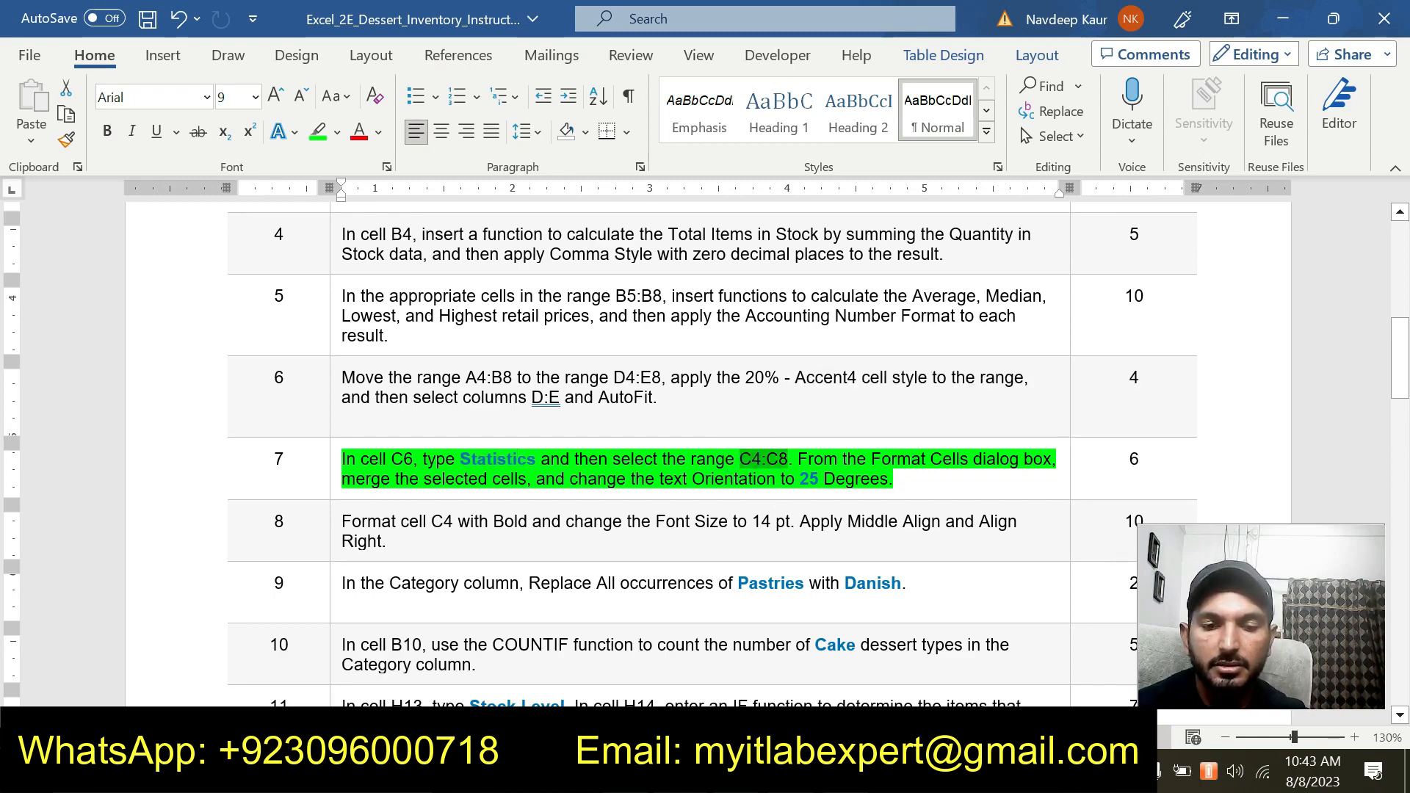
key("alt+Tab")
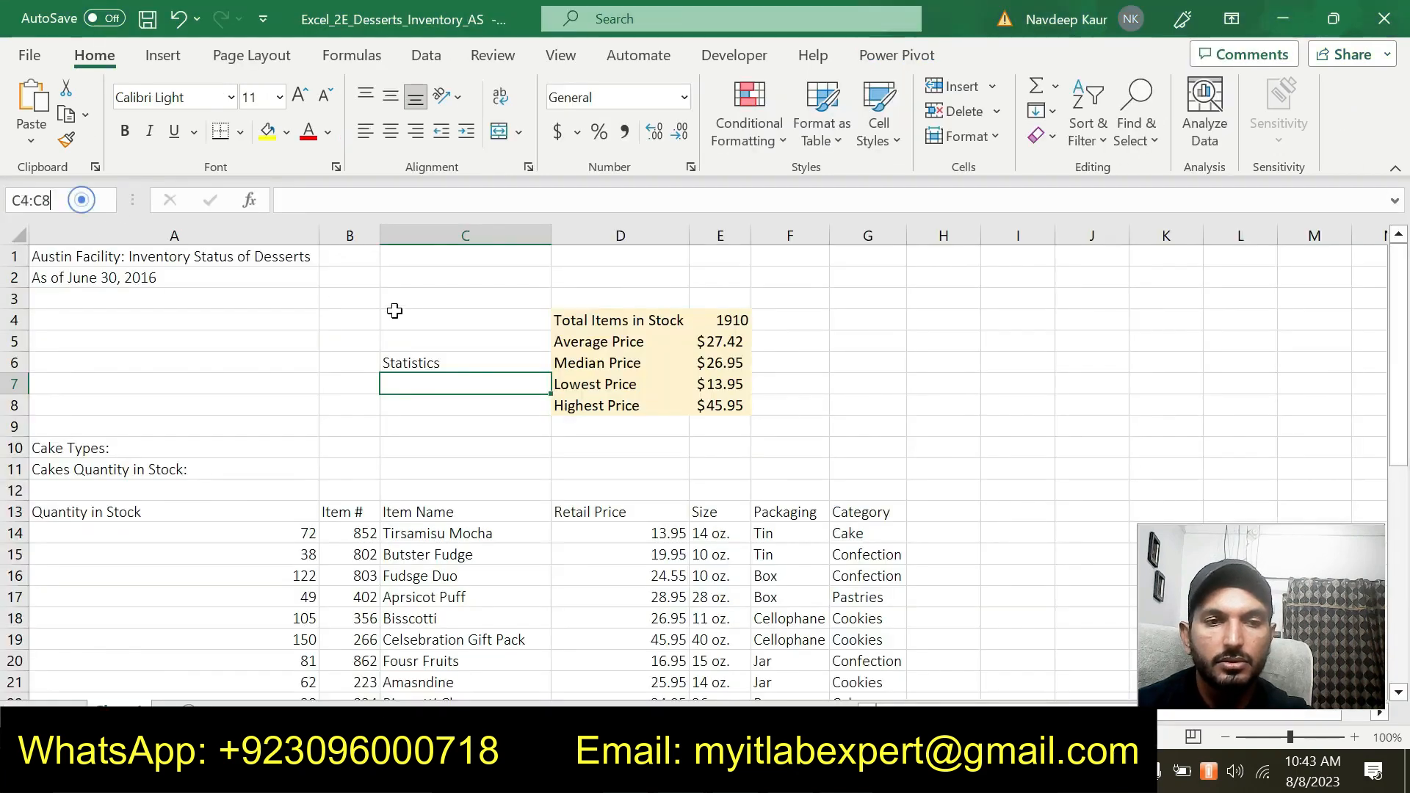
left_click_drag(412, 314, 470, 407)
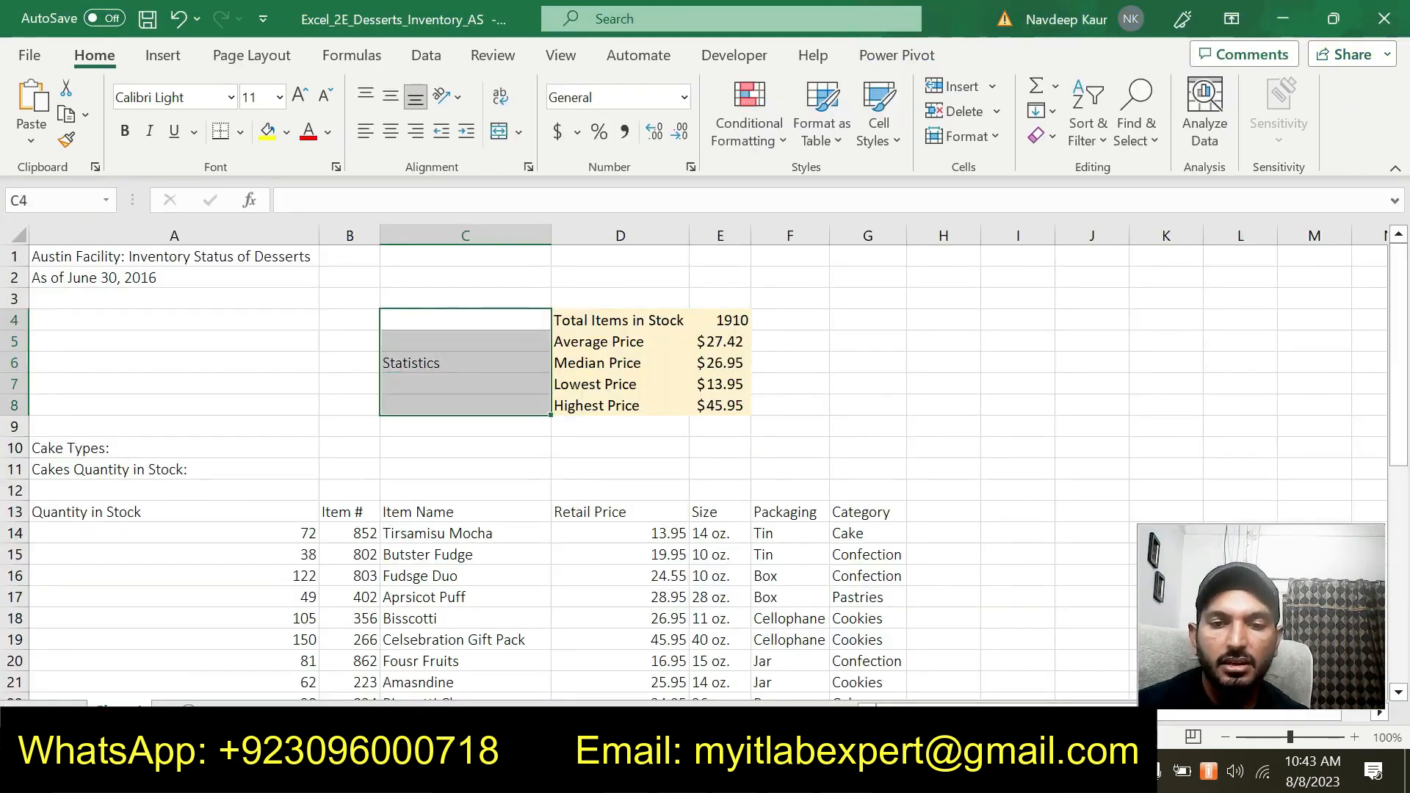
key("alt+Tab")
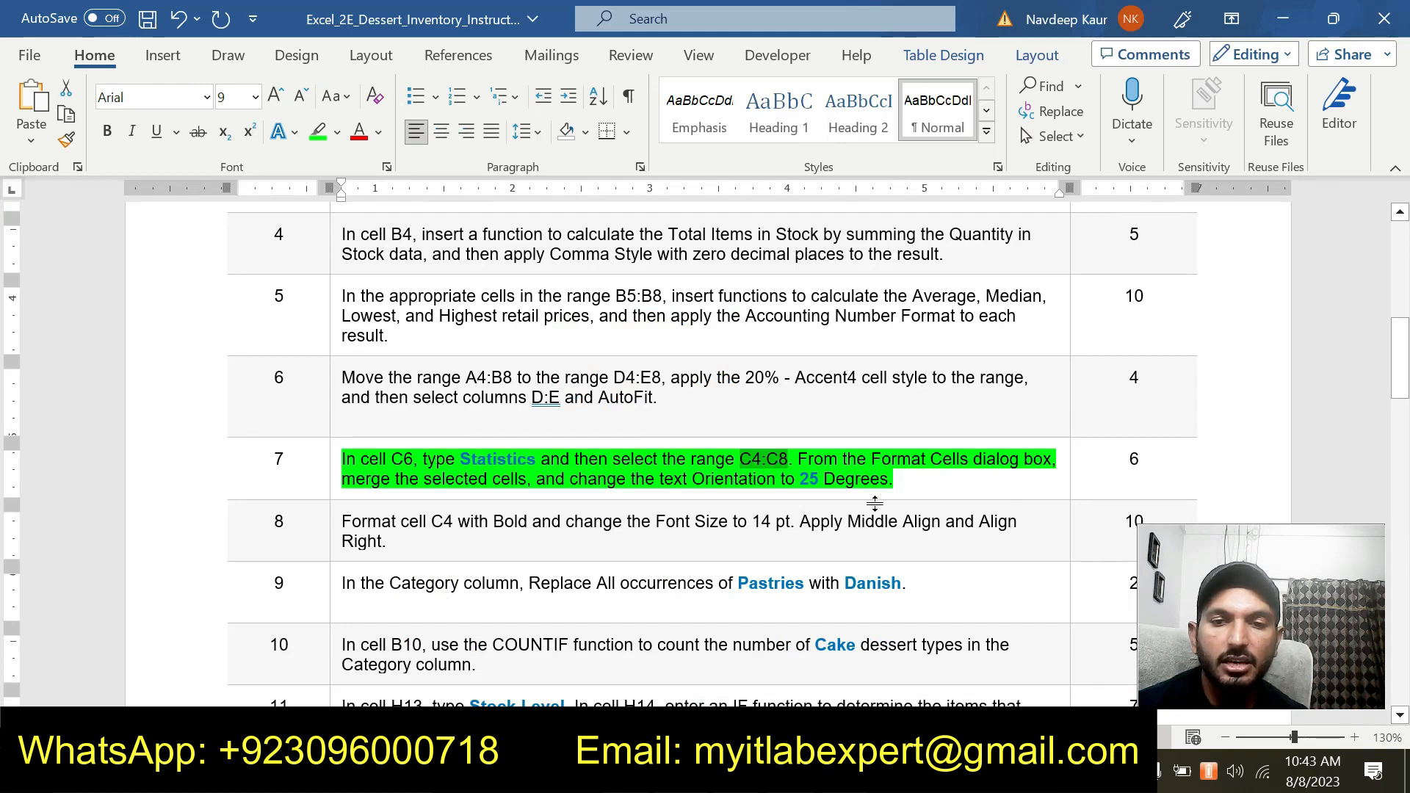
left_click(848, 771)
left_click(848, 727)
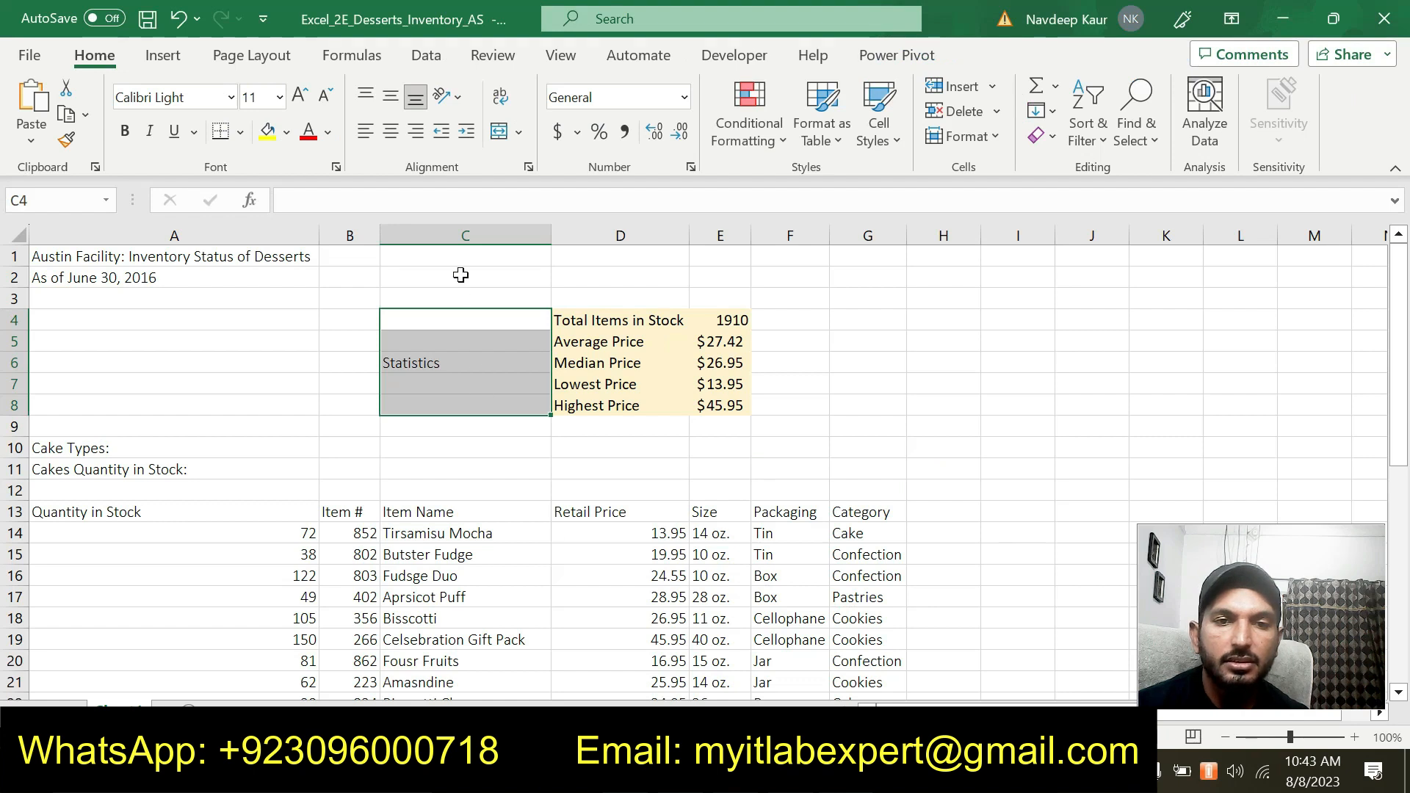
left_click(519, 141)
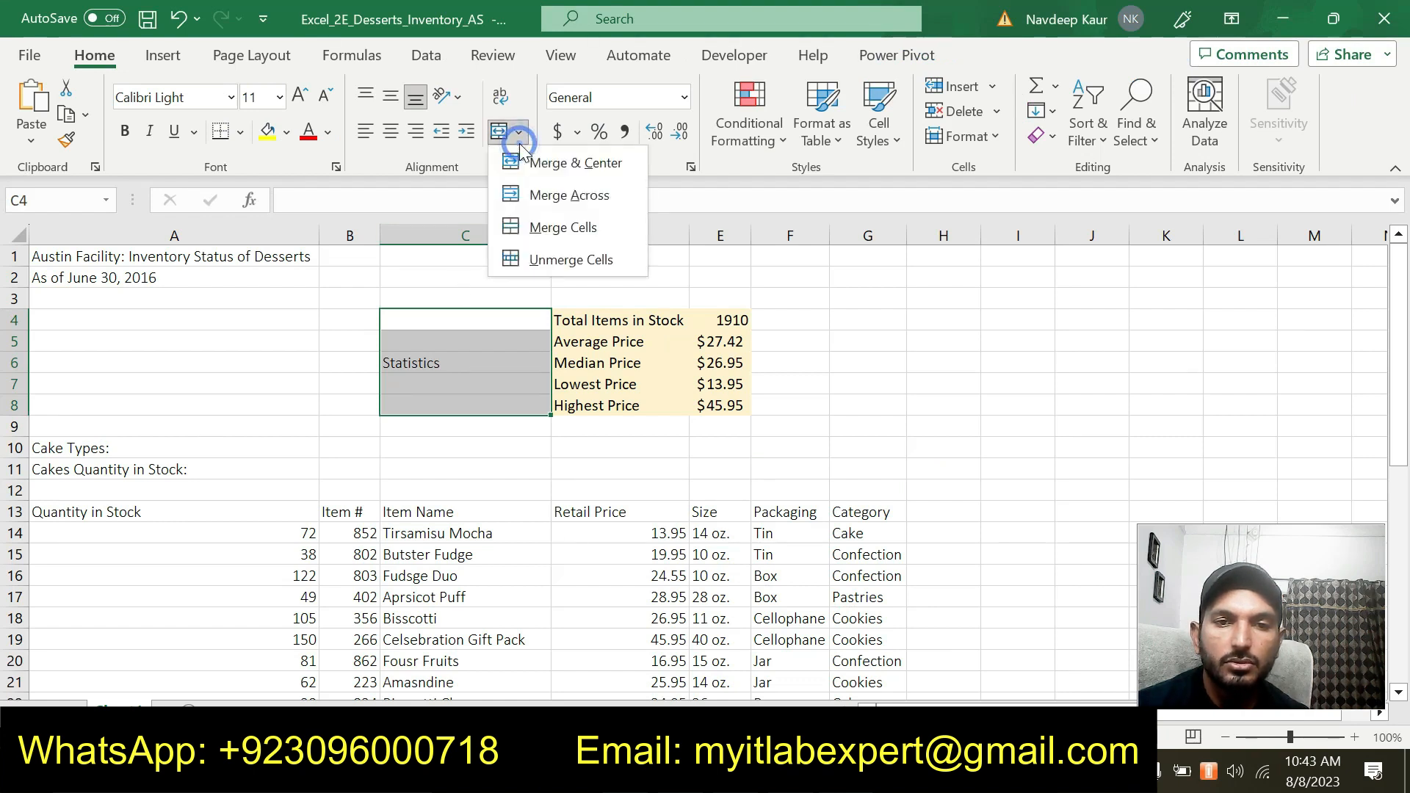
left_click(557, 229)
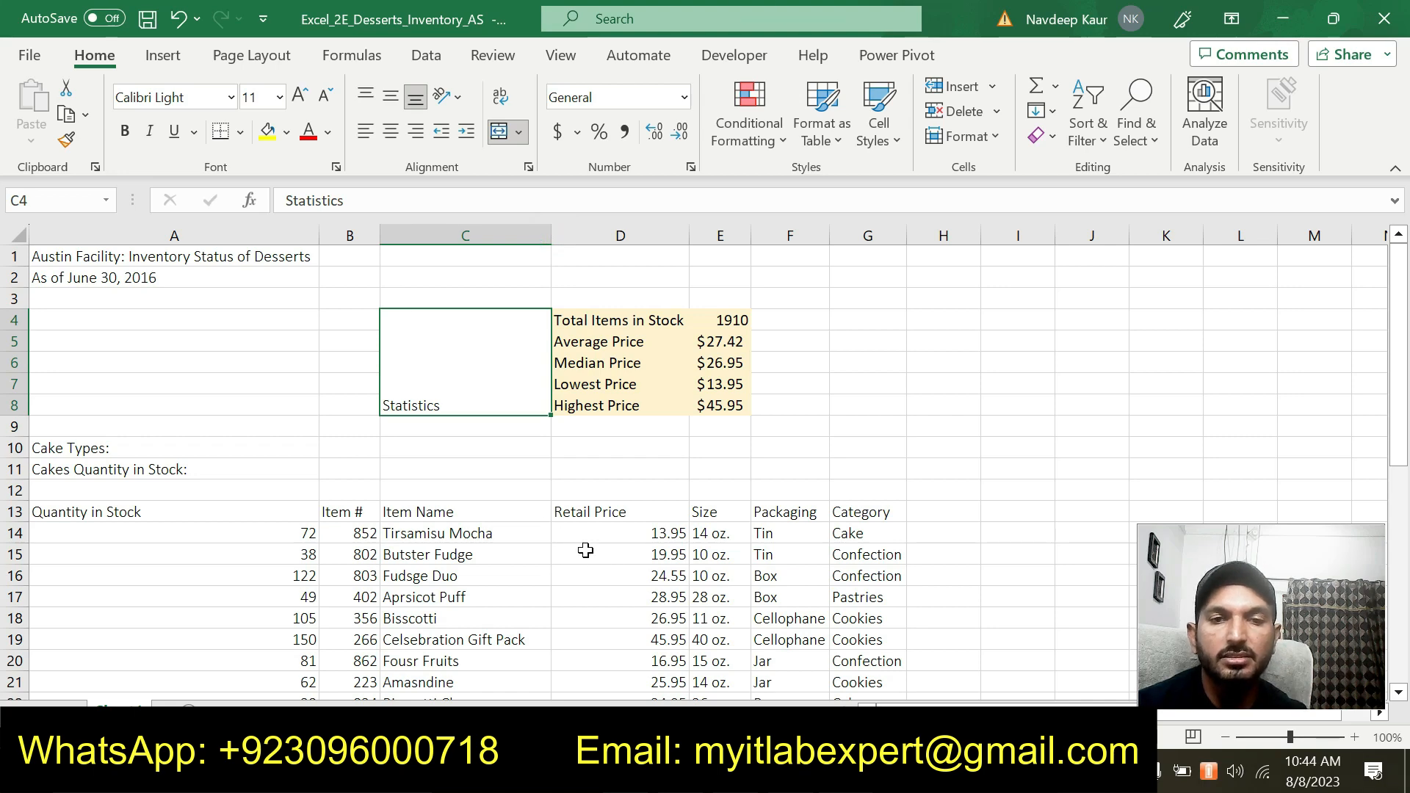
left_click(723, 771)
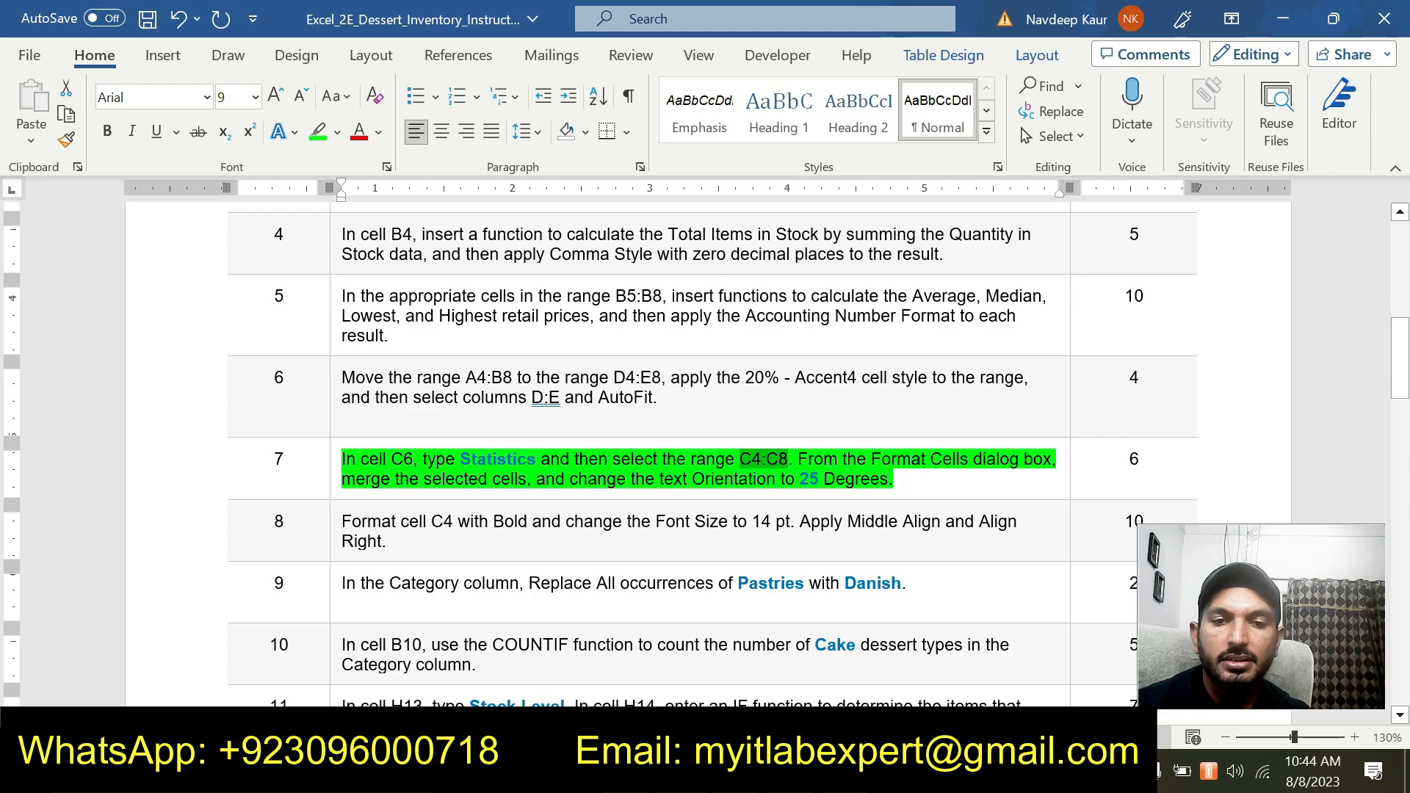
left_click(724, 771)
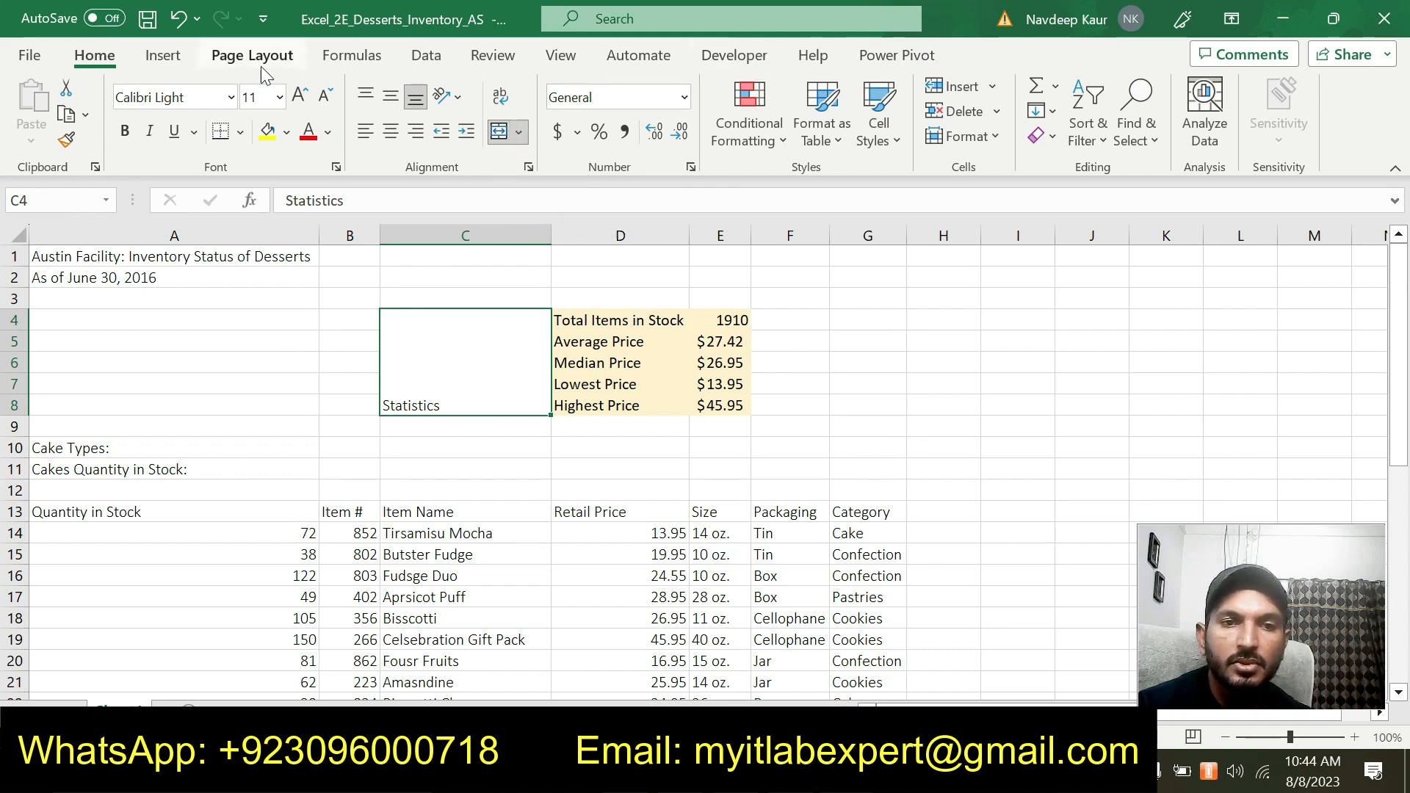
left_click(243, 55)
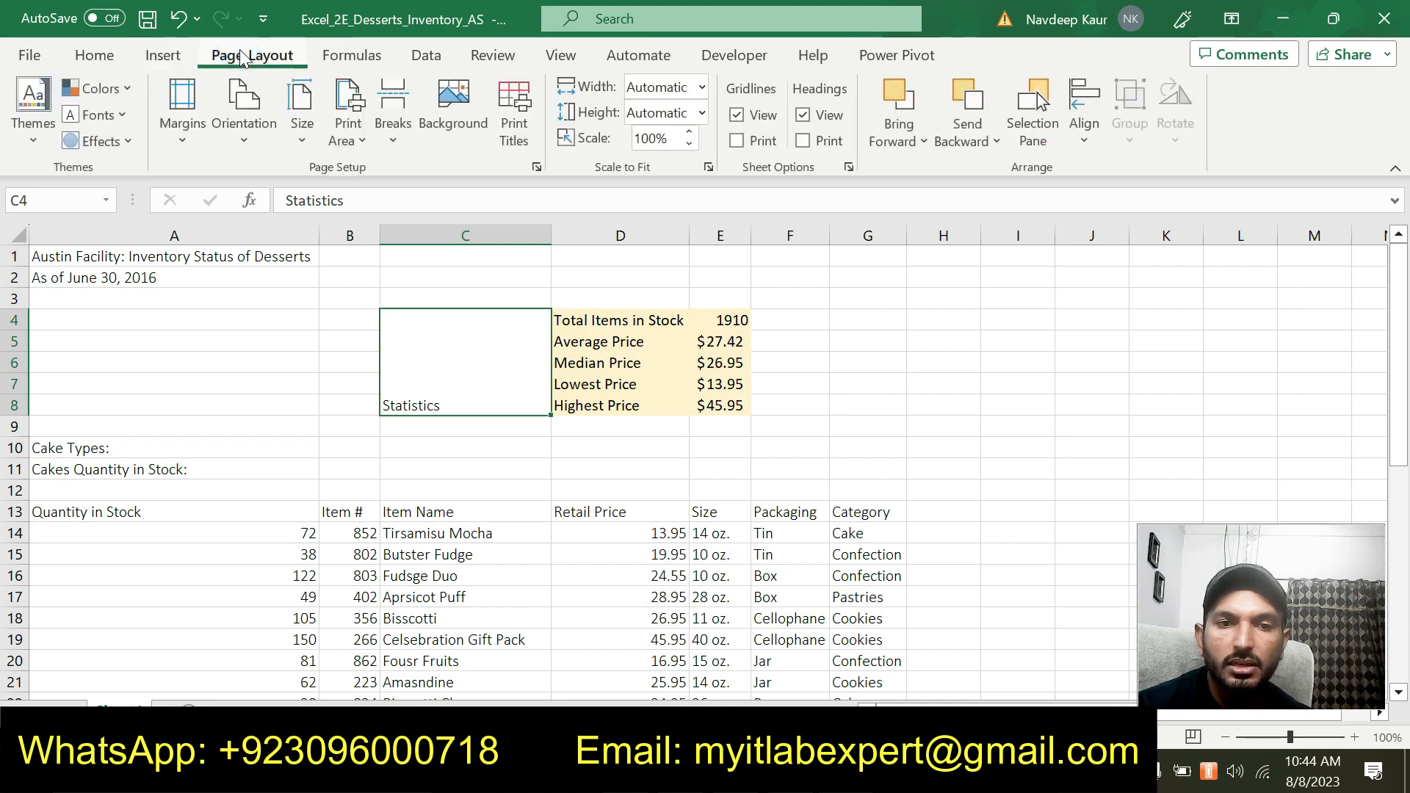
left_click(327, 55)
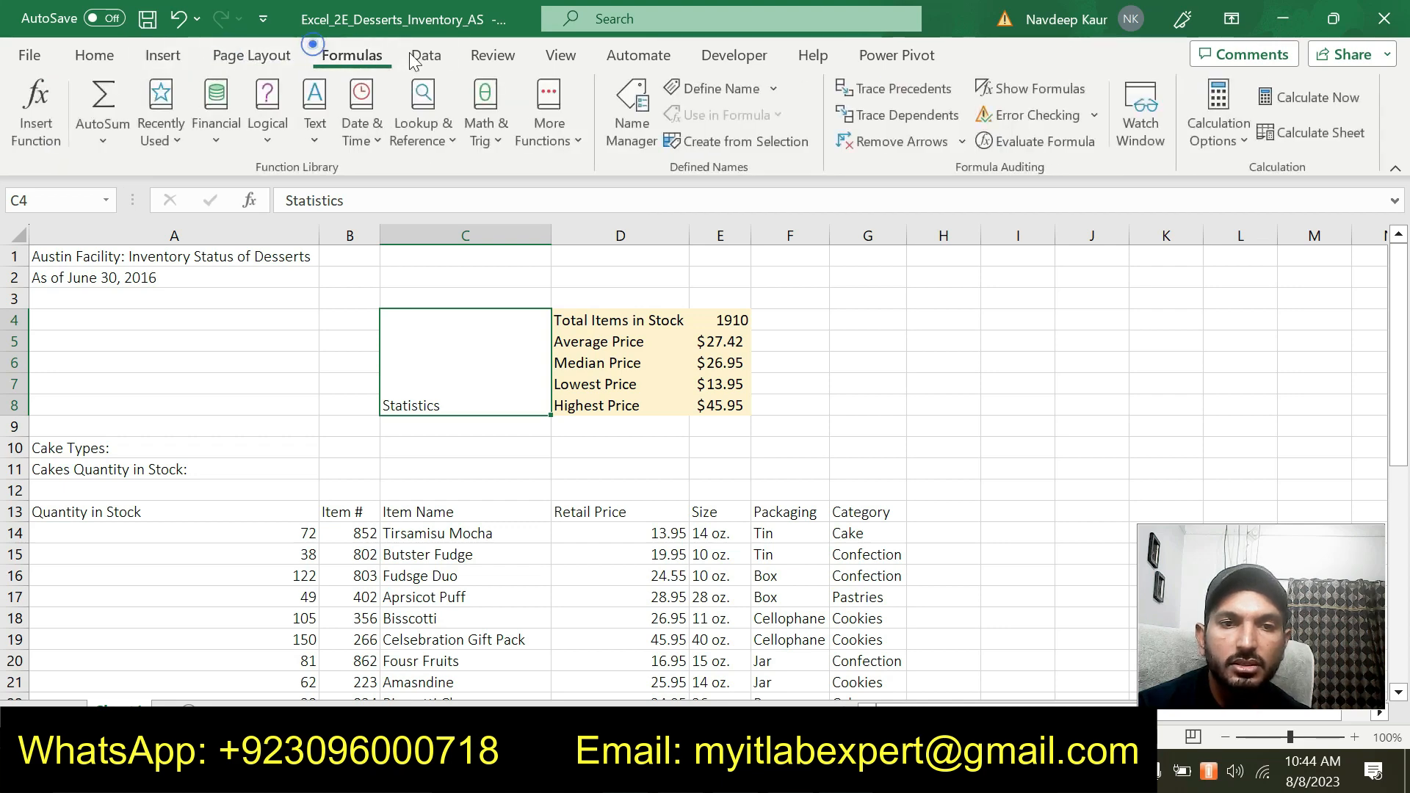
left_click(433, 54)
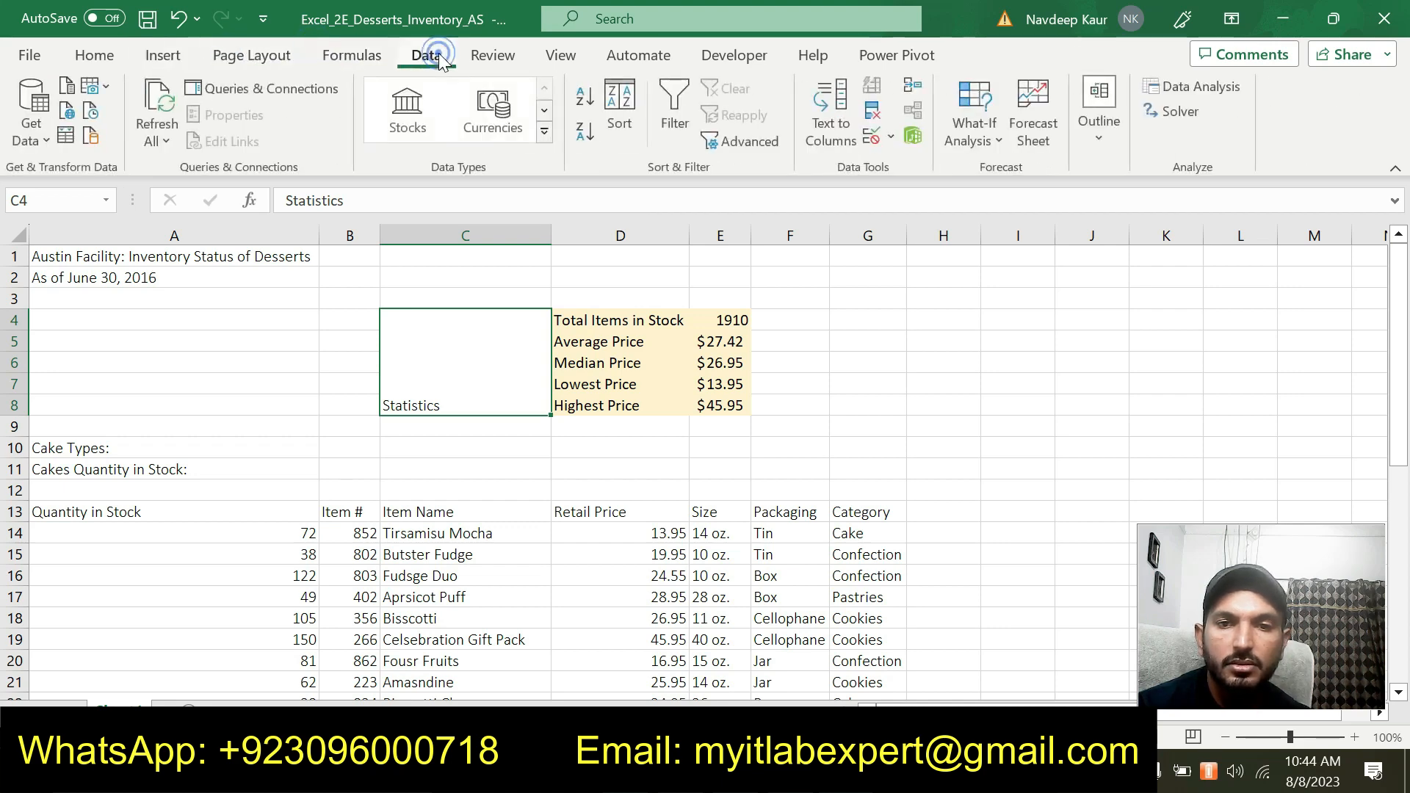
left_click(498, 59)
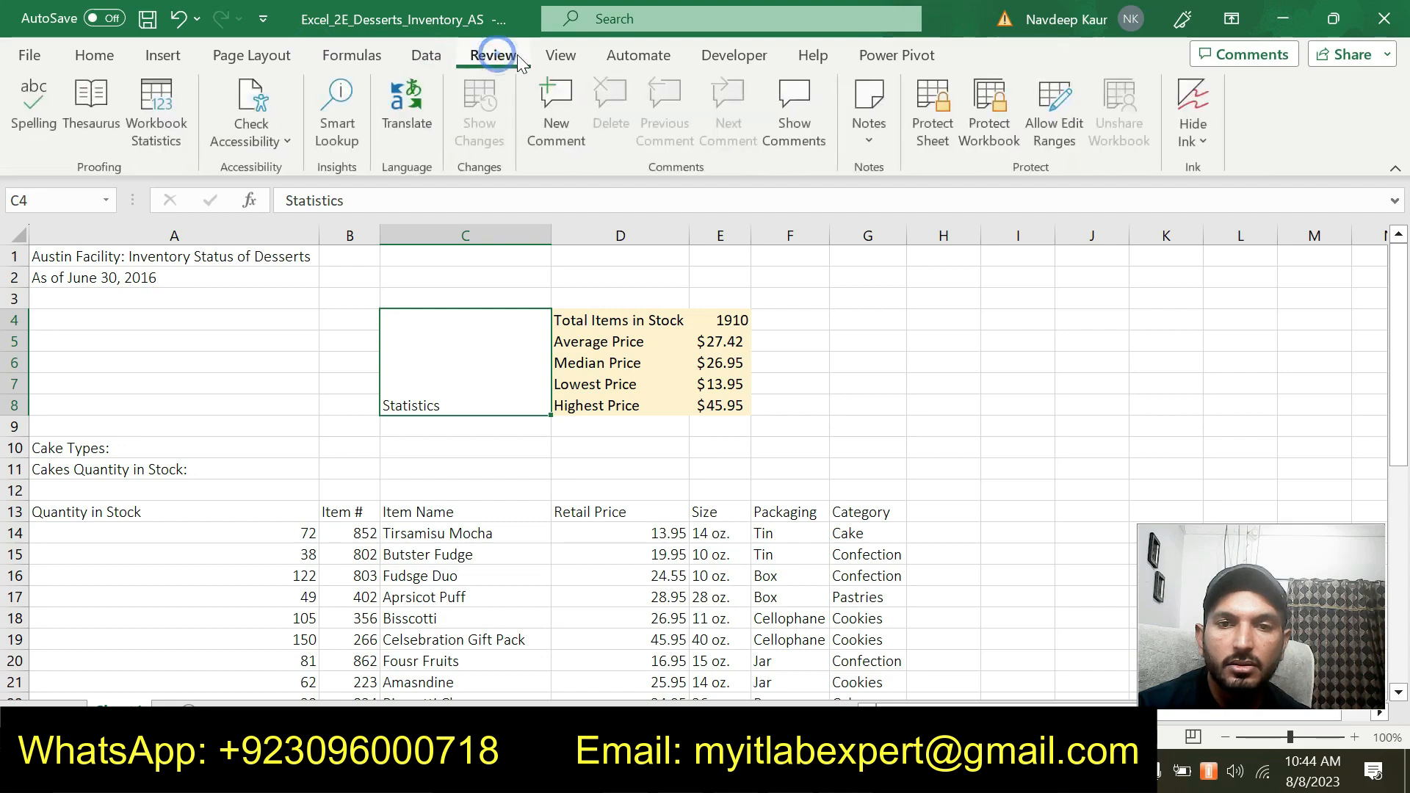
left_click(576, 58)
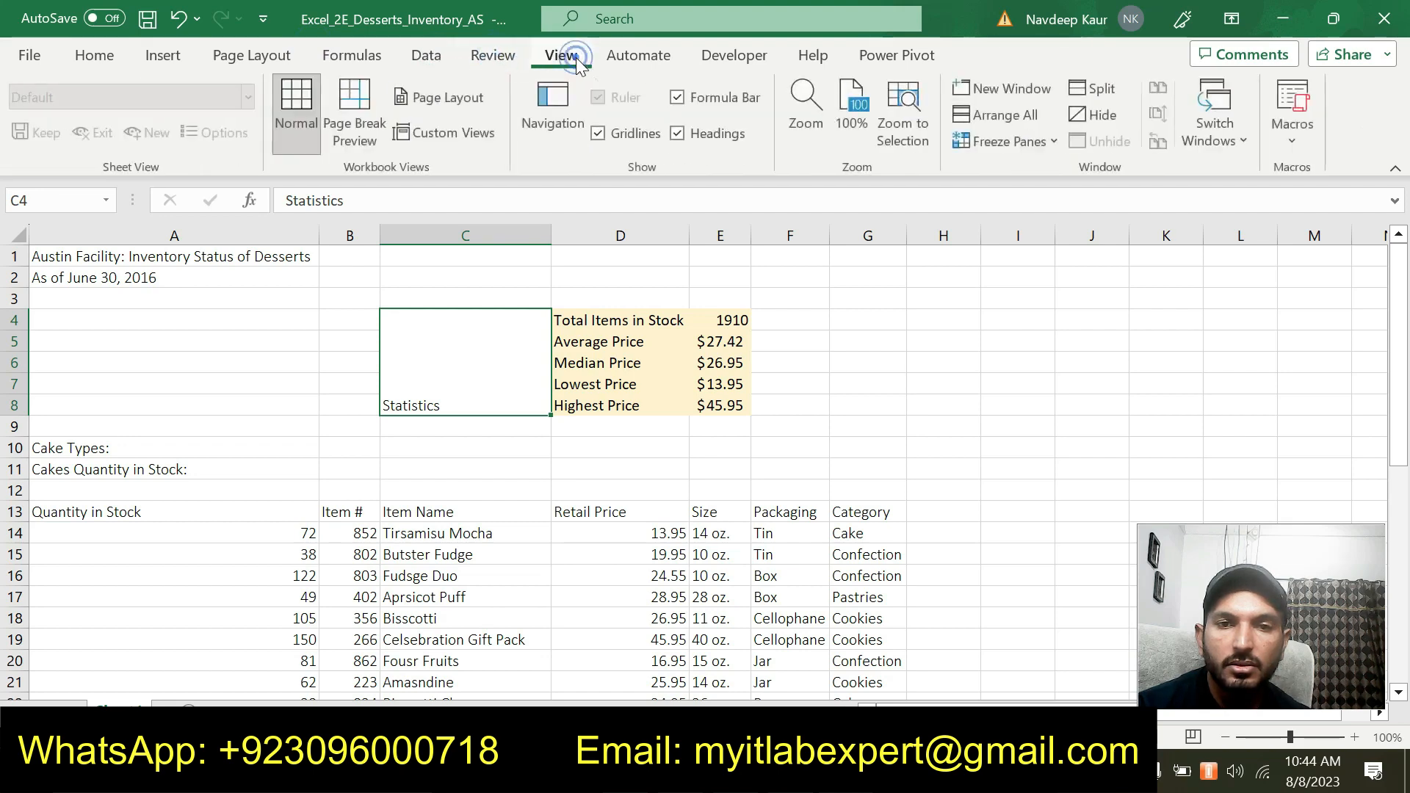
left_click(642, 56)
left_click(741, 57)
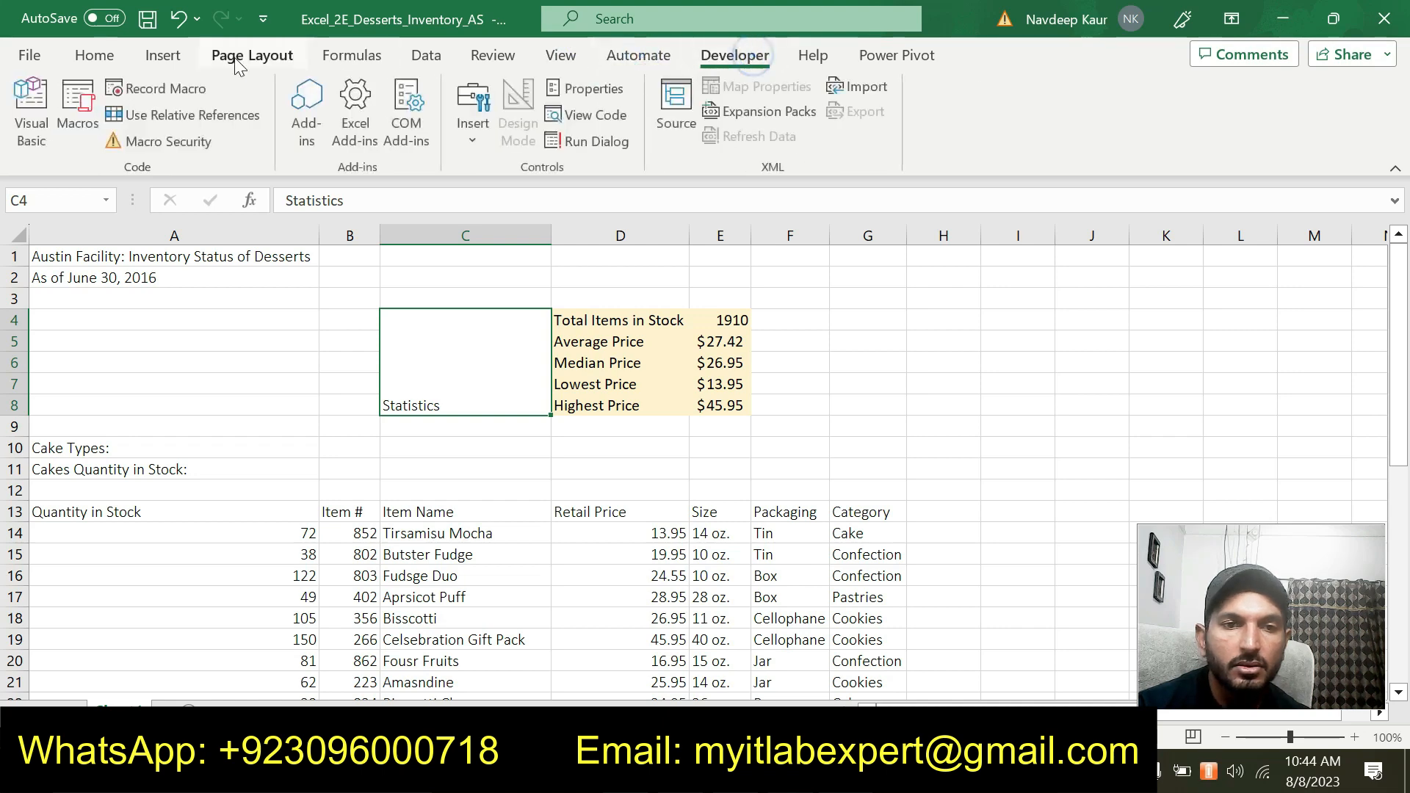
left_click(109, 59)
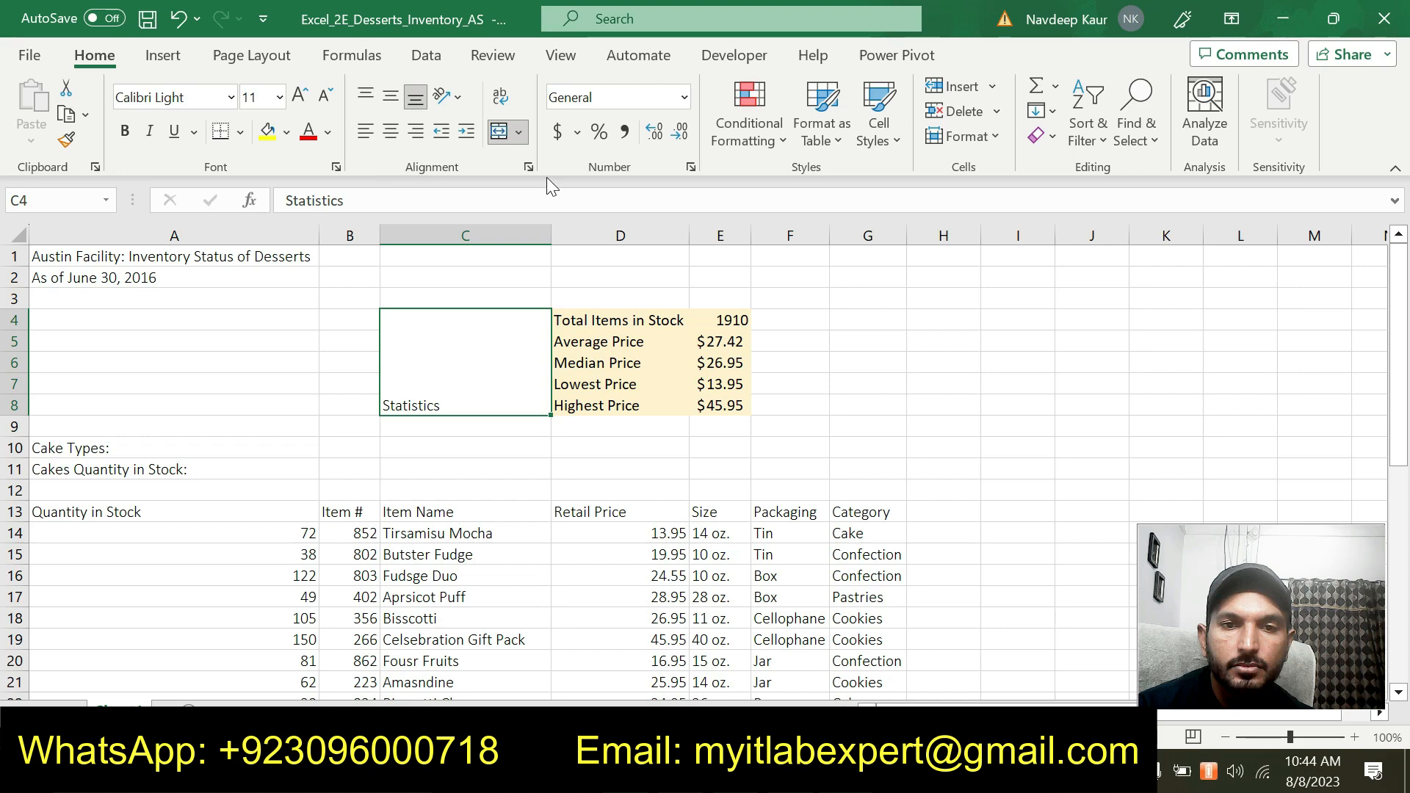
Set the text orientation of the merged Statistics cell to 25 degrees in Format Cells, checking it against step 7 in Word
left_click(529, 168)
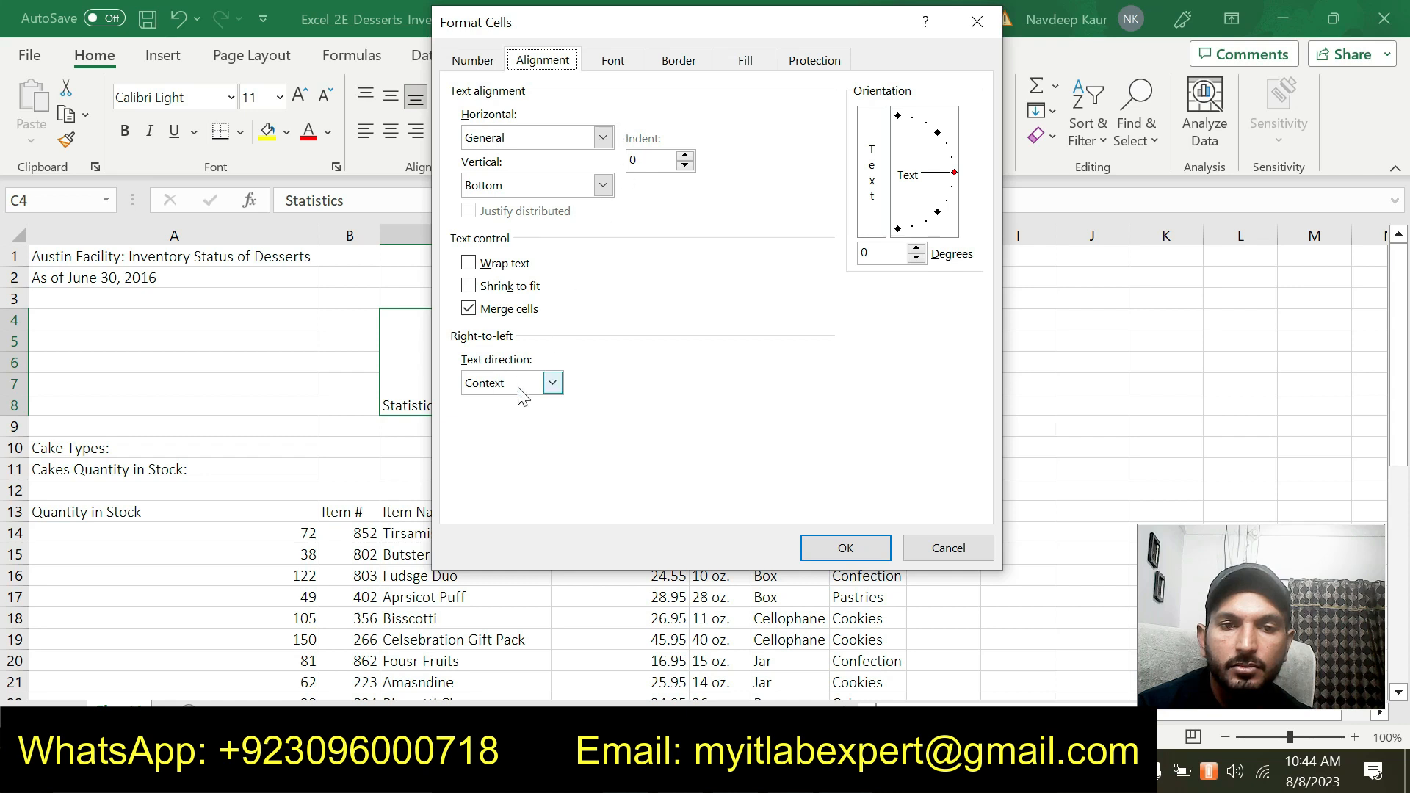
left_click(553, 382)
left_click(552, 382)
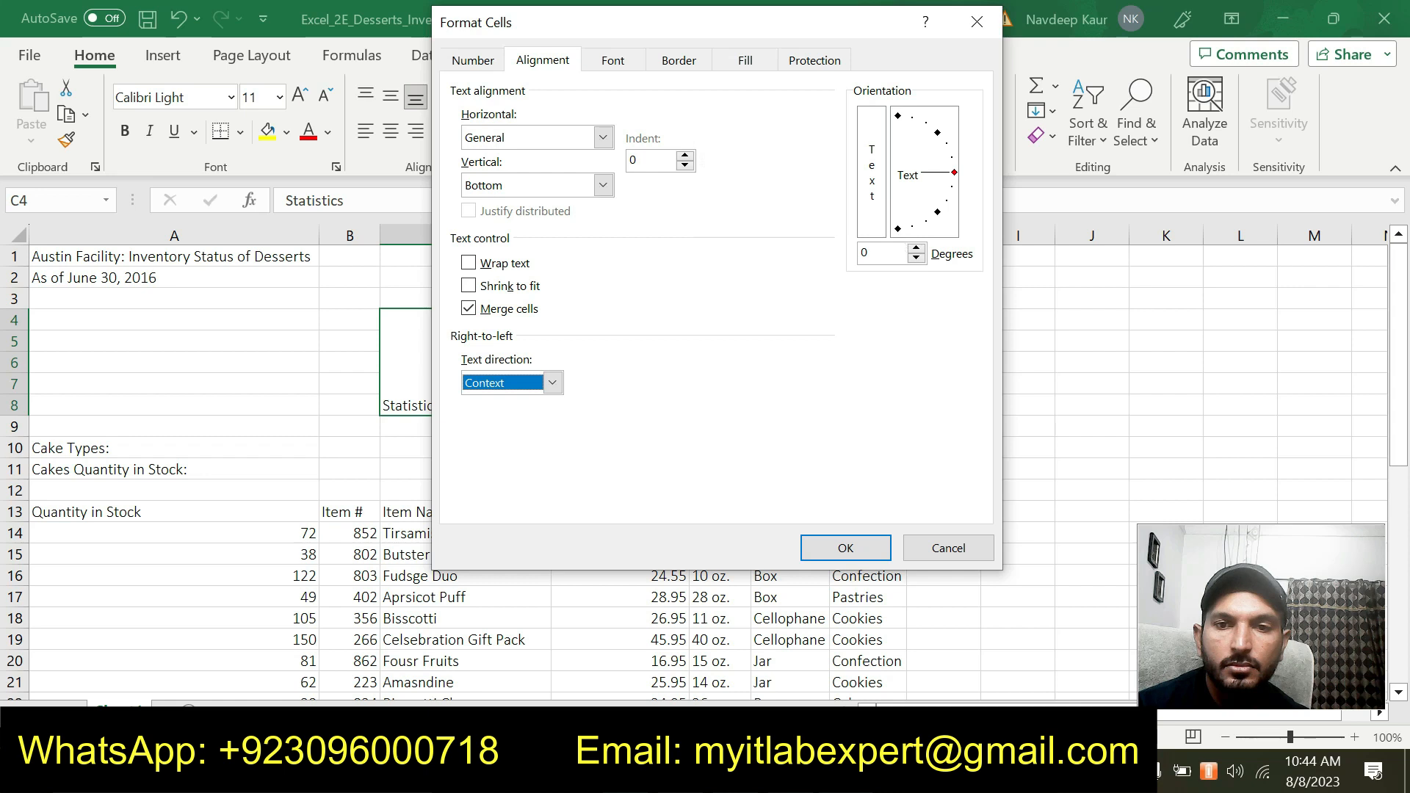
left_click(916, 249)
left_click(916, 249)
left_click(916, 249)
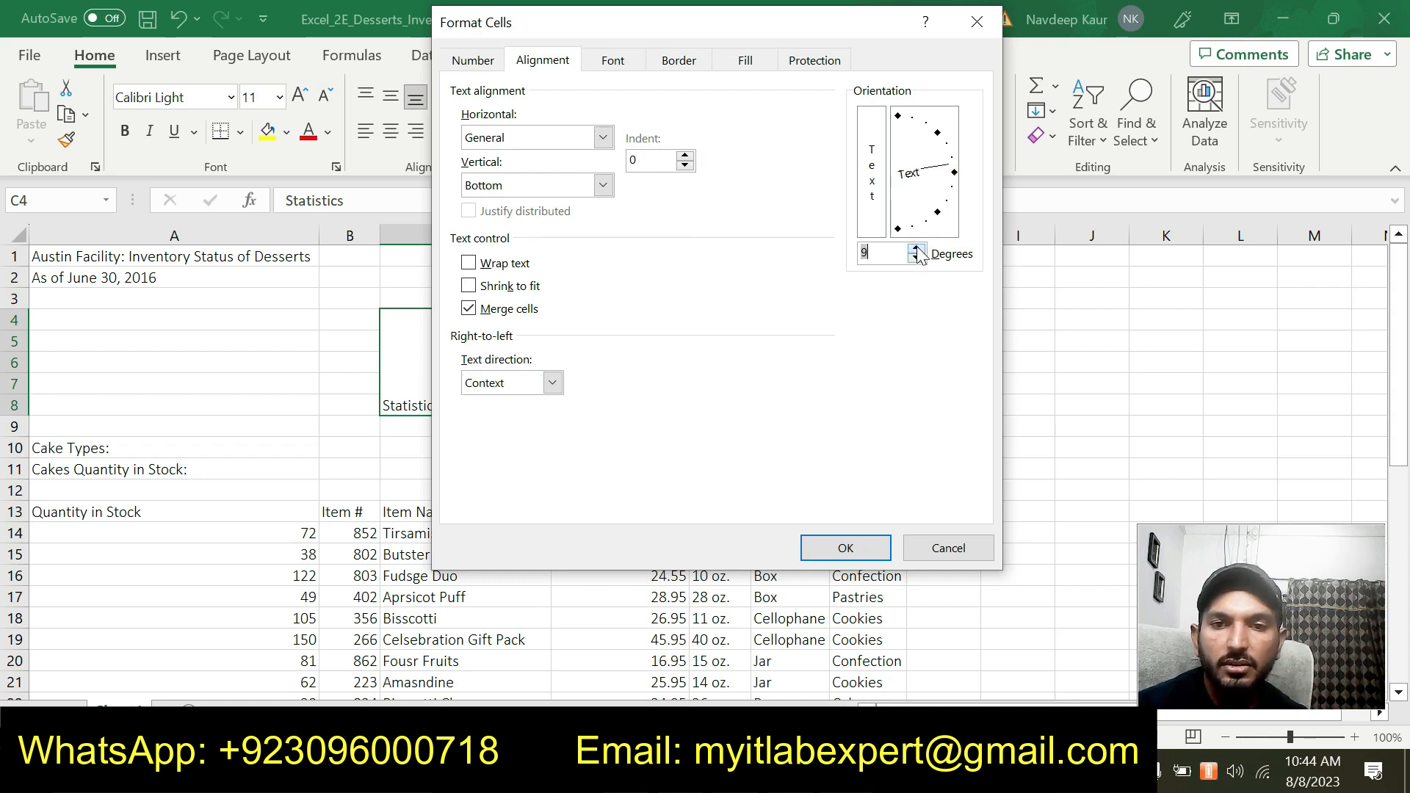
left_click(916, 249)
left_click(916, 249)
left_click(916, 249)
left_click(915, 249)
left_click(915, 249)
left_click(916, 249)
left_click(916, 249)
left_click(916, 249)
left_click(915, 249)
left_click(916, 249)
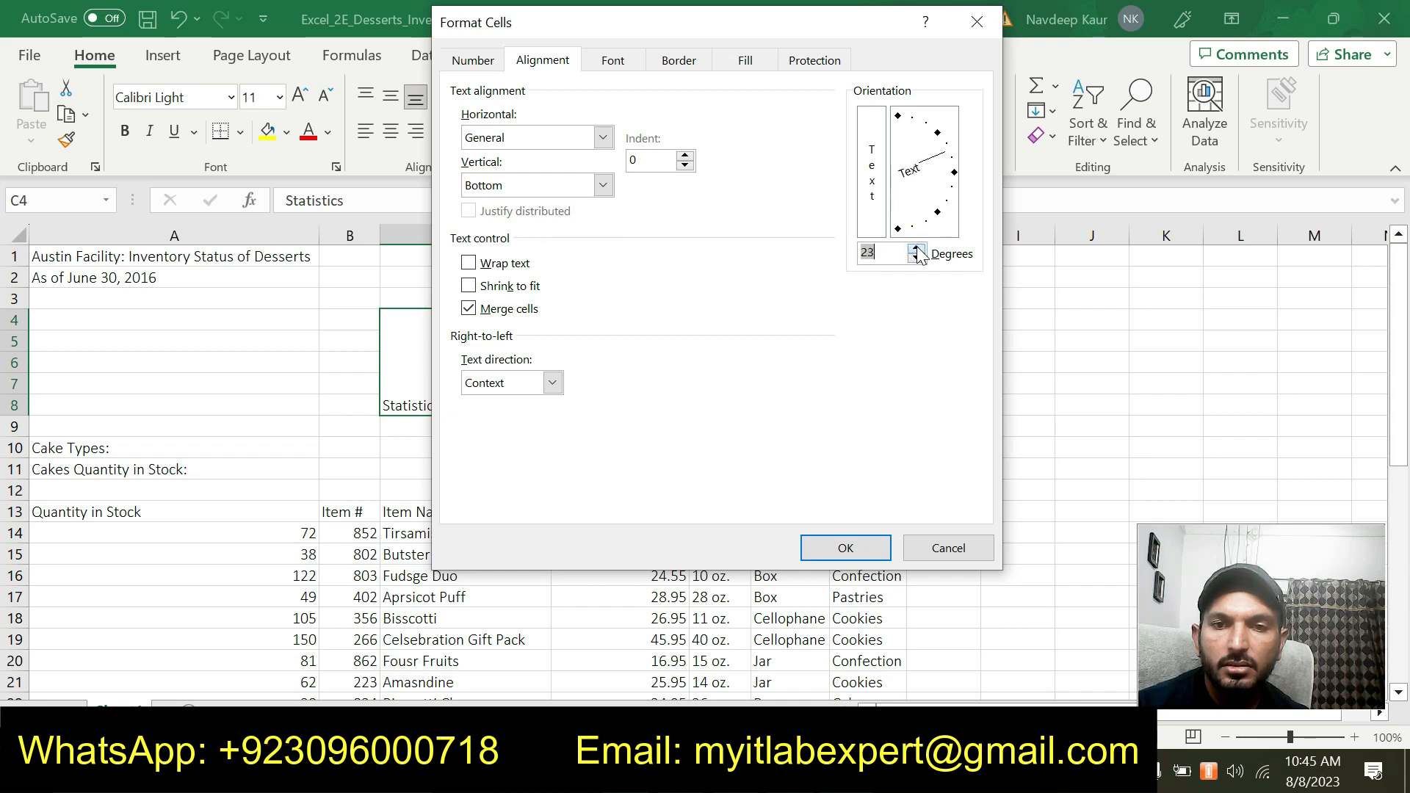
left_click(915, 249)
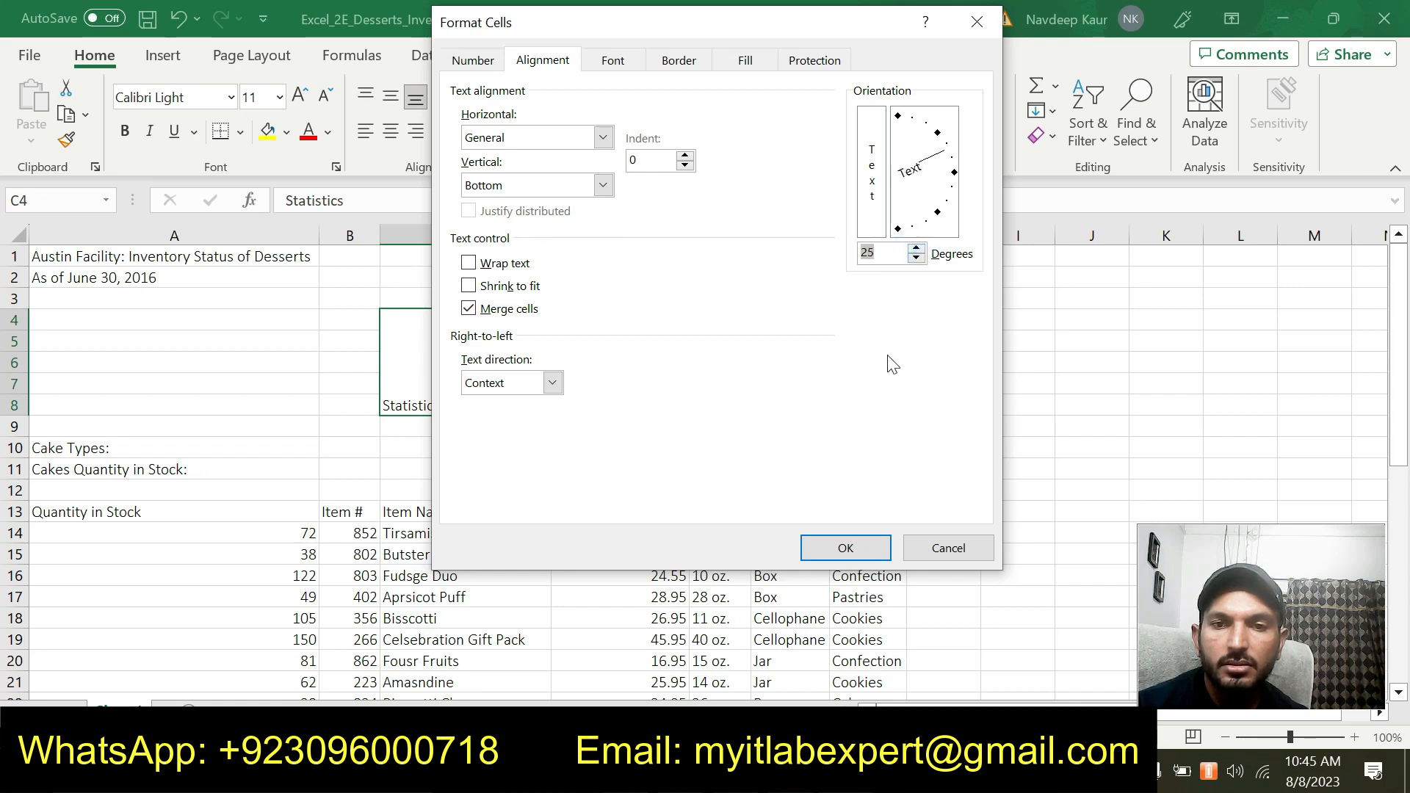
key("alt+Tab")
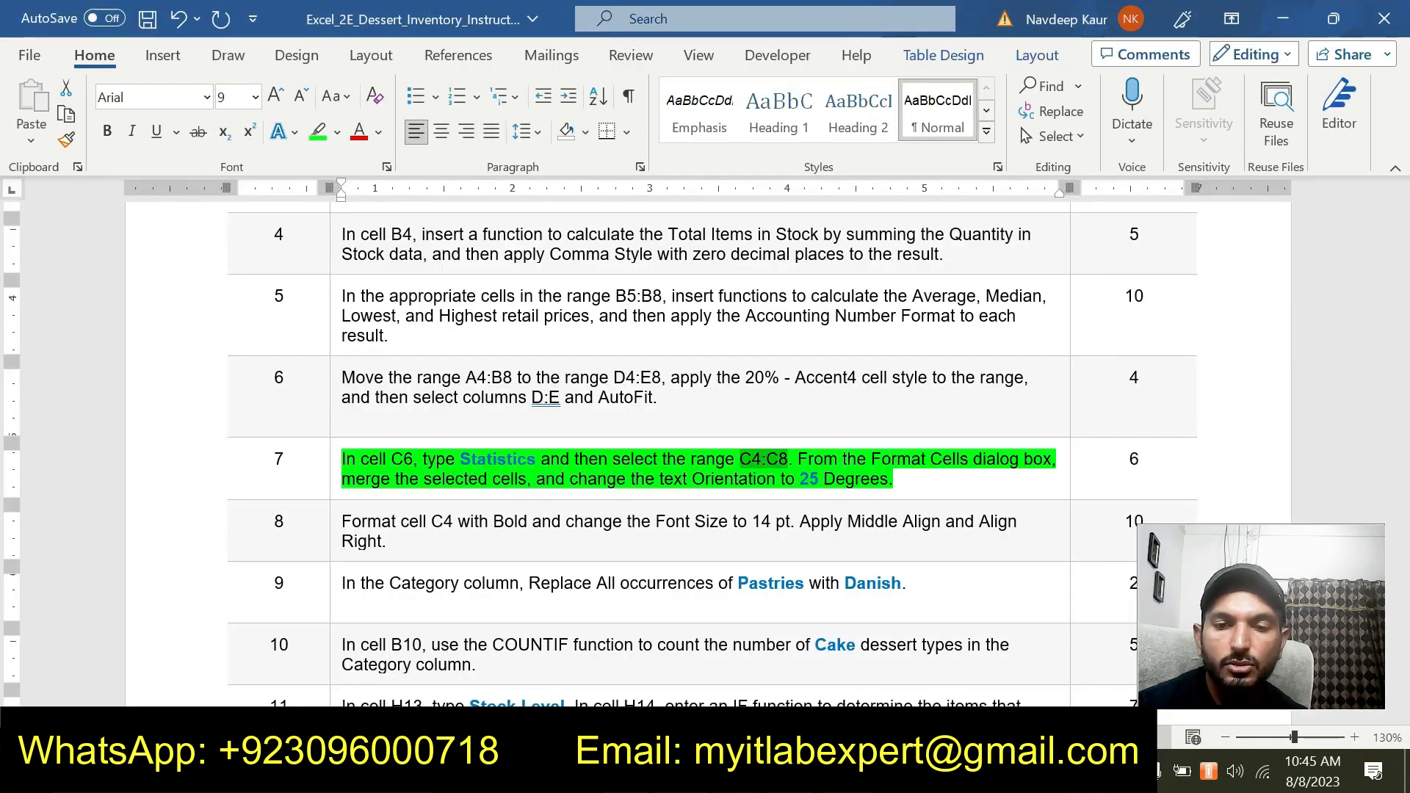
key("alt+Tab")
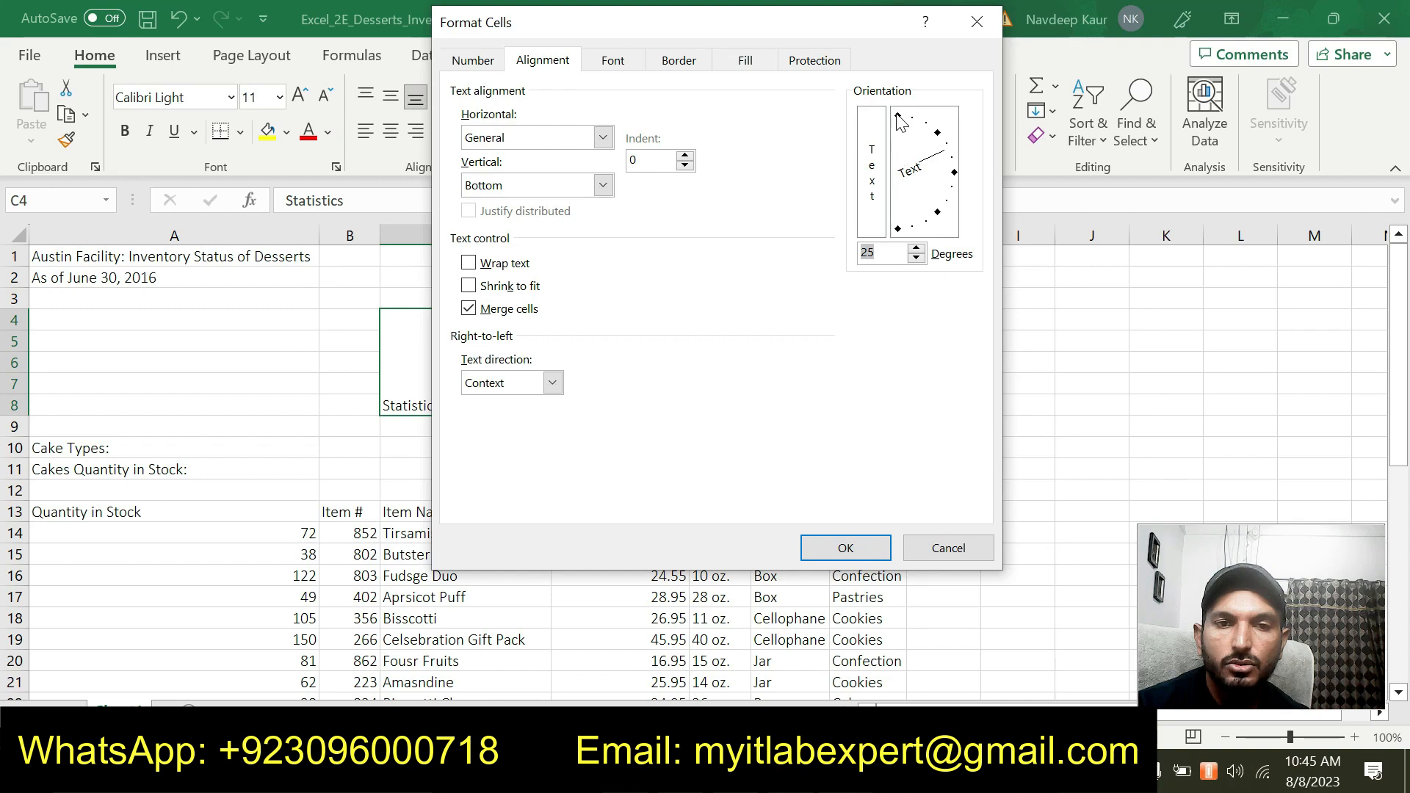
left_click(834, 548)
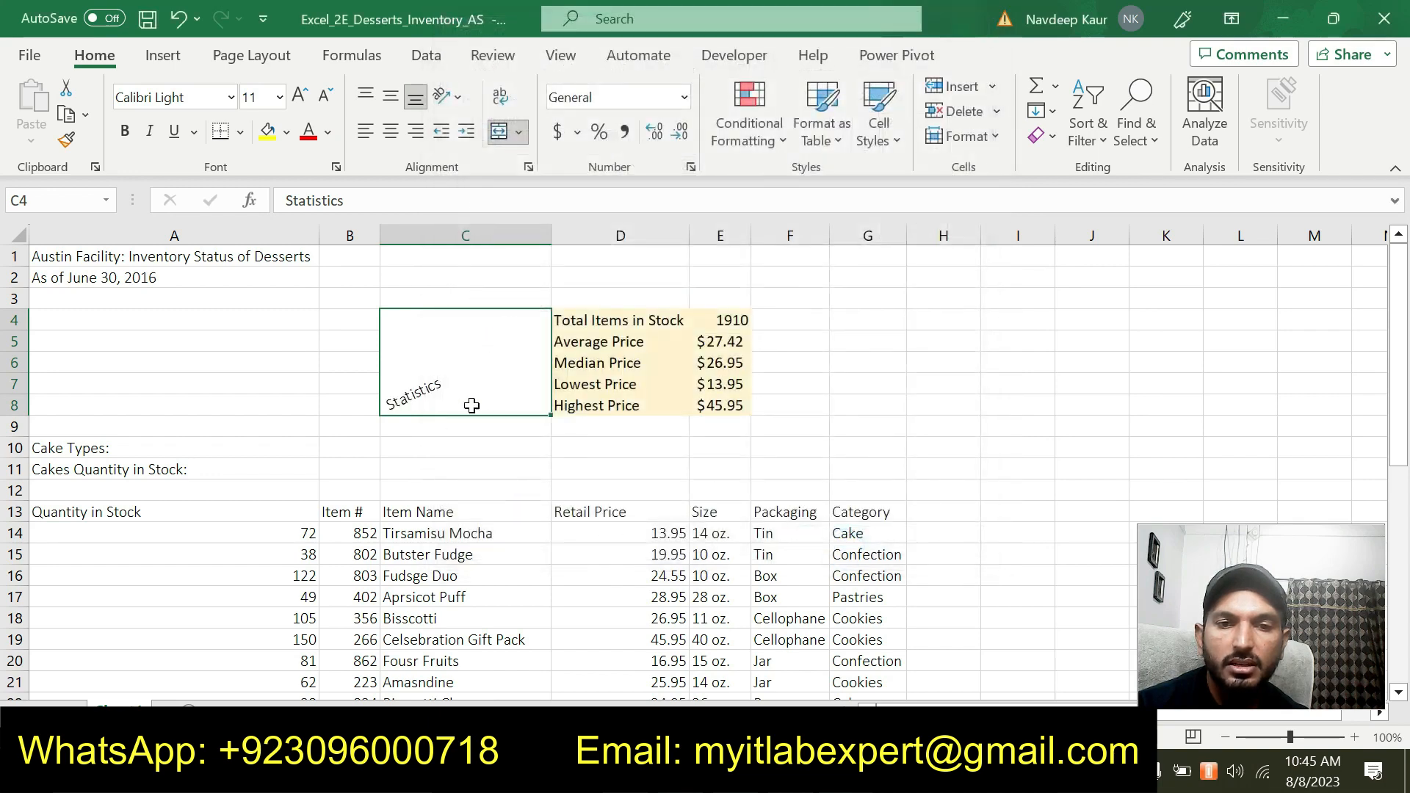
Switch to the Word instructions and remove the green highlight from the step 7 text
key("alt+Tab")
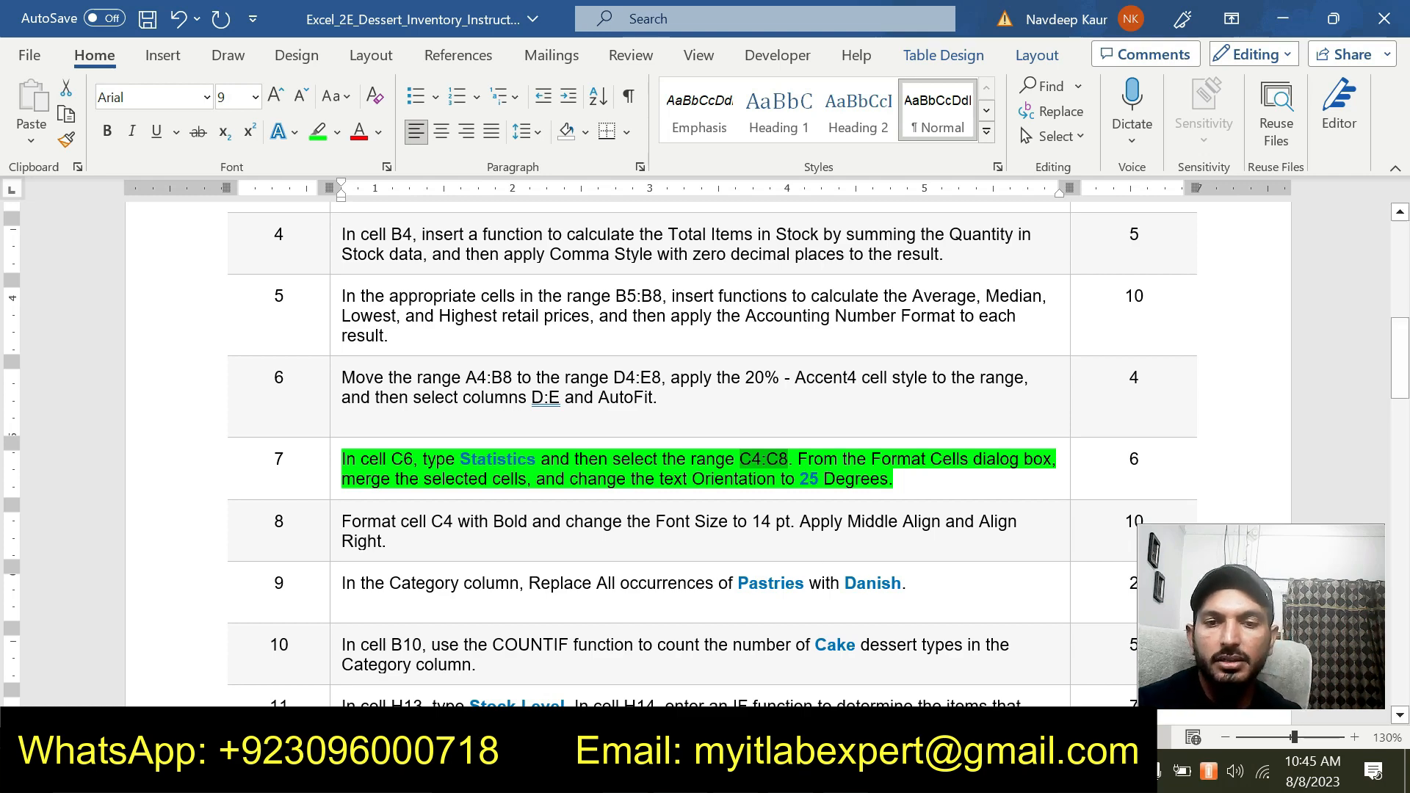
left_click_drag(906, 479, 343, 459)
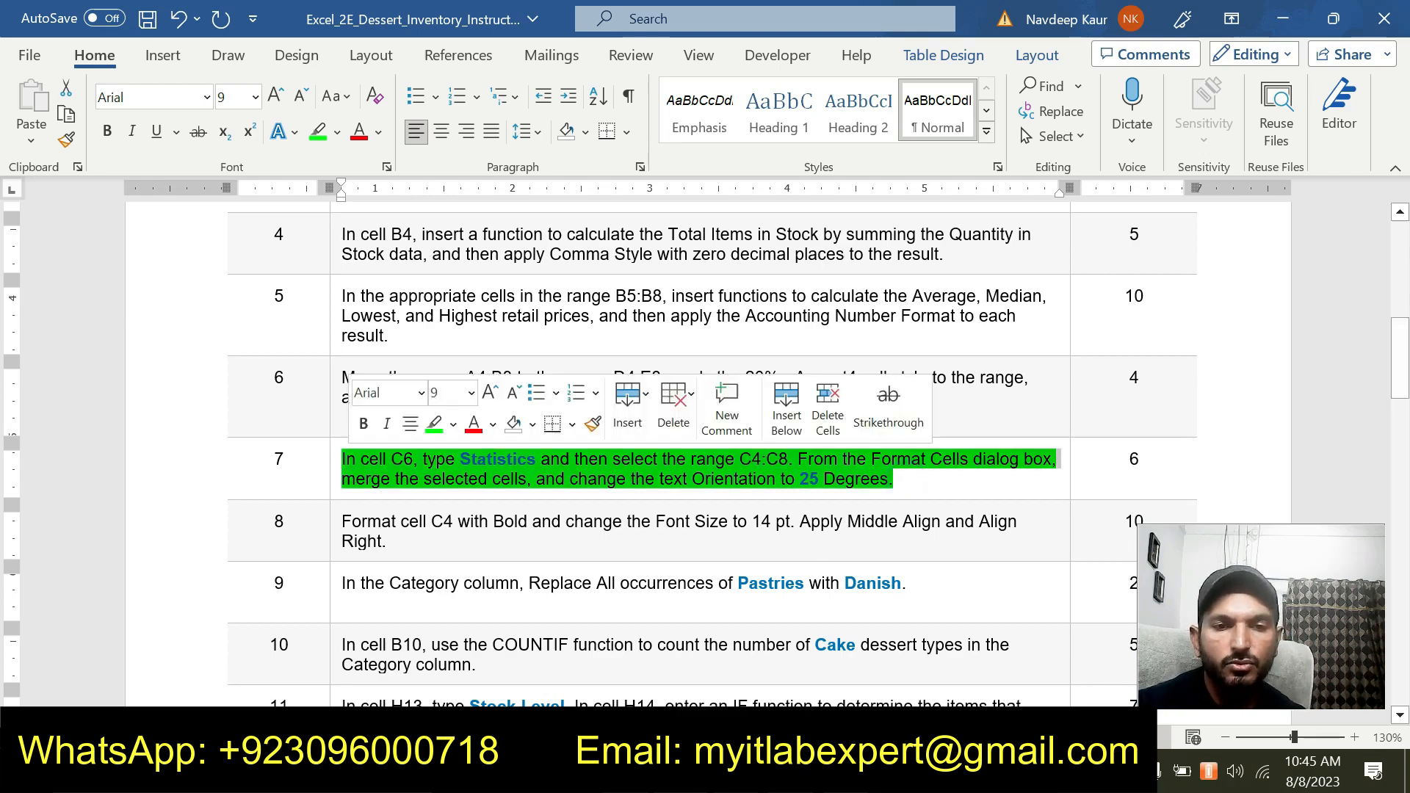
left_click(435, 425)
scroll(441, 455, "up", 3)
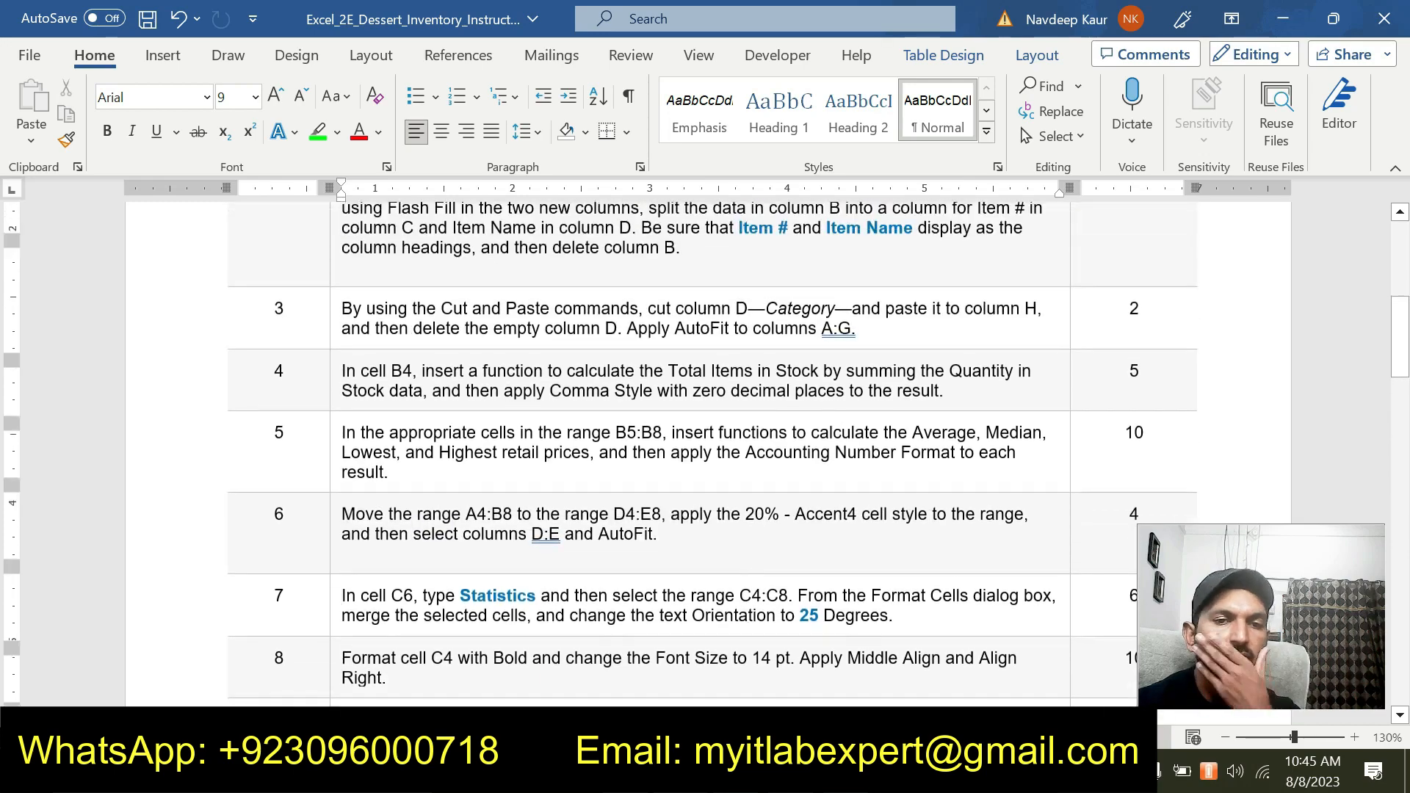
scroll(705, 455, "down", 3)
scroll(705, 455, "up", 7)
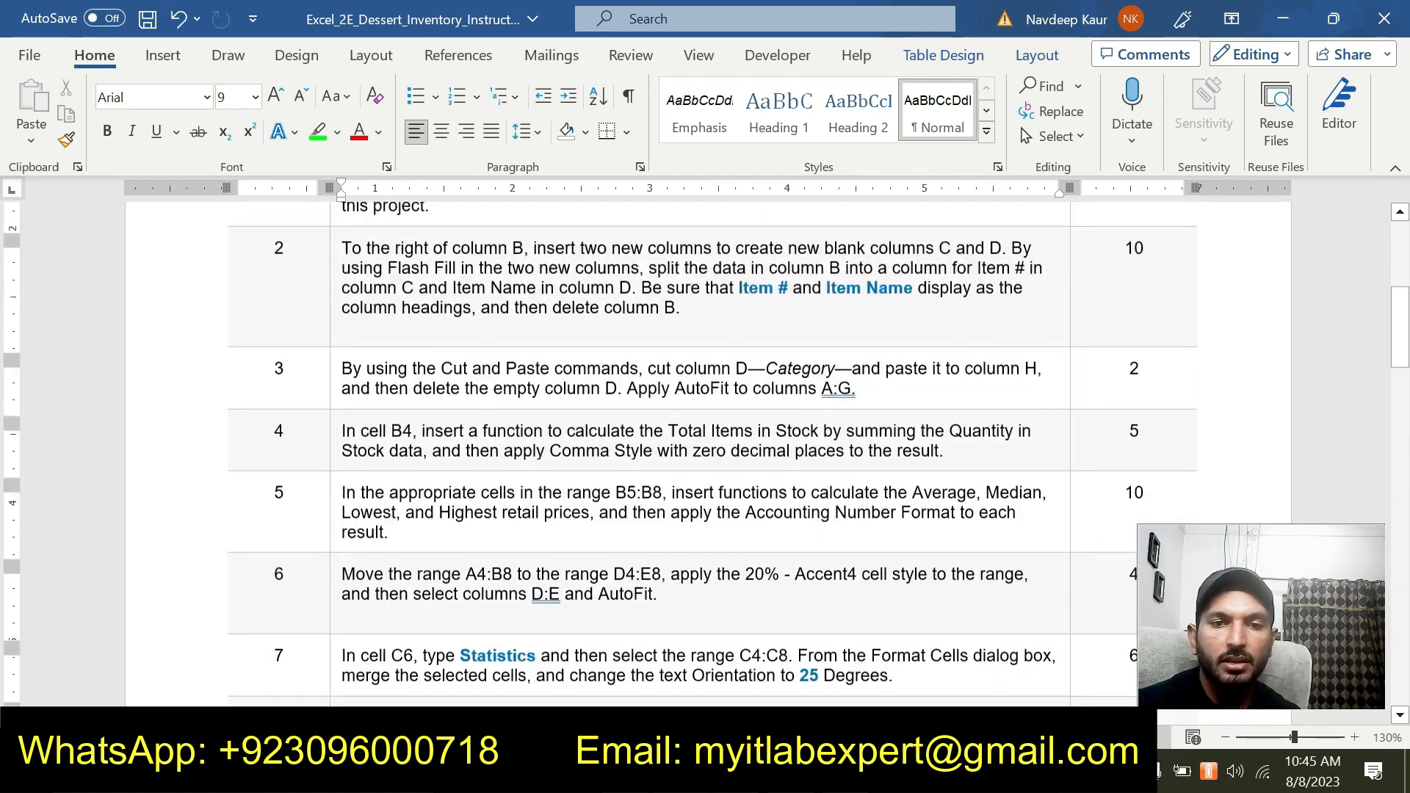
scroll(705, 455, "down", 7)
scroll(705, 455, "down", 2)
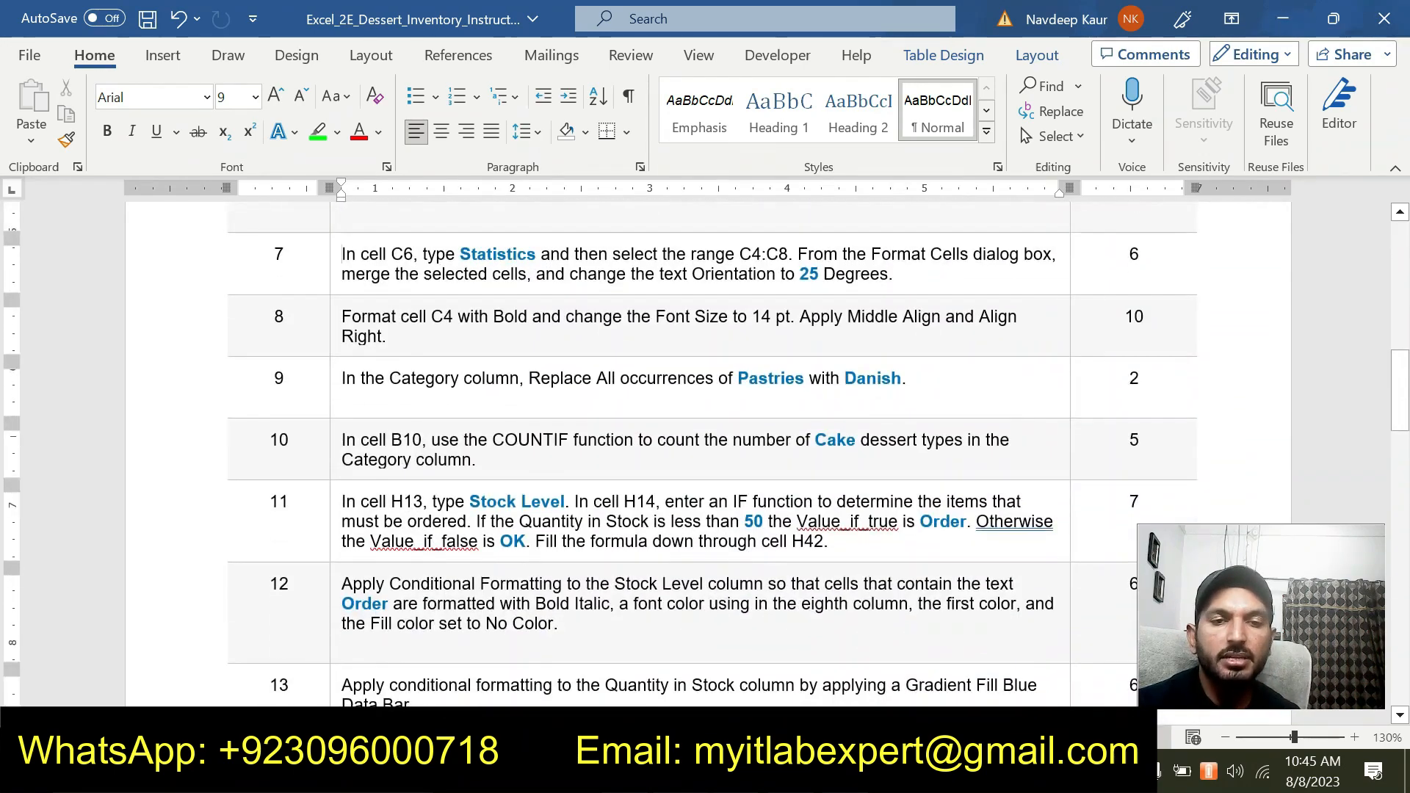
Highlight the step 8 text in green in the Word instructions
scroll(543, 503, "up", 2)
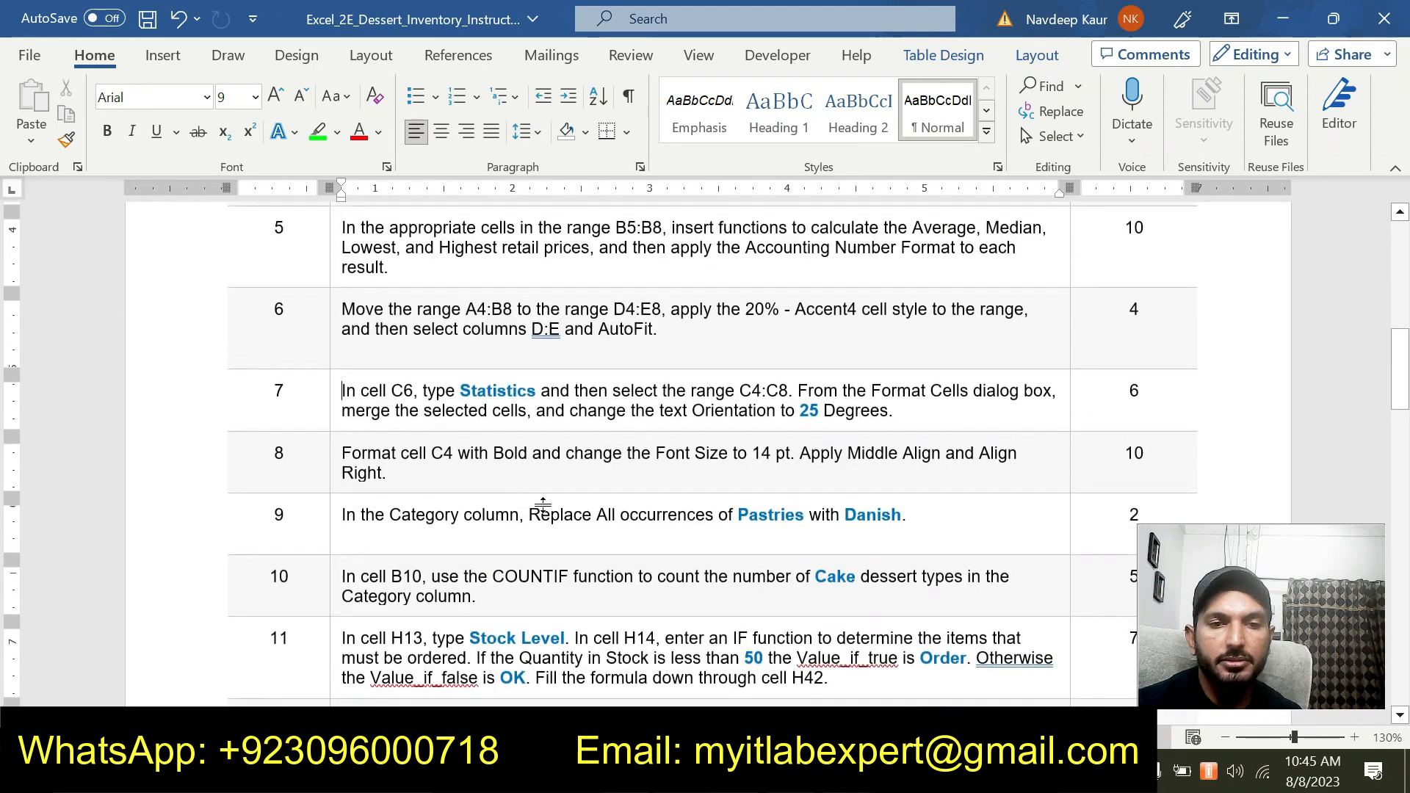
triple_click(420, 474)
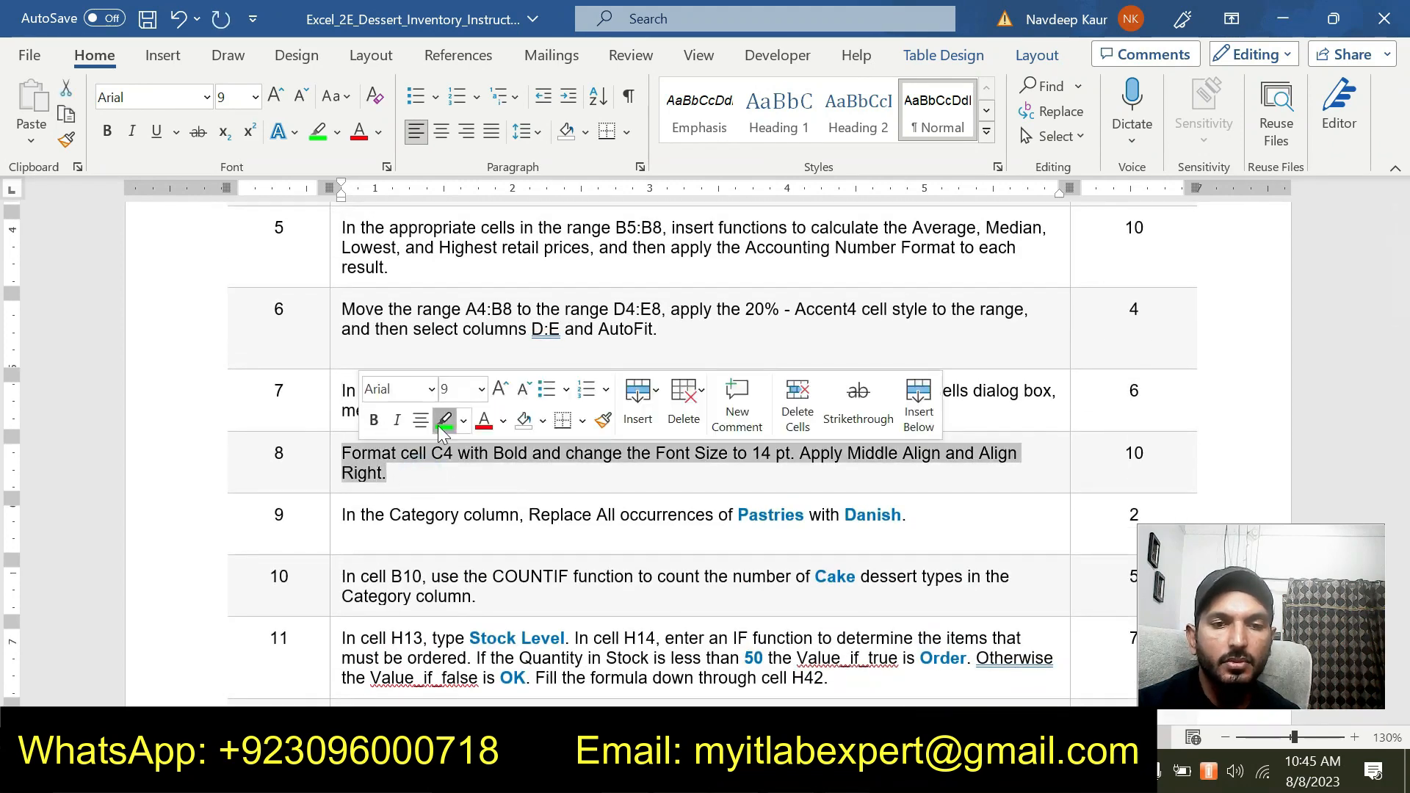
left_click(440, 420)
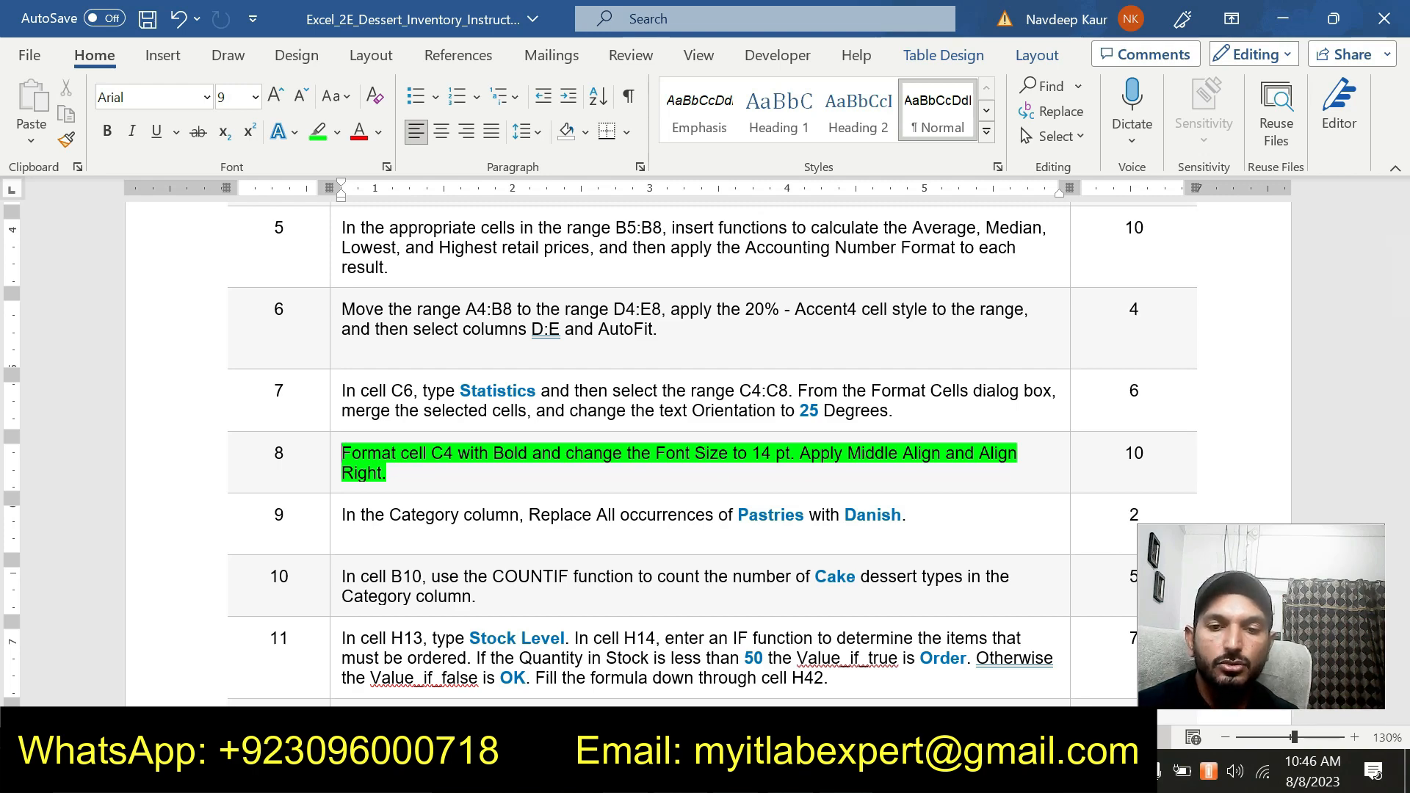
Switch to Excel and format the merged Statistics cell C4 as bold at 14 pt, checking step 8 in Word
key("alt+Tab")
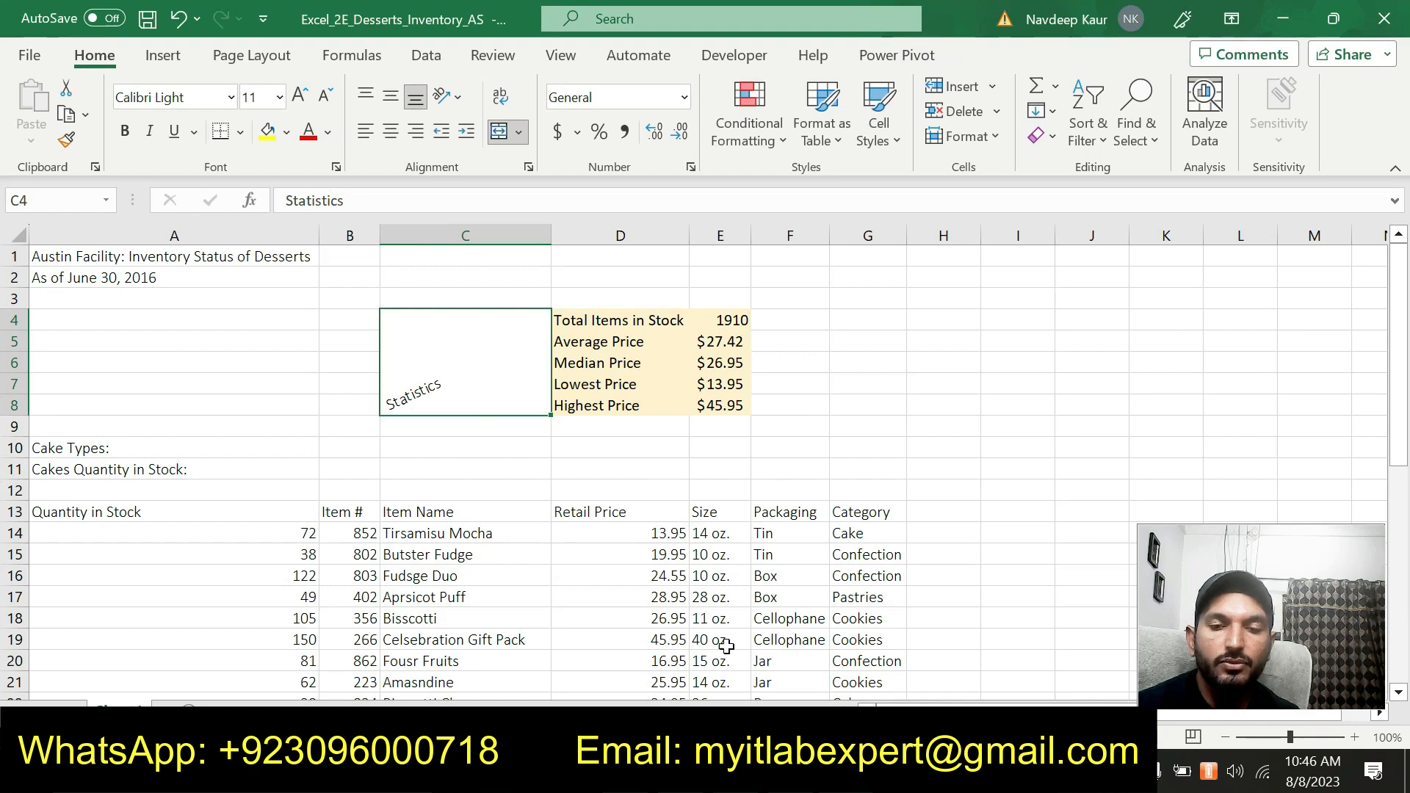
key("alt+Tab")
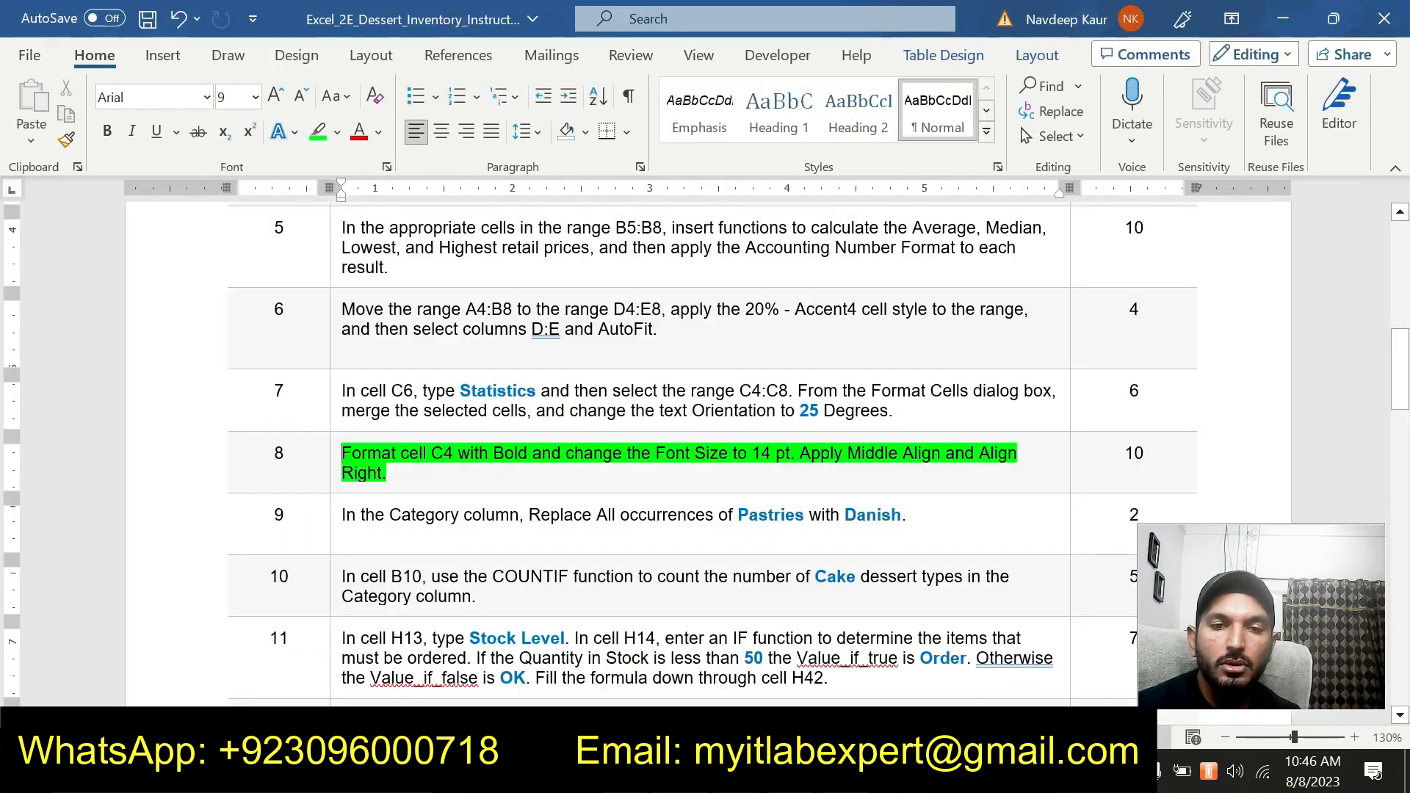
key("alt+Tab")
key("ctrl+b")
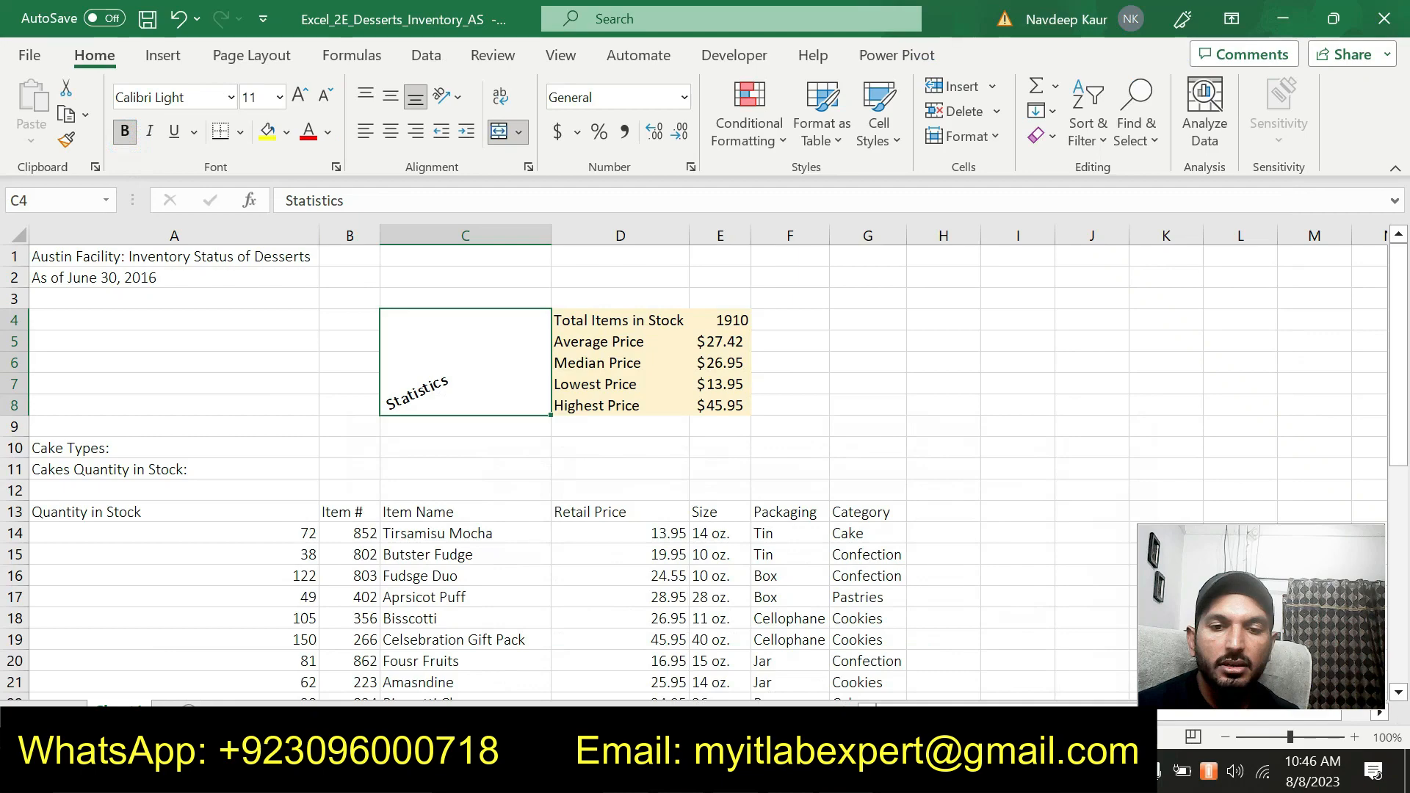
key("alt+Tab")
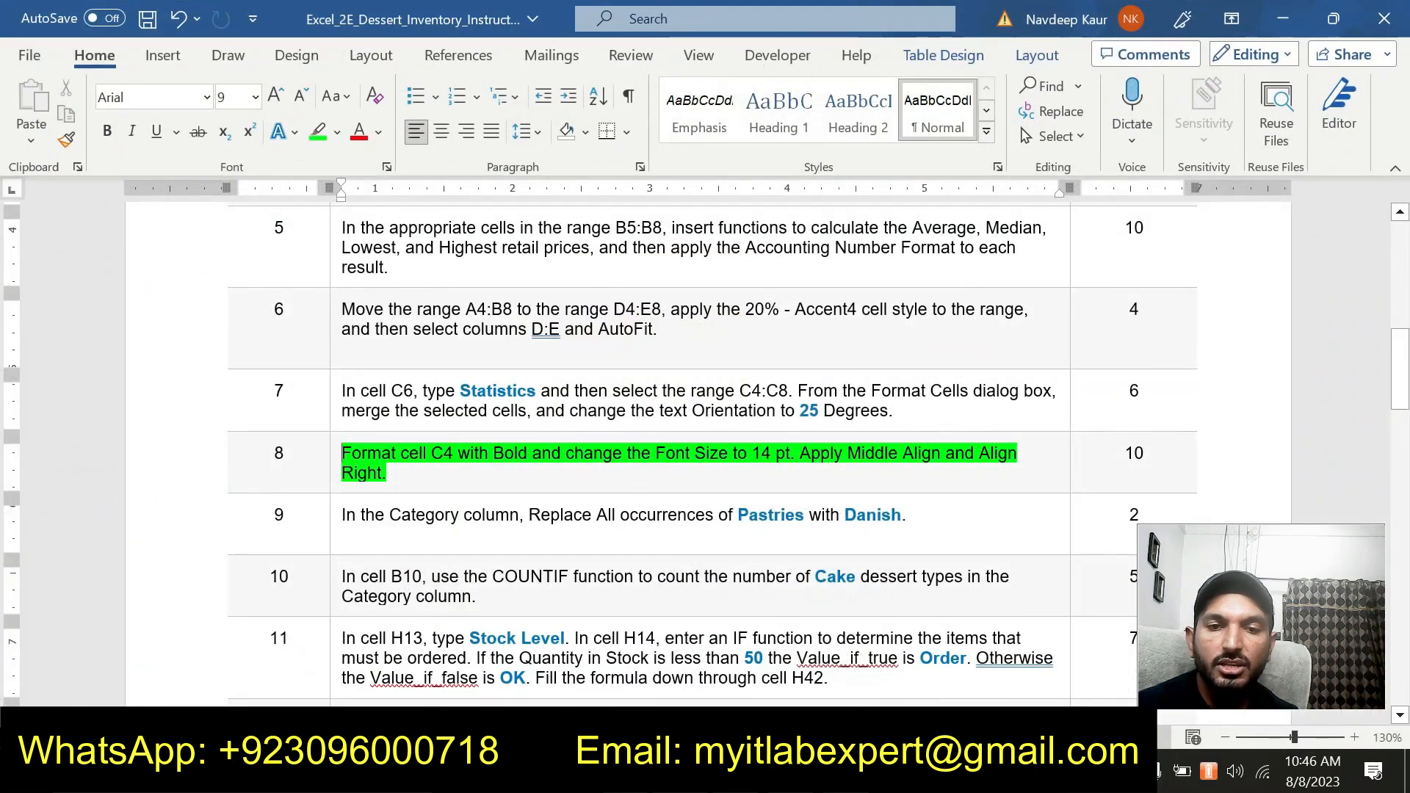
key("alt+Tab")
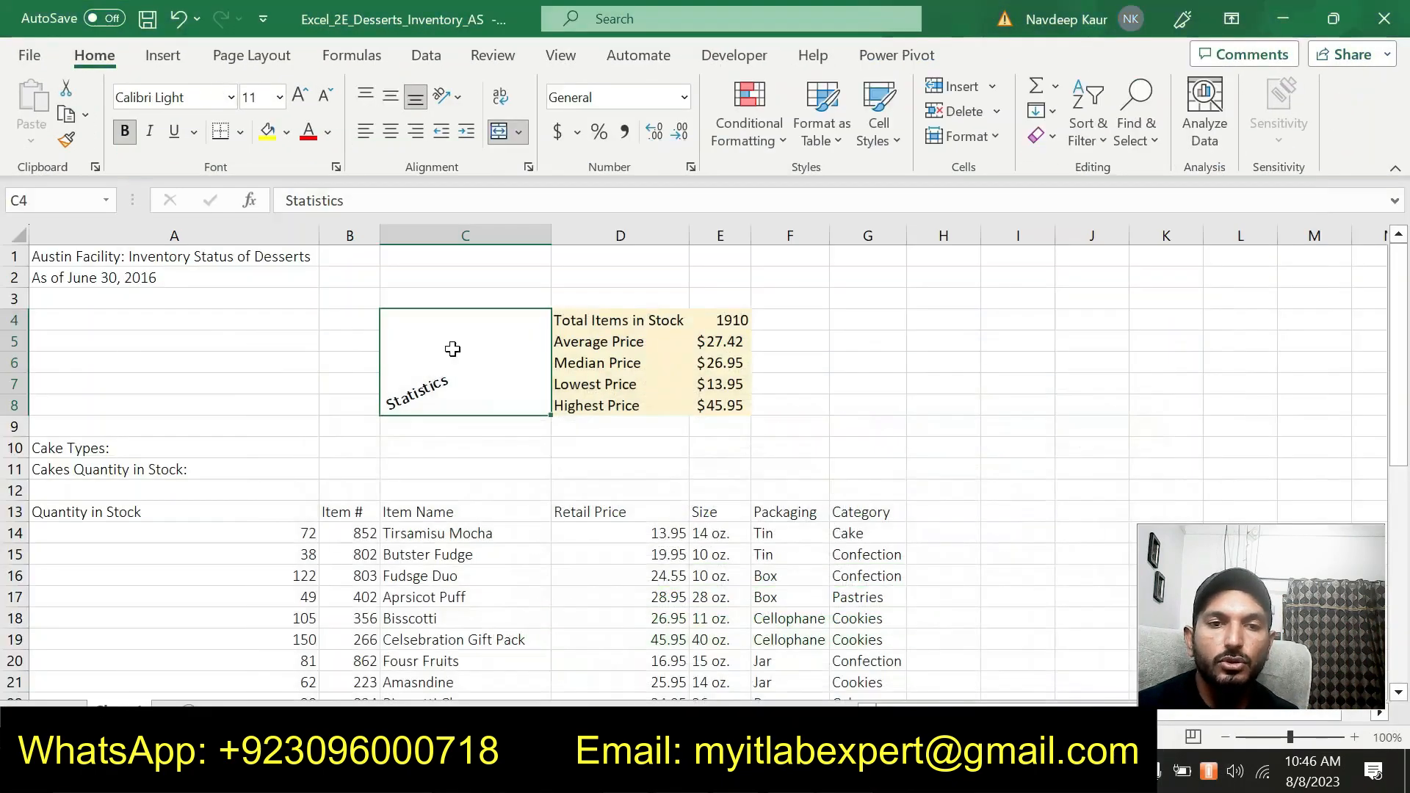
left_click(280, 97)
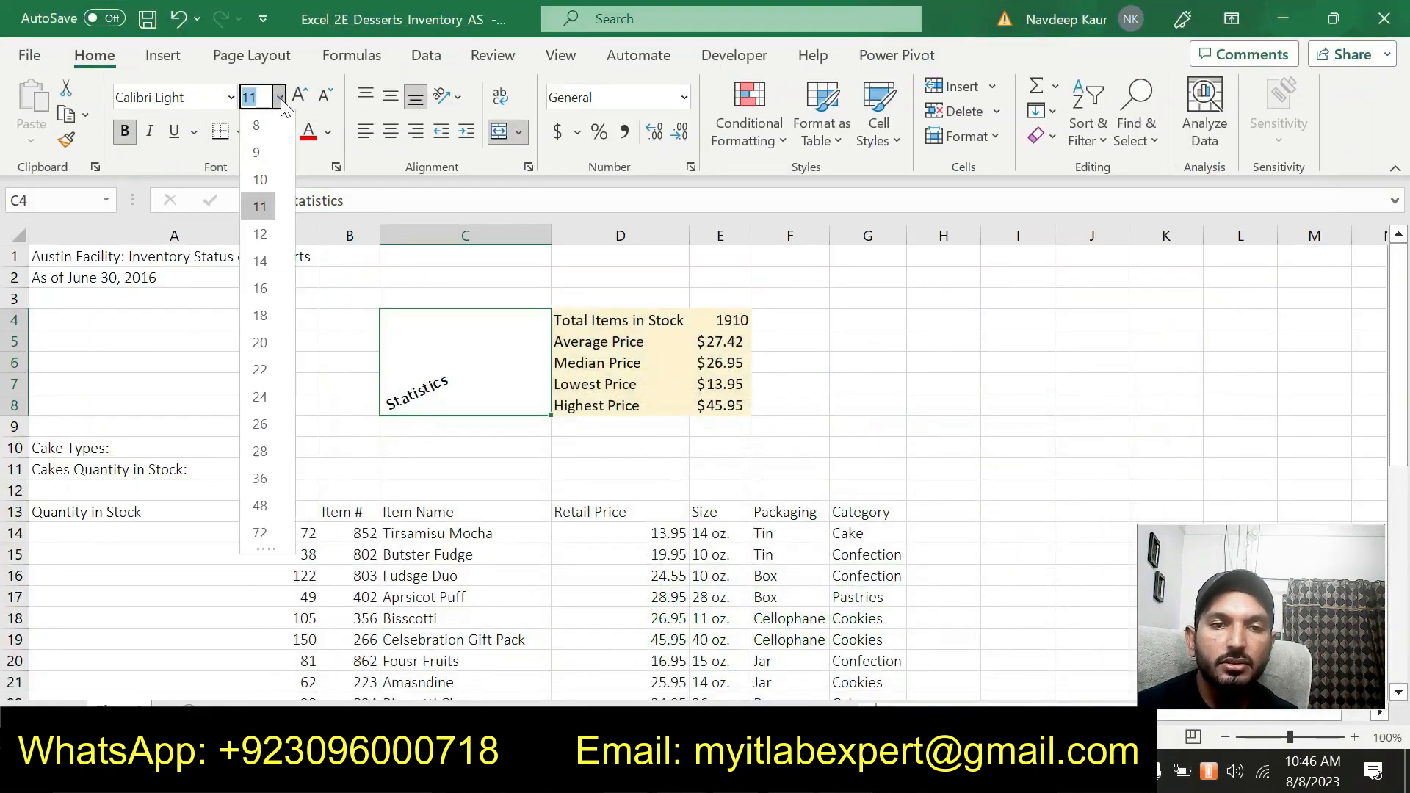
left_click(269, 253)
Check the alignment named in step 8 in Word and apply Middle Align and Align Right to cell C4 in Excel
key("alt+Tab")
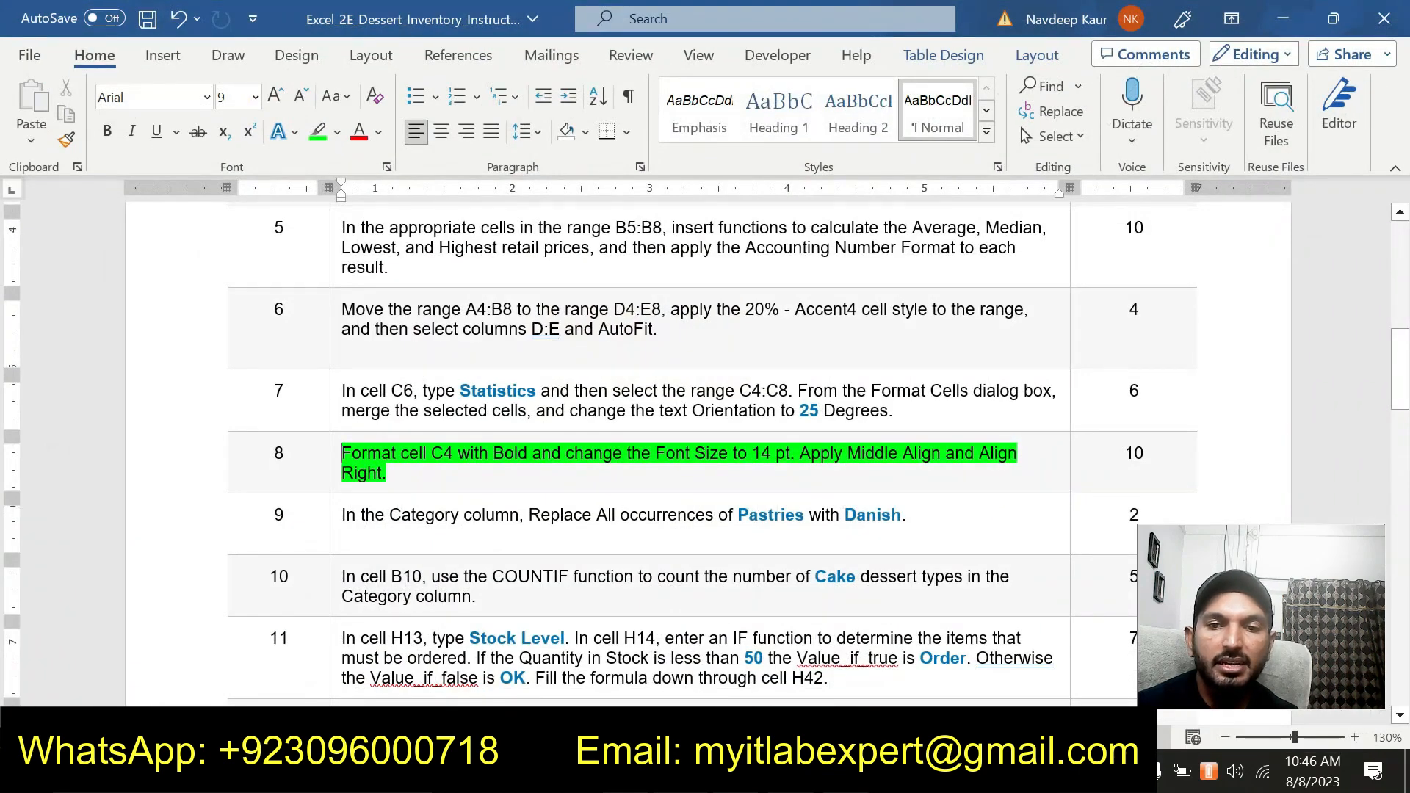
key("alt+Tab")
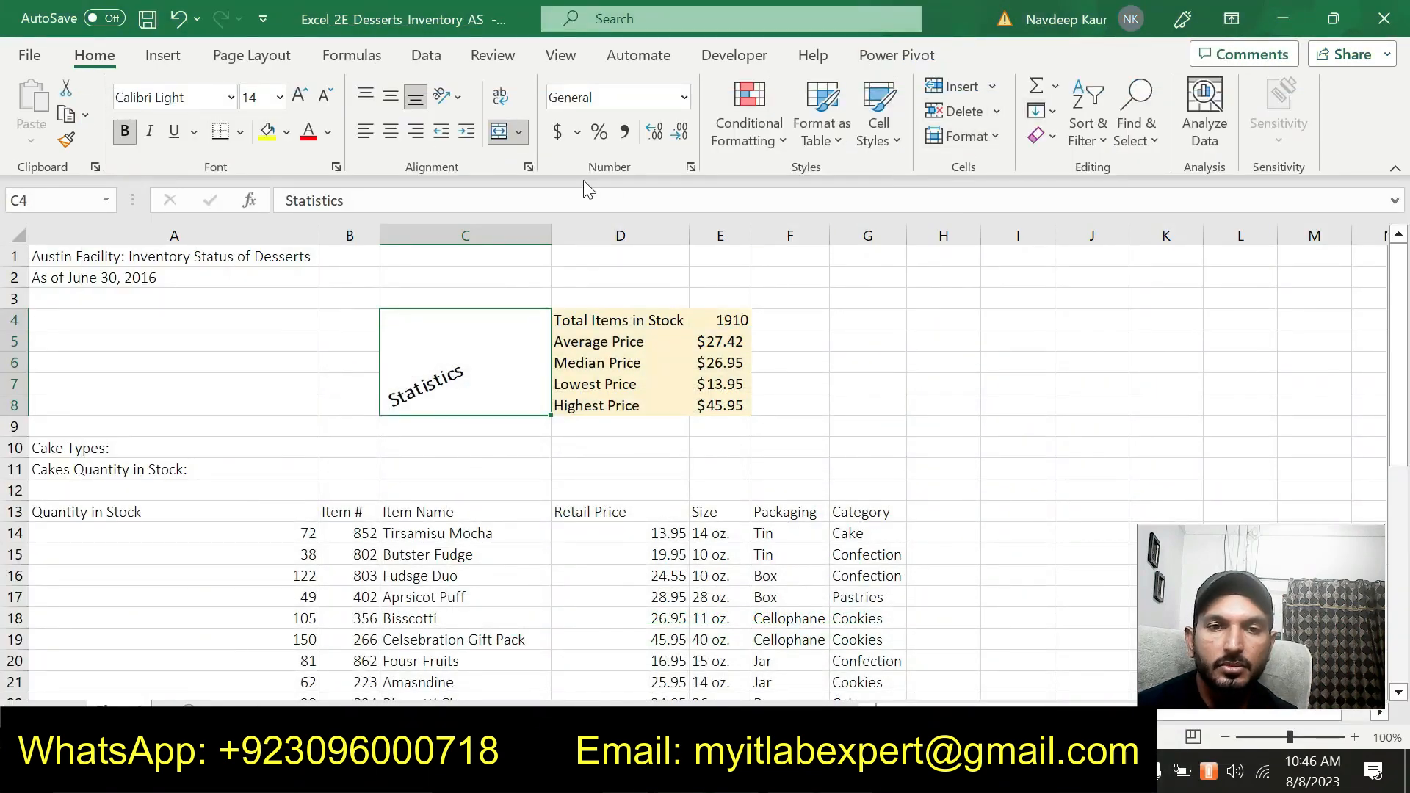
left_click(386, 94)
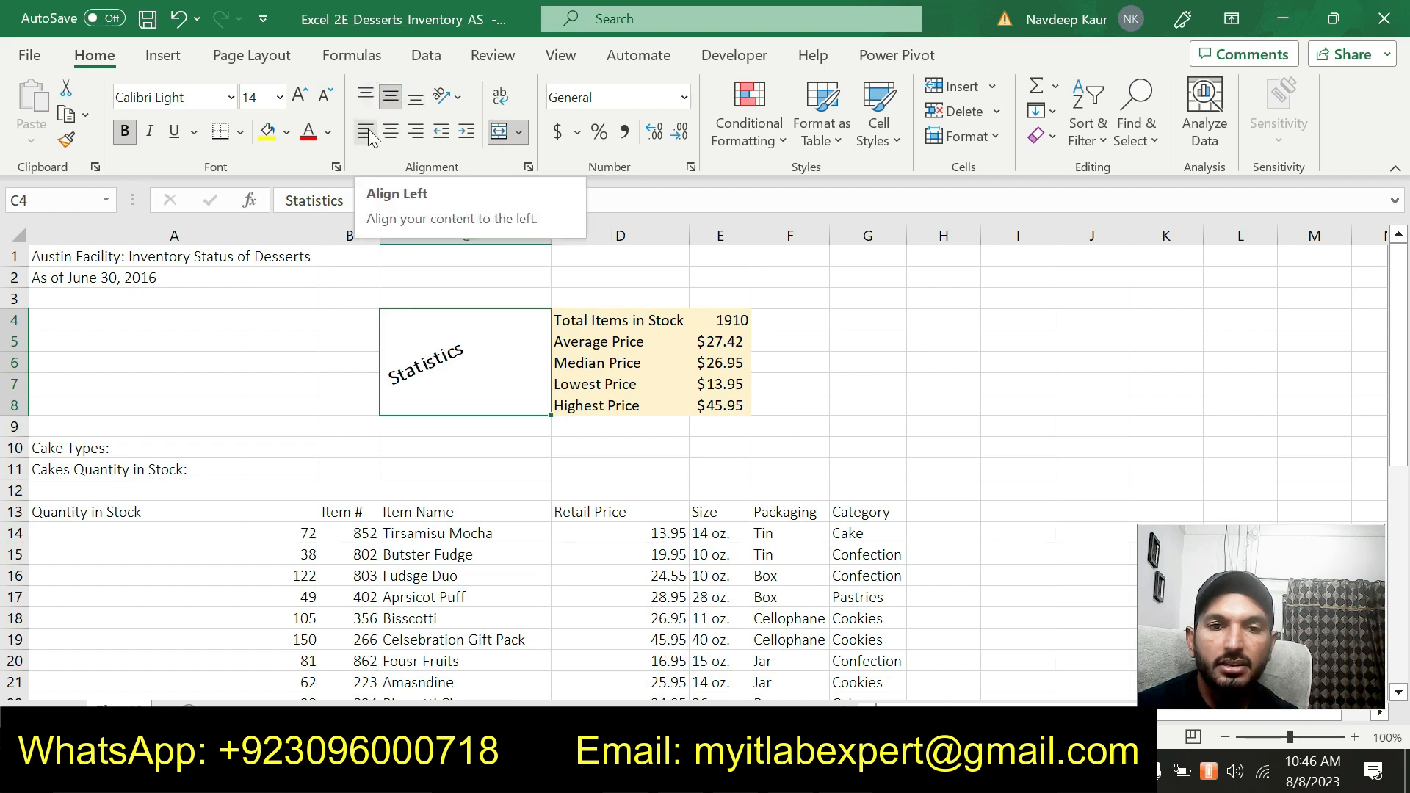
left_click(412, 136)
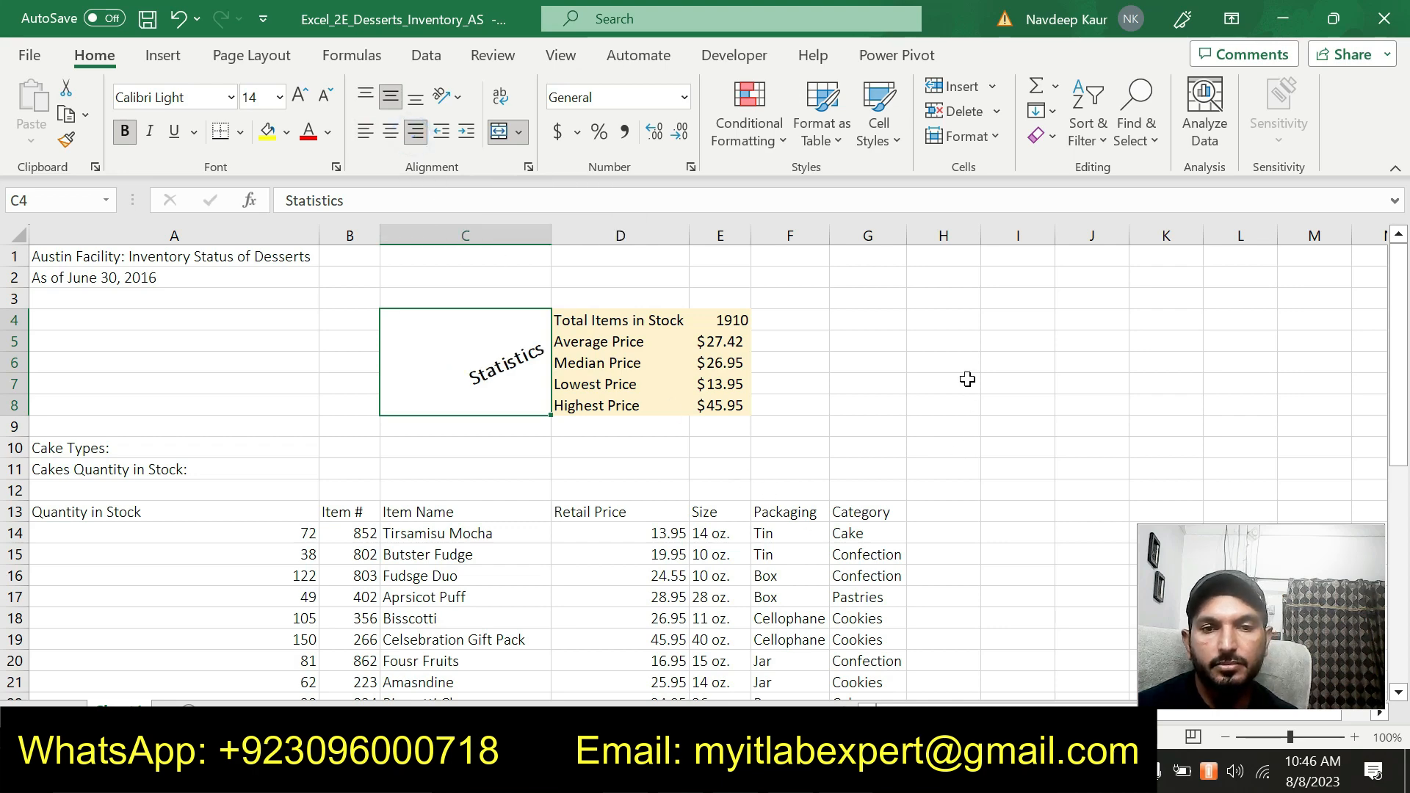
left_click(967, 379)
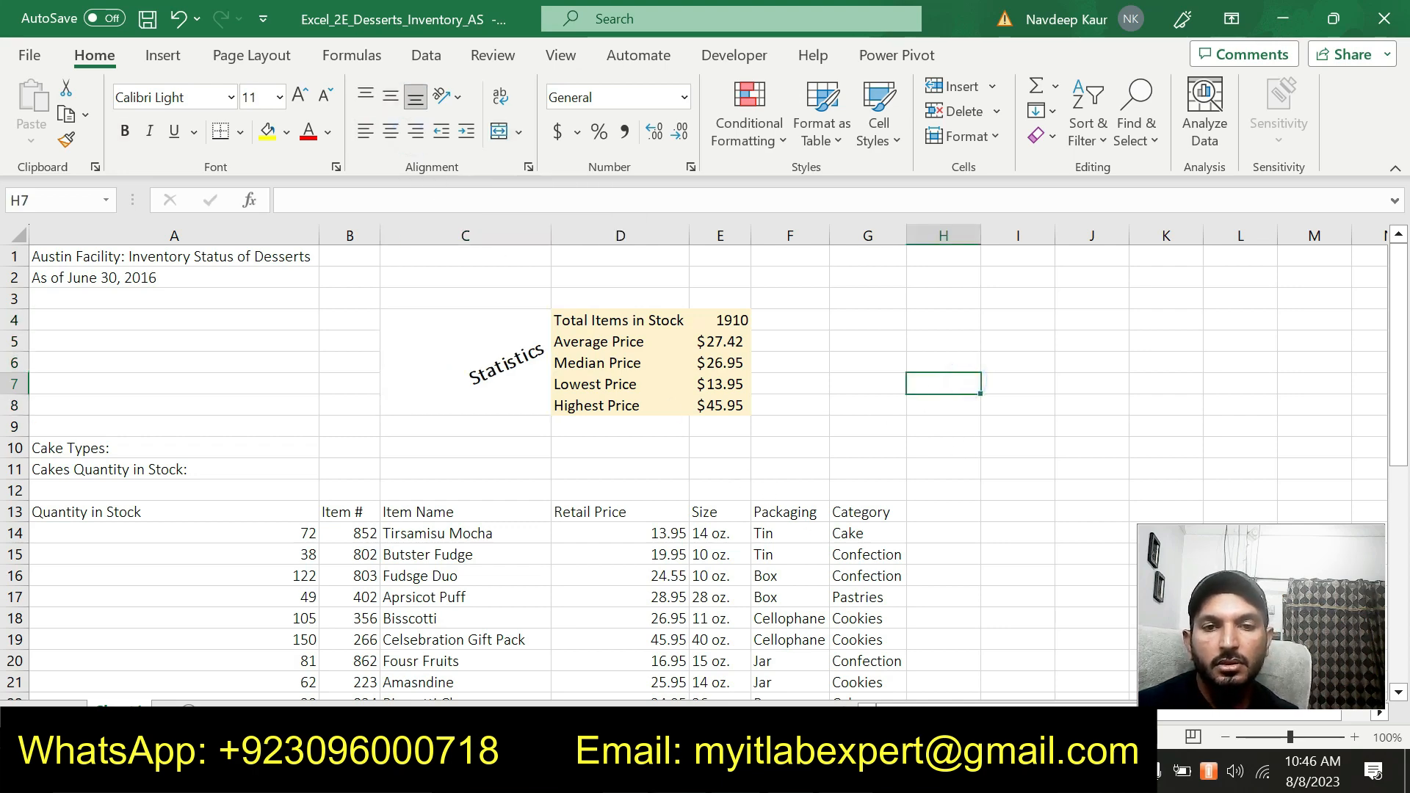
Switch to the Word instructions and remove the green highlight from the step 8 text
key("alt+Tab")
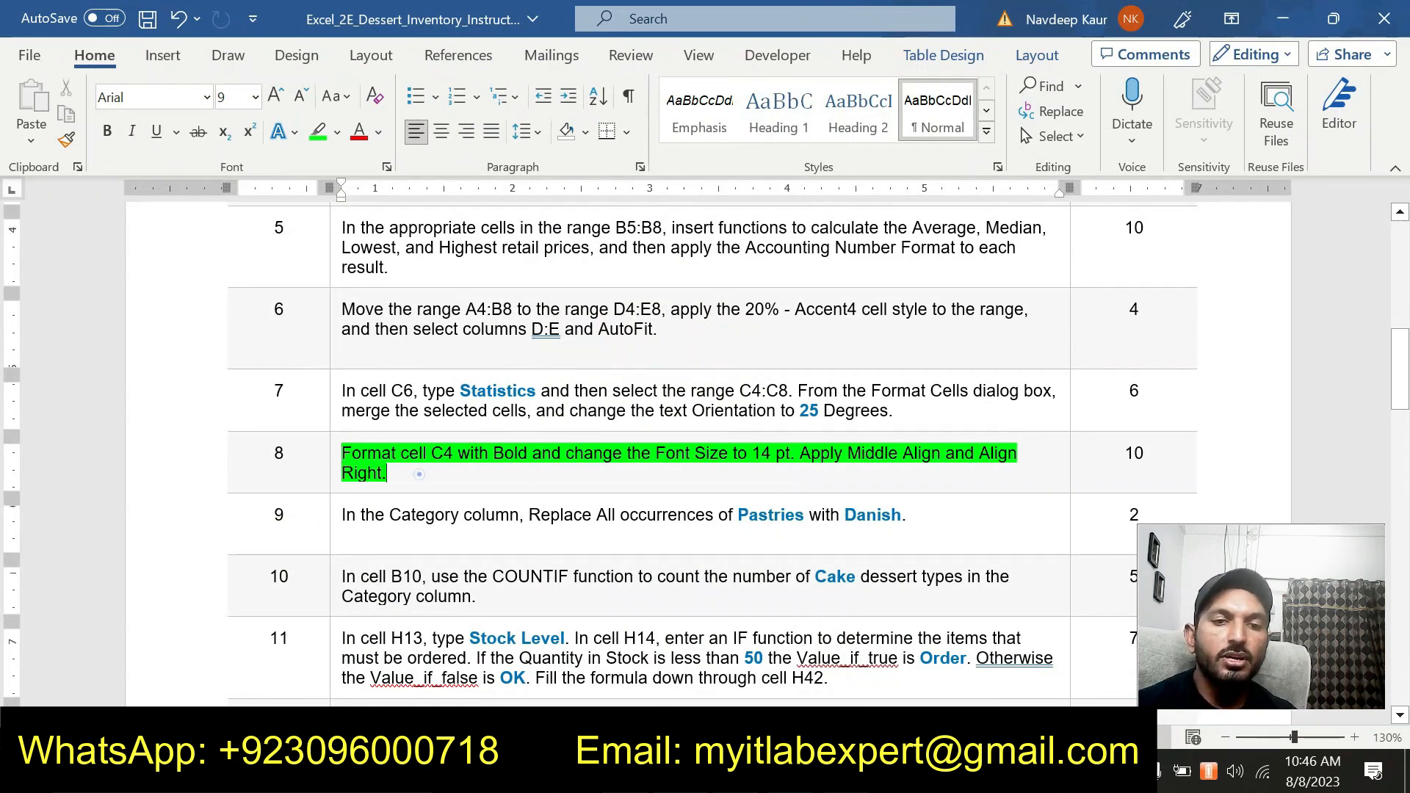
left_click_drag(418, 474, 342, 453)
left_click(438, 423)
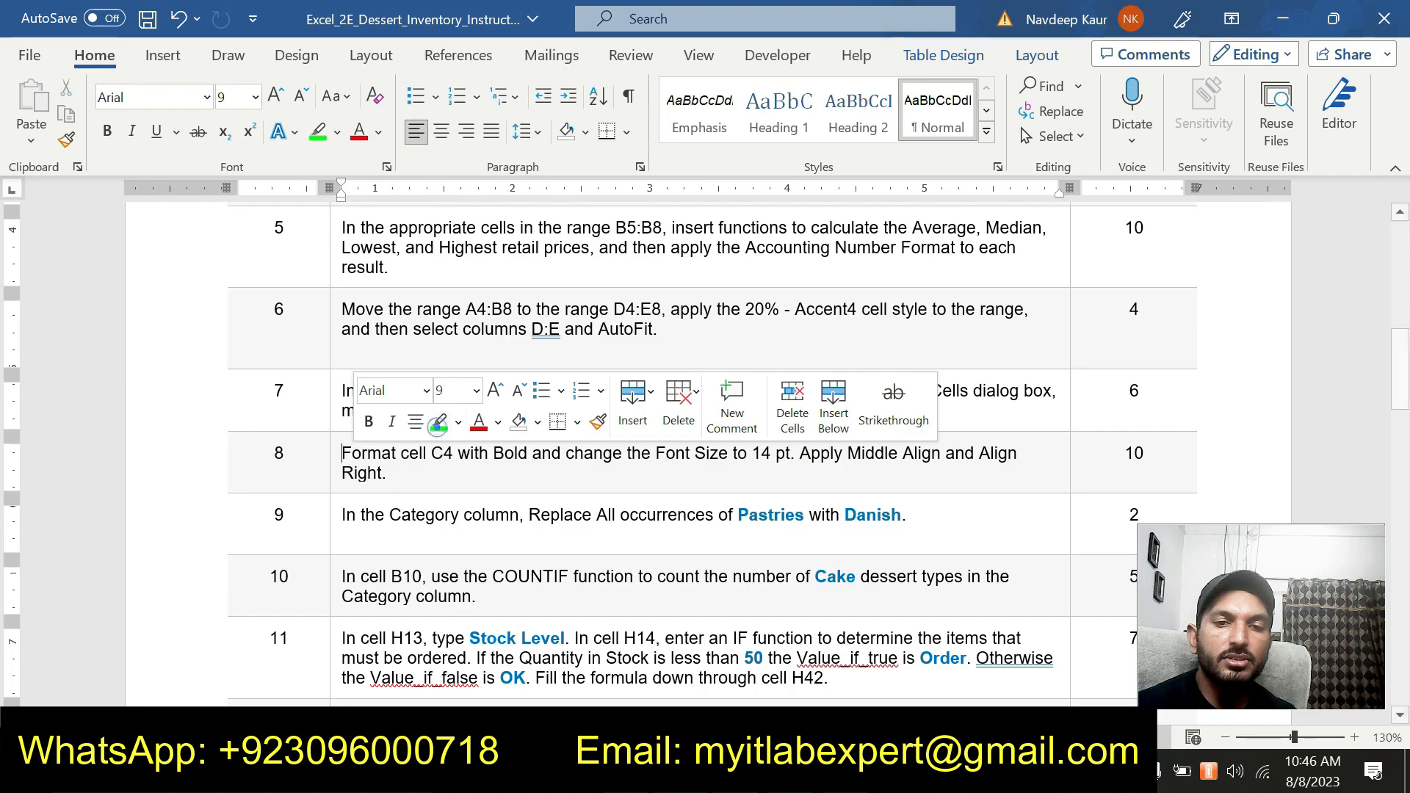
Look through the remaining steps of the Word instructions to see what follows step 8
scroll(485, 523, "down", 5)
scroll(484, 523, "up", 1)
scroll(485, 523, "down", 2)
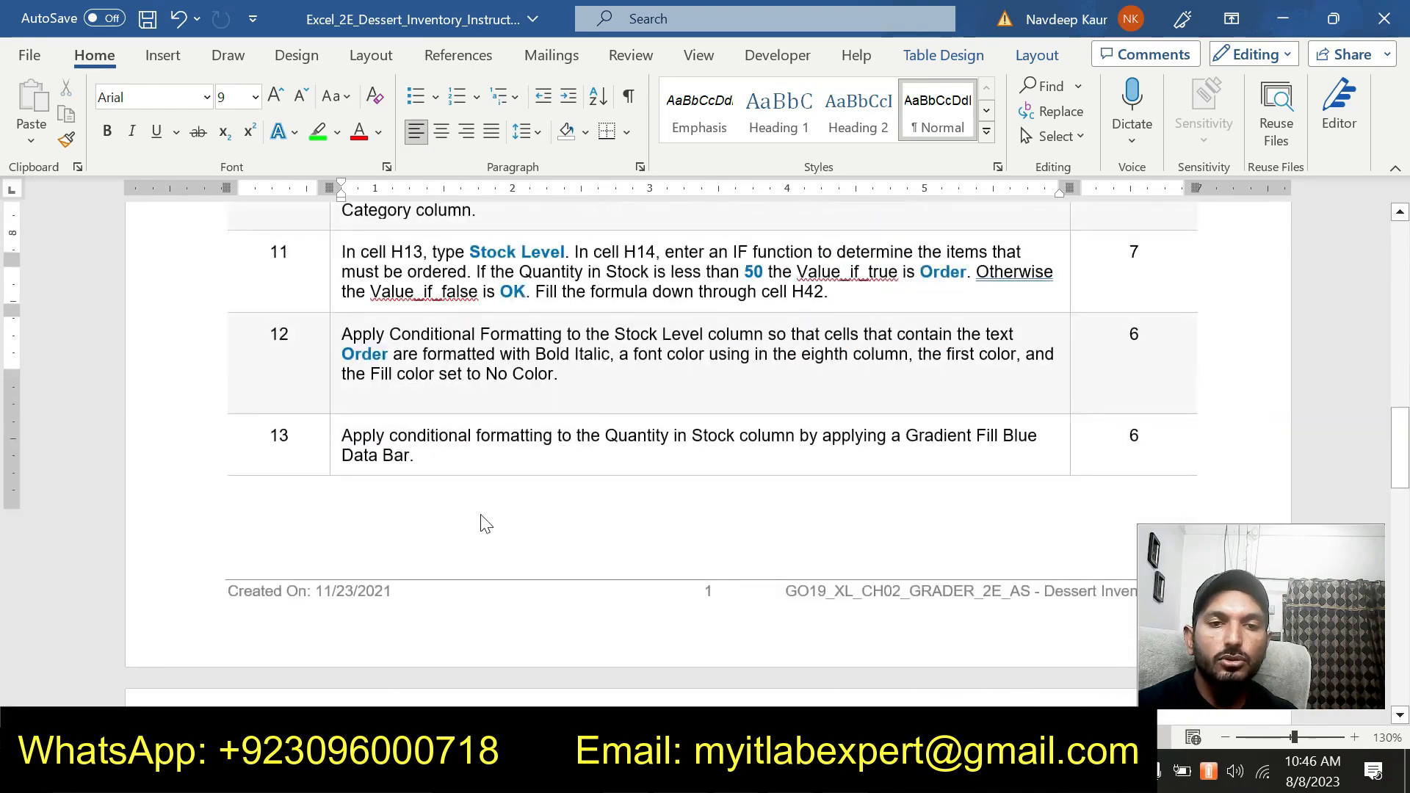
scroll(485, 523, "down", 12)
scroll(484, 523, "up", 13)
scroll(484, 523, "up", 6)
scroll(485, 522, "up", 3)
scroll(485, 523, "up", 2)
scroll(485, 523, "down", 5)
scroll(485, 523, "up", 5)
scroll(485, 523, "down", 1)
scroll(712, 452, "down", 6)
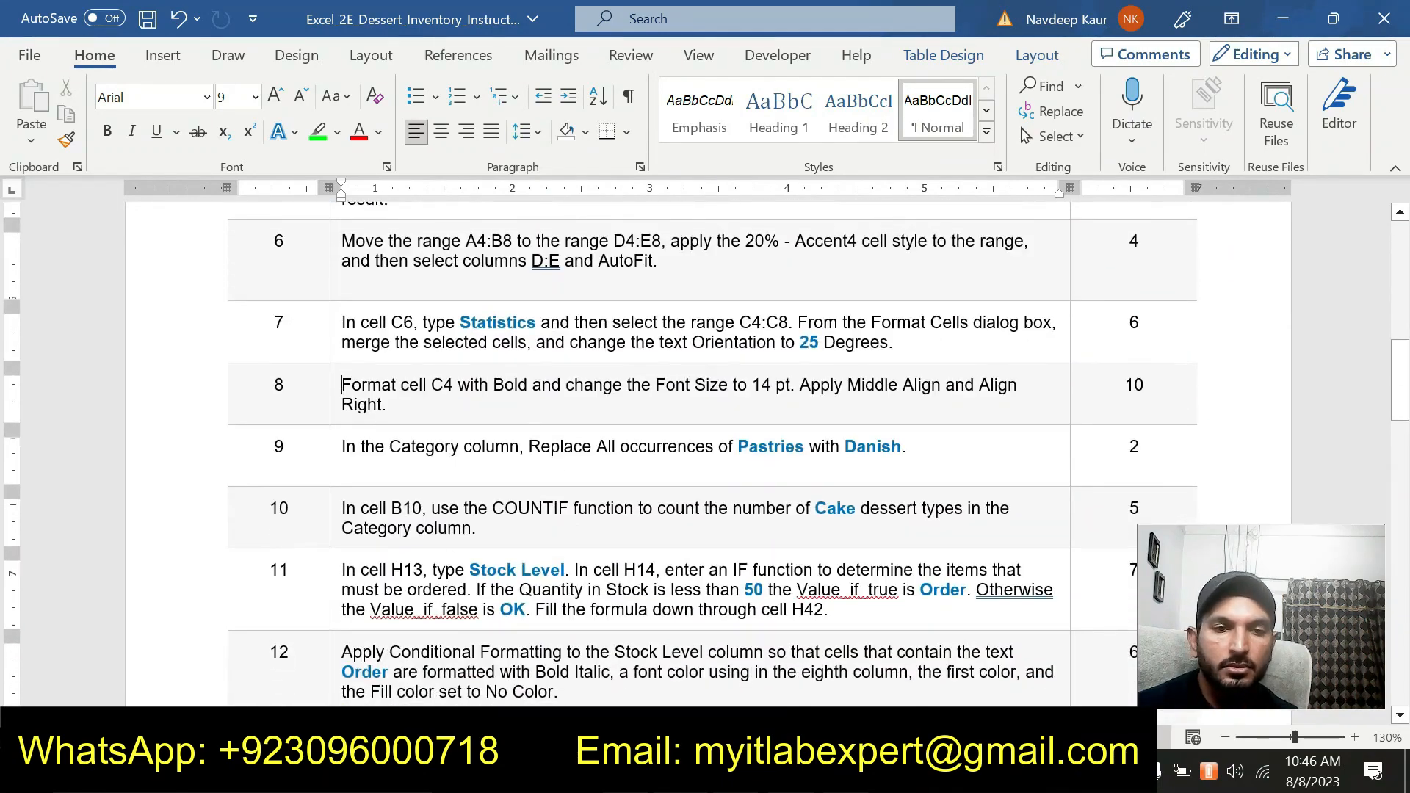
left_click(462, 408)
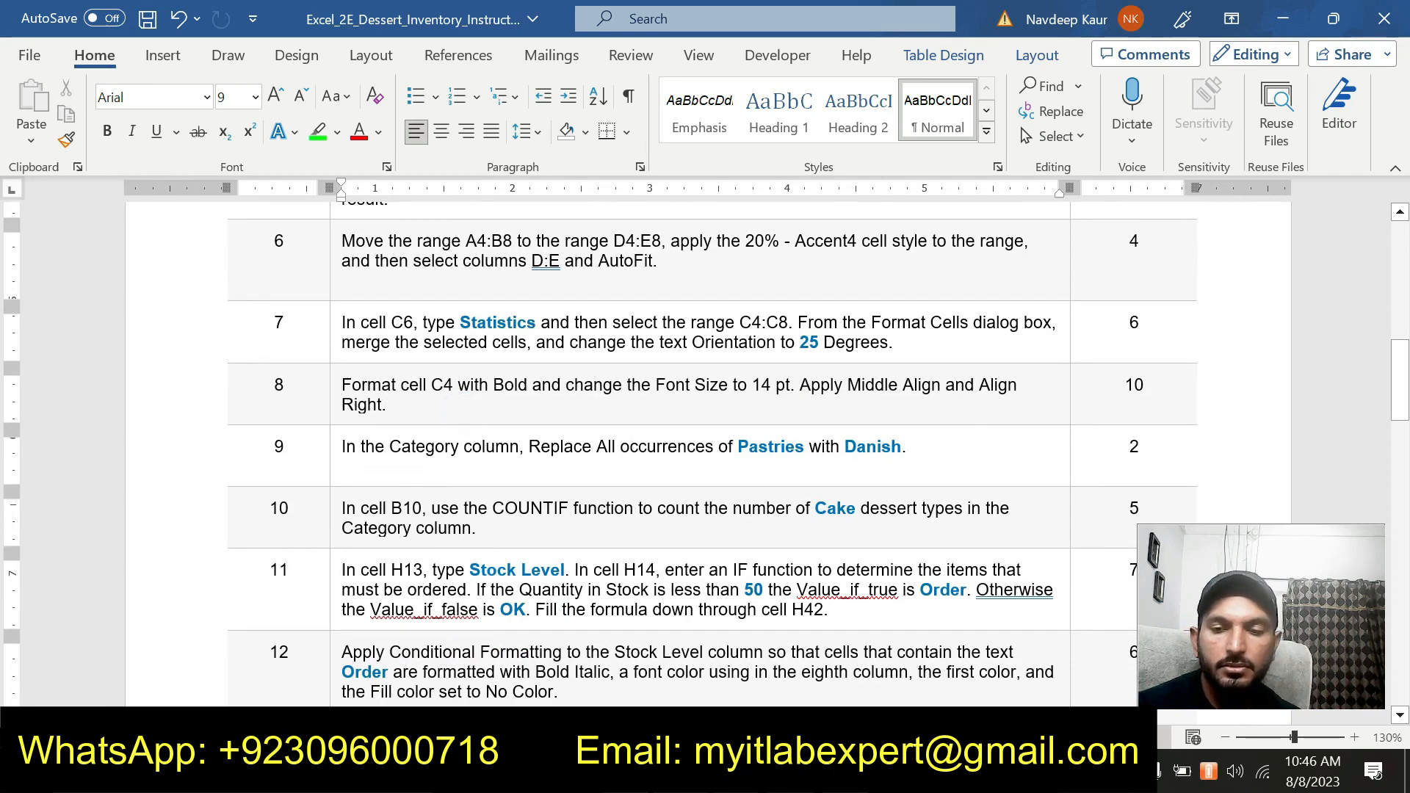
key("alt+Tab")
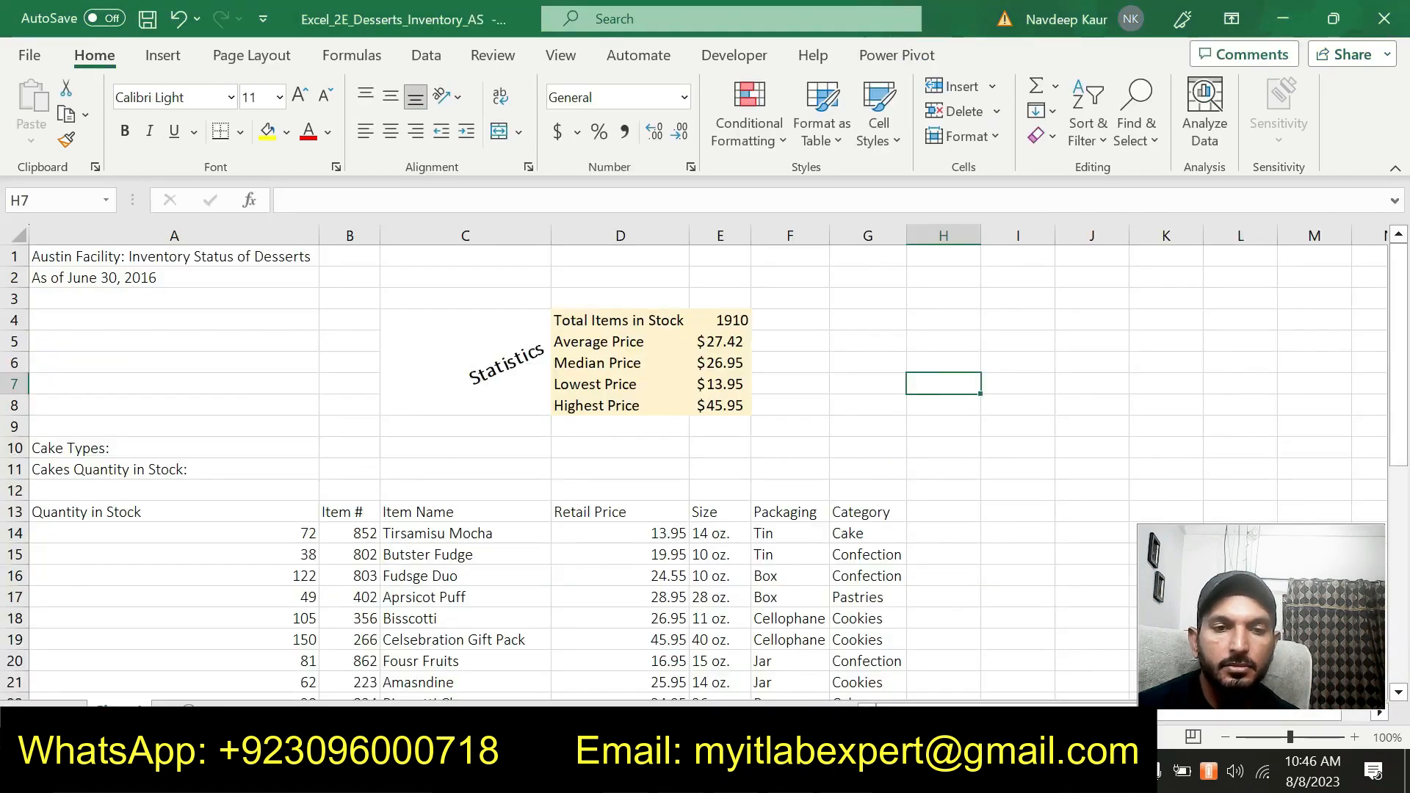
key("alt+Tab")
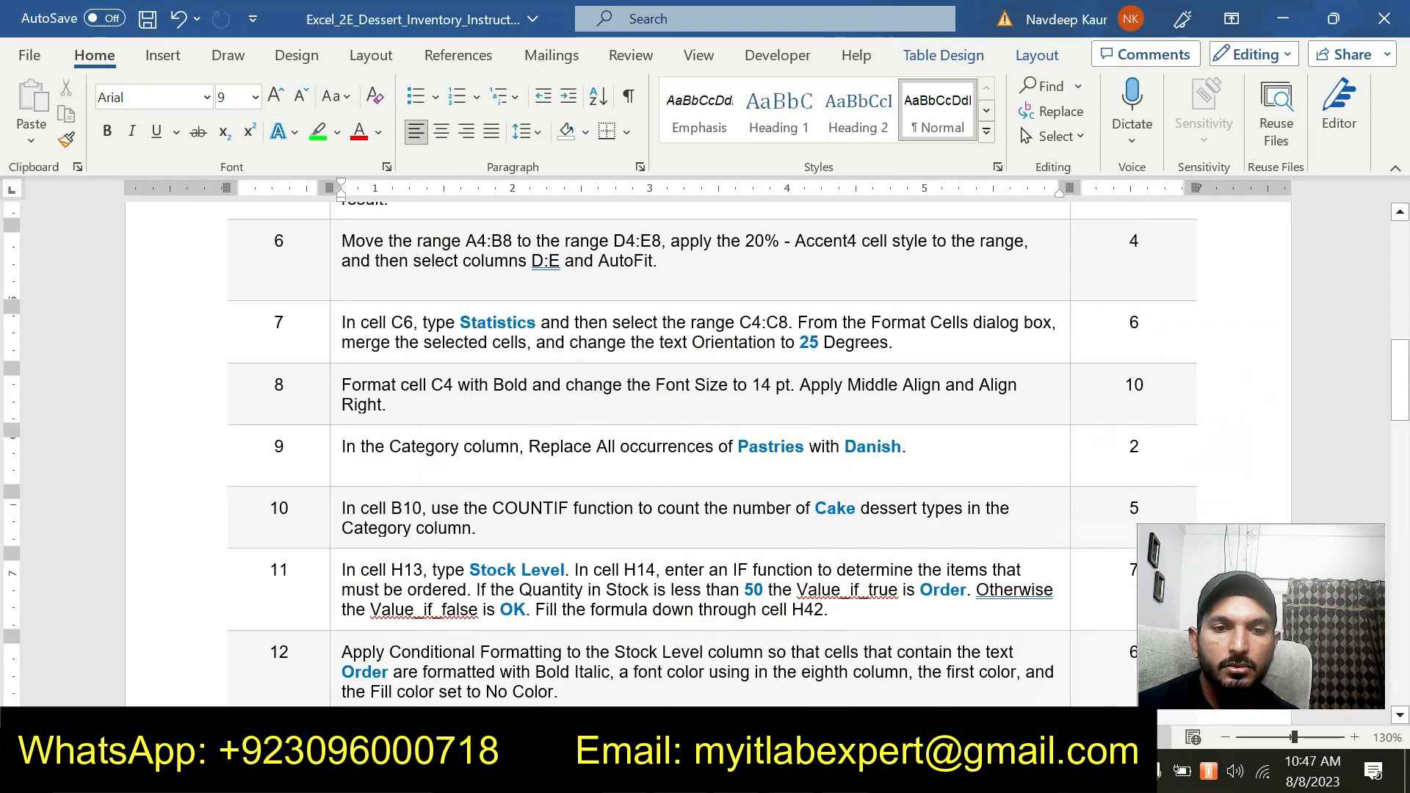
Highlight the step 9 text in green in the Word instructions, clearing the stray bracket after its last word
scroll(712, 451, "up", 1)
type("]")
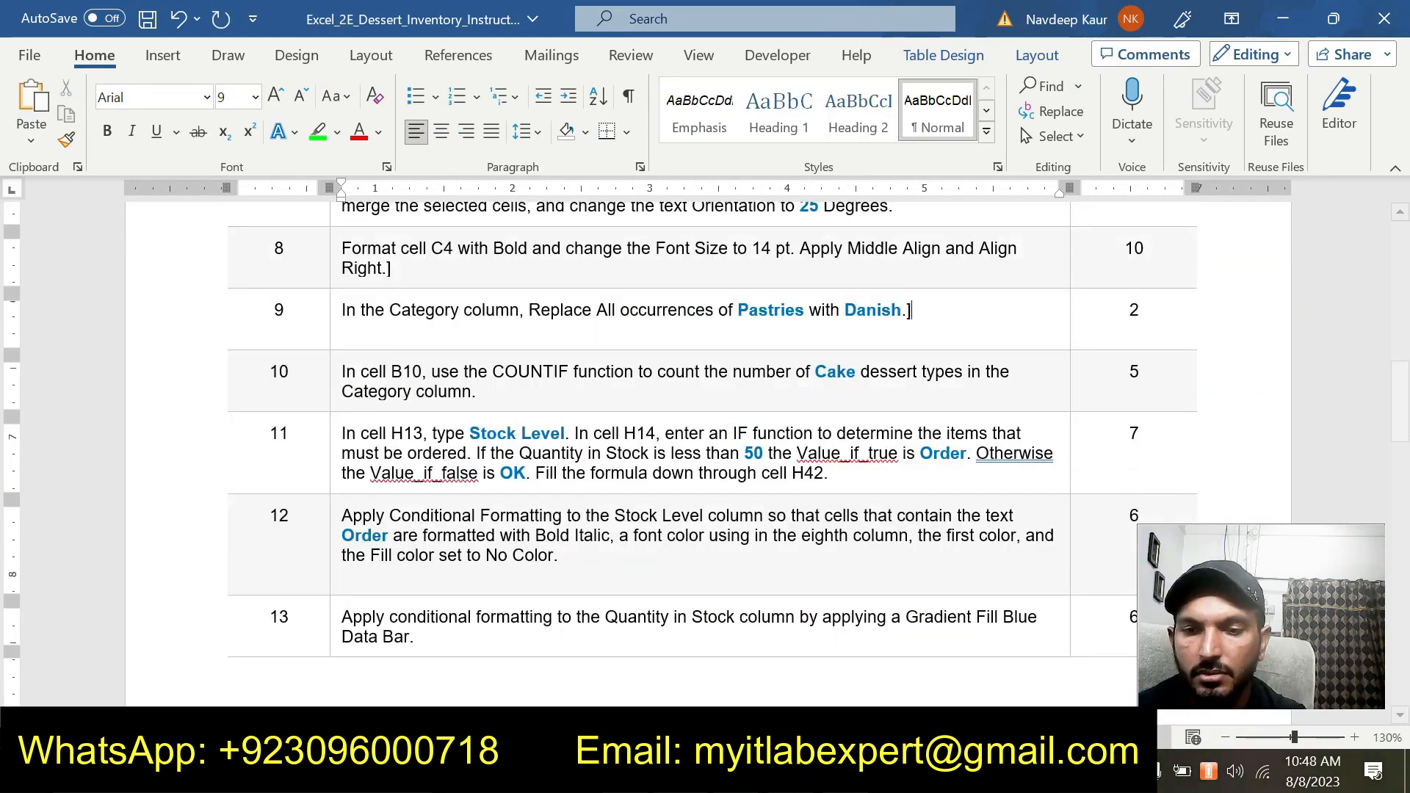
key("BackSpace")
left_click_drag(909, 306, 344, 310)
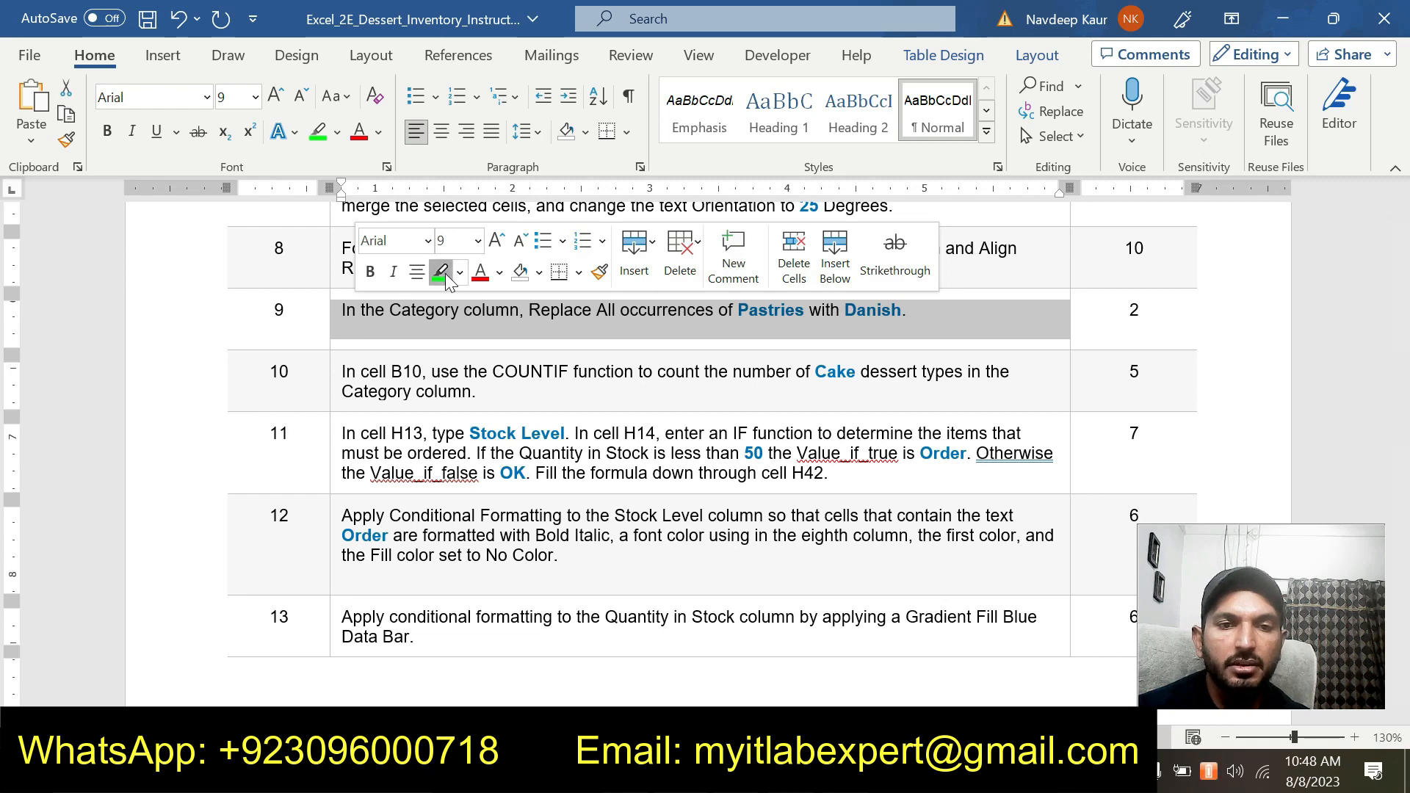
left_click(441, 273)
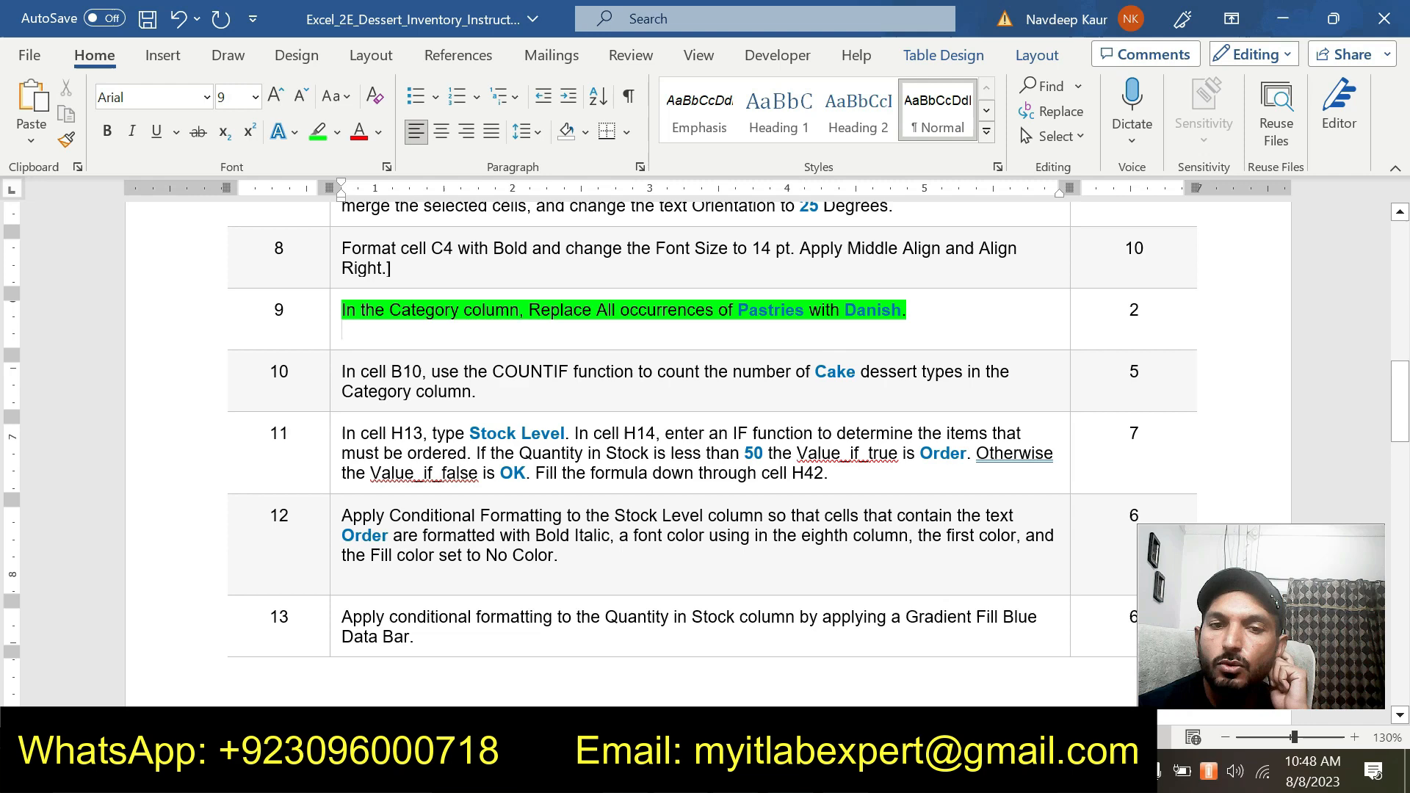
Switch to Excel, select the Category column entries from G14 down, and open Find and Replace for replacing
mouse_move(844, 777)
left_click(845, 639)
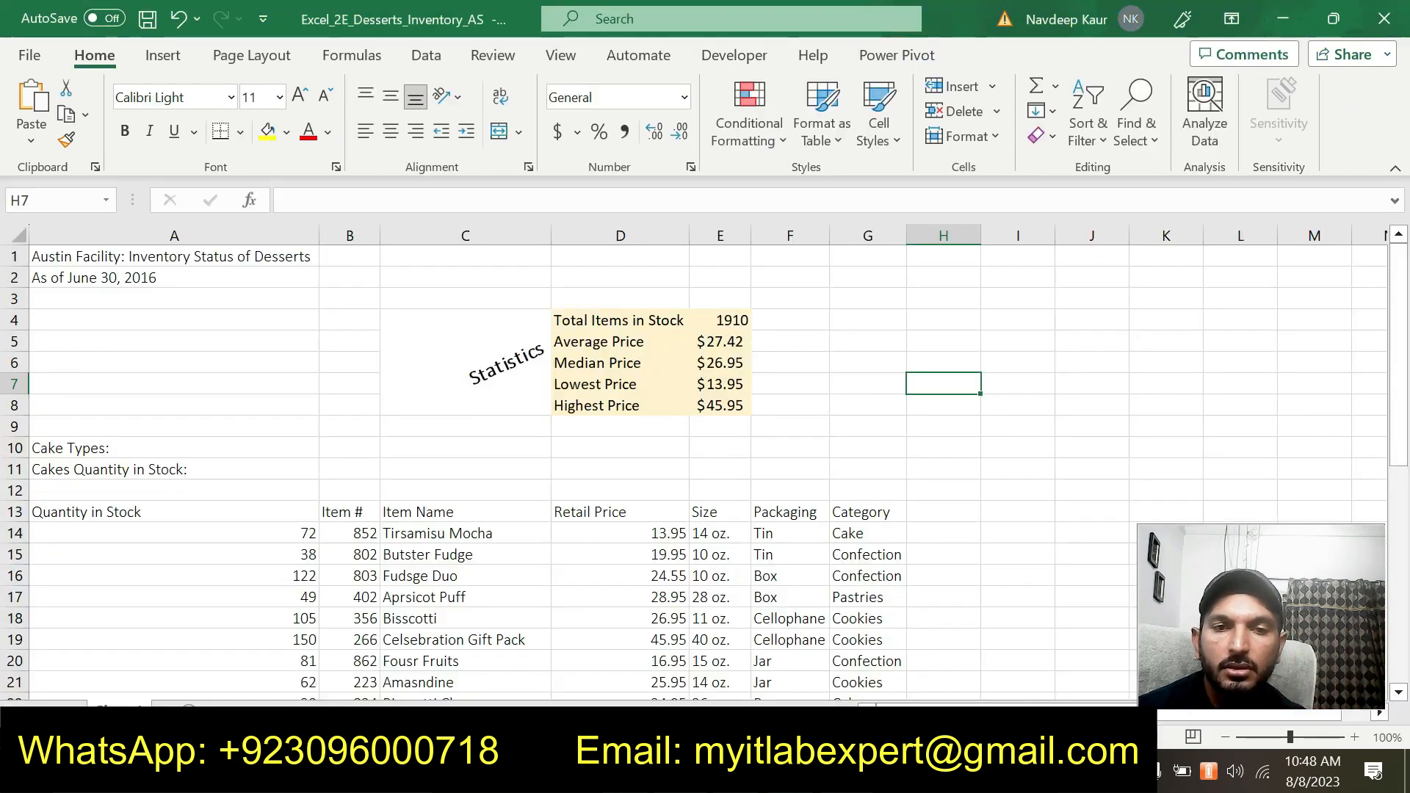
scroll(781, 588, "down", 3)
left_click_drag(864, 343, 905, 664)
scroll(573, 477, "up", 8)
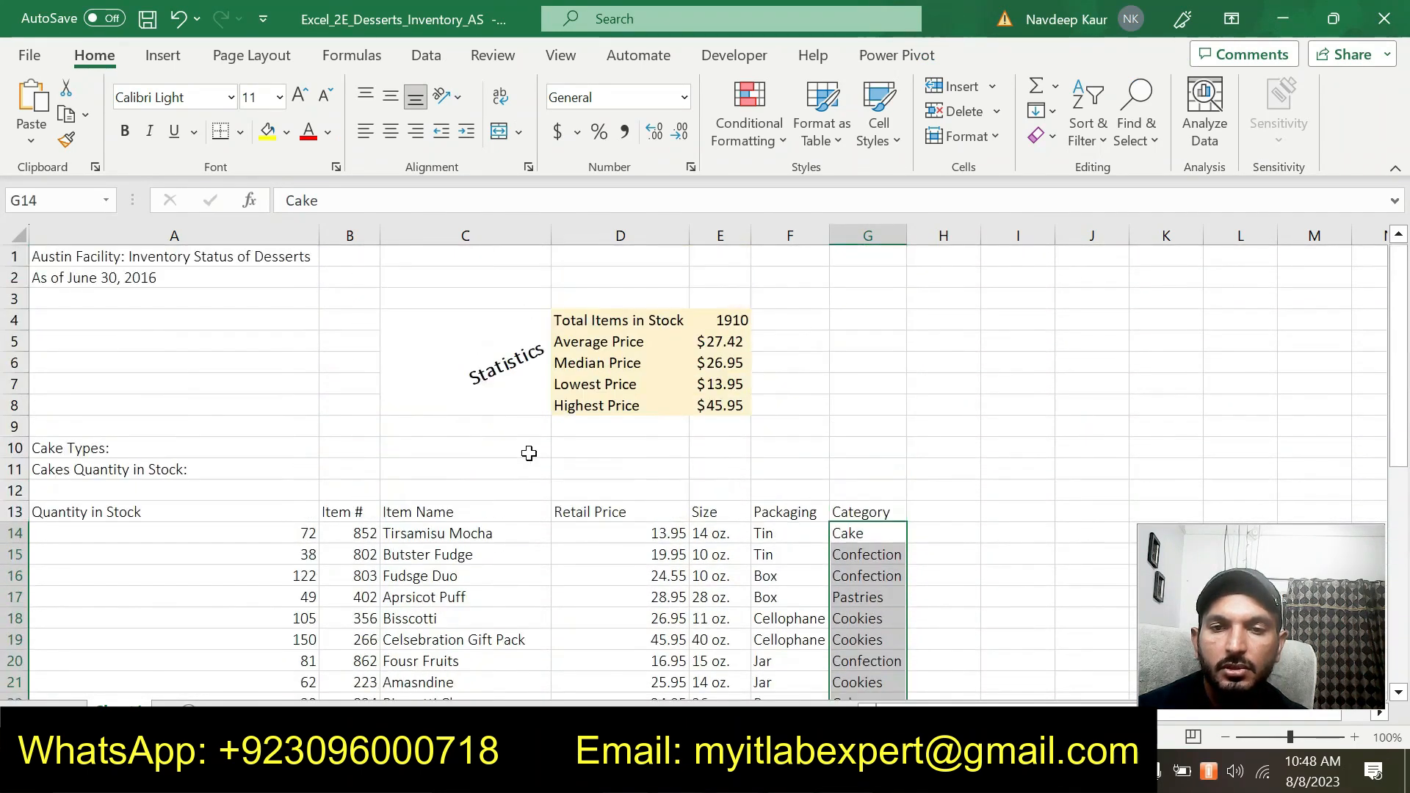
left_click(1147, 139)
left_click(1170, 210)
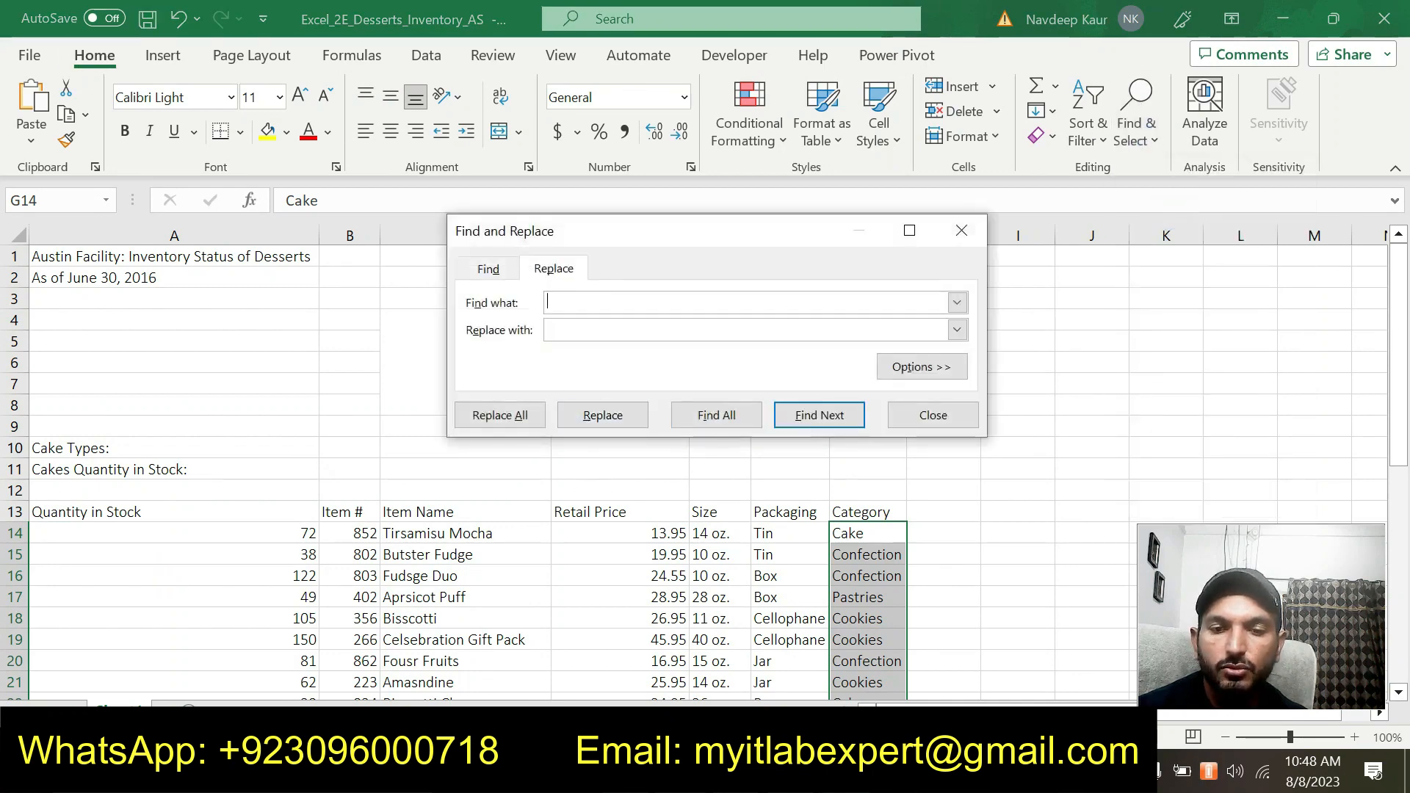
Copy the word Pastries from step 9 of the Word instructions and enter it as the search text in Excel's Find and Replace
key("alt+Tab")
left_click_drag(738, 309, 804, 310)
key("ctrl+c")
left_click(921, 687)
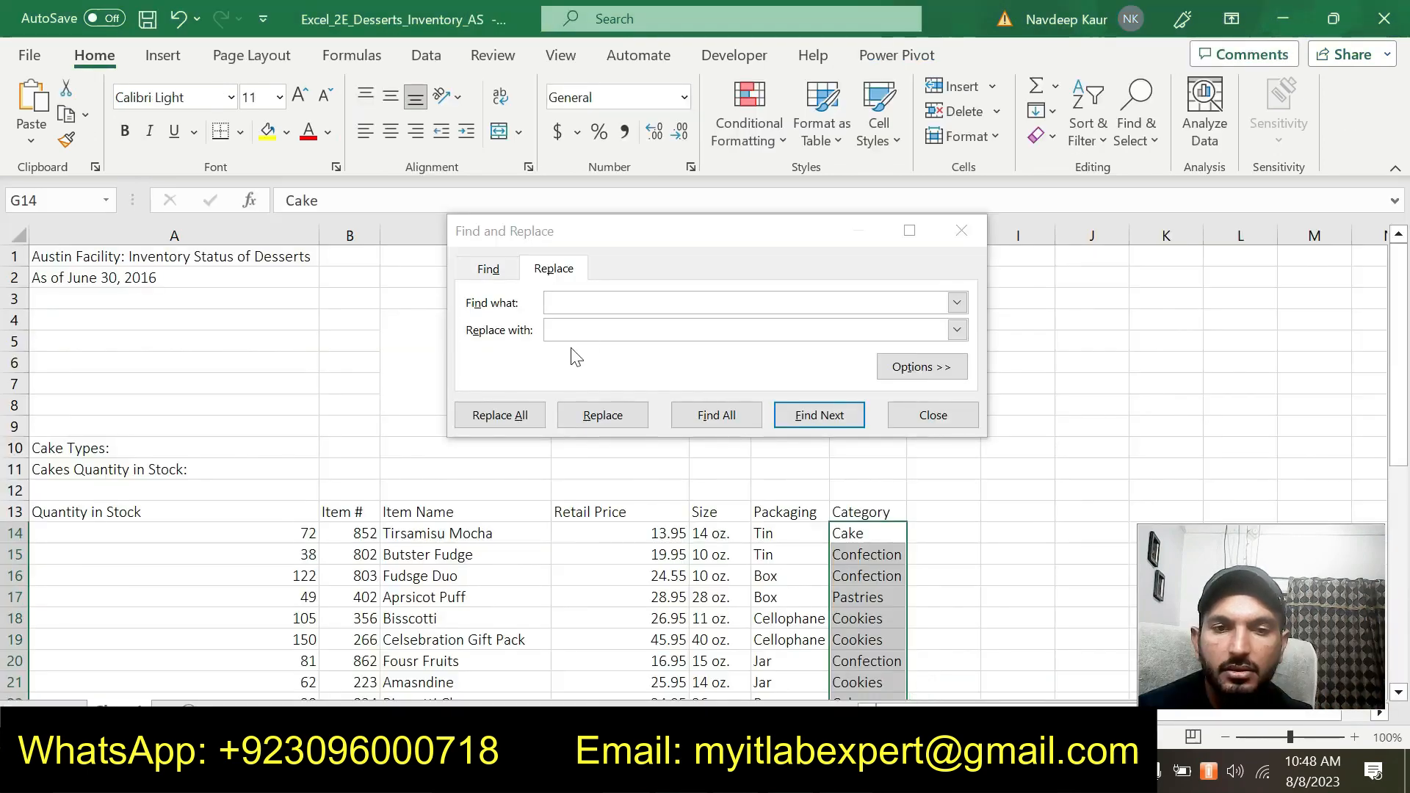
left_click(621, 335)
key("ctrl+v")
left_click(760, 445)
key("ctrl+h")
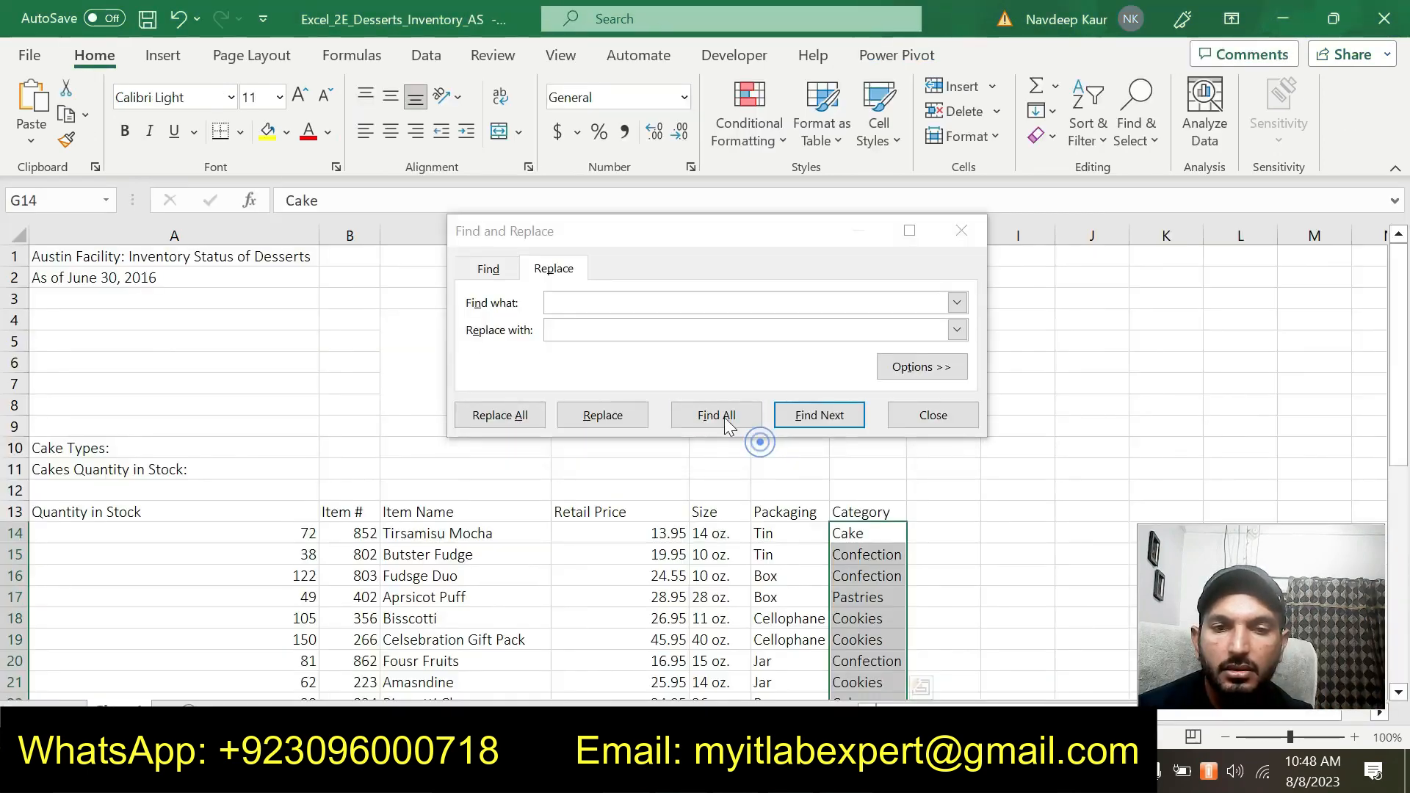
left_click(614, 302)
key("ctrl+v")
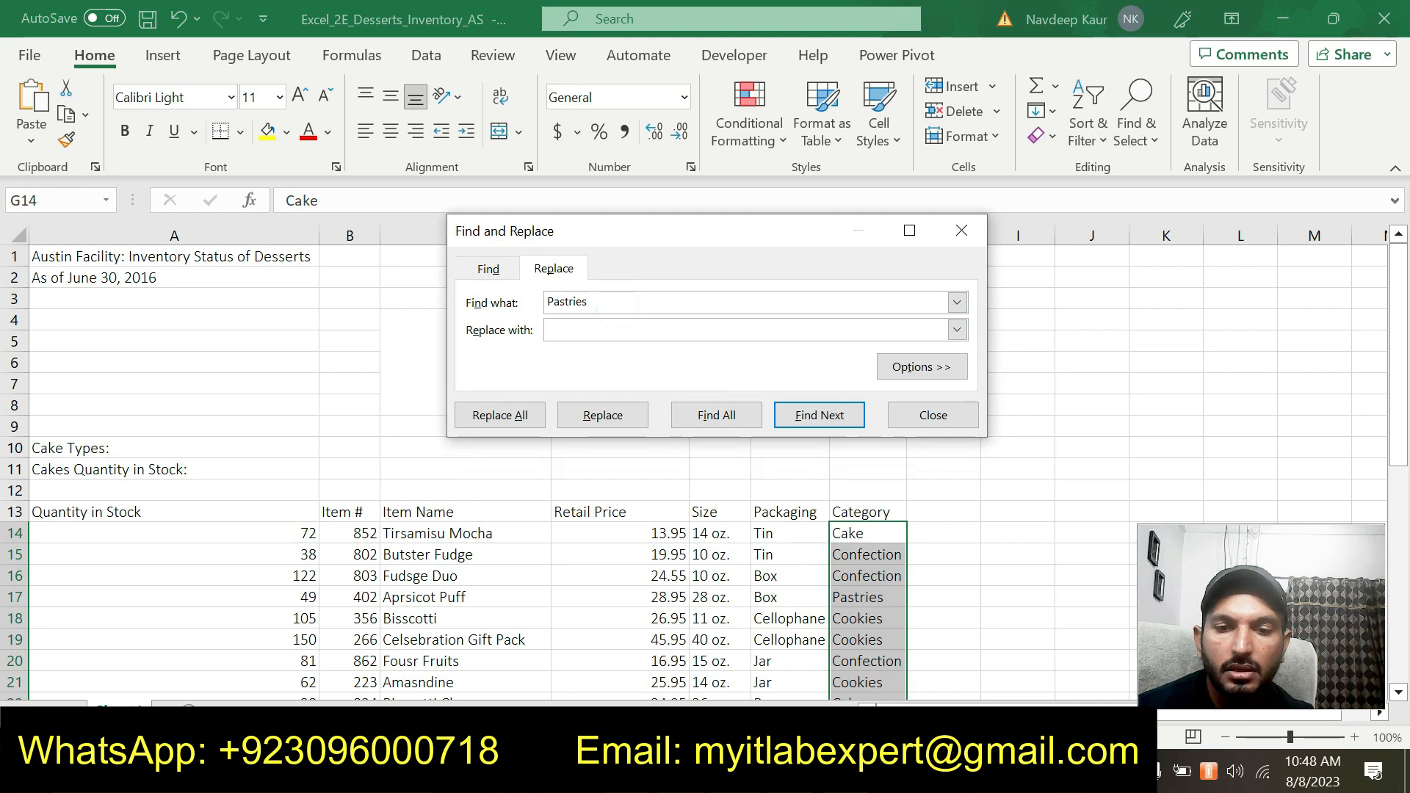
Copy the word Danish from step 9 in Word and enter it as the replacement text in Excel's Find and Replace
key("alt+Tab")
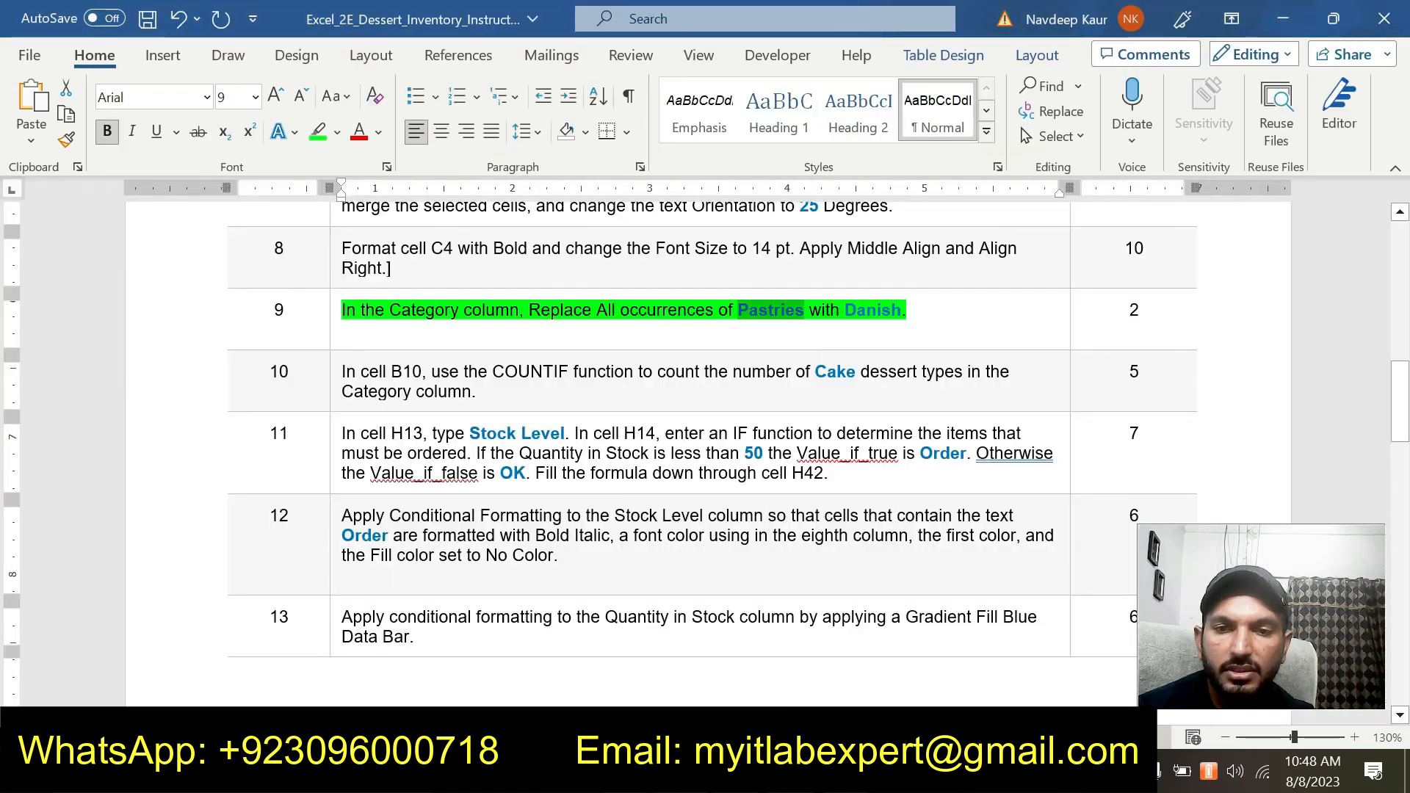
double_click(855, 310)
key("ctrl+c")
key("alt+Tab")
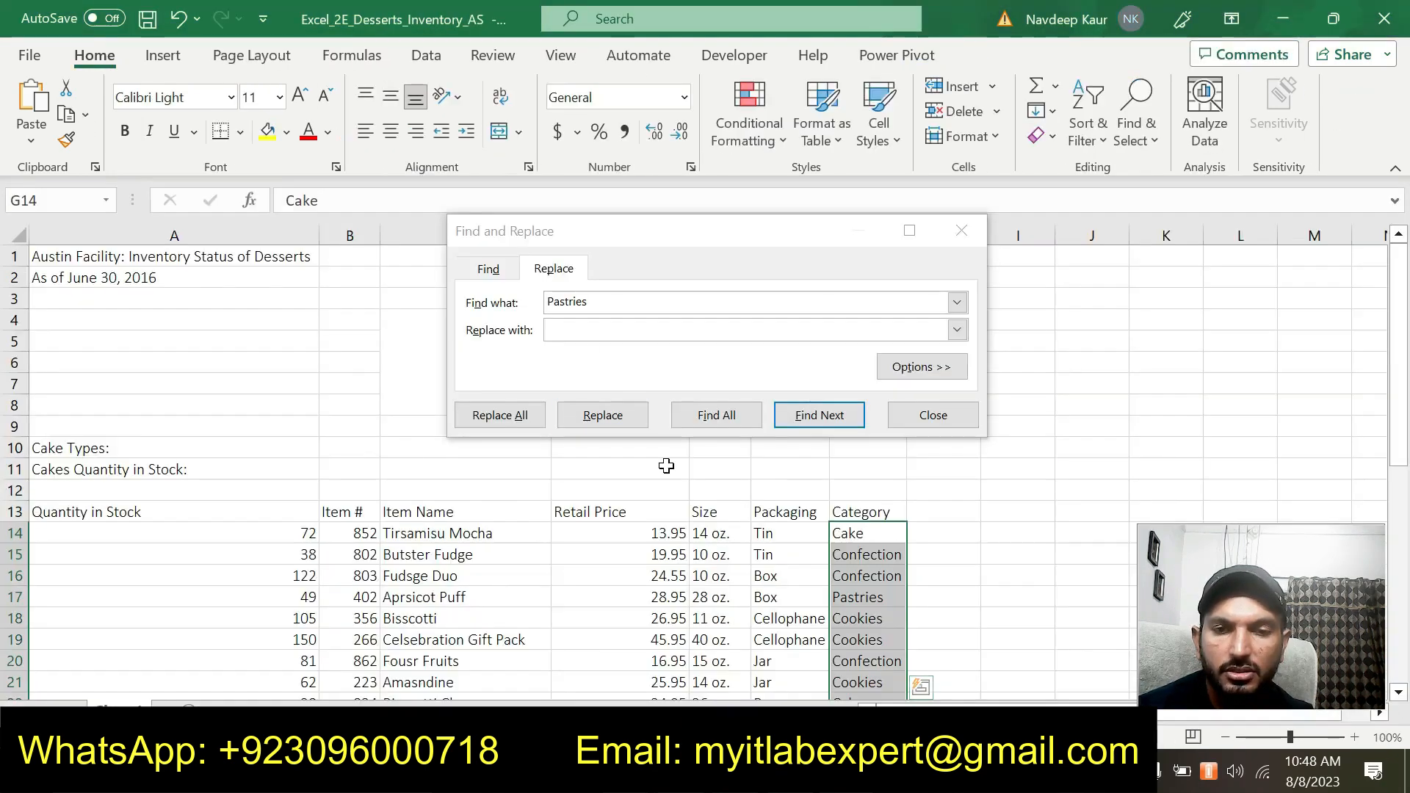
left_click(580, 329)
key("ctrl+v")
Replace all occurrences of Pastries with Danish in the selected Category entries and return to the Word instructions
left_click(525, 416)
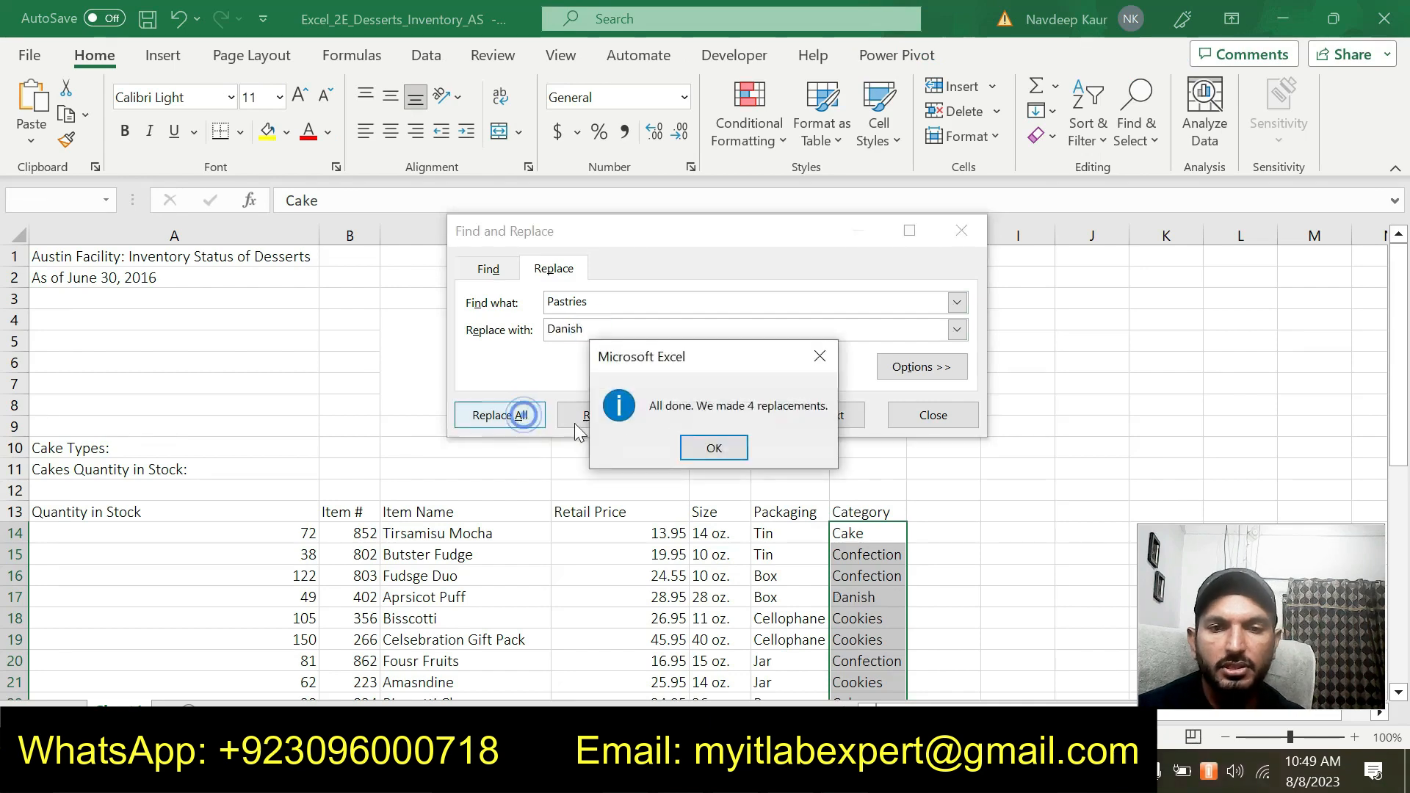
left_click(714, 451)
left_click(933, 415)
left_click(945, 467)
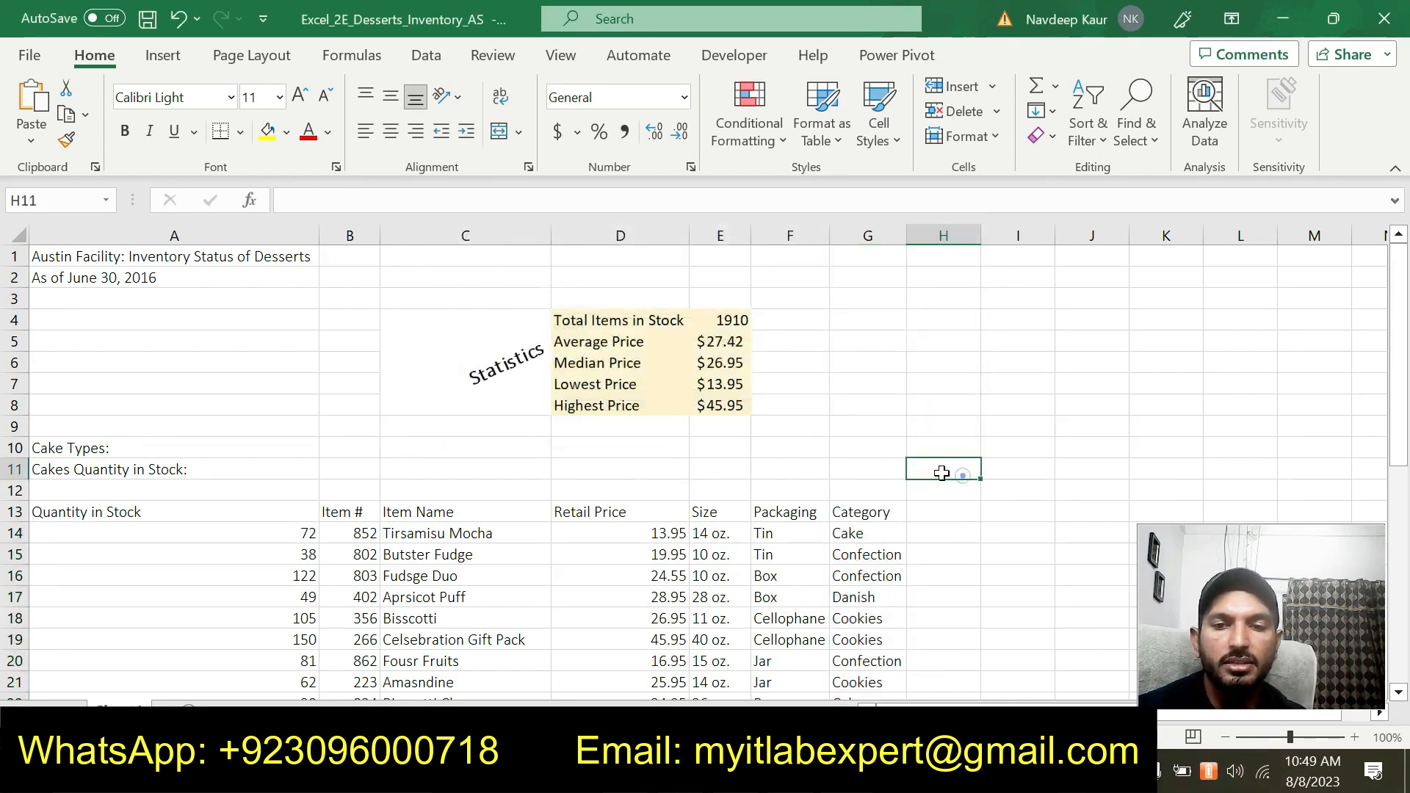
key("alt+Tab")
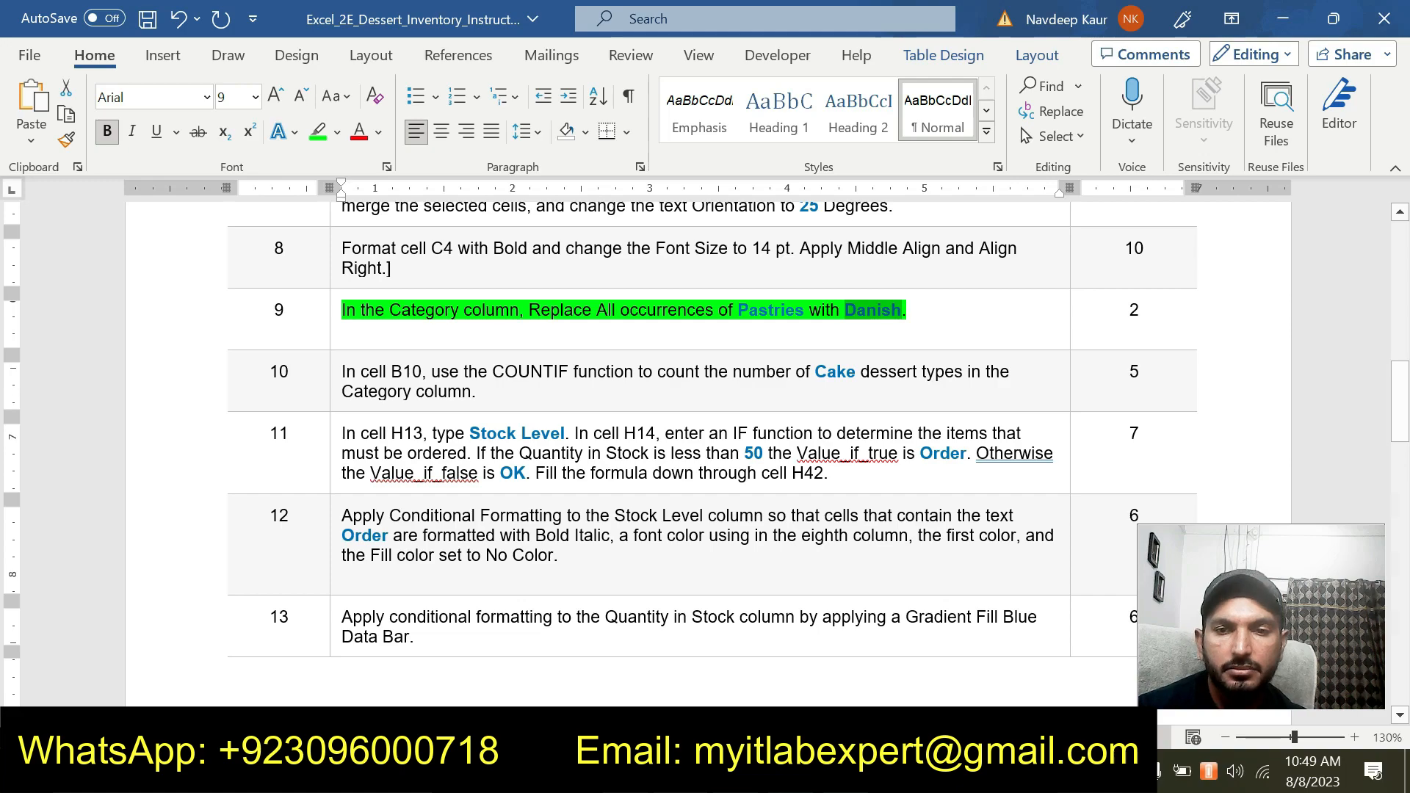
Read ahead through the remaining steps of the Word instructions, down to the Total Points row
scroll(705, 441, "down", 15)
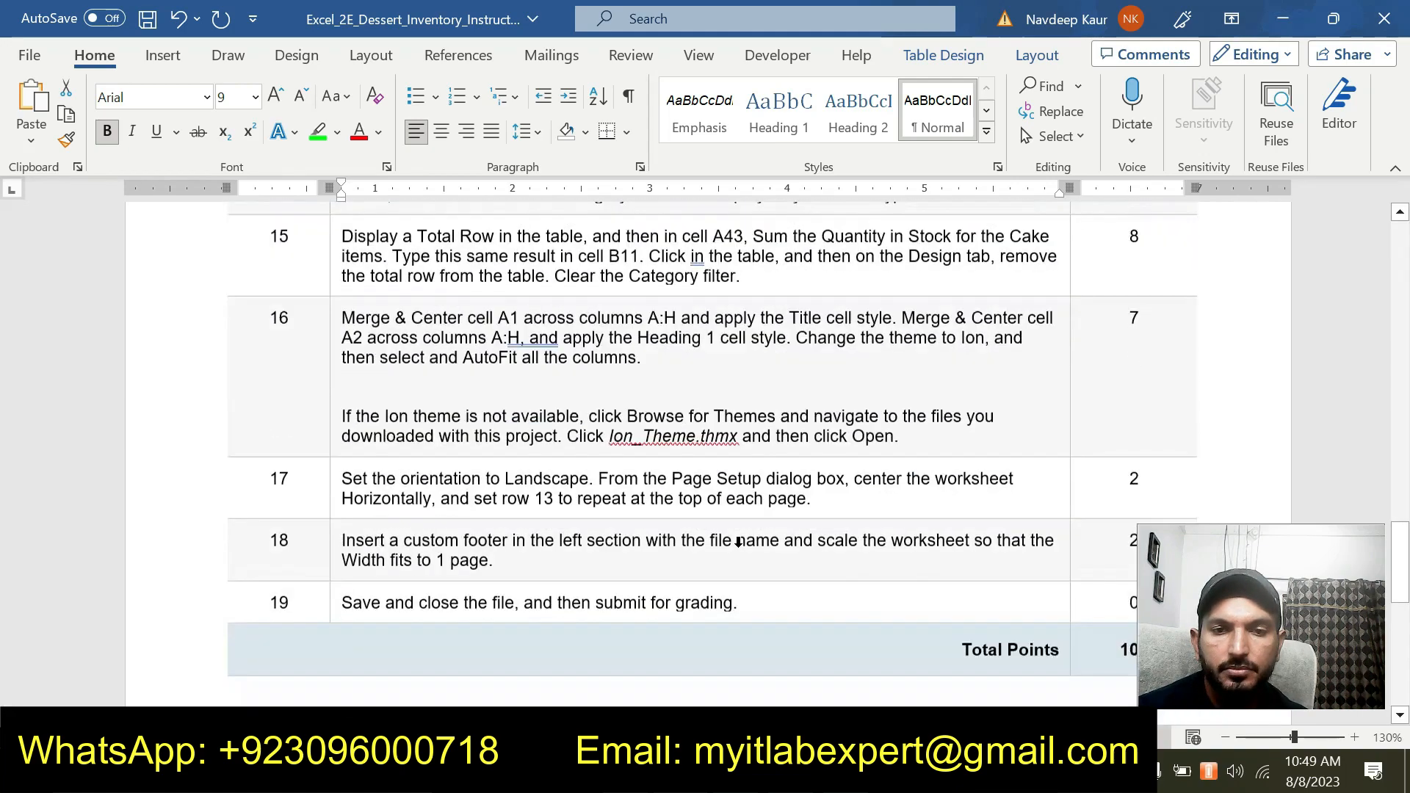
scroll(705, 441, "up", 3)
scroll(705, 441, "up", 10)
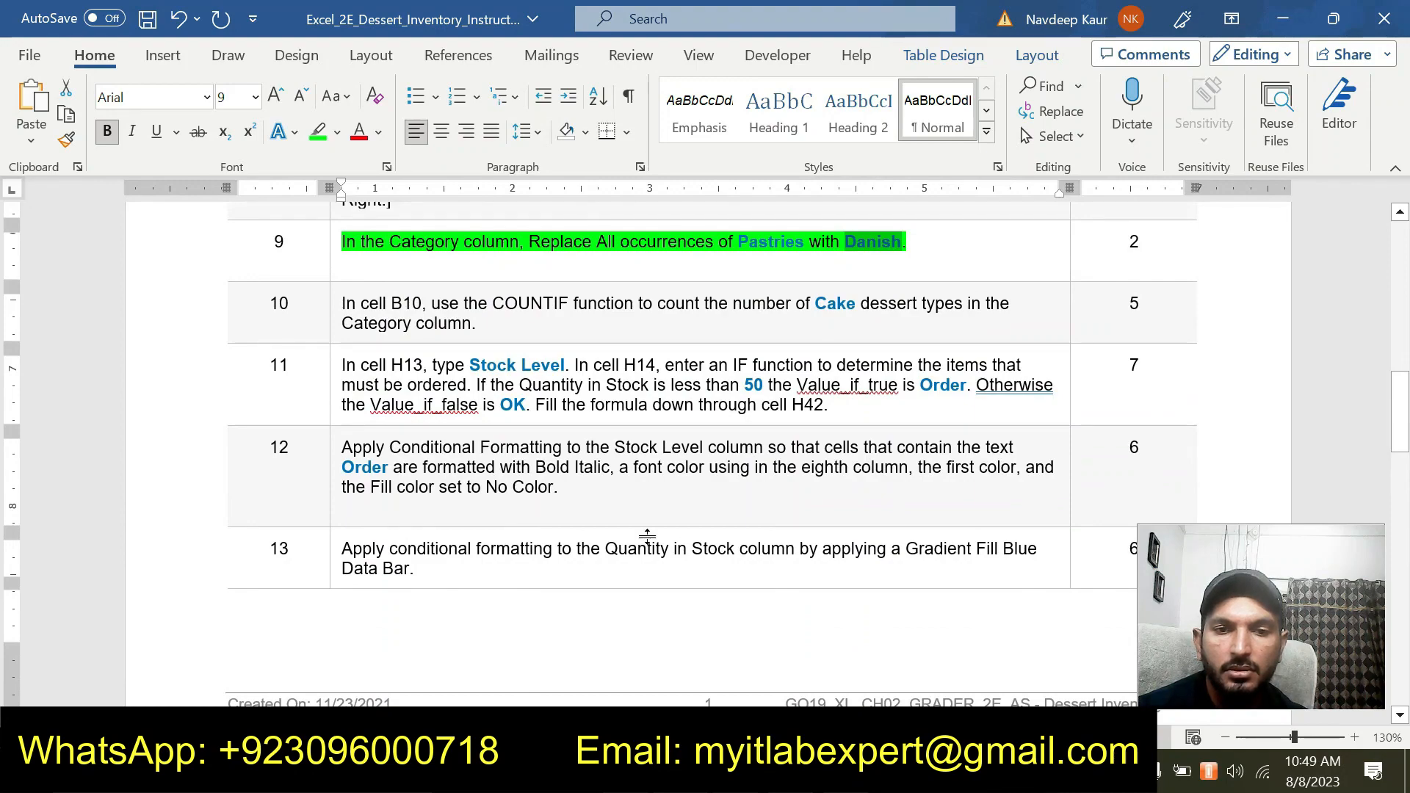
scroll(812, 465, "up", 5)
scroll(812, 466, "down", 15)
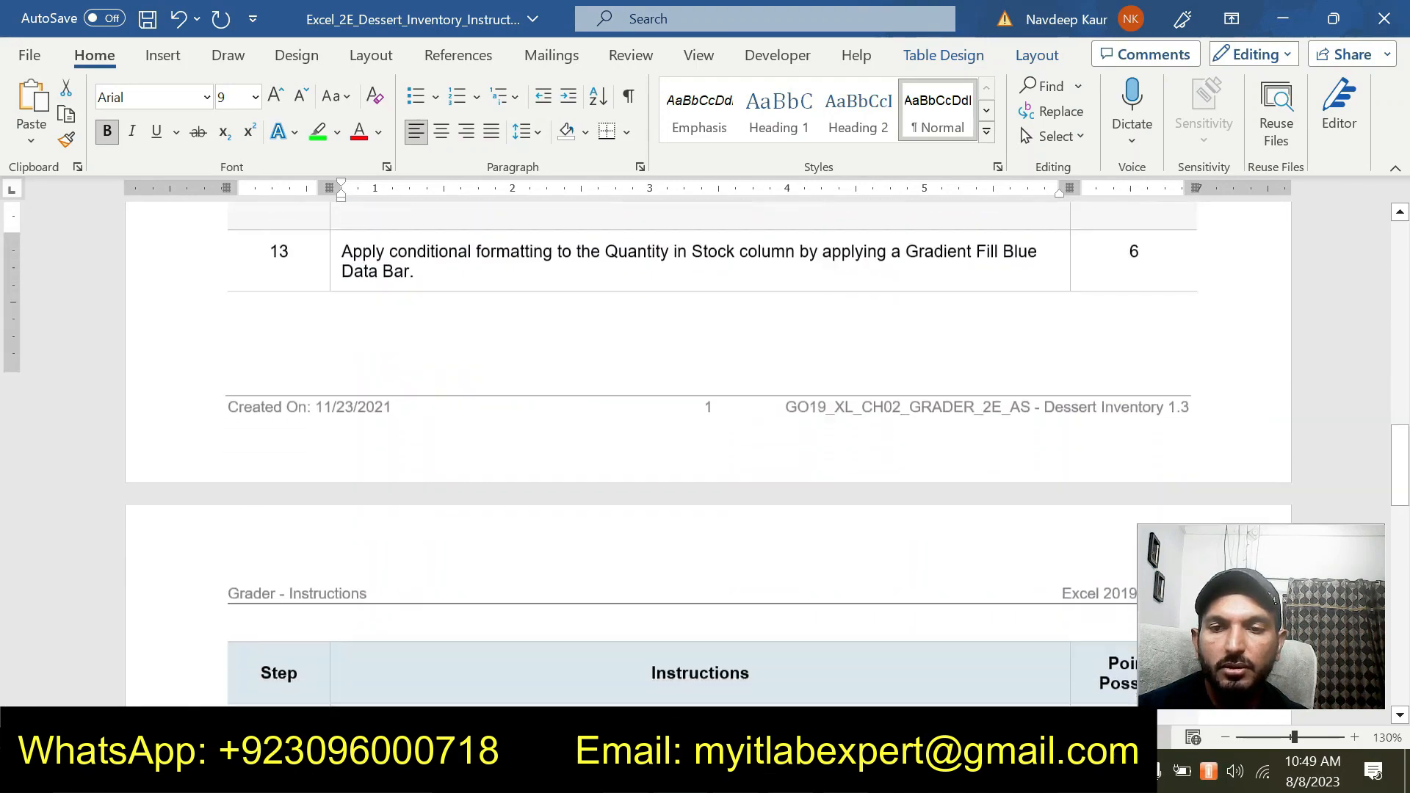
scroll(705, 455, "down", 3)
scroll(705, 455, "up", 10)
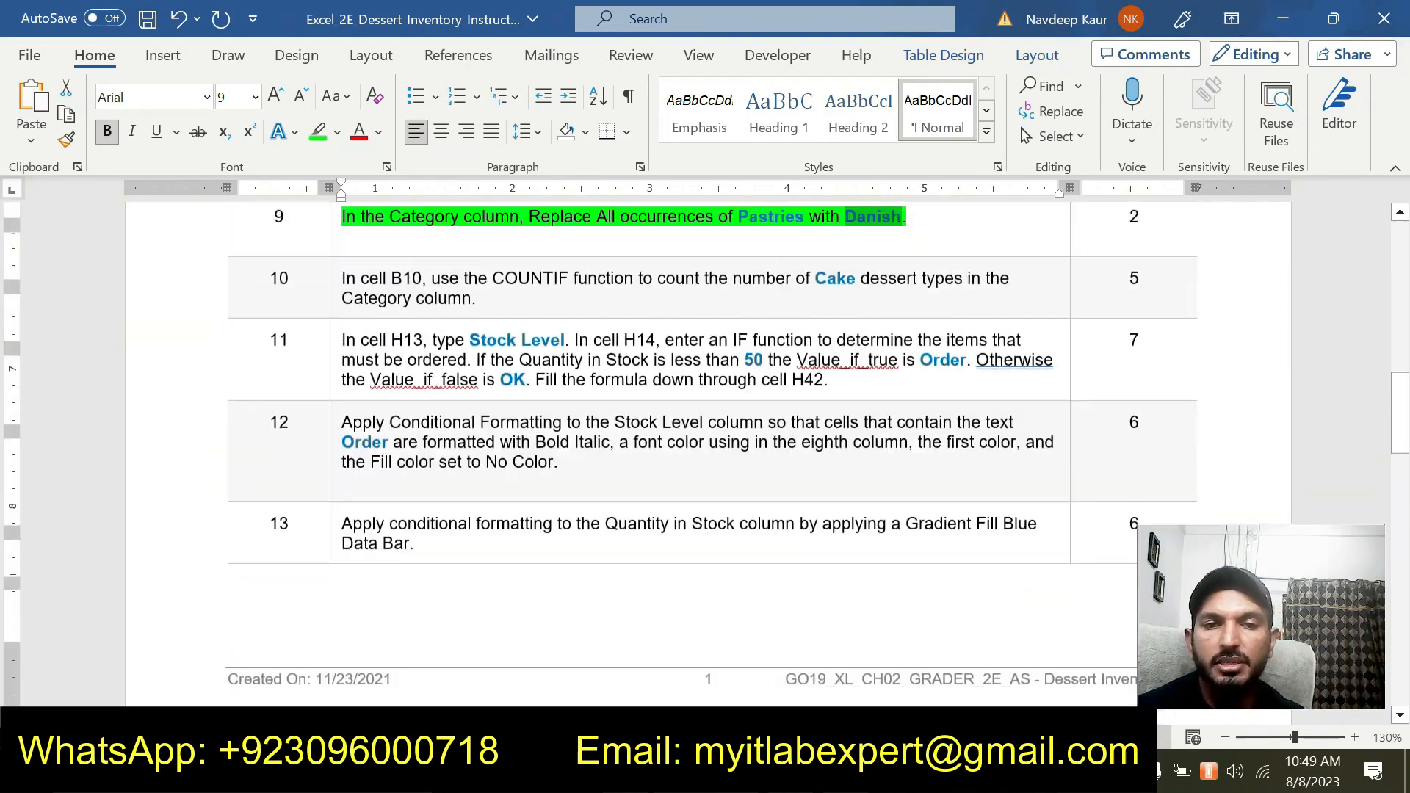
scroll(912, 385, "up", 2)
Remove the green highlight from step 9 in the Word instructions and highlight the text of step 10 in green
left_click(912, 385)
left_click_drag(912, 384, 342, 378)
left_click(434, 343)
left_click_drag(342, 439, 477, 460)
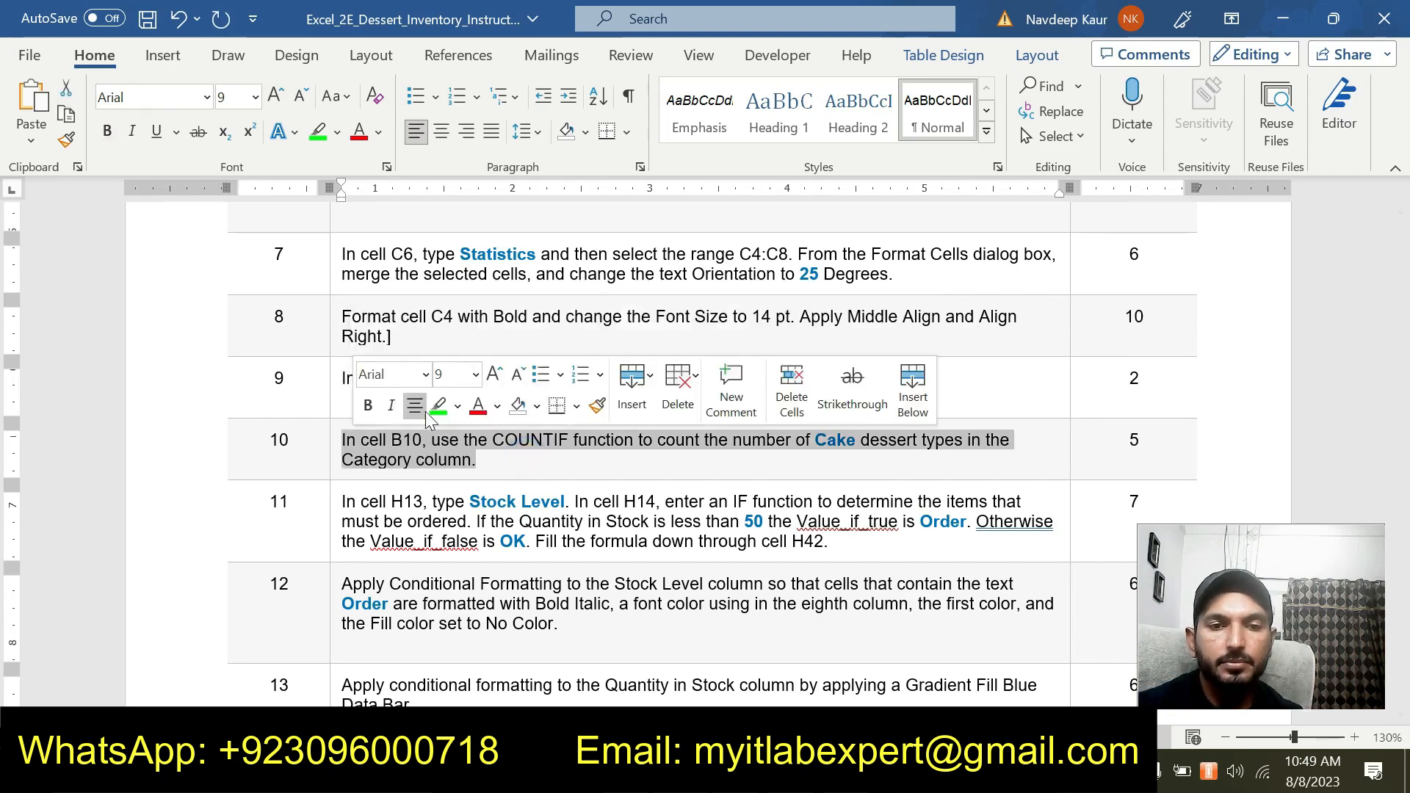
left_click(438, 405)
left_click(480, 458)
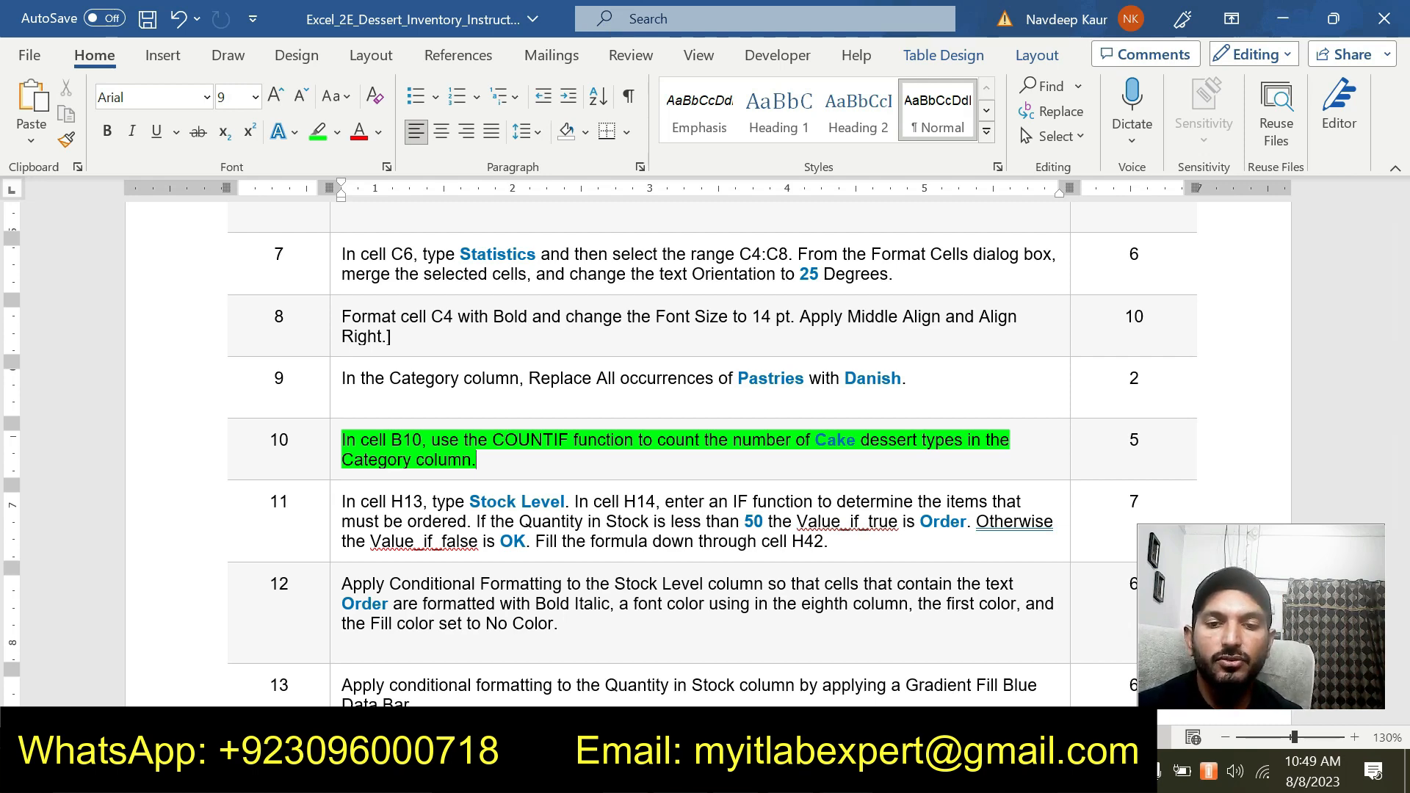
Switch to the Excel workbook, start a COUNTIF function in cell B10, and open its function arguments
key("alt+Tab")
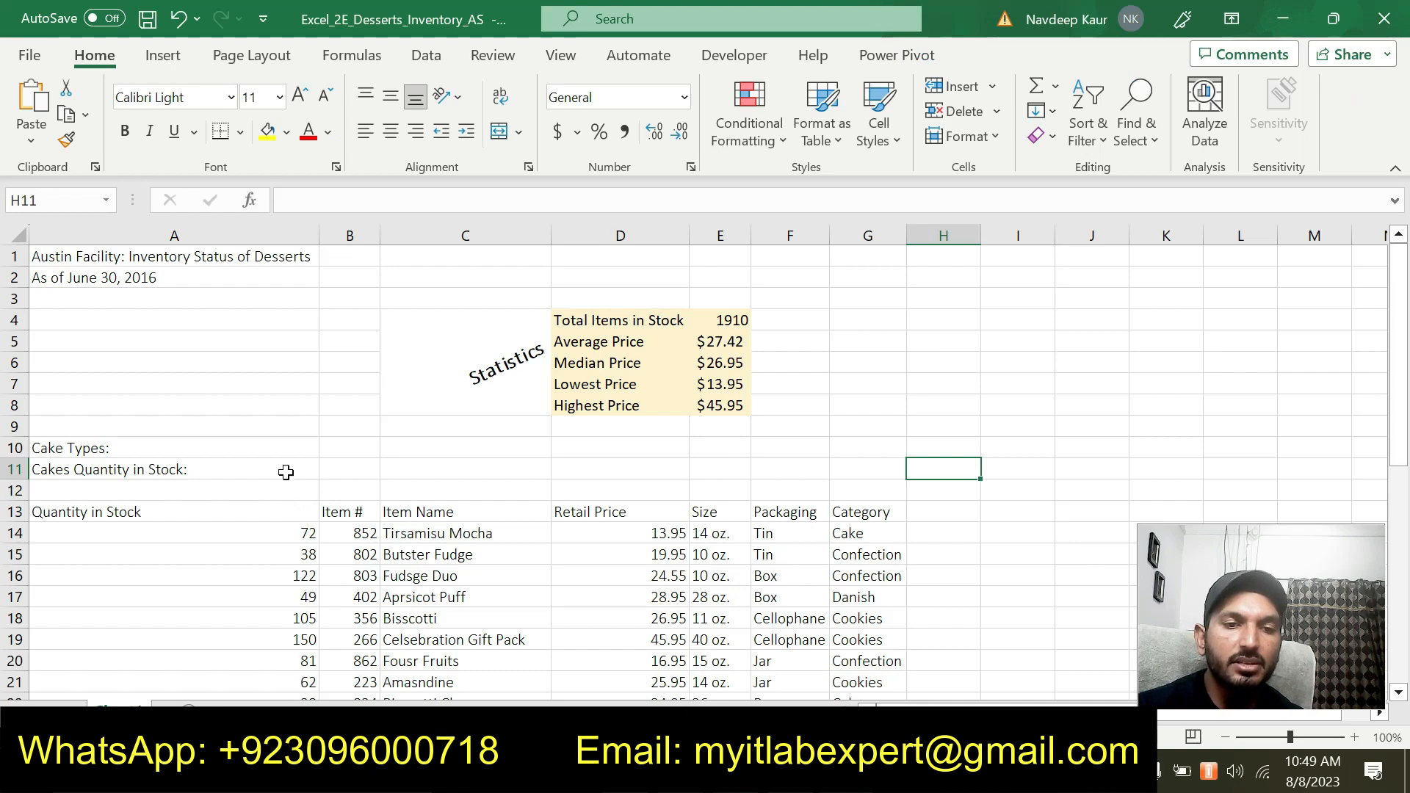
left_click(354, 444)
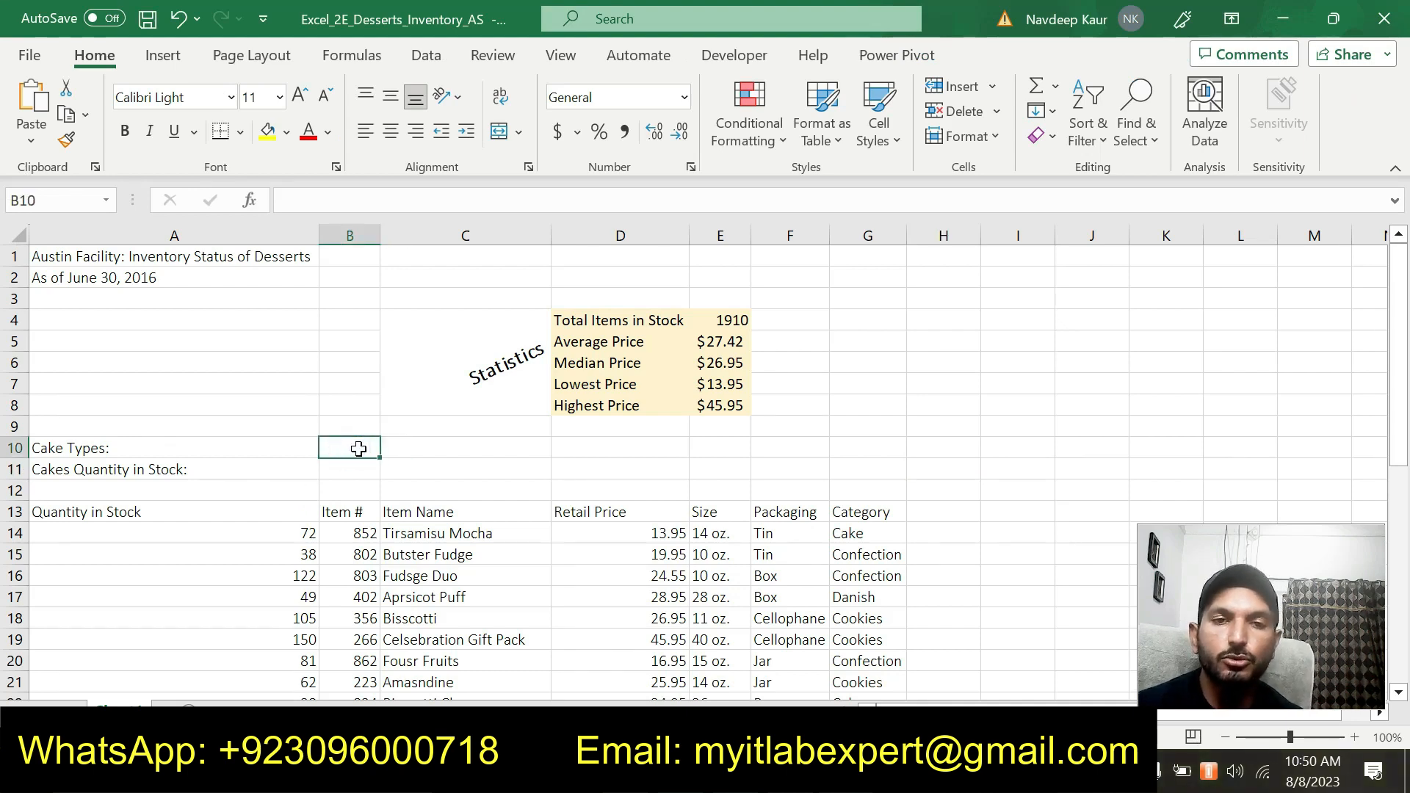
type("=oun")
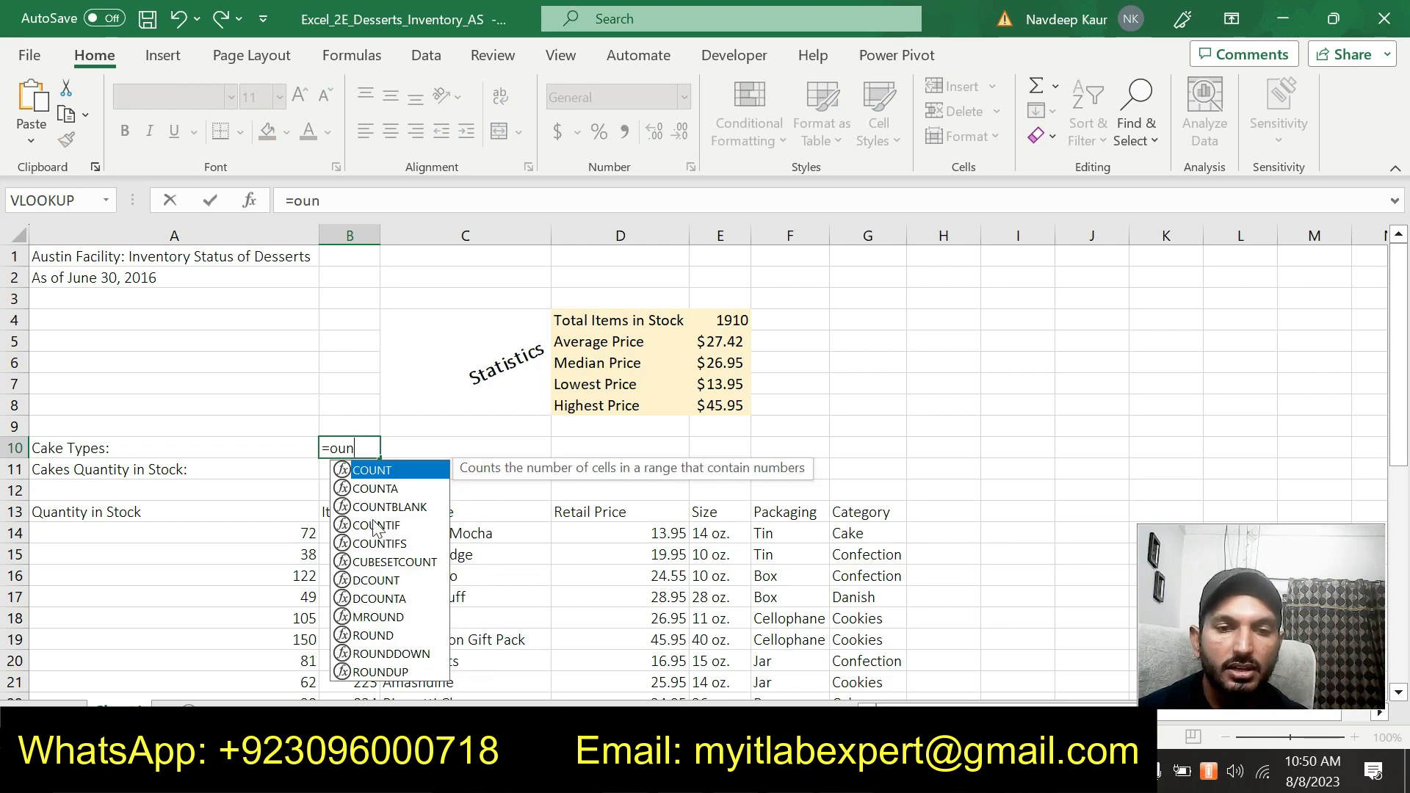
double_click(397, 524)
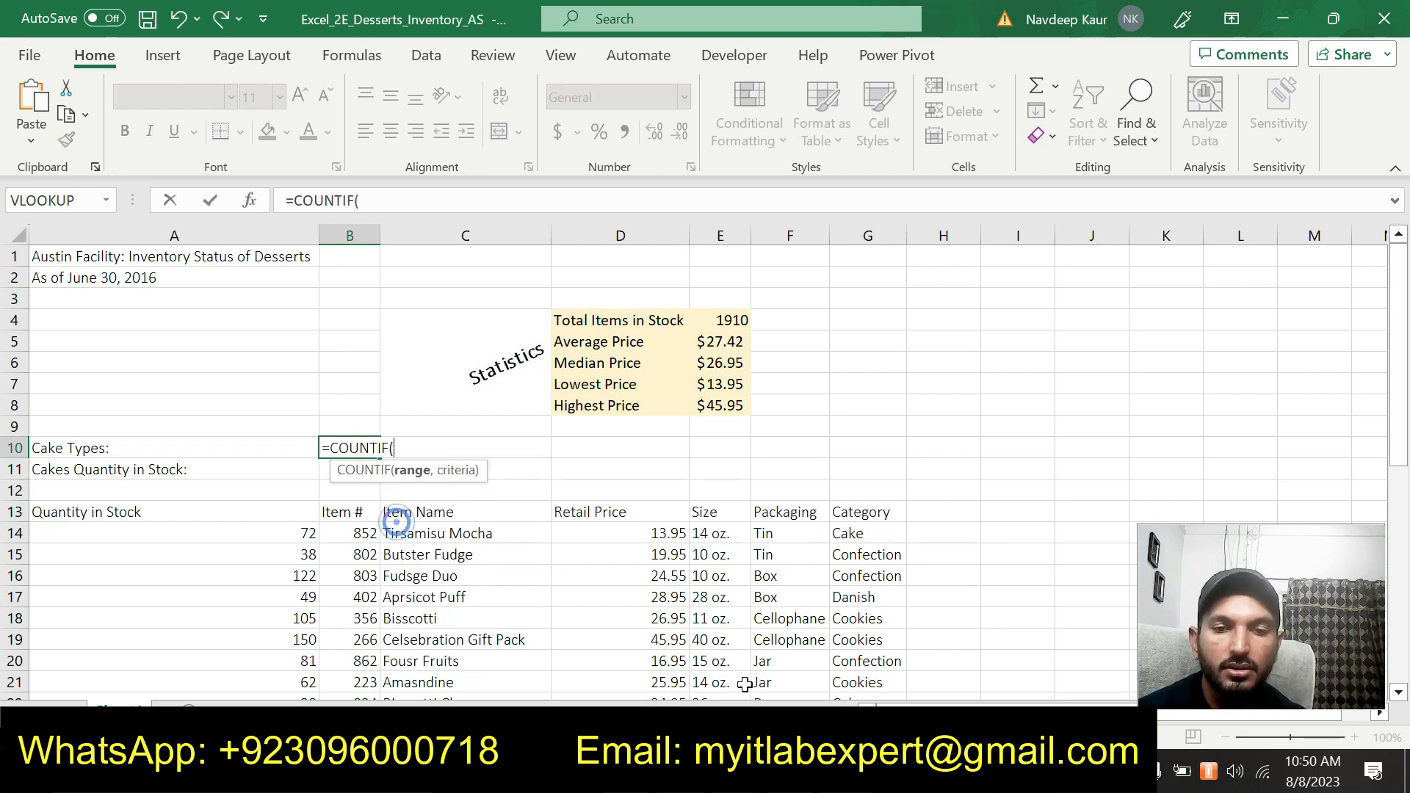
key("alt+Tab")
key("alt+Tab")
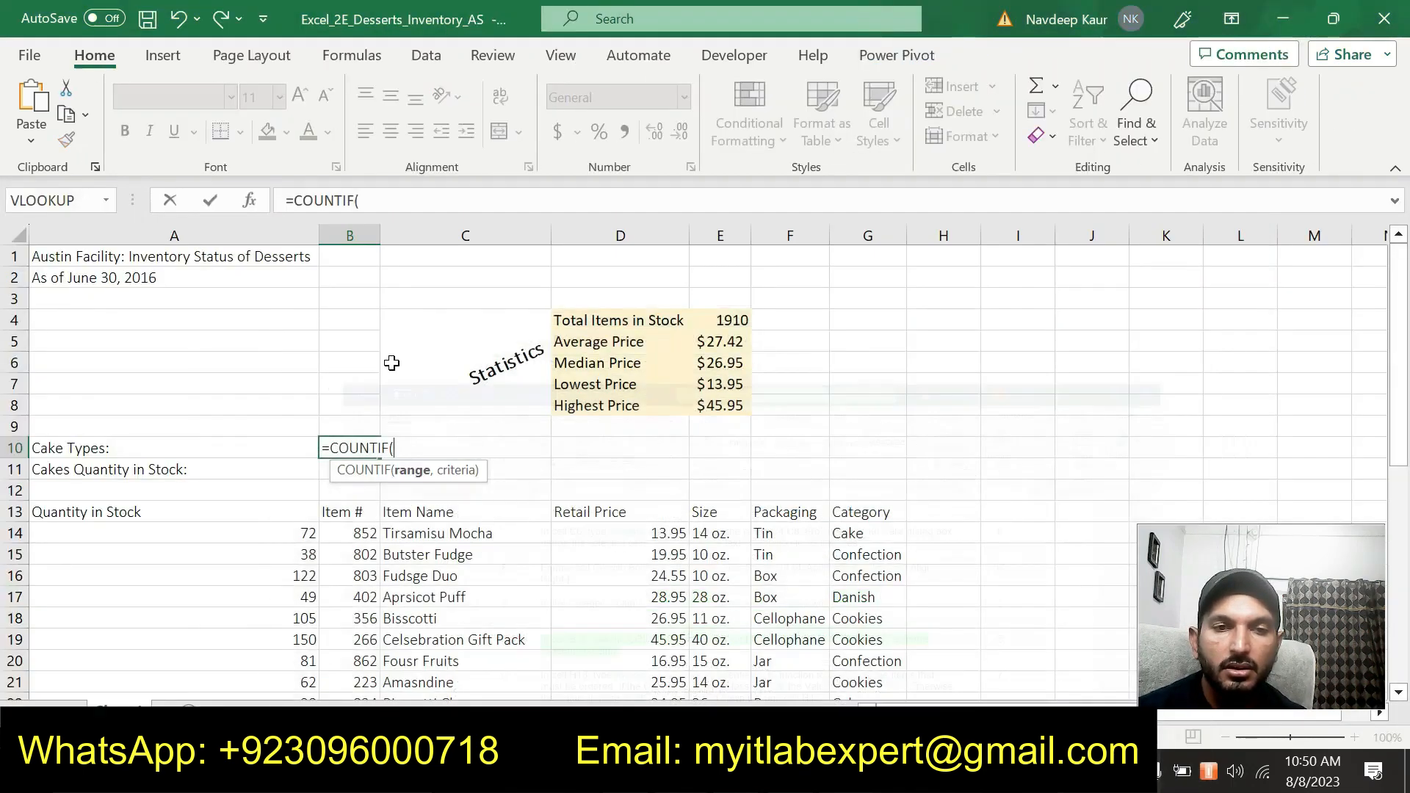
left_click(242, 209)
left_click_drag(643, 157, 621, 68)
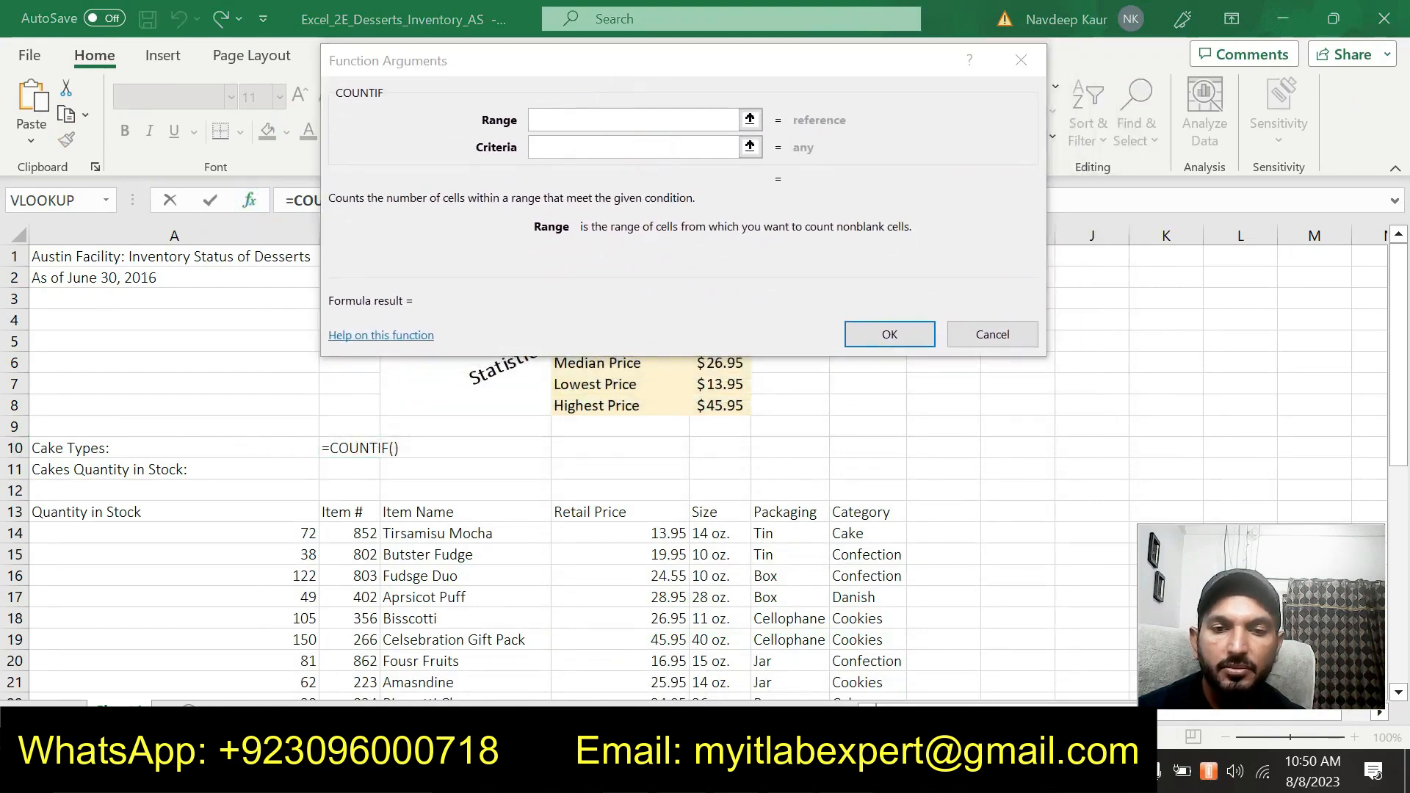
Set the COUNTIF range to G14:G42 and the criteria to "Cake", and confirm the formula in B10
key("alt+Tab")
key("alt+Tab")
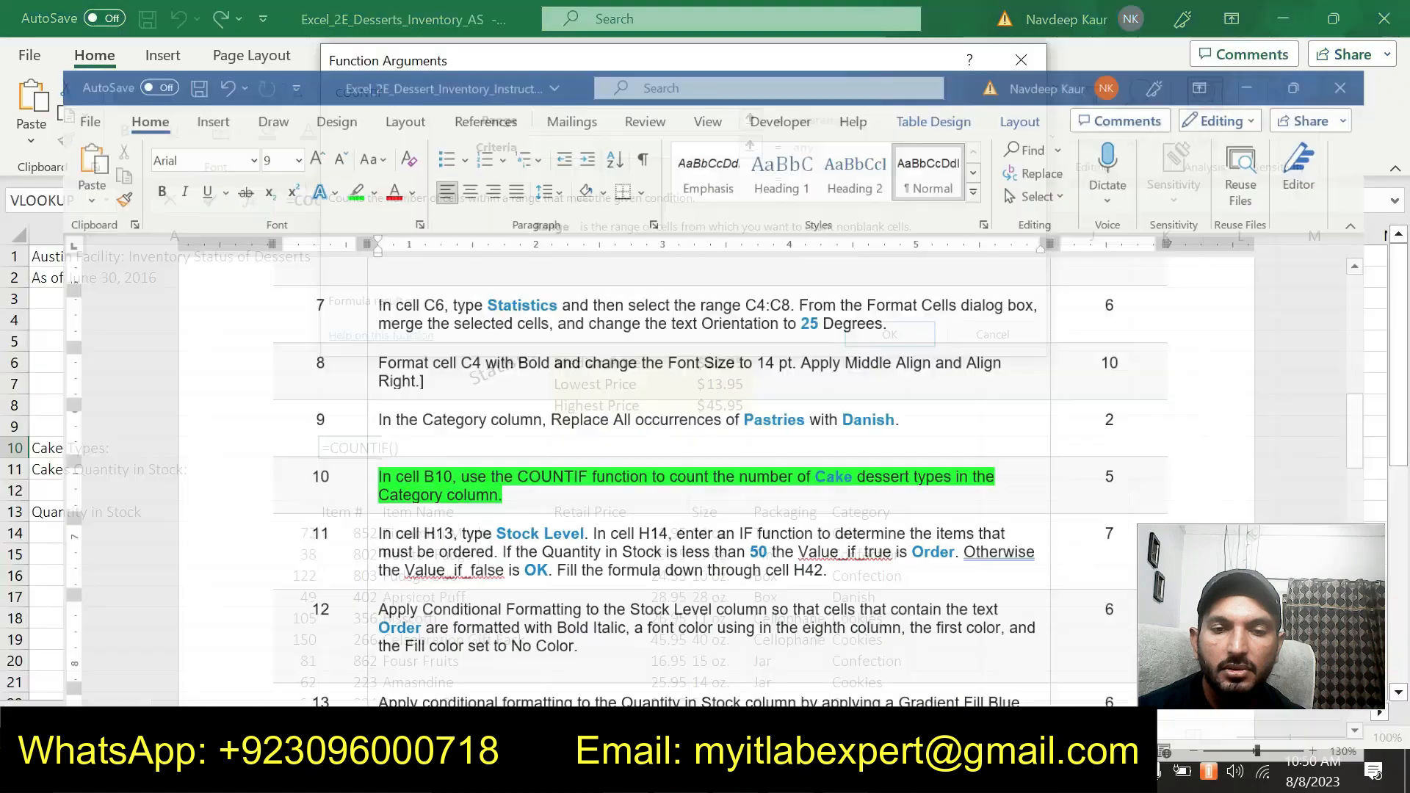
left_click_drag(879, 540, 861, 656)
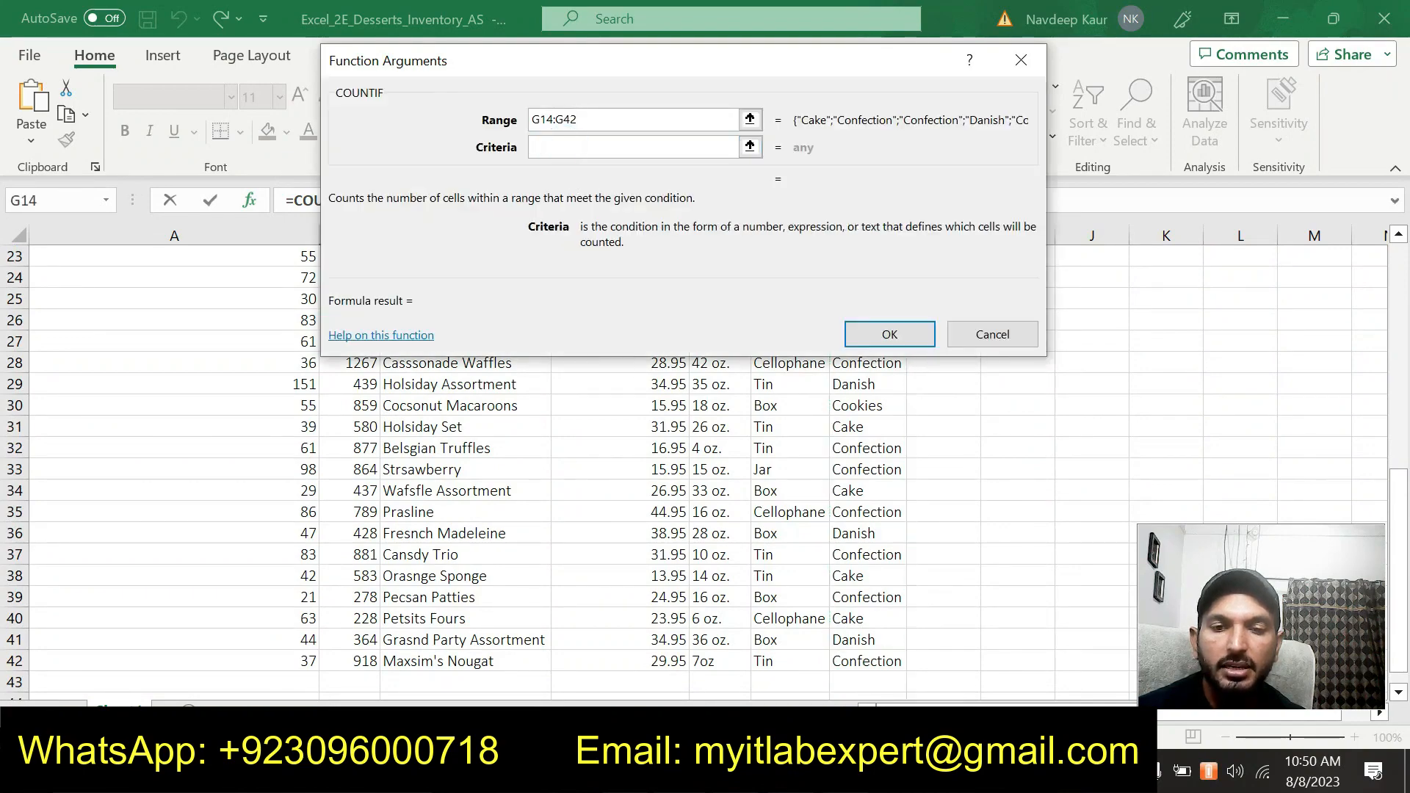
key("alt+Tab")
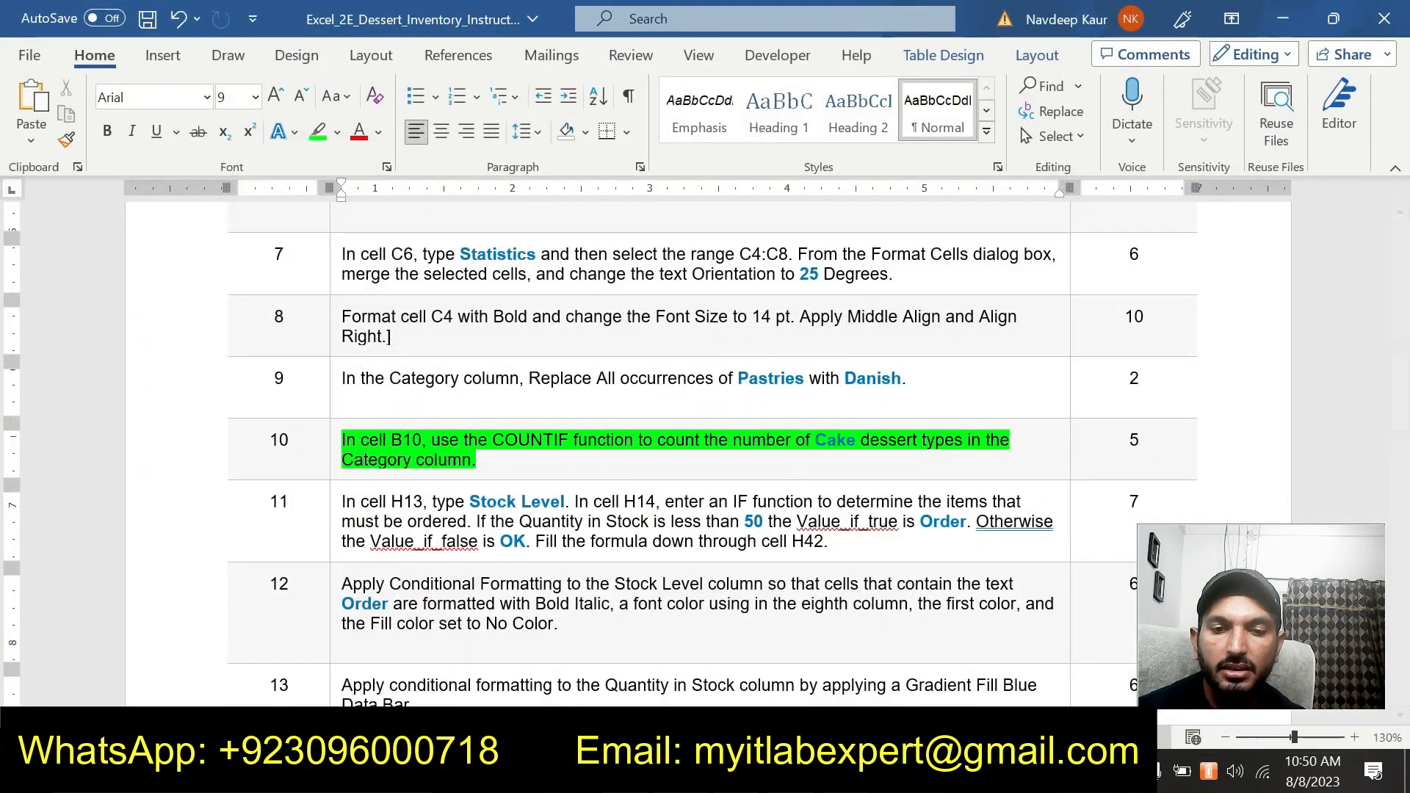
key("alt+Tab")
type("\"")
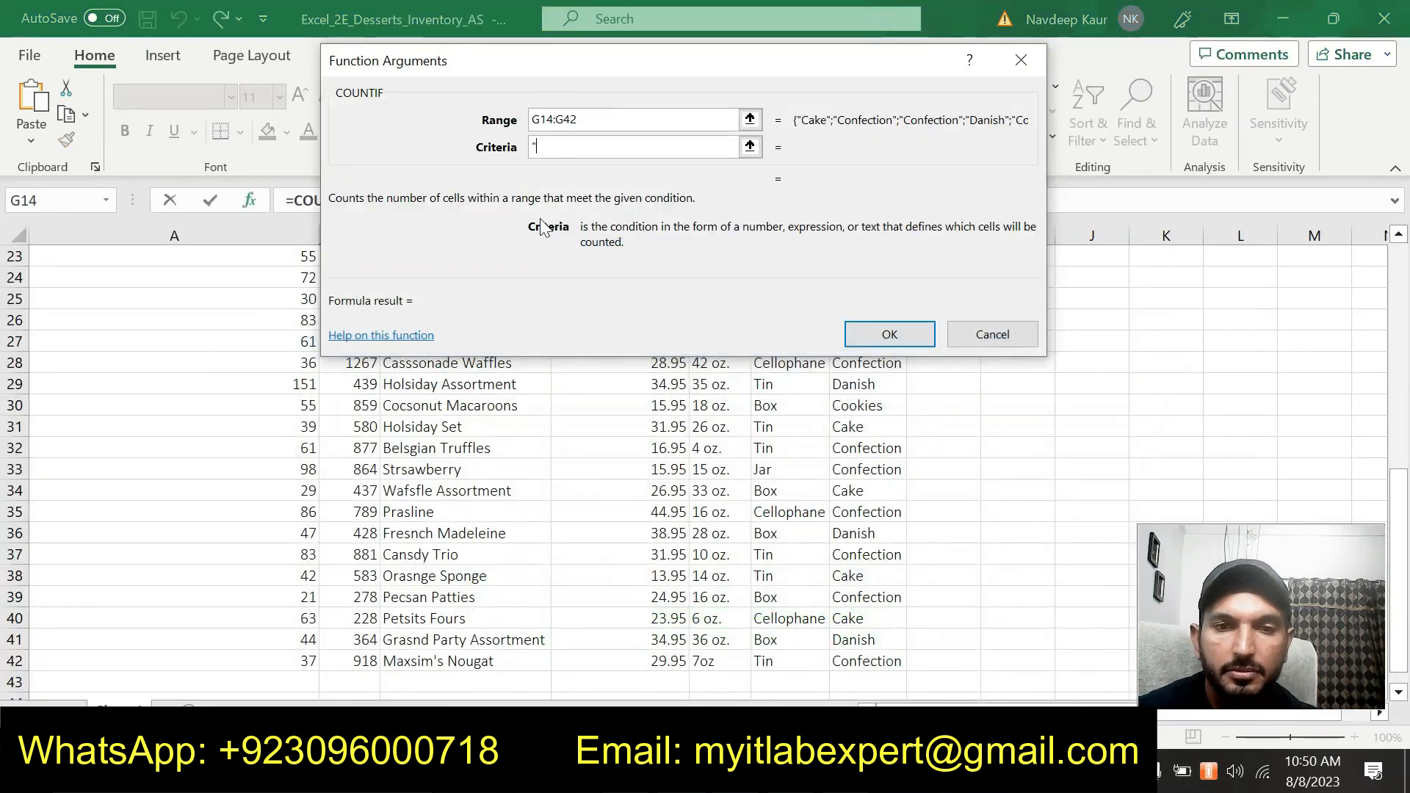
type("Cake\"")
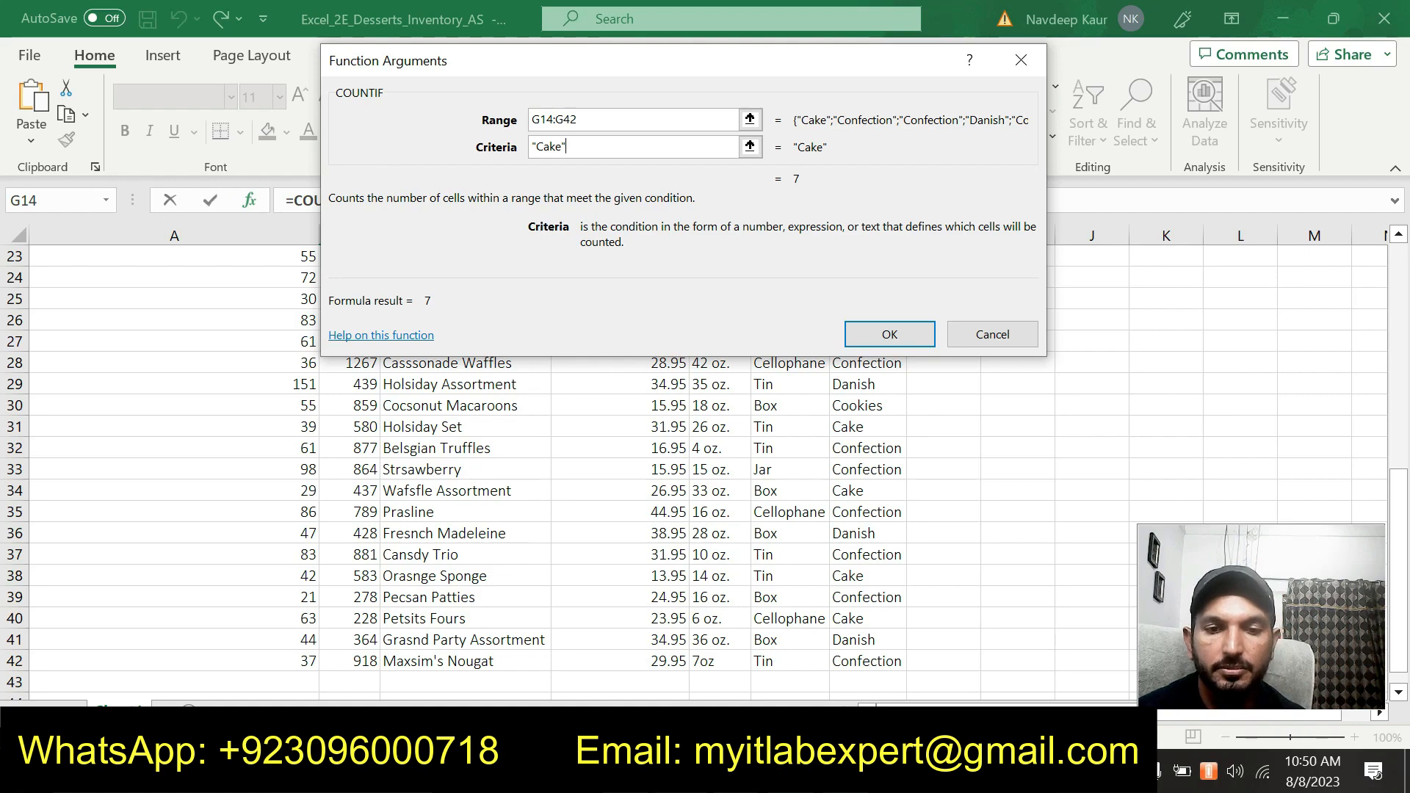
key("alt+Tab")
key("alt+Tab")
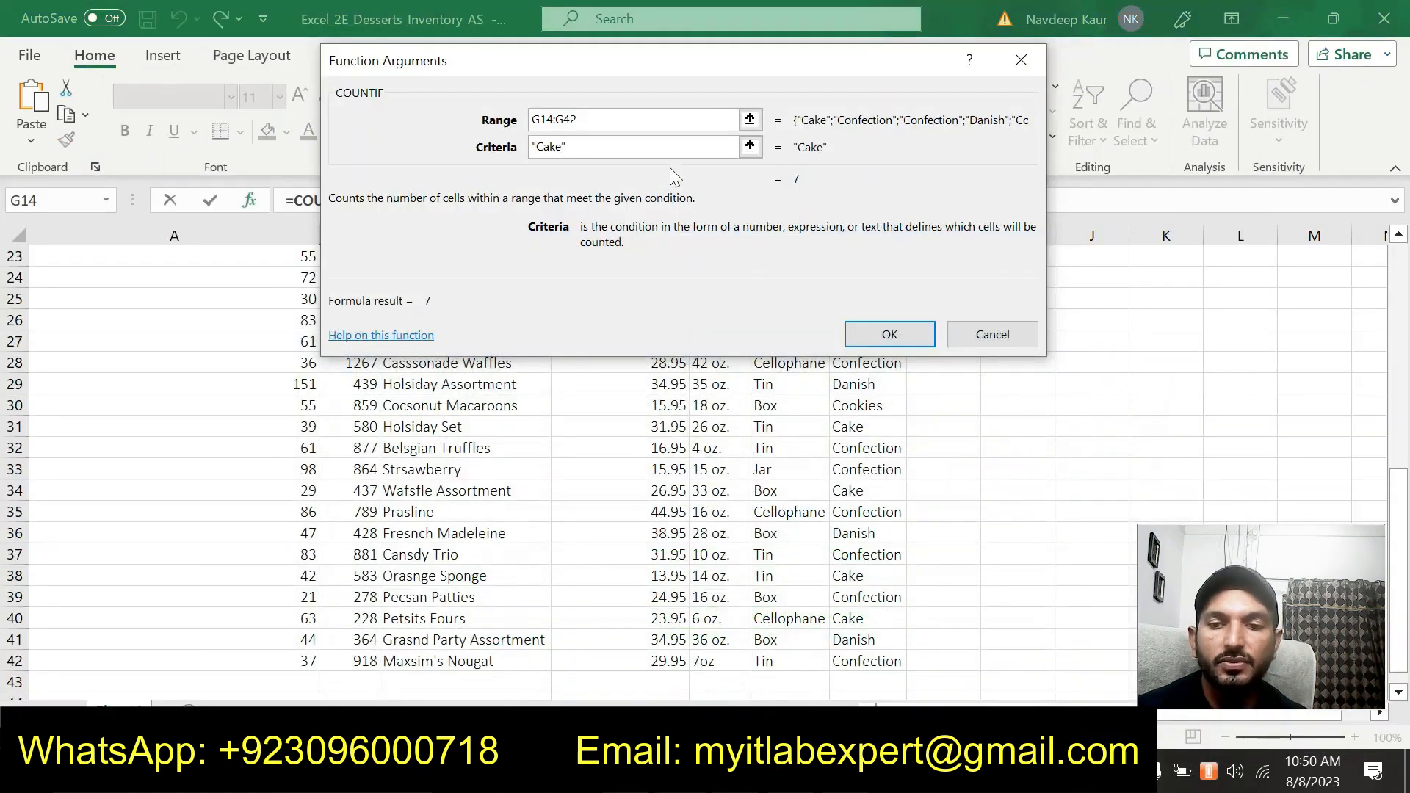
left_click(890, 334)
Check the B10 result against the Cake entries in the Category column
scroll(425, 426, "up", 1)
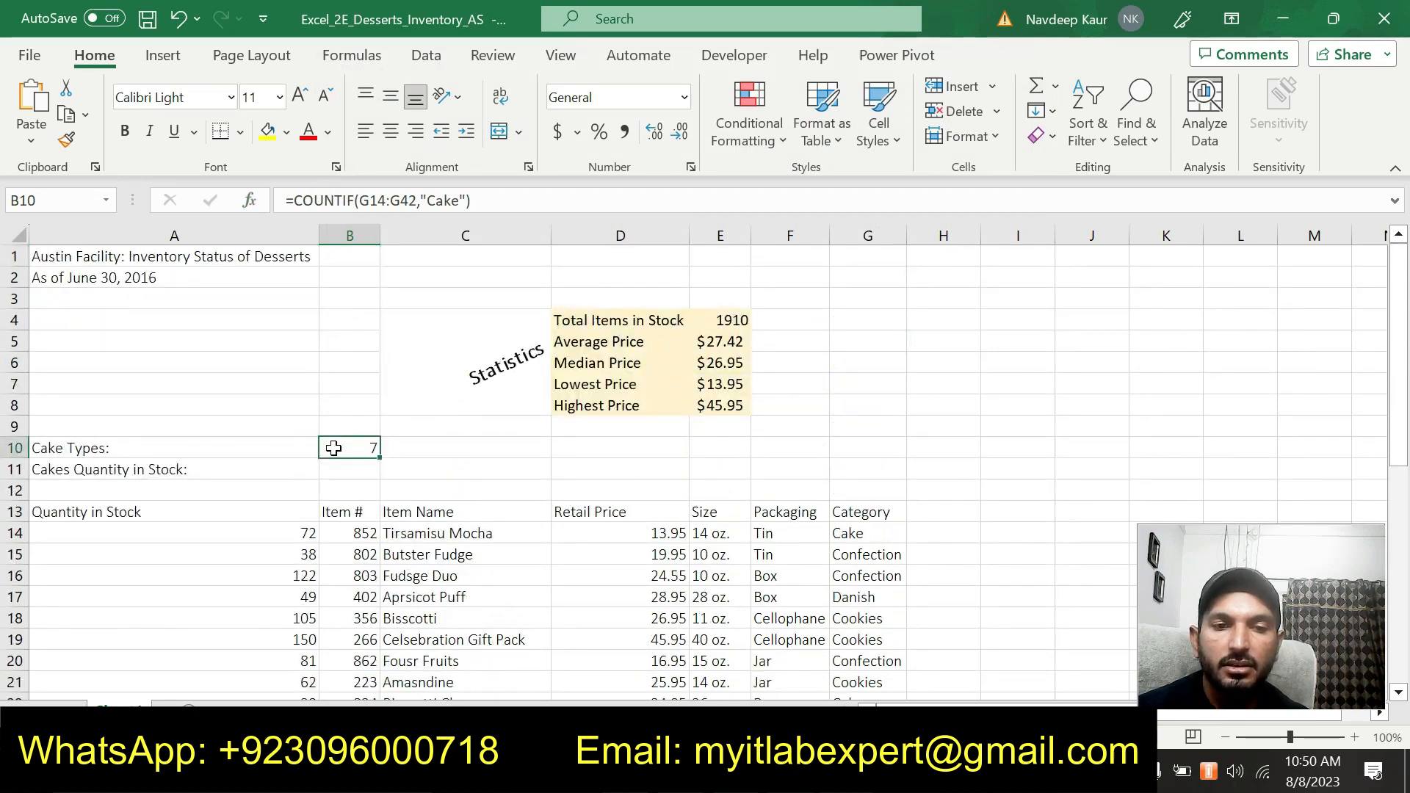
scroll(950, 480, "down", 3)
left_click(868, 342)
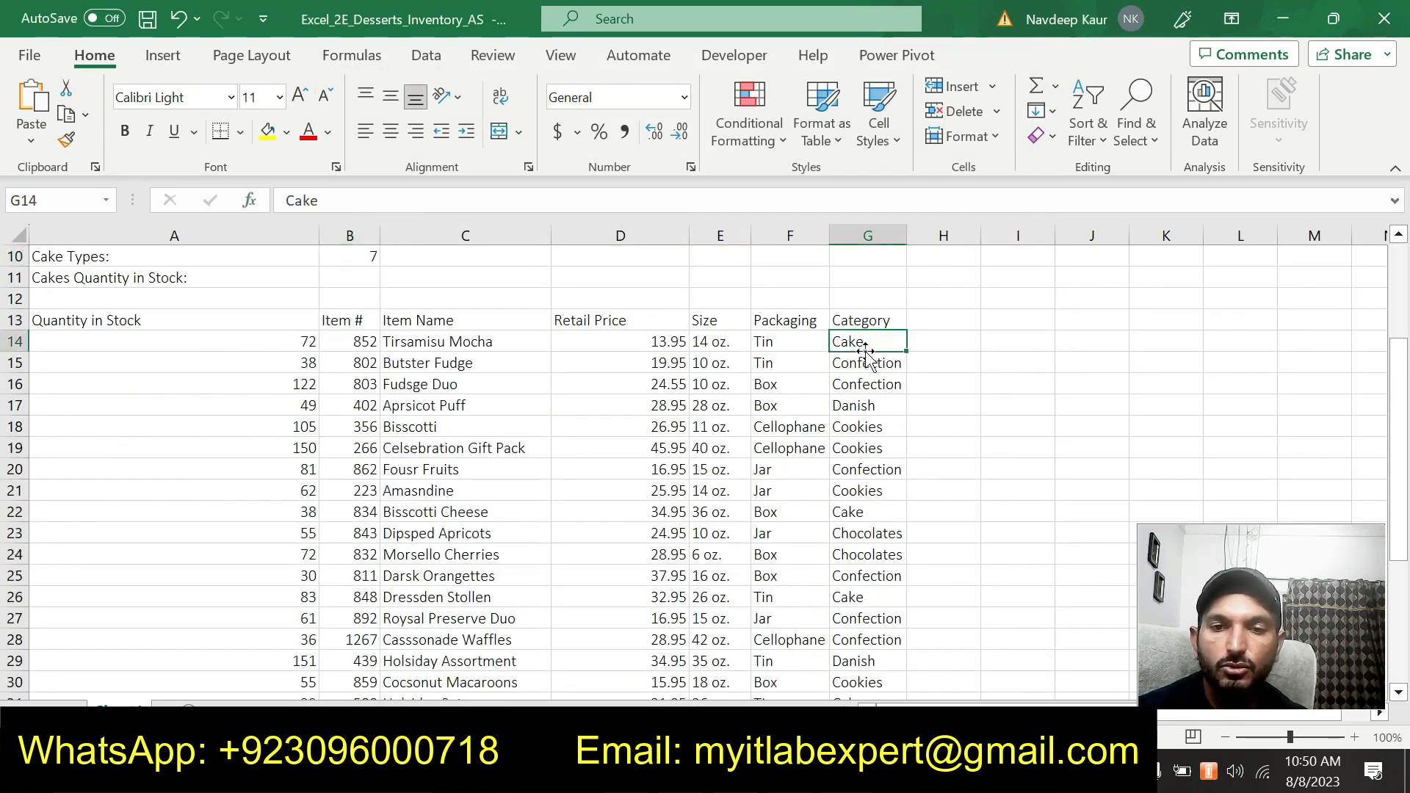
scroll(877, 514, "down", 6)
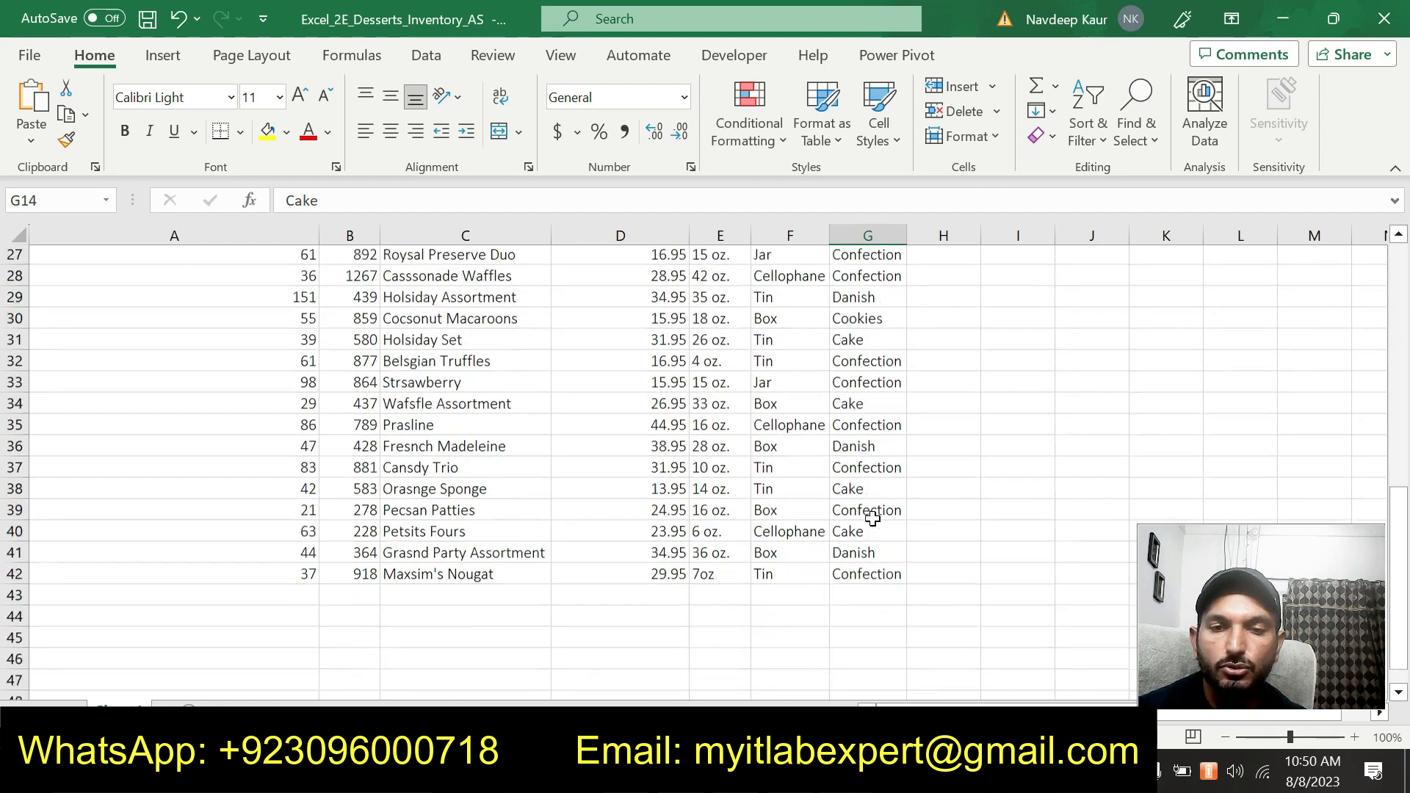
scroll(873, 512, "up", 5)
right_click(866, 512)
scroll(235, 426, "up", 4)
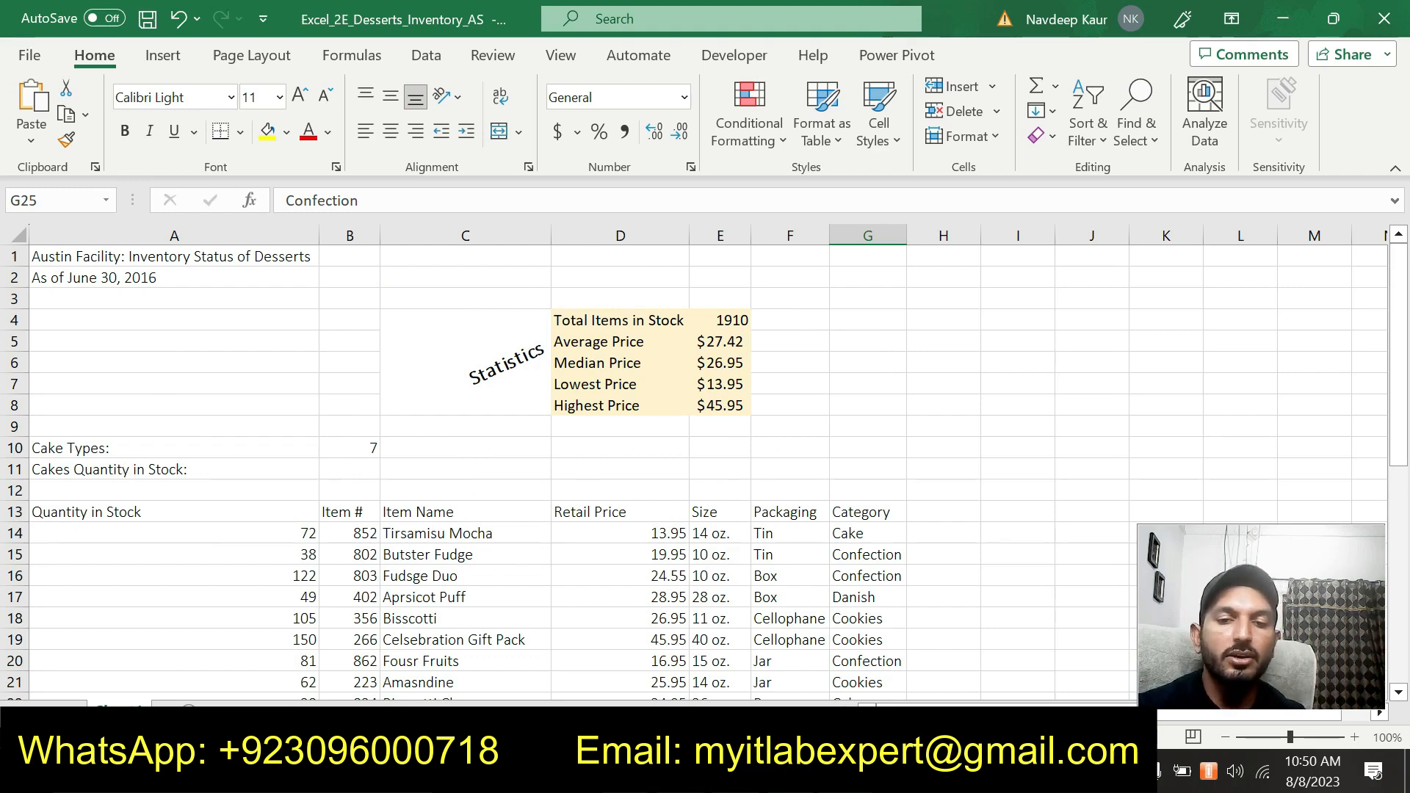
Switch to the Word instructions and remove the green highlight from the step 10 text
key("alt+Tab")
scroll(734, 493, "up", 1)
left_click_drag(482, 529, 343, 509)
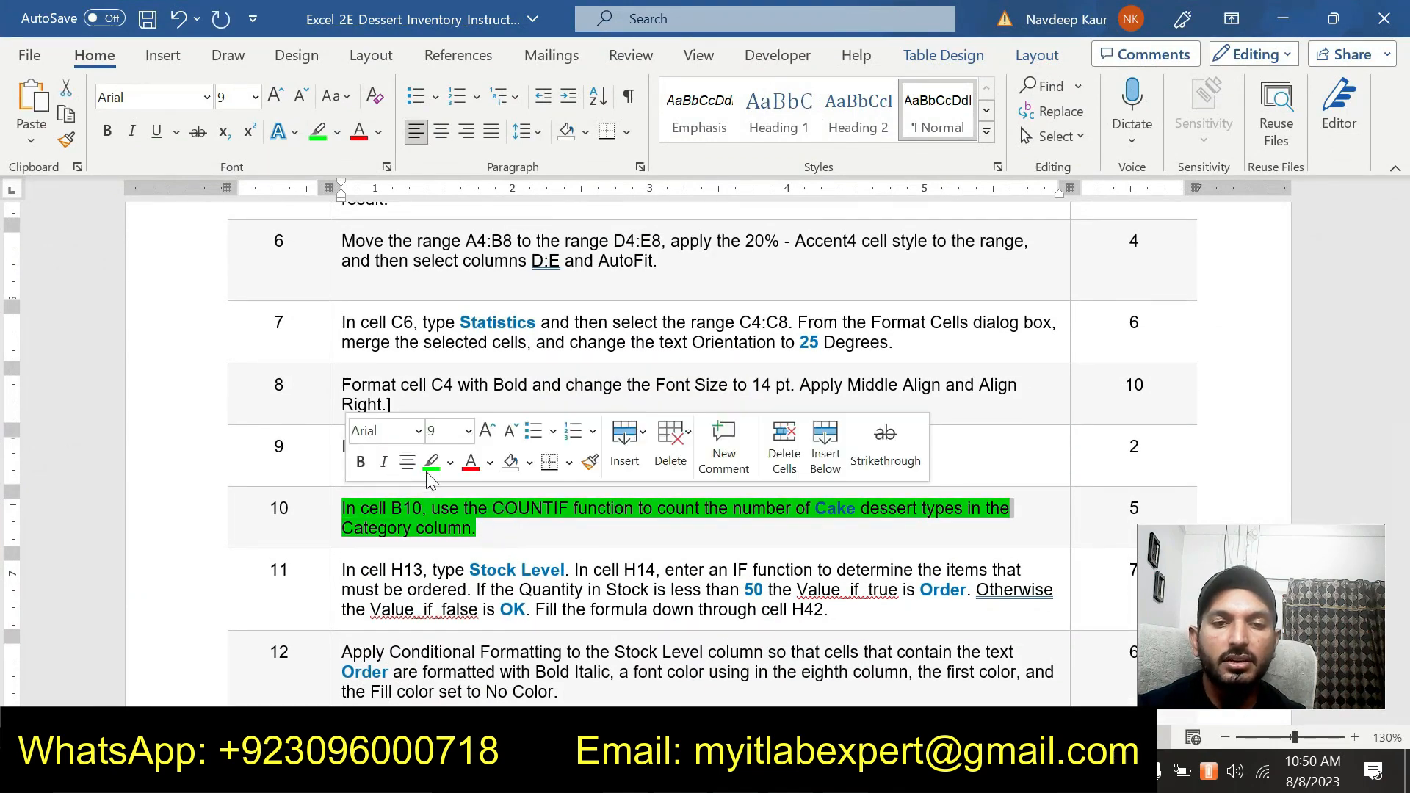
left_click(431, 478)
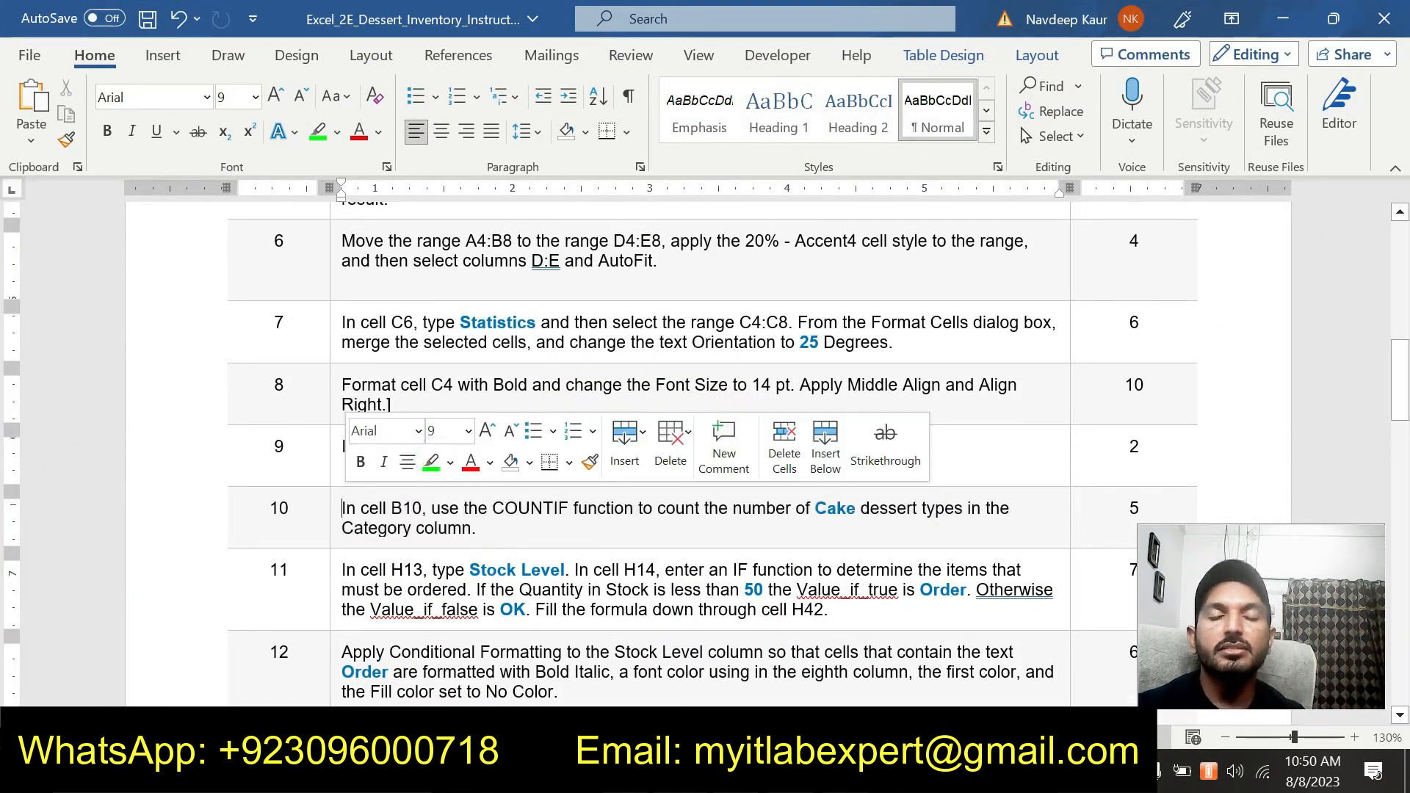
Review the completed and remaining steps of the Word instructions, from step 3 through step 19
scroll(712, 456, "up", 4)
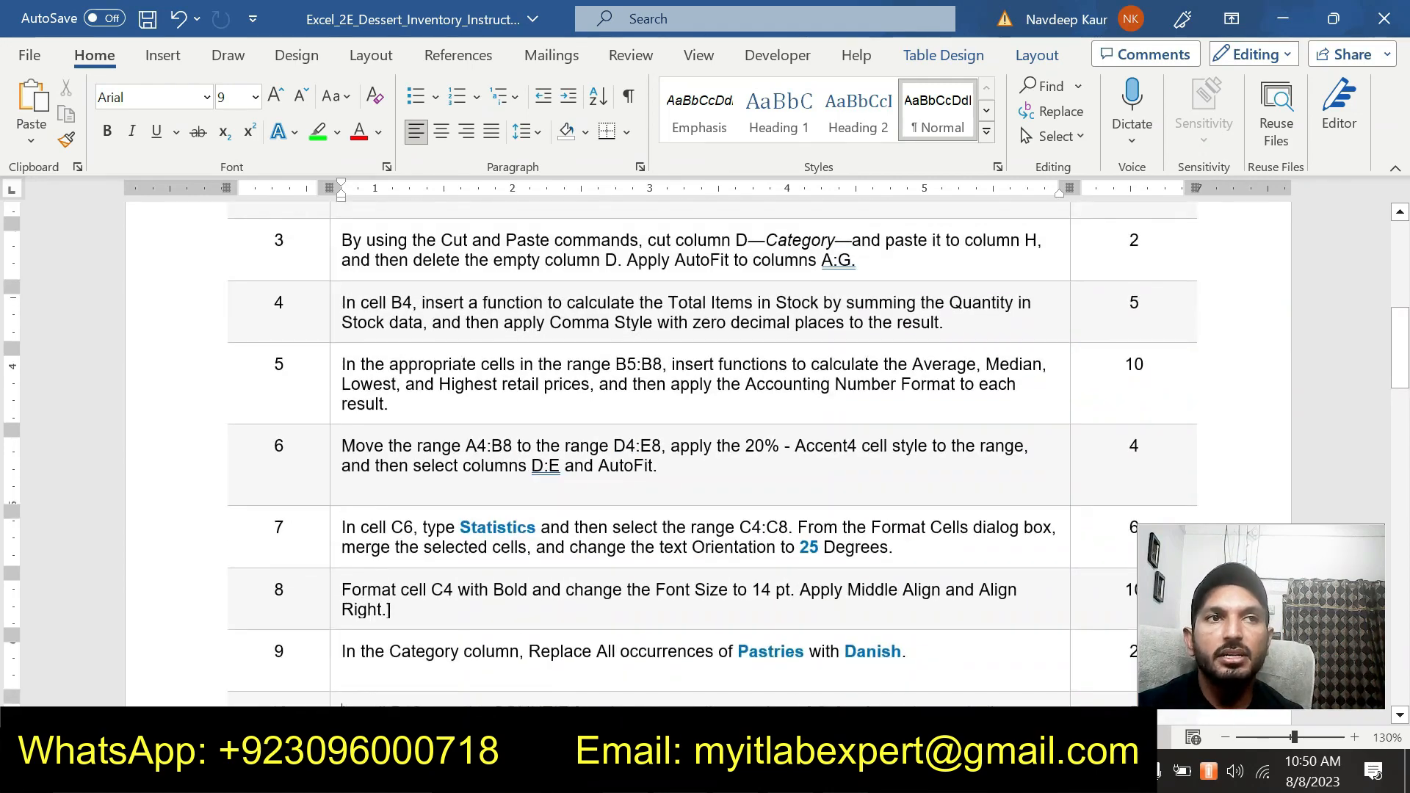
scroll(712, 455, "up", 1)
scroll(713, 455, "up", 3)
scroll(712, 455, "down", 4)
scroll(514, 541, "down", 15)
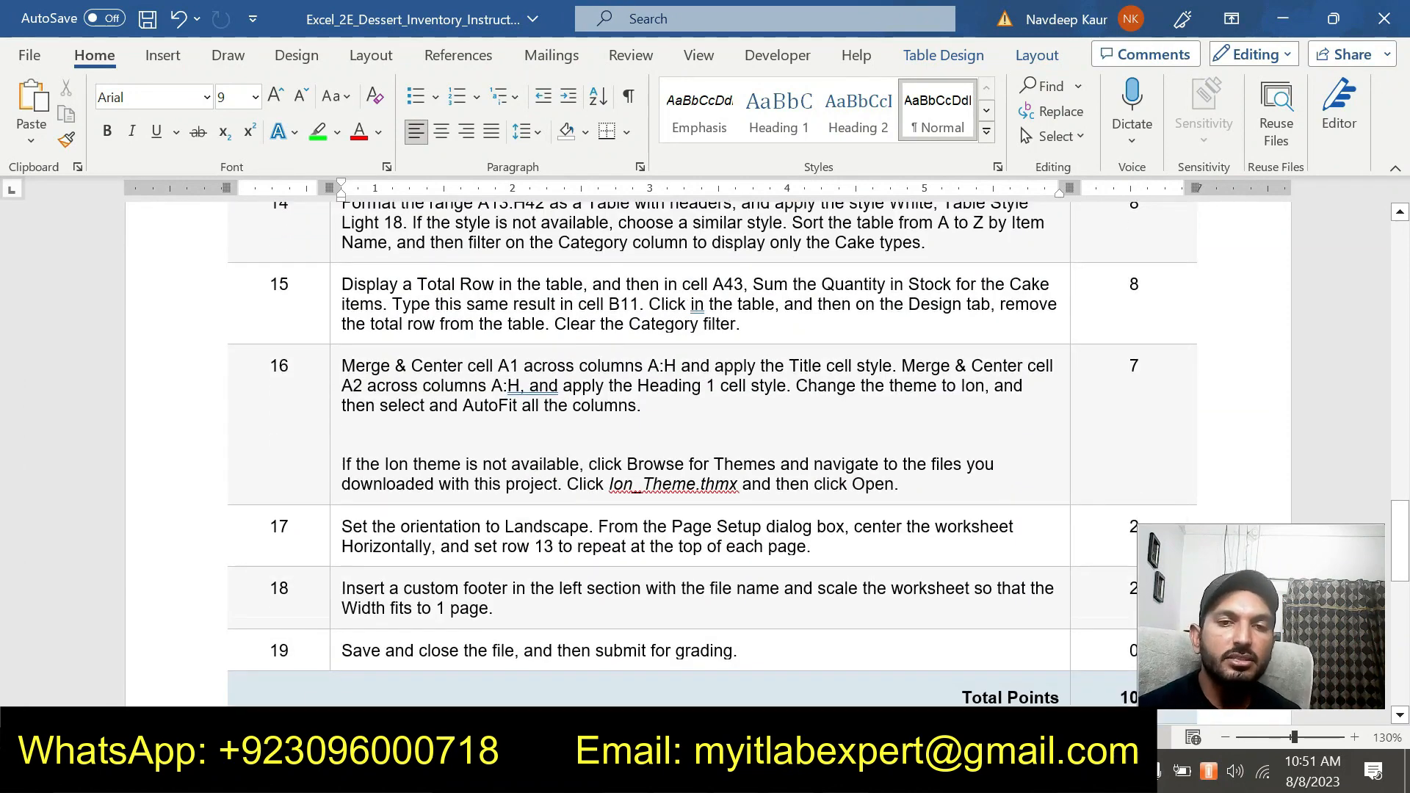
scroll(575, 472, "up", 12)
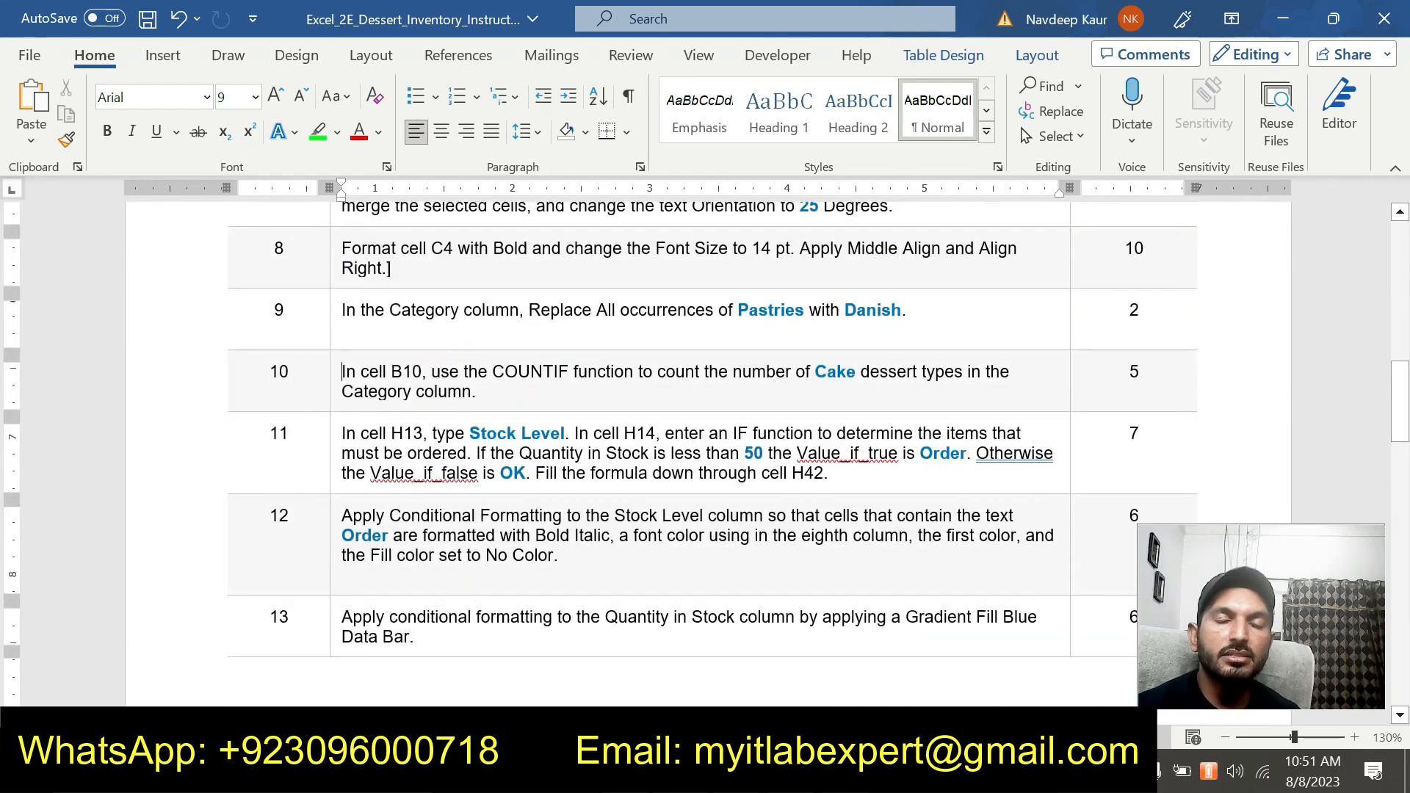
scroll(607, 485, "up", 1)
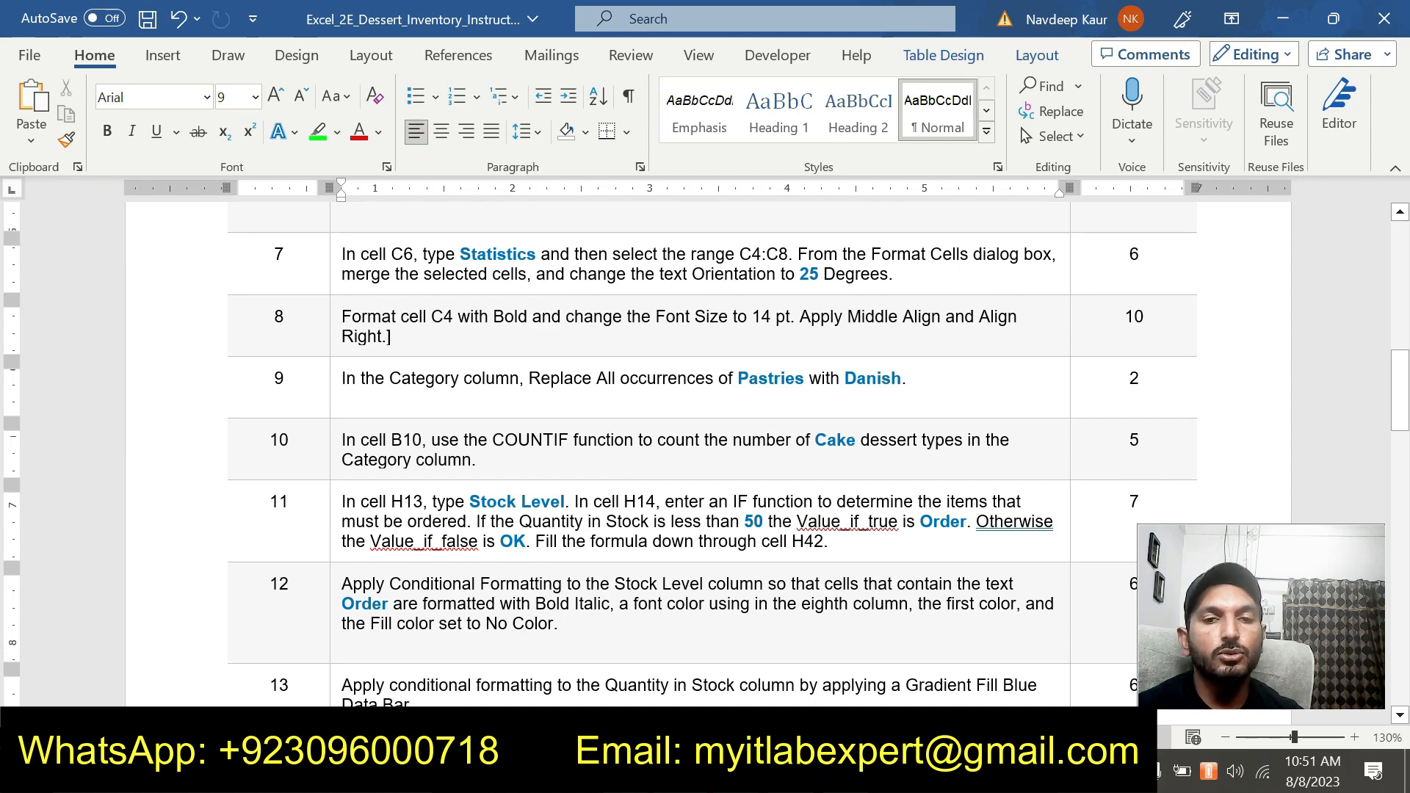
scroll(705, 456, "up", 5)
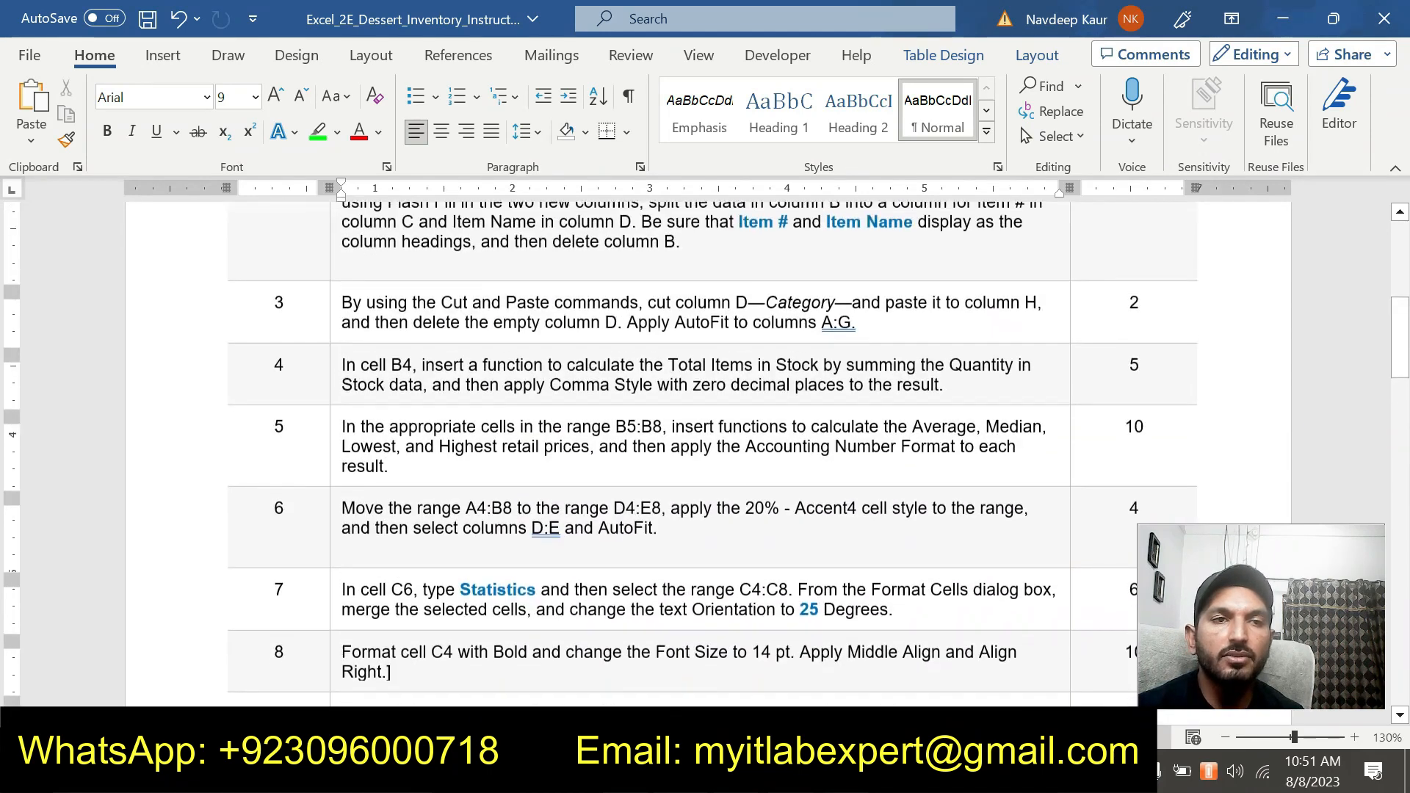
scroll(705, 455, "up", 2)
scroll(705, 455, "down", 8)
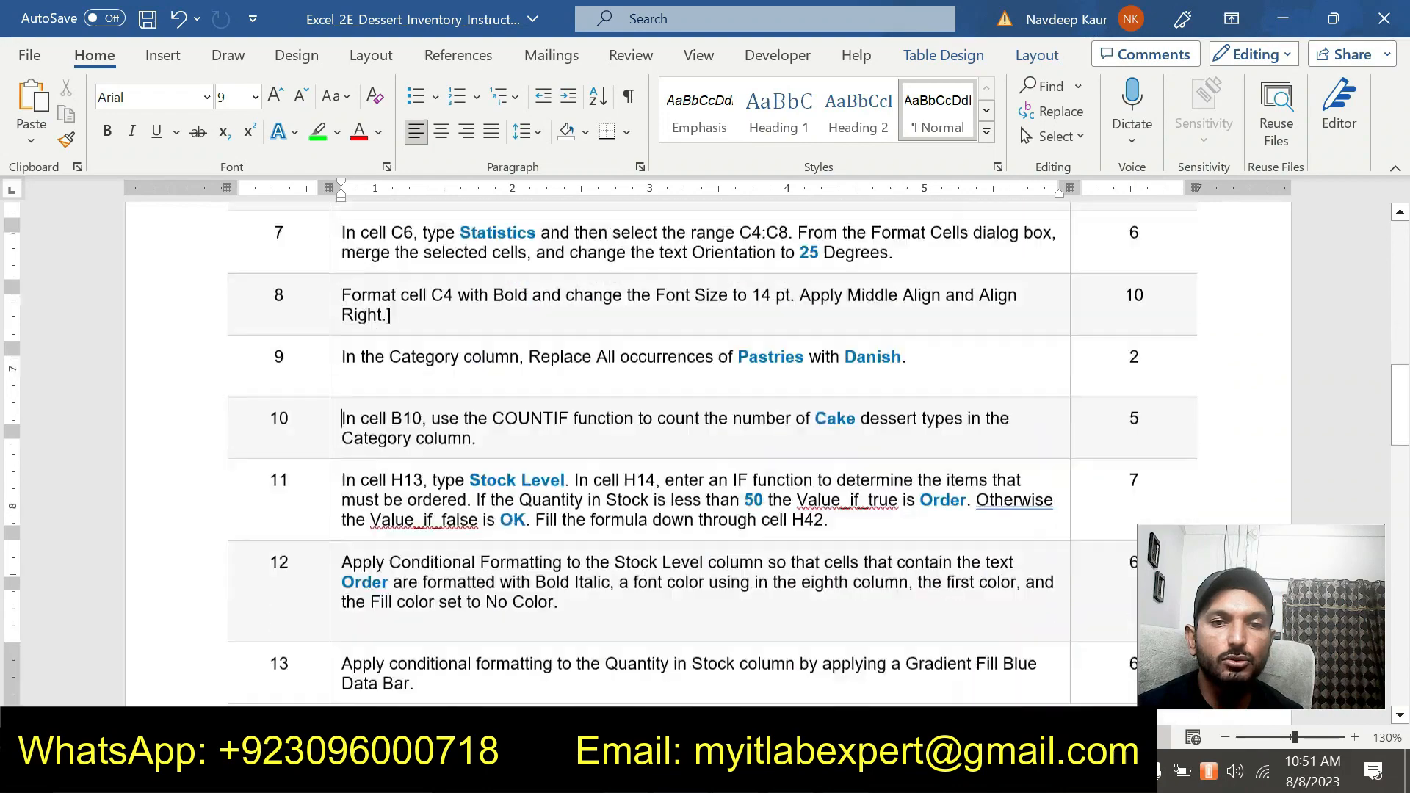
scroll(617, 494, "down", 11)
scroll(617, 494, "up", 9)
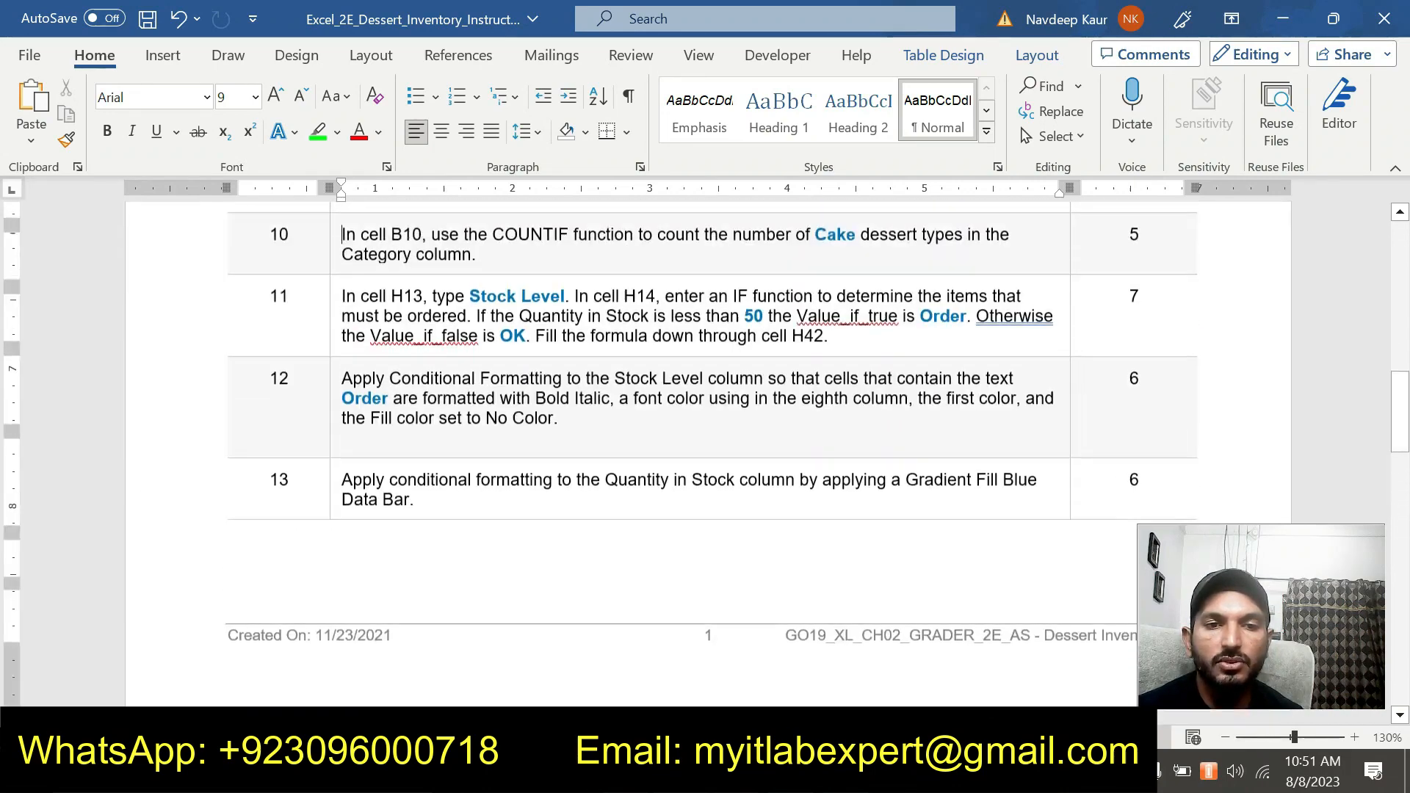
scroll(705, 368, "up", 1)
View the formatted inventory table in the Solution_Excel_2E_Desserts_Inventory_AS workbook, and return to the remaining steps in the Word instructions
key("alt+Tab")
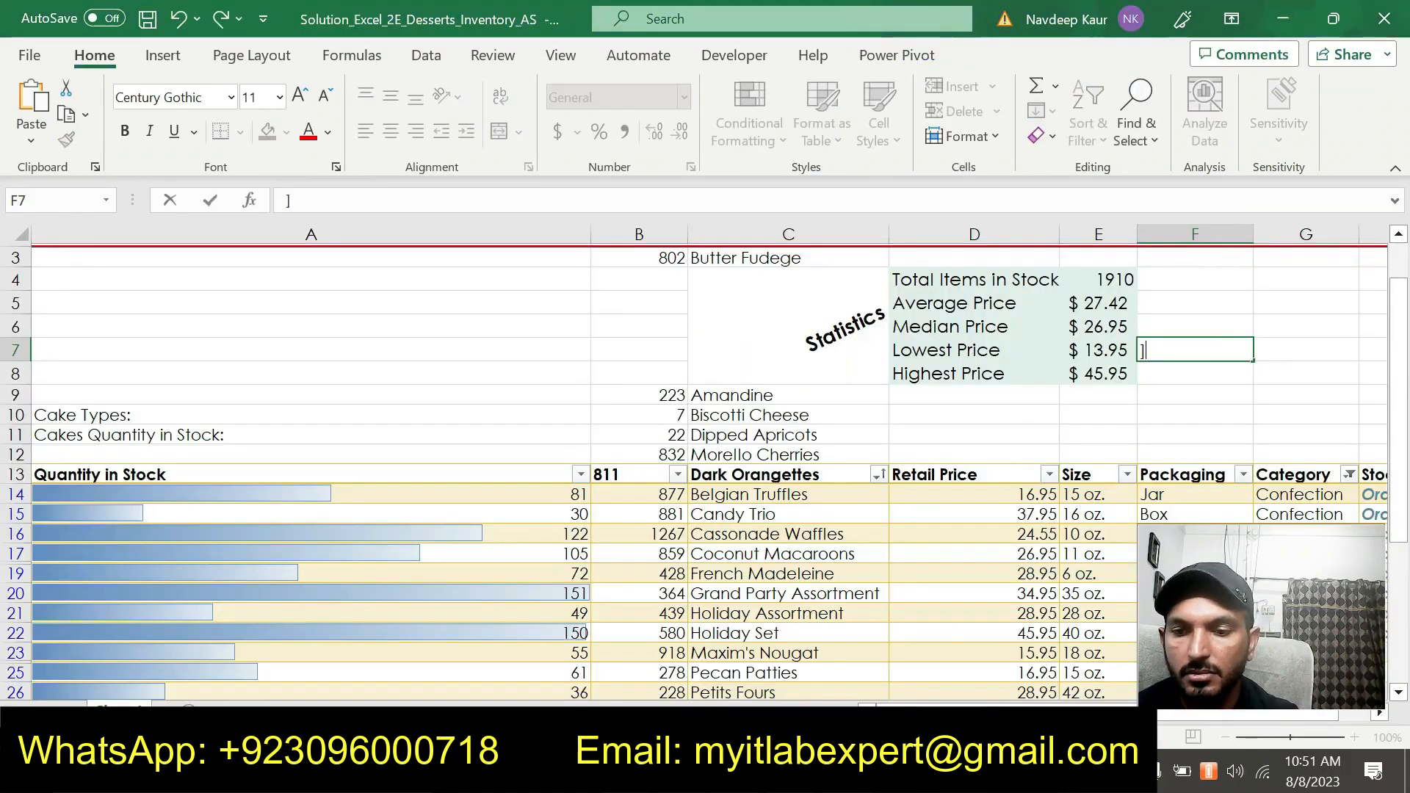
scroll(729, 472, "down", 4)
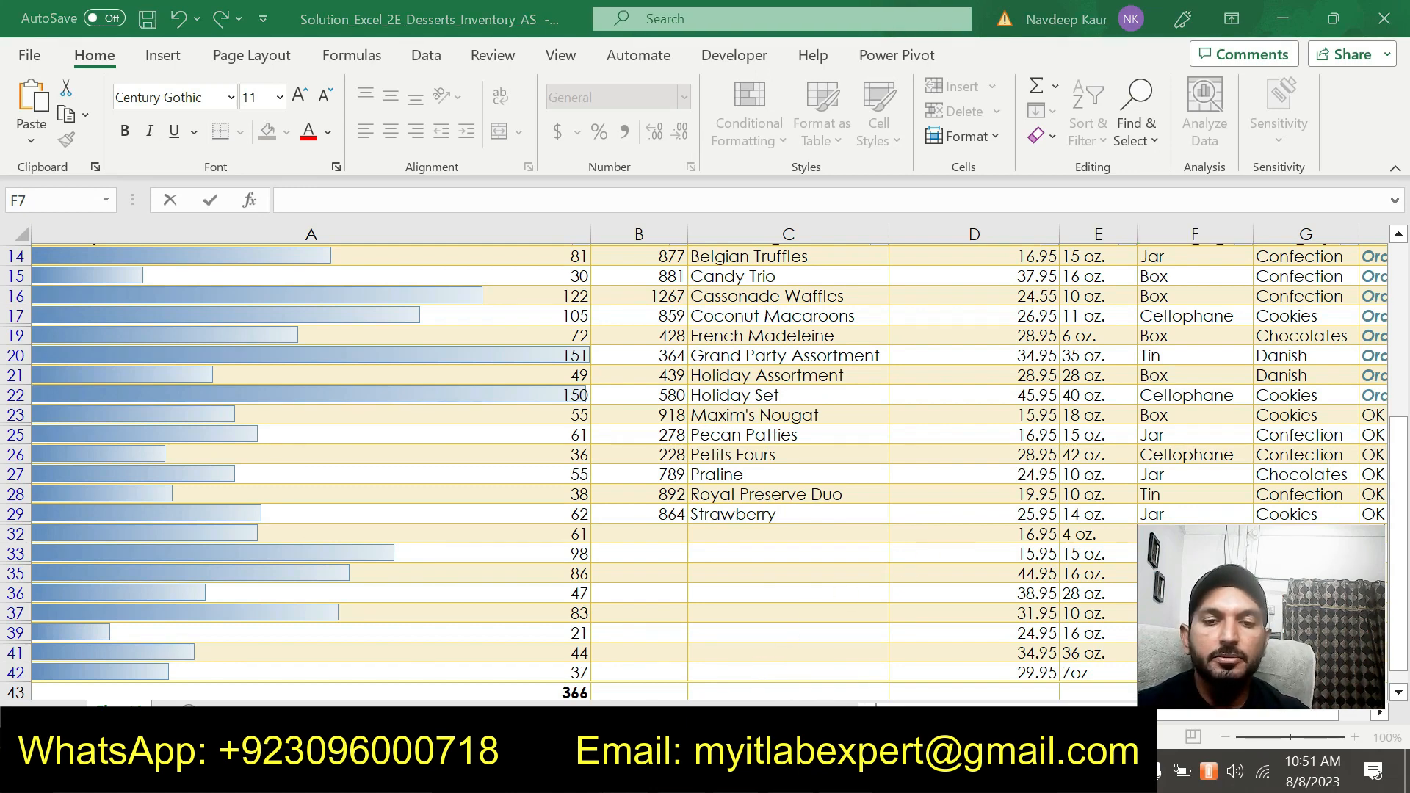
key("alt+Tab")
scroll(705, 441, "down", 10)
scroll(705, 440, "down", 3)
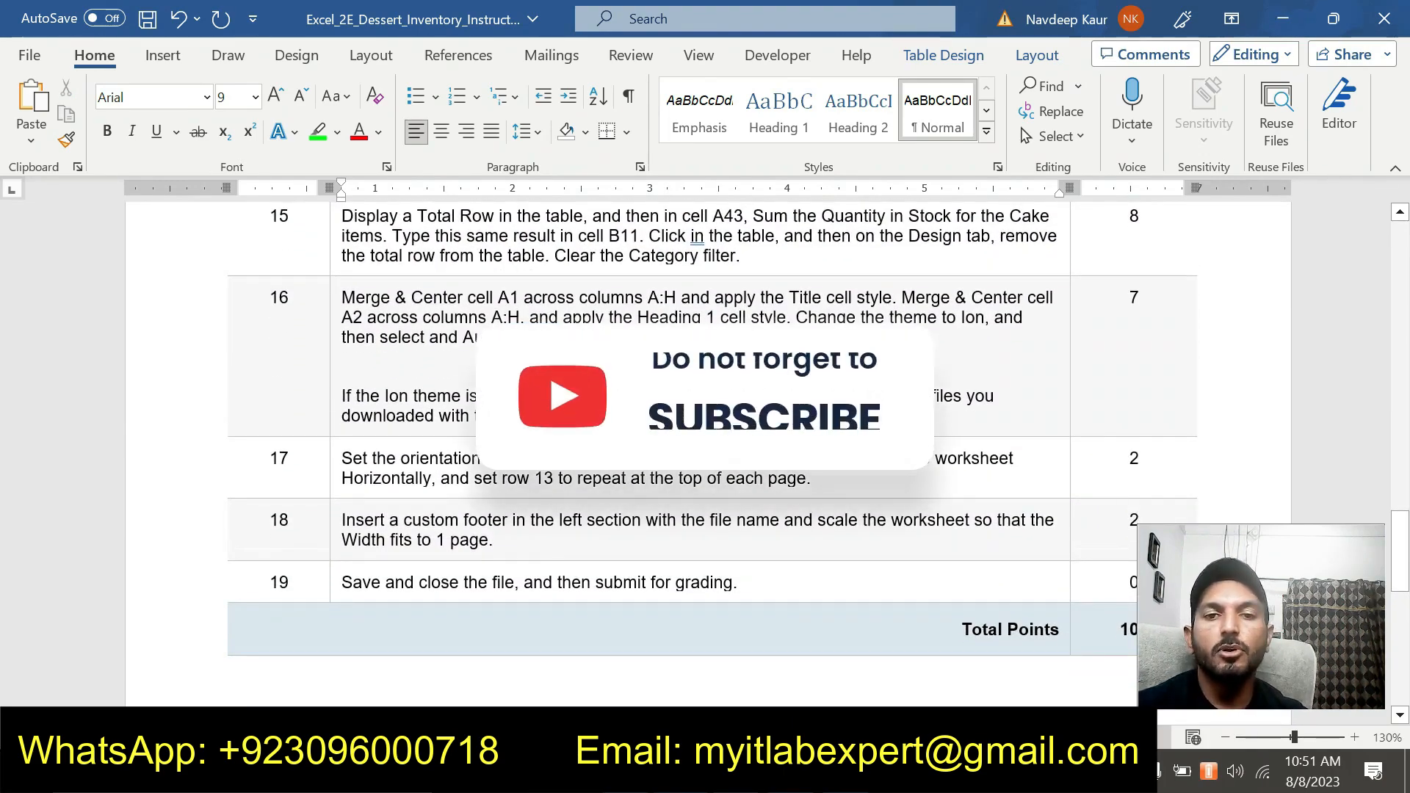
scroll(690, 543, "up", 10)
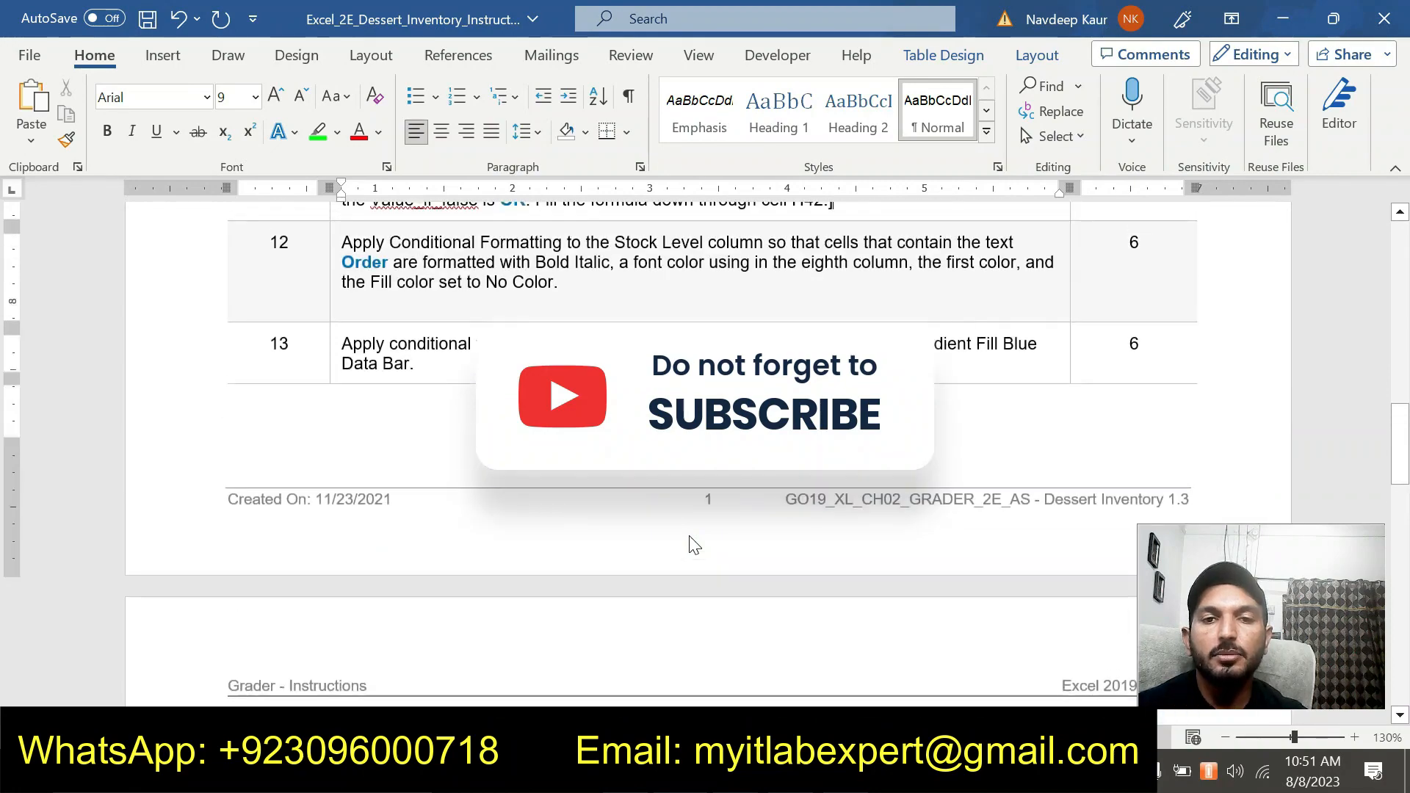